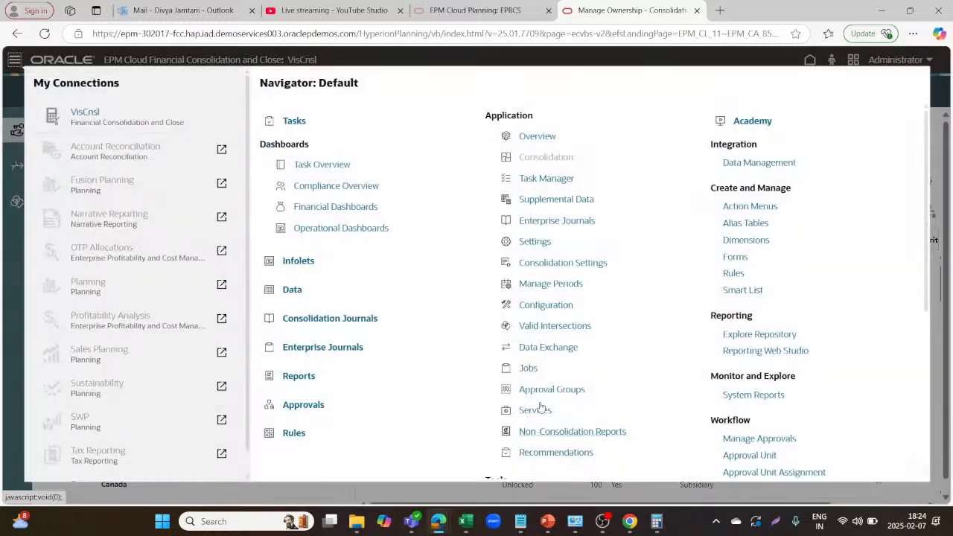
Open the dimension editor for the Entity dimension and expand C_All_Corp_Comp_V1 and C_T down to the children of C_100
click(746, 240)
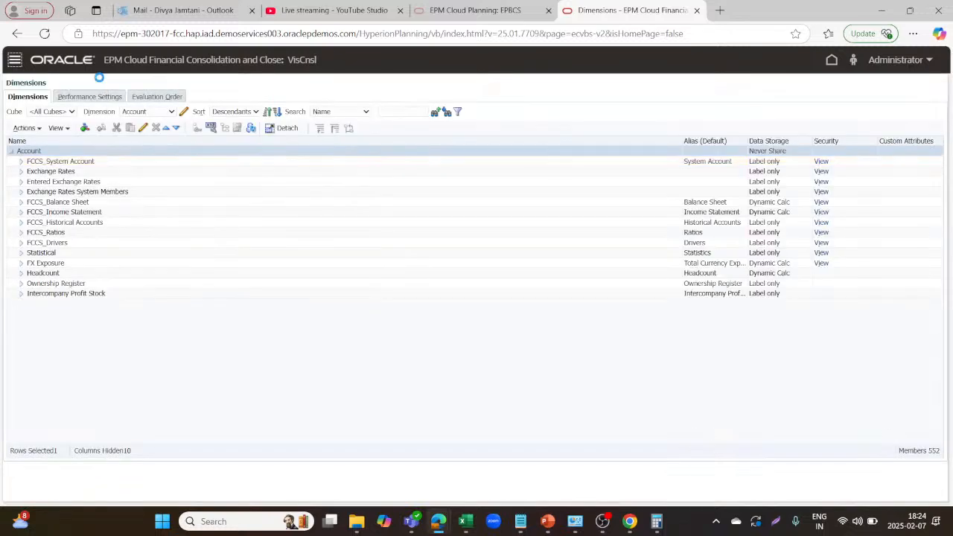
click(140, 112)
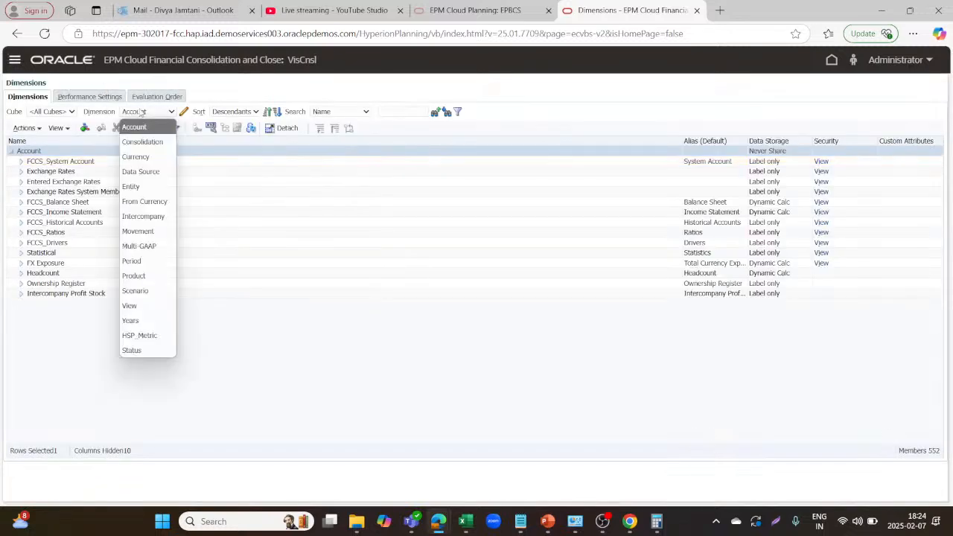
click(137, 186)
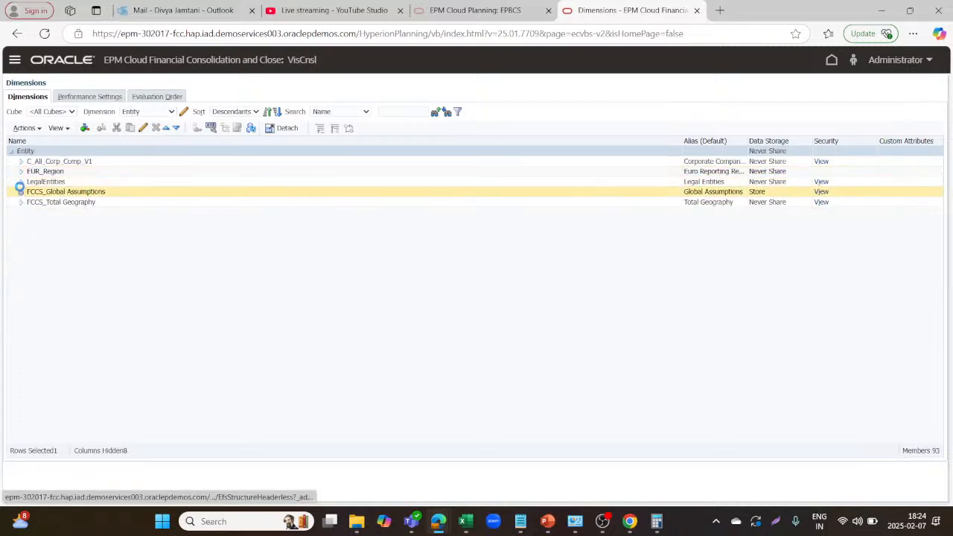
click(21, 161)
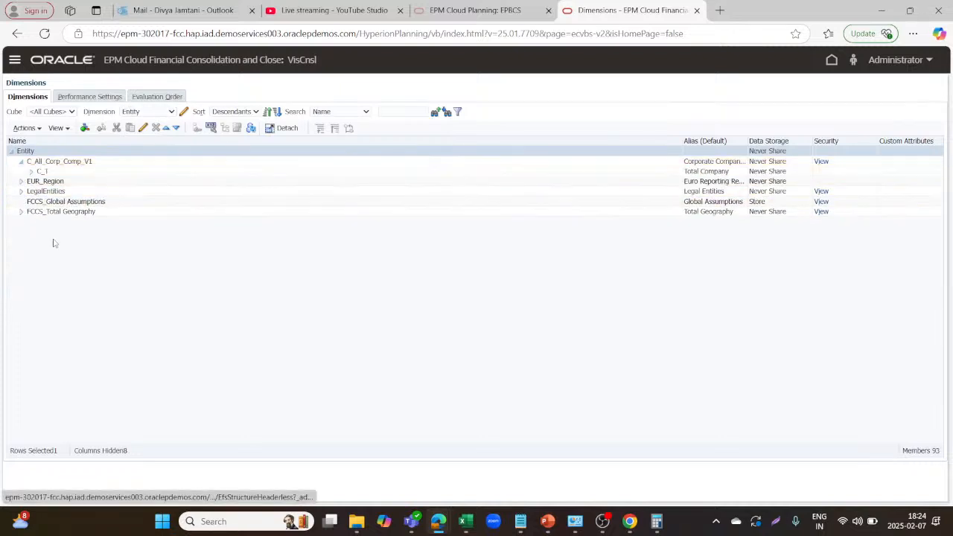
click(30, 172)
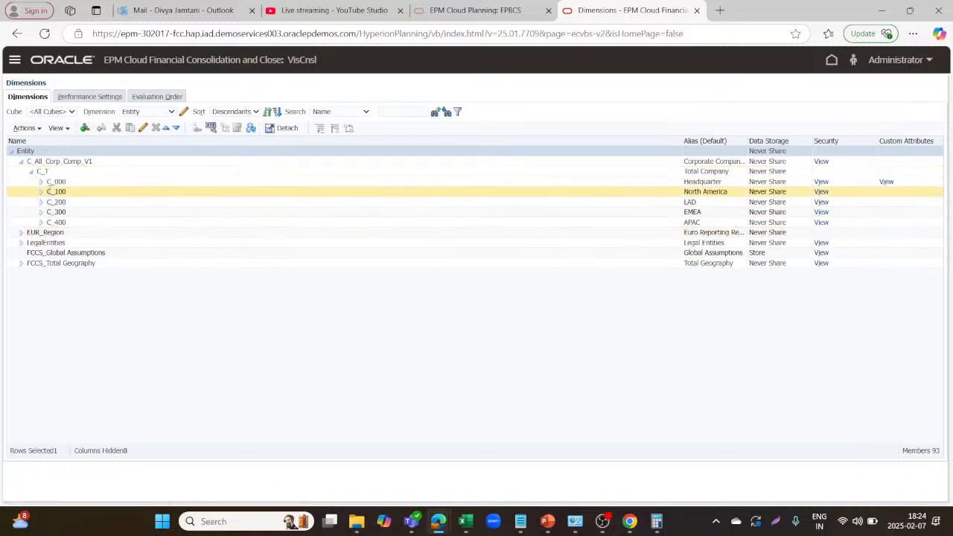
click(41, 193)
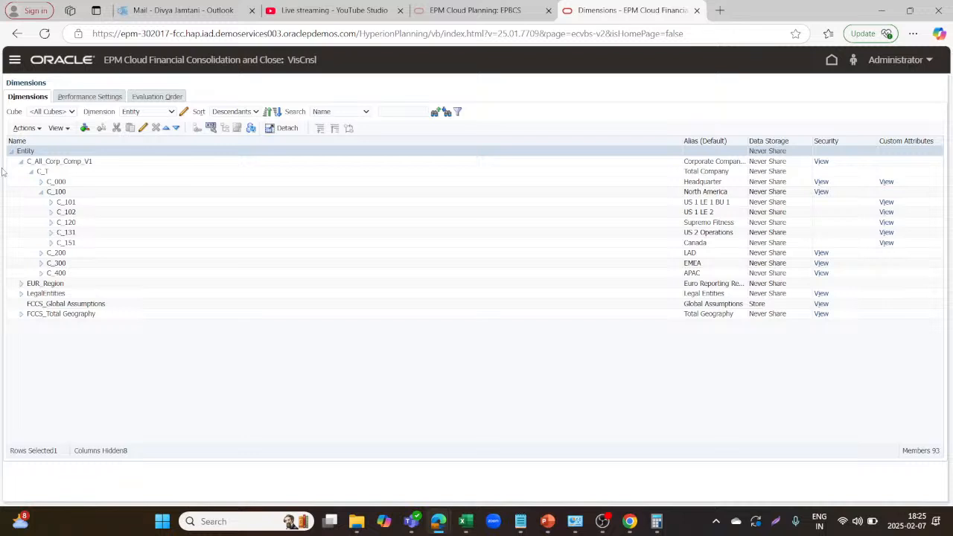
Examine the North America parent C_100 and its child entities C_101 and C_102 in the Entity hierarchy
click(92, 201)
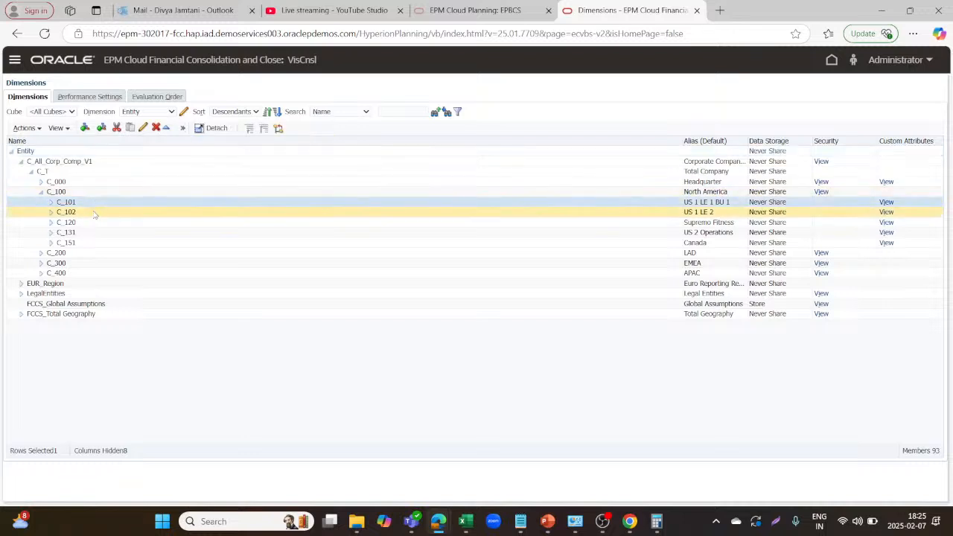
click(88, 211)
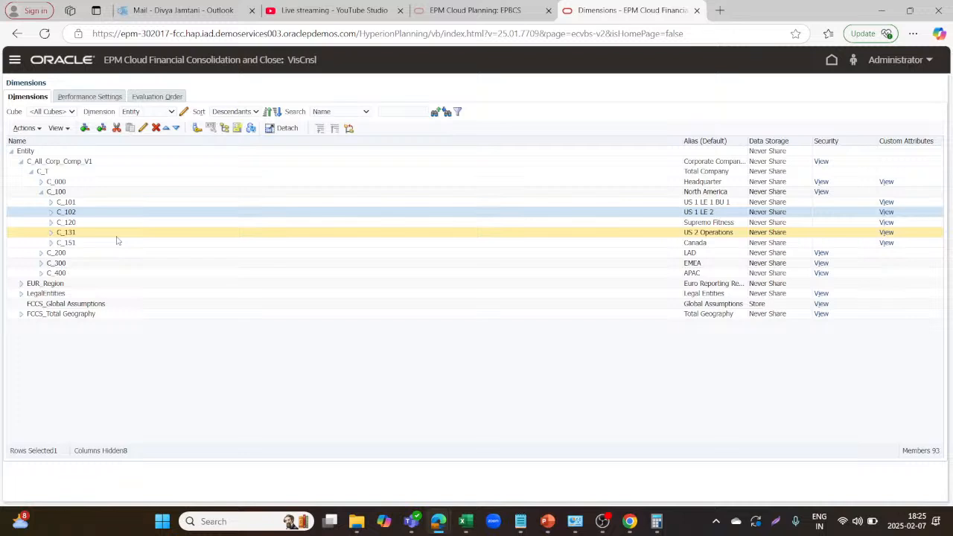
click(99, 203)
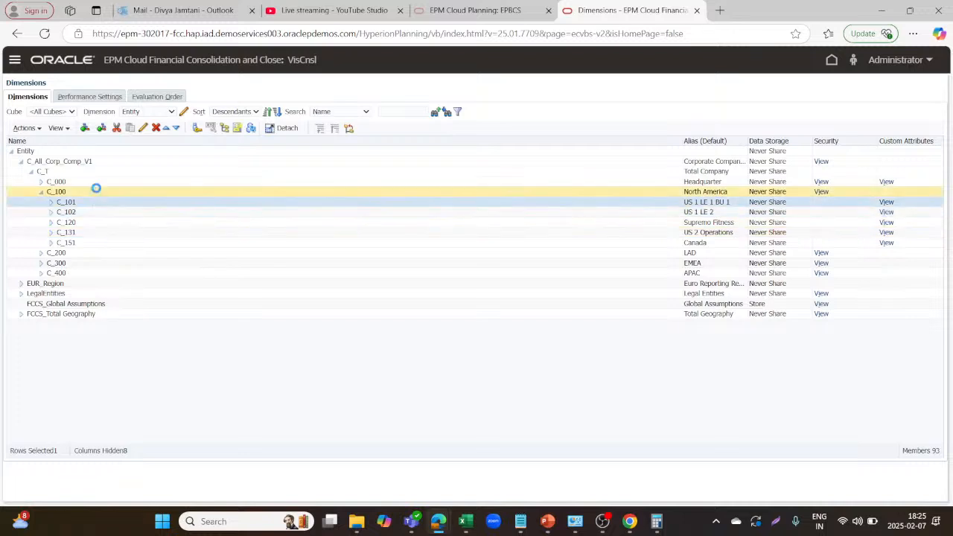
click(96, 188)
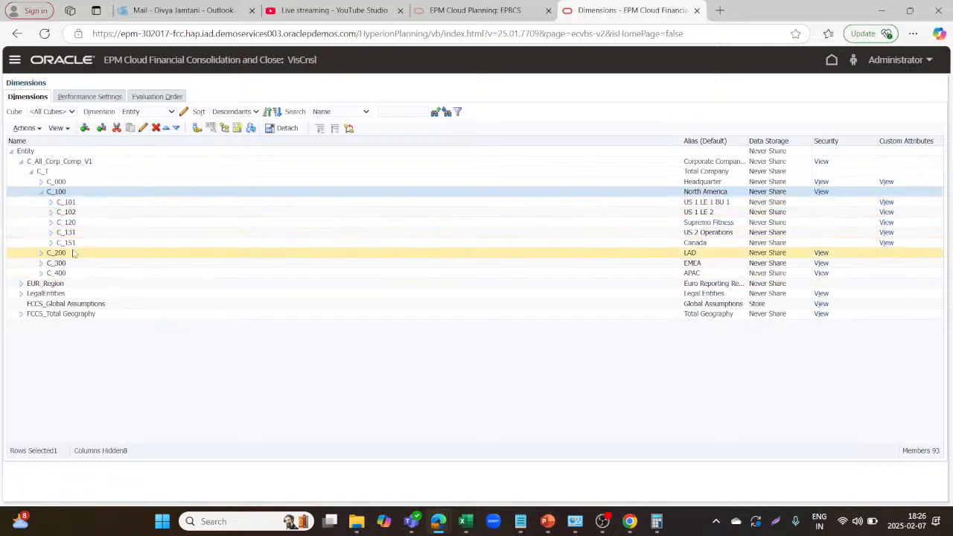
click(67, 213)
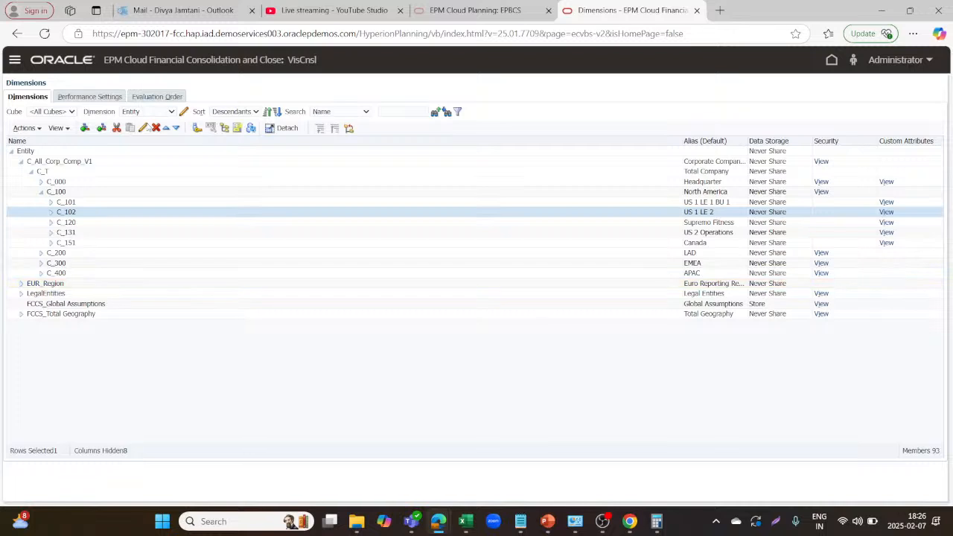
In the Account dimension, expand the balance sheet's long-term assets to FCCS_Investment in Equity Companies and select its Income account
click(158, 112)
click(134, 126)
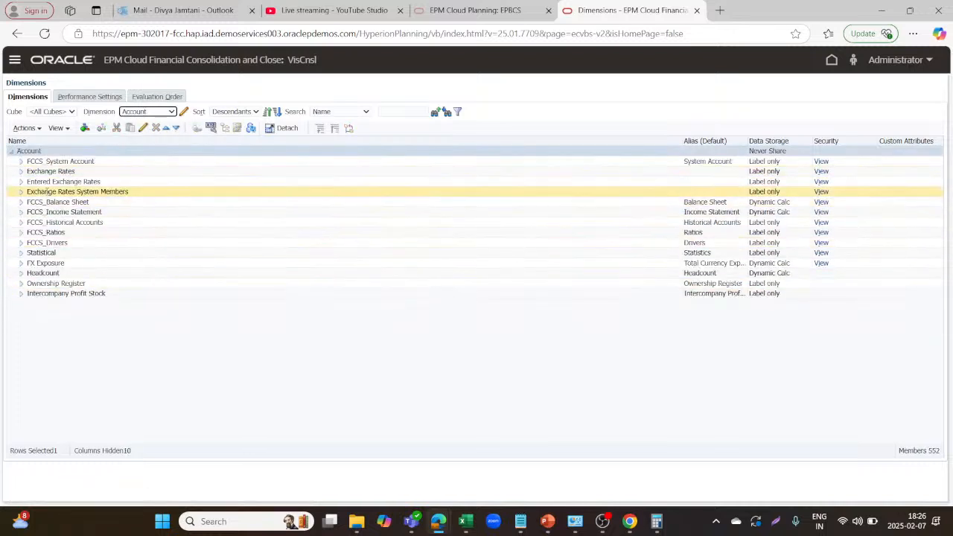
click(21, 204)
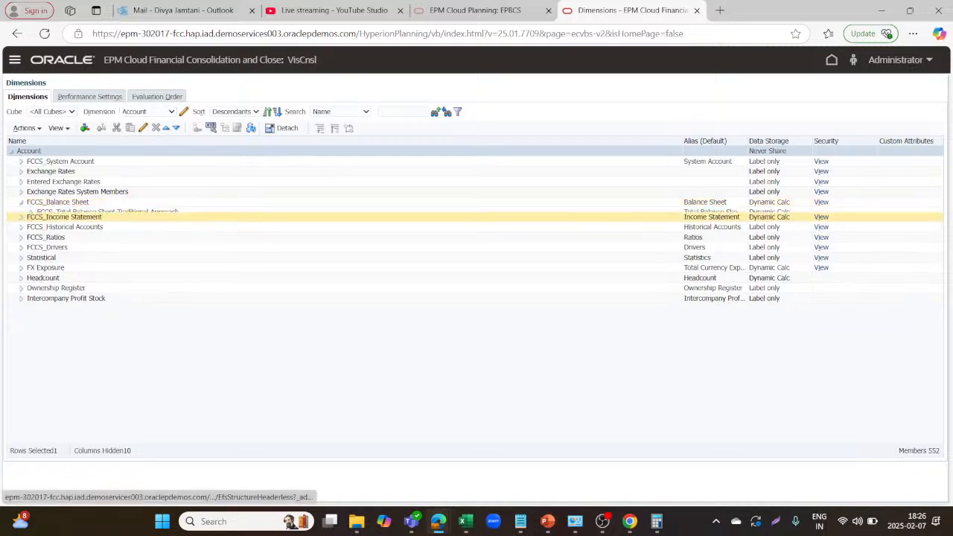
click(30, 213)
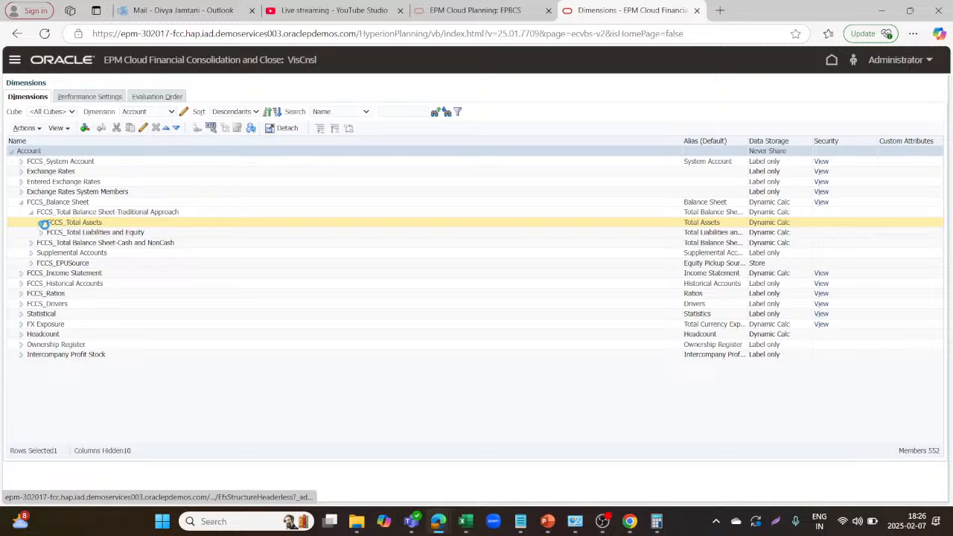
click(41, 222)
click(51, 242)
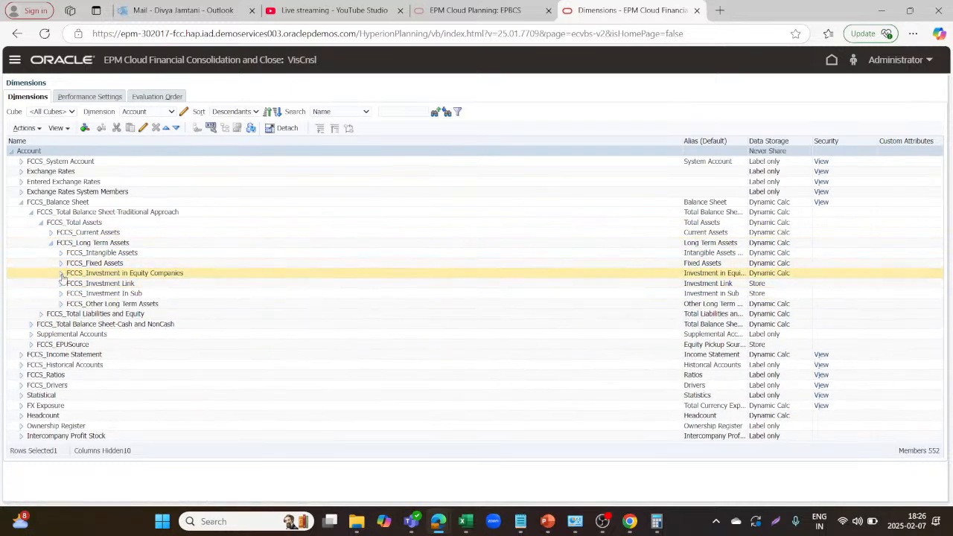
click(61, 273)
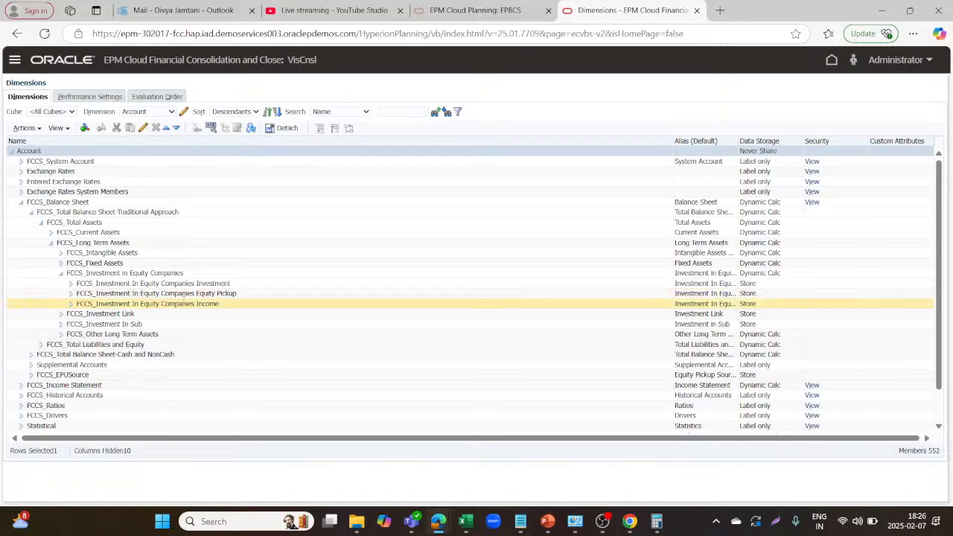
click(182, 305)
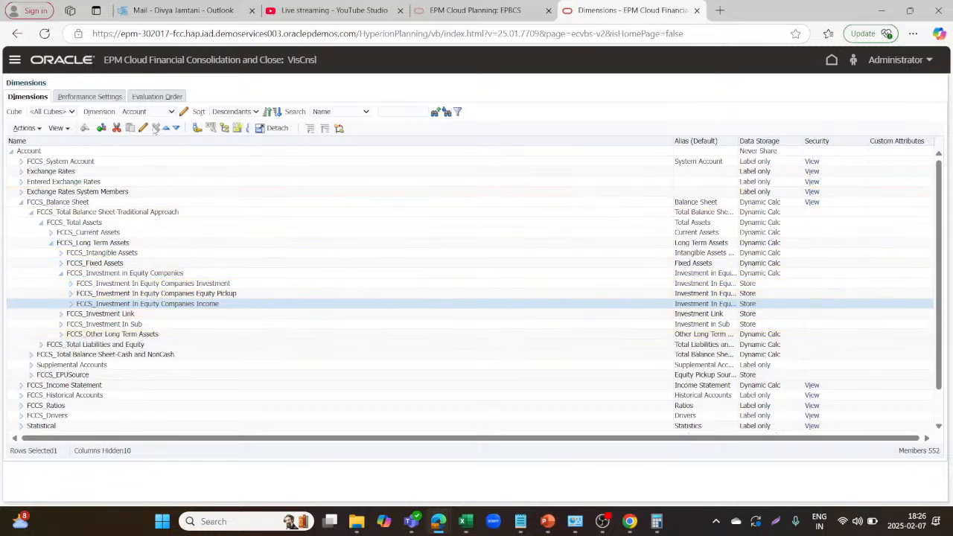
Expand FCCS_Total Liabilities and Equity through FCCS_Total Equity to the members of FCCS_Owners Equity
scroll(104, 283, down, 2)
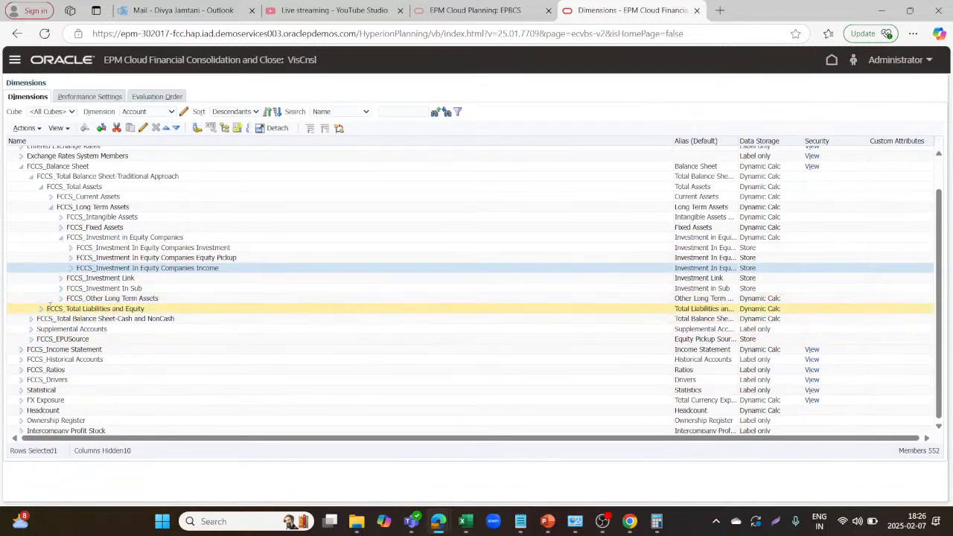
click(40, 309)
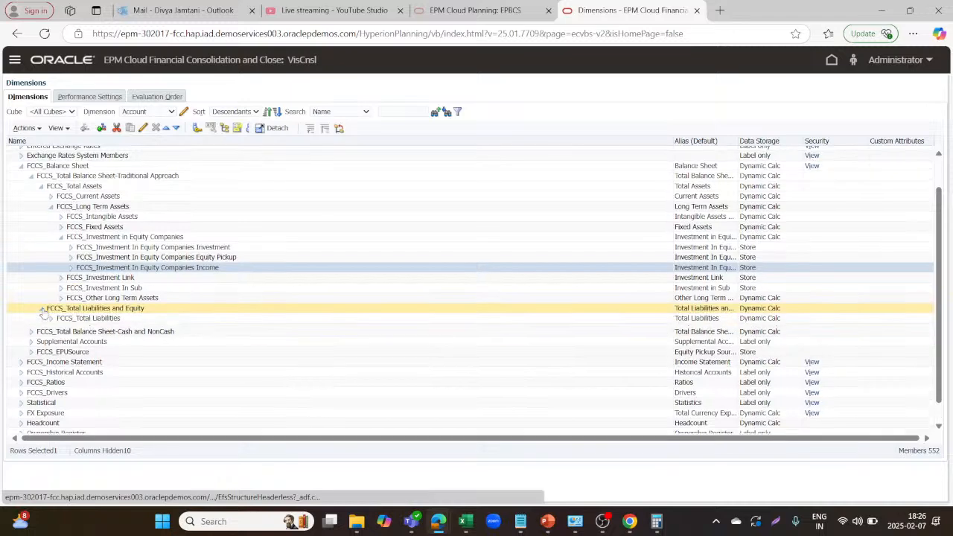
click(53, 328)
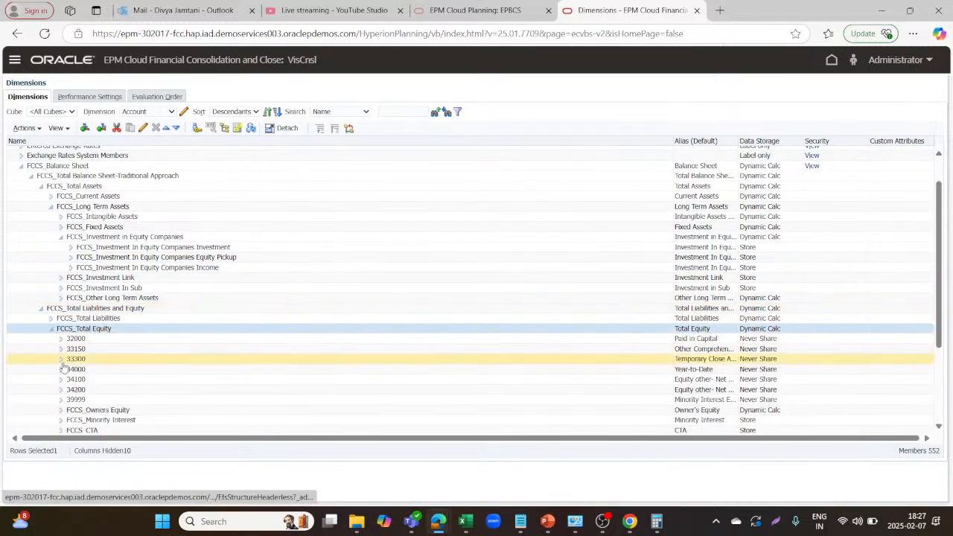
click(61, 413)
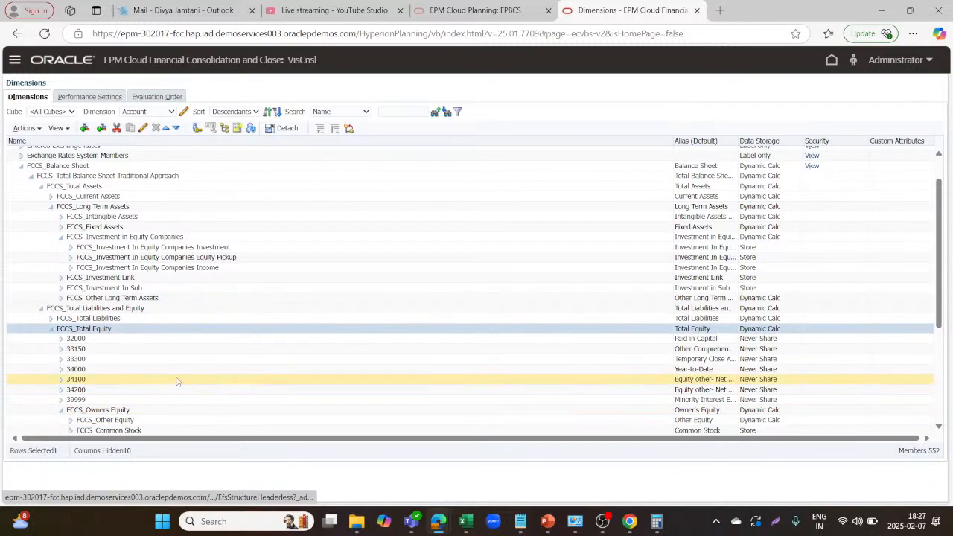
Under FCCS_Owners Equity, expand Retained Earnings down to the members of FCCS_Owners Income, and check Other Reserves and Surplus
scroll(139, 382, down, 3)
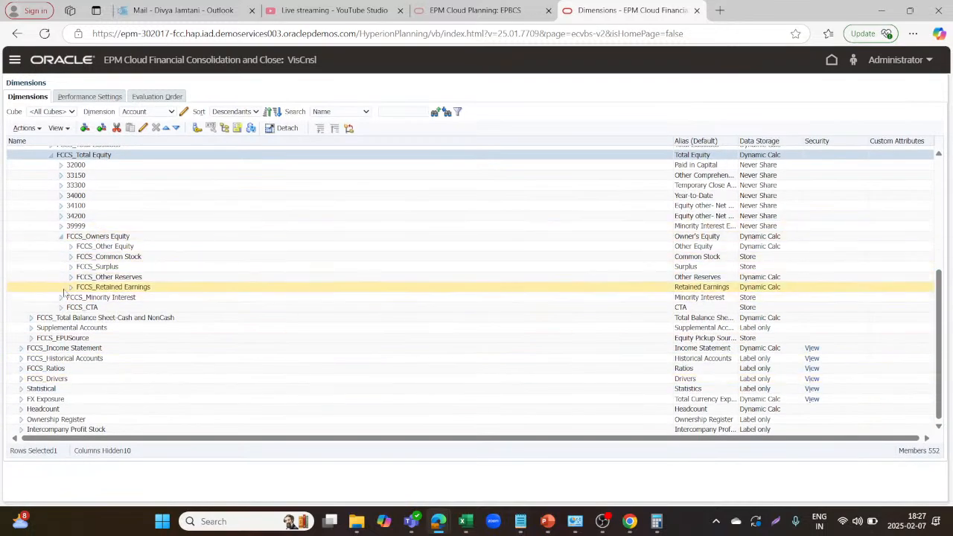
click(70, 287)
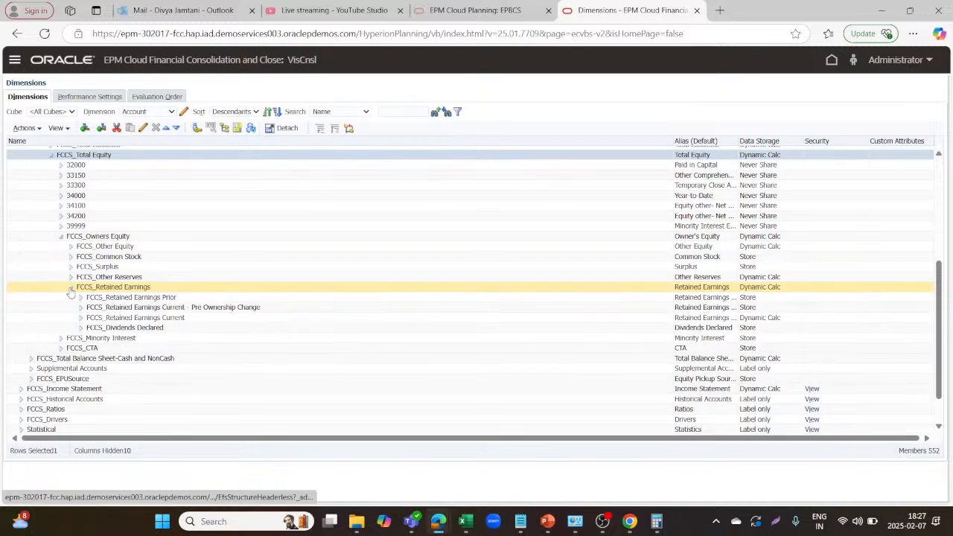
click(80, 318)
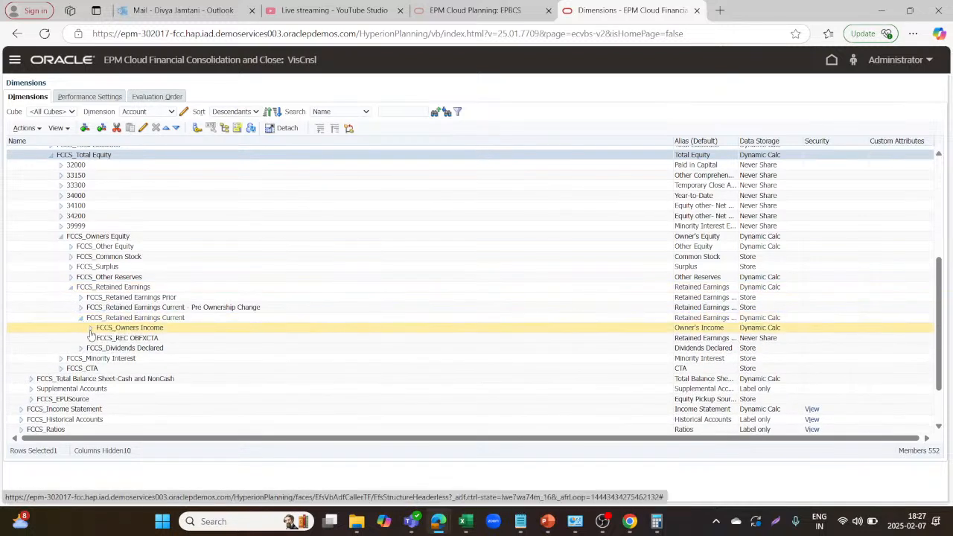
click(90, 328)
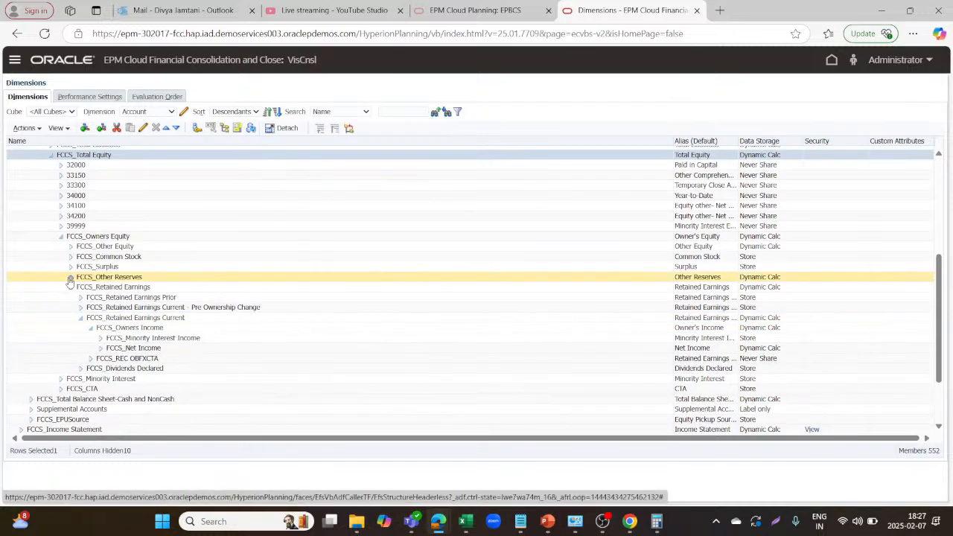
click(70, 280)
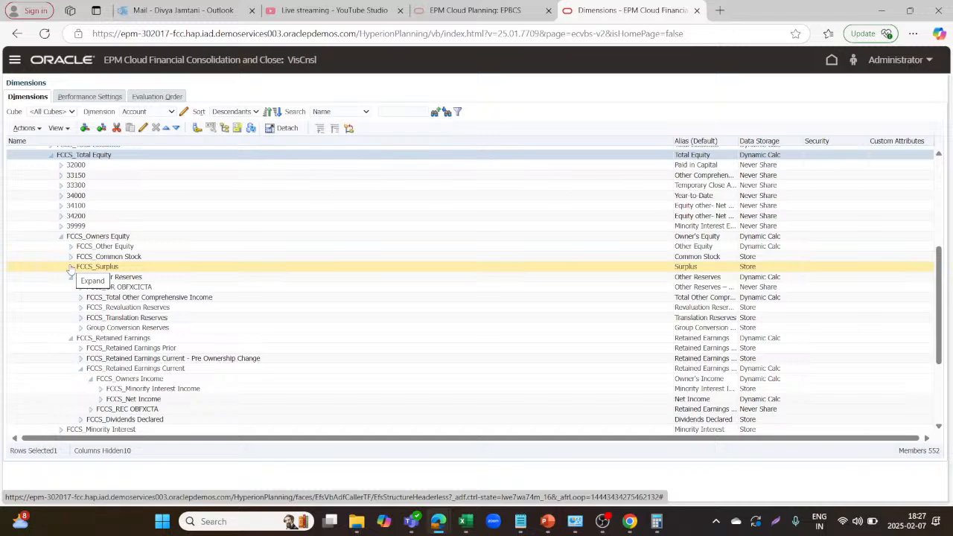
click(71, 268)
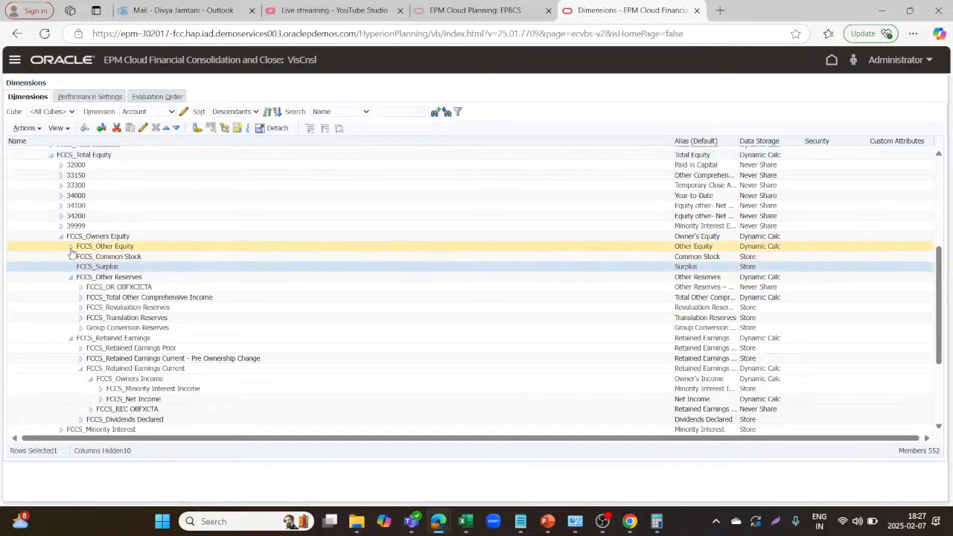
Expand FCCS_Net Income through Continuing Operations Income and Total Pre Tax Income to Other Income Expense, and select FCCS_Equity Company Income
scroll(96, 290, down, 2)
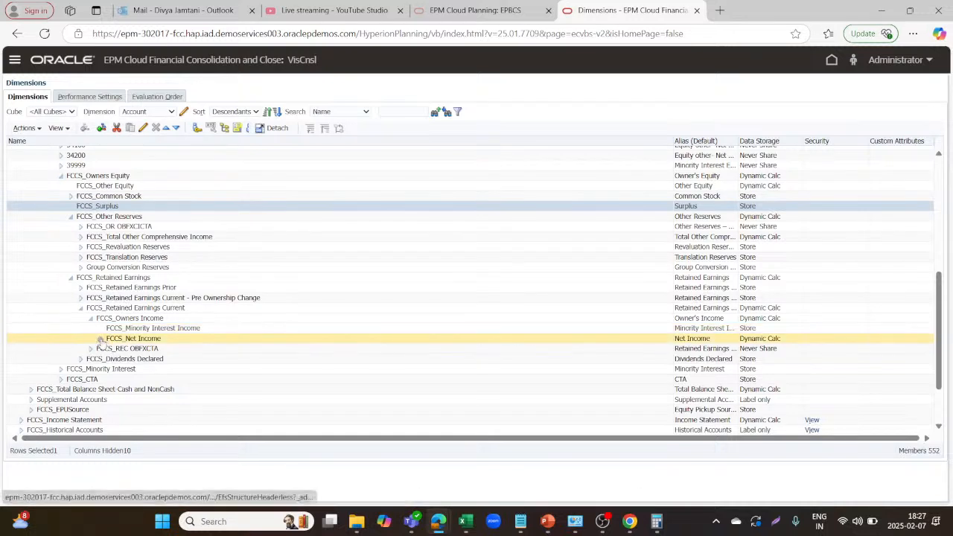
click(100, 340)
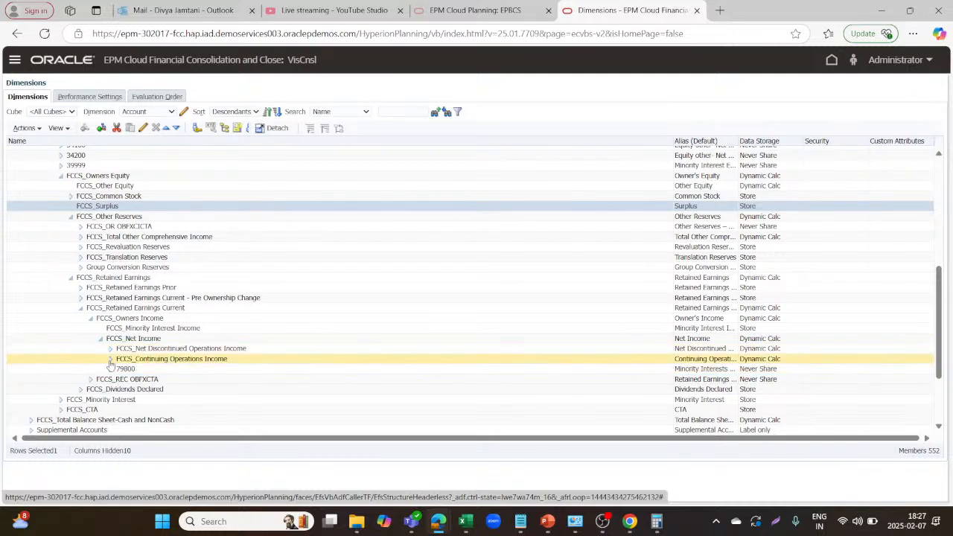
click(110, 360)
scroll(119, 350, down, 2)
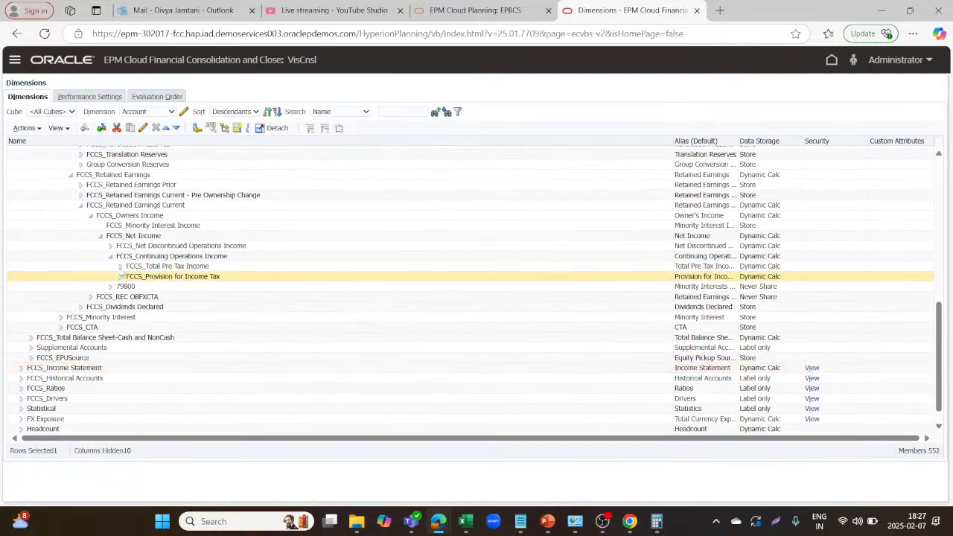
click(119, 267)
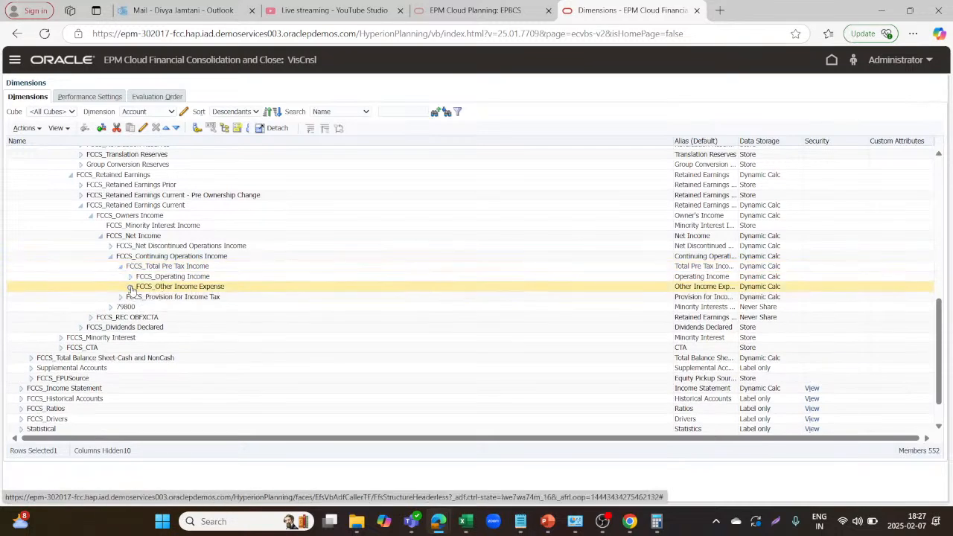
click(131, 289)
click(143, 298)
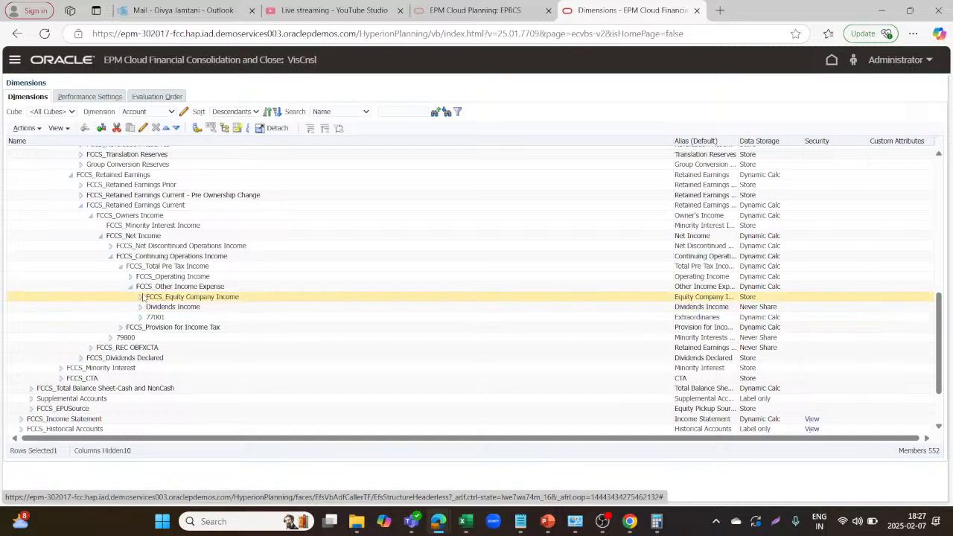
click(160, 297)
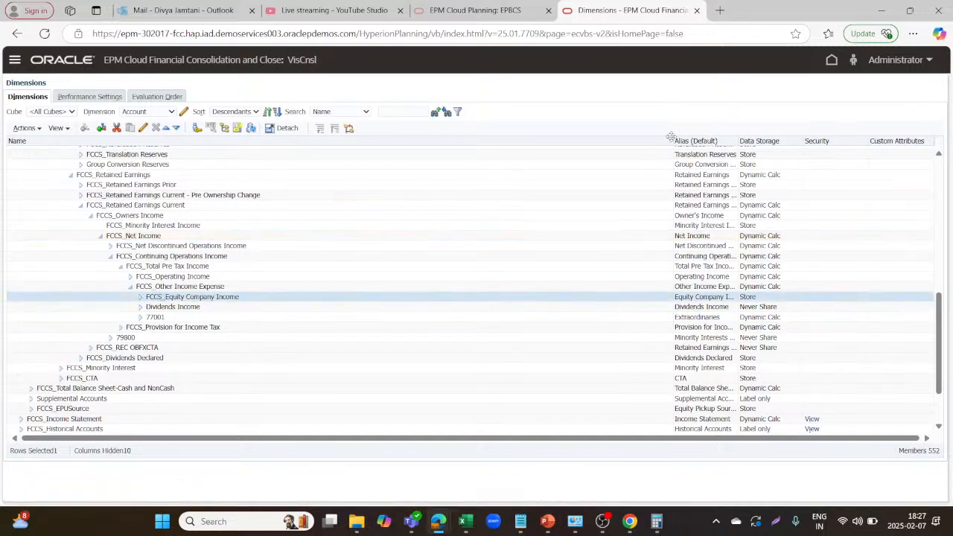
Widen the Alias (Default) column to fit the full account aliases, and return to the home page
drag(673, 141, 434, 141)
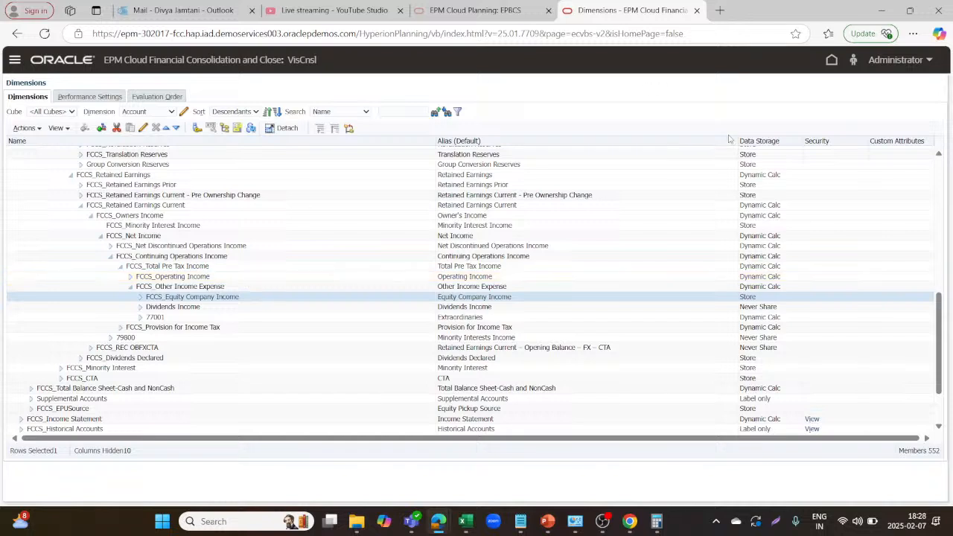
click(832, 61)
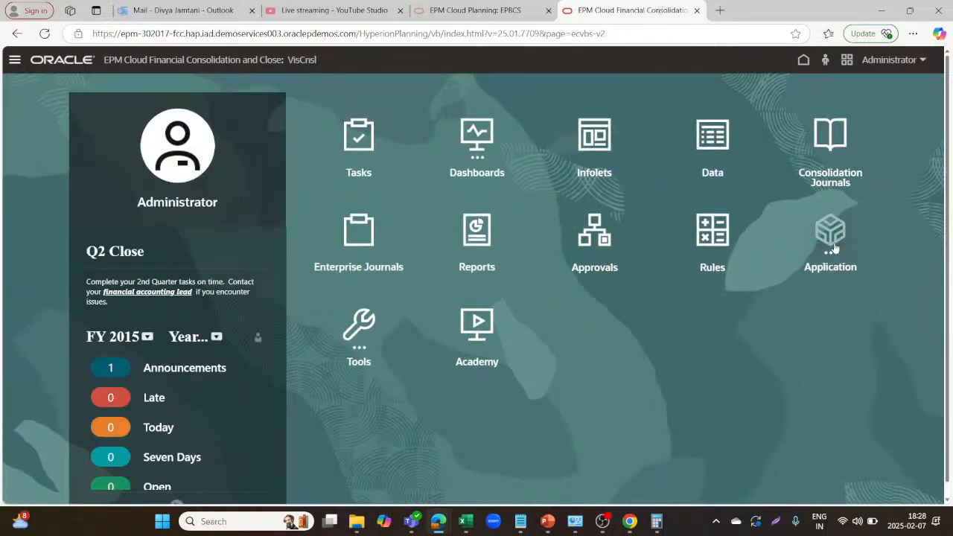
Open the Enable Features page of the Consolidation configuration, check the Ownership Management and Equity Pickup options, and close it without changes
click(832, 246)
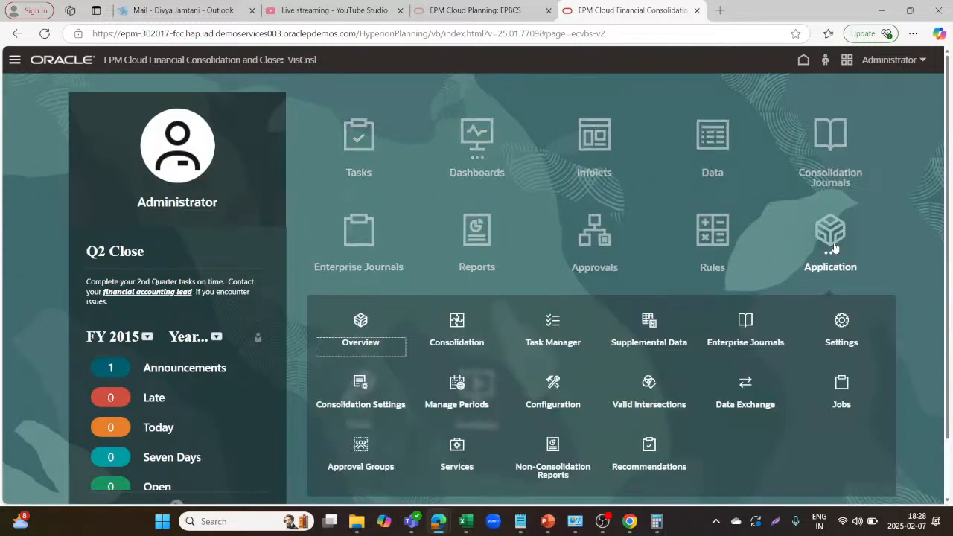
click(552, 406)
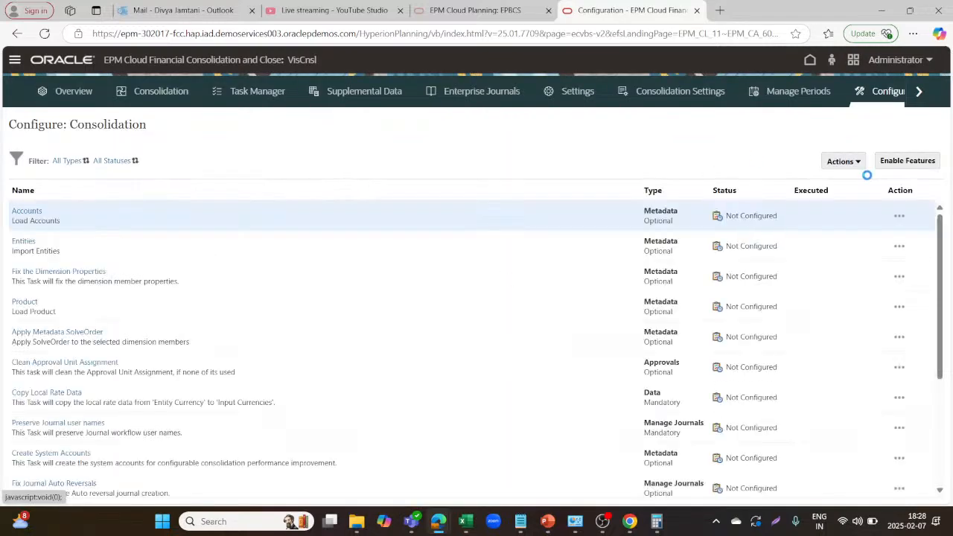
click(916, 164)
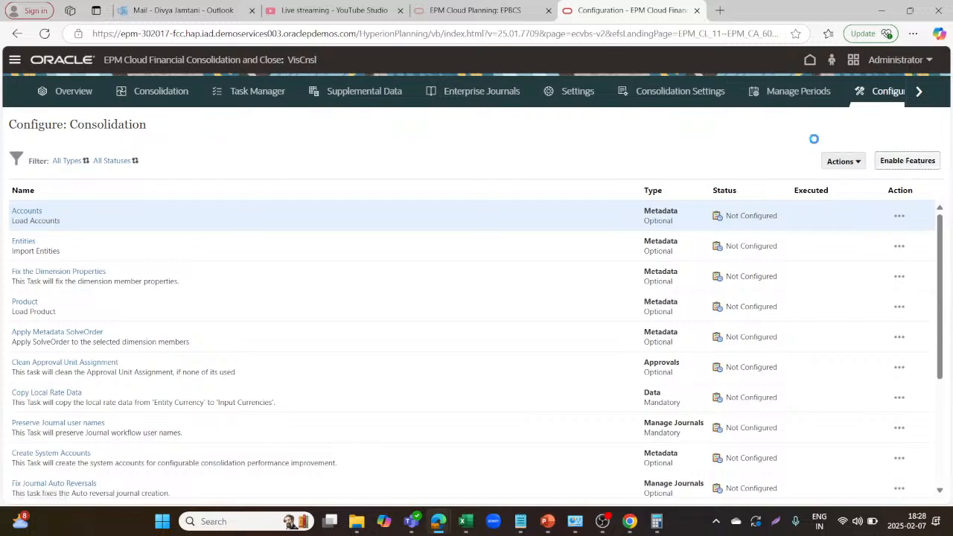
scroll(84, 350, down, 6)
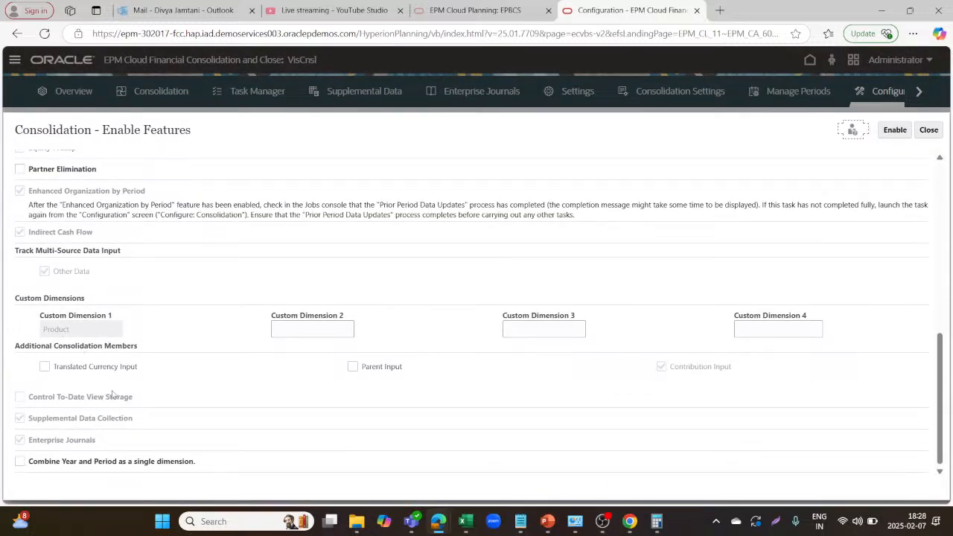
scroll(113, 395, up, 1)
scroll(114, 396, up, 1)
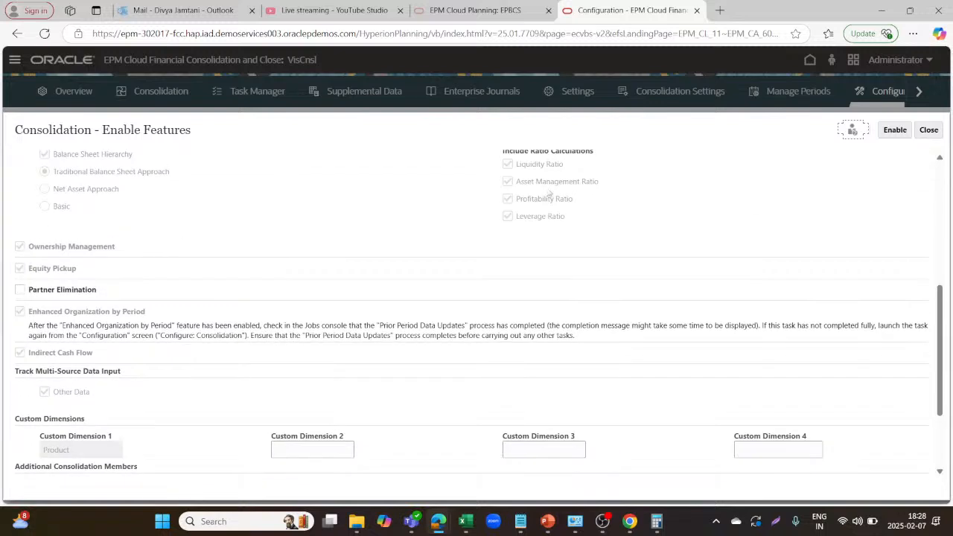
click(929, 131)
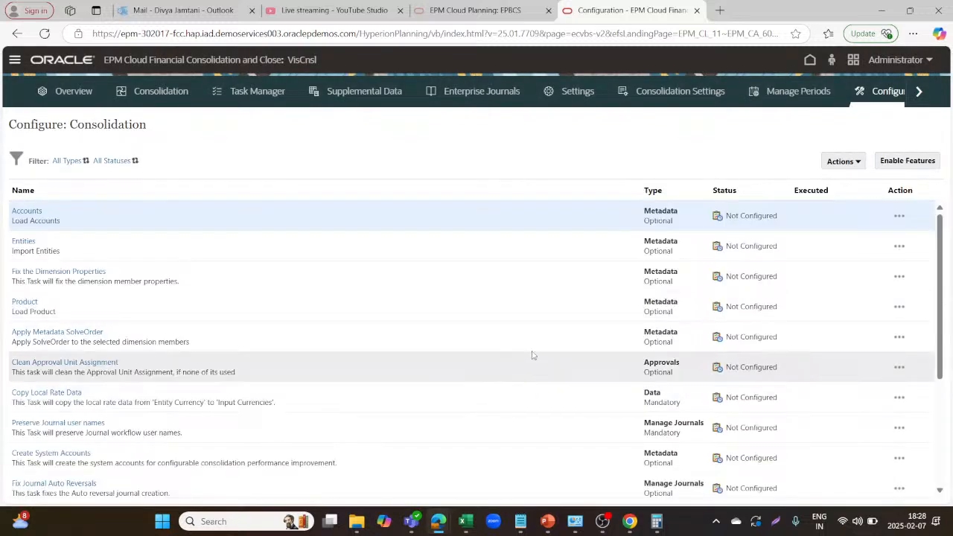
Open the local currency Consolidation Process and examine the Equity Pickup calculation's settings, default accounts and movements
scroll(532, 356, up, 1)
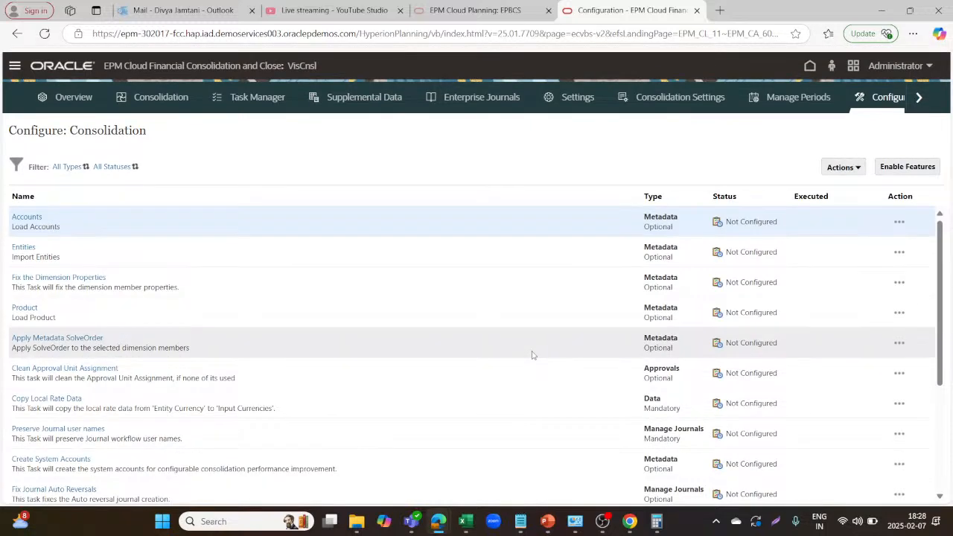
scroll(532, 356, down, 1)
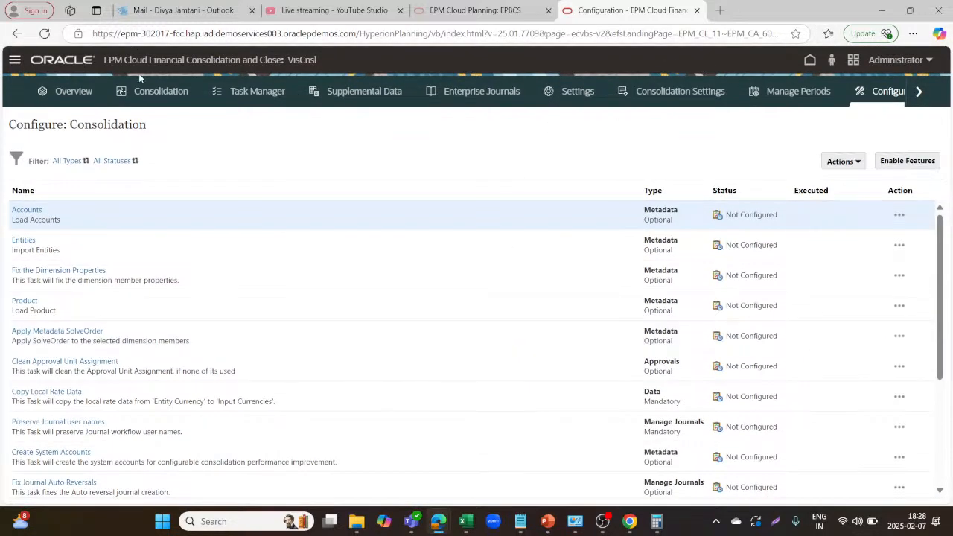
click(150, 93)
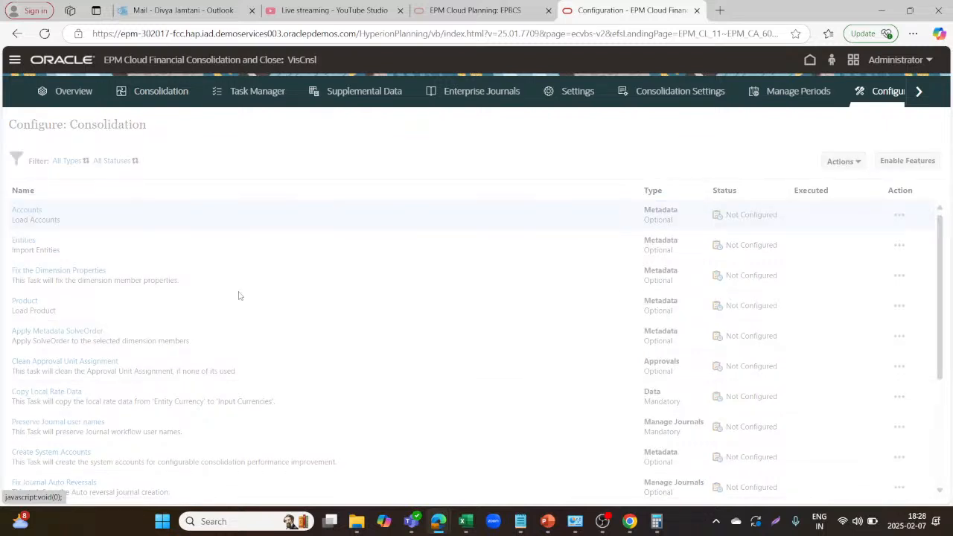
click(162, 91)
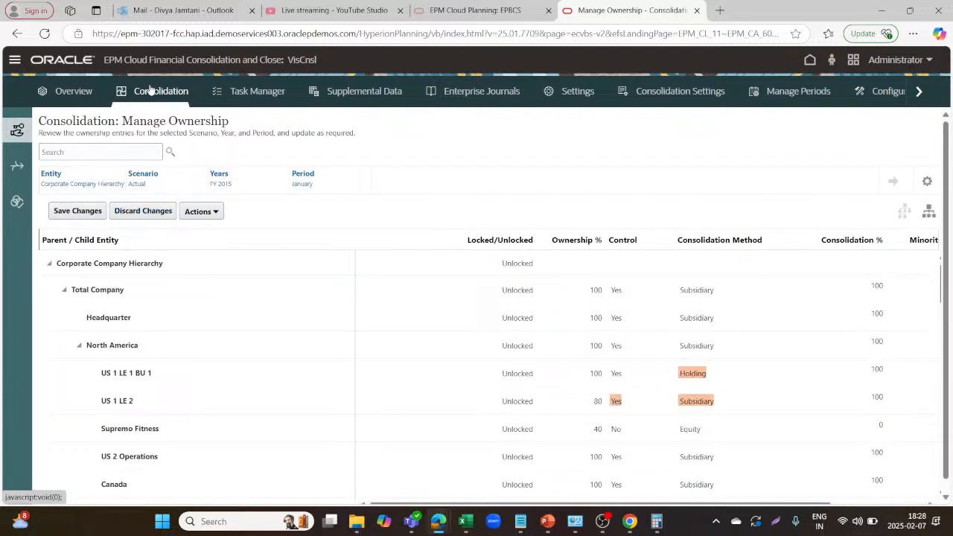
click(16, 167)
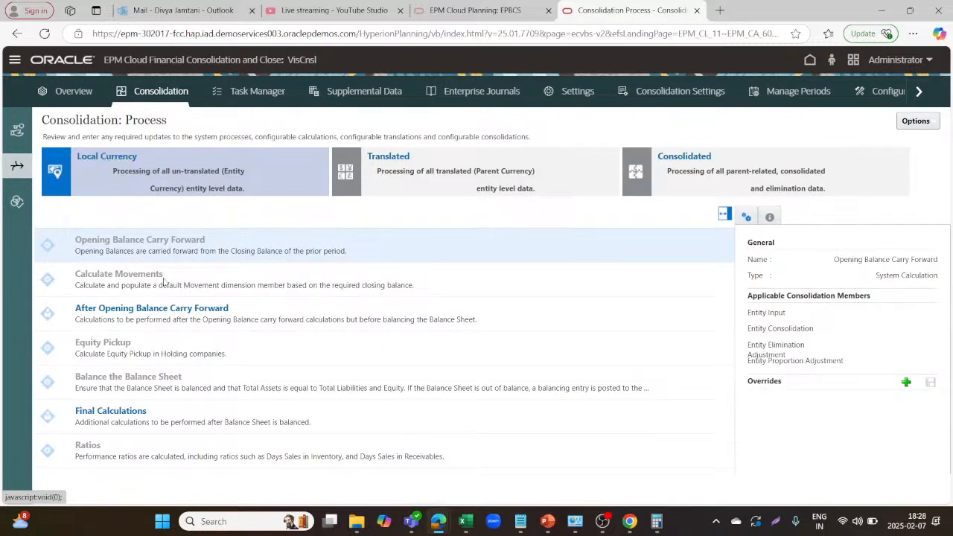
click(196, 346)
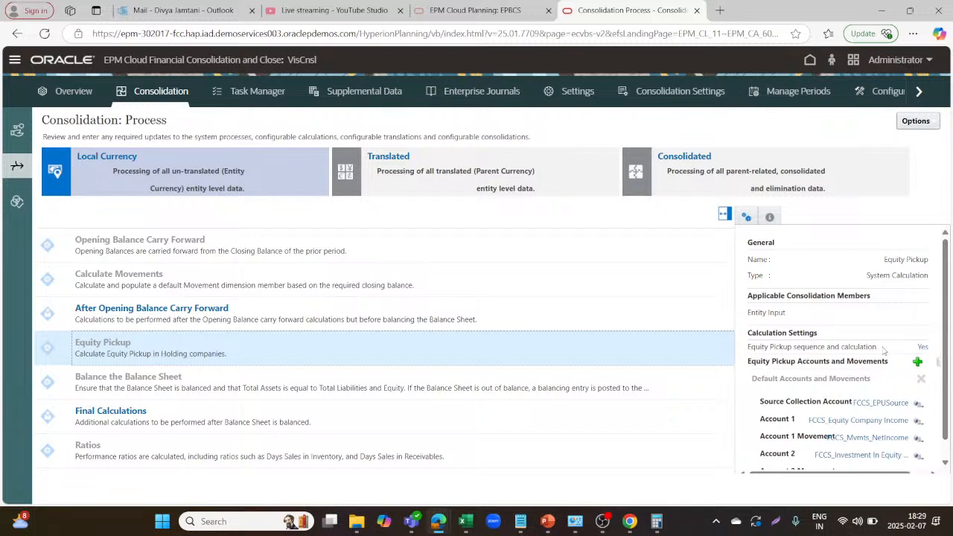
scroll(884, 351, down, 1)
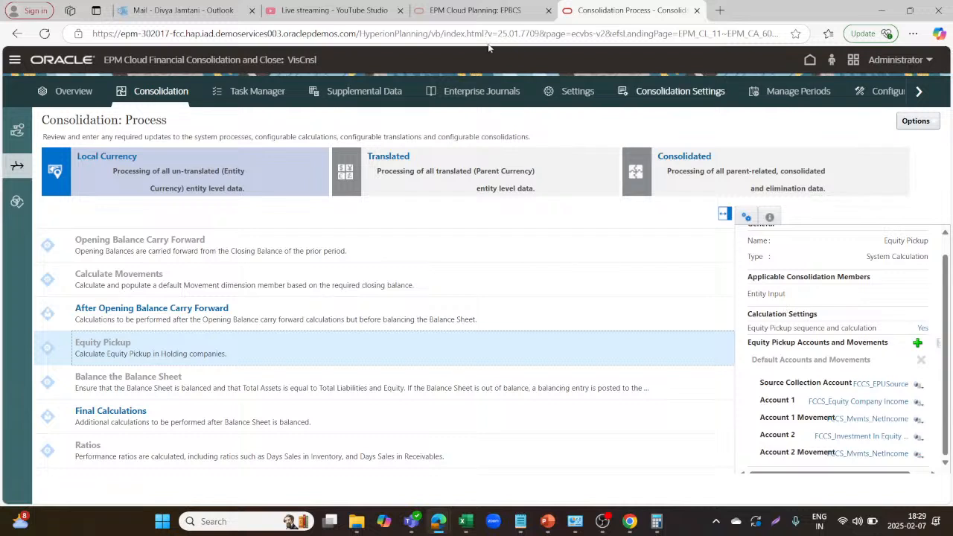
Return to the home page and open Manage Ownership in the application's Consolidation area
click(810, 60)
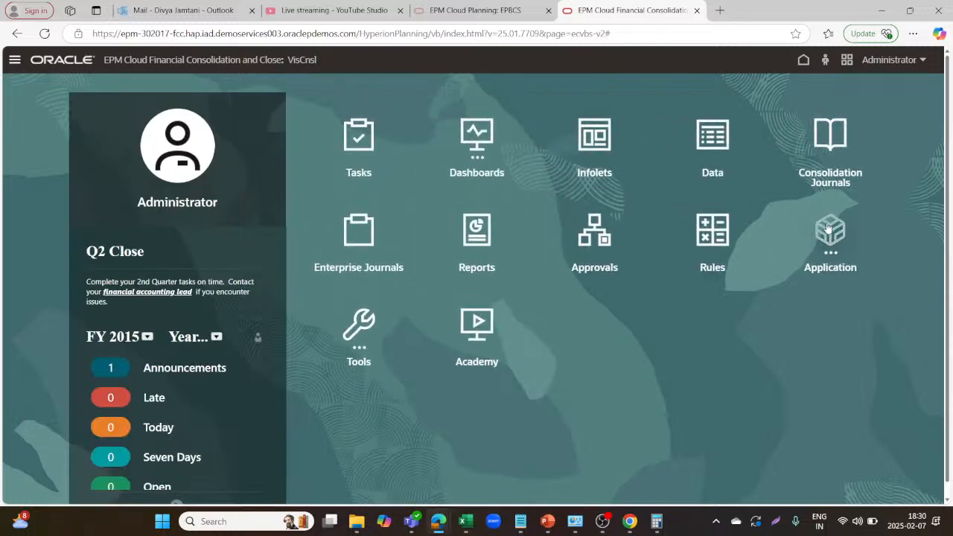
click(826, 227)
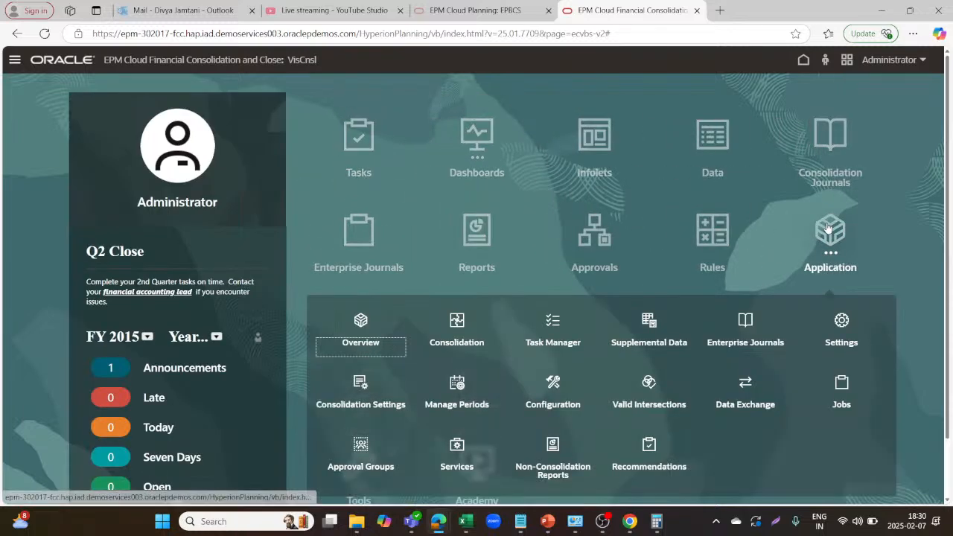
click(458, 322)
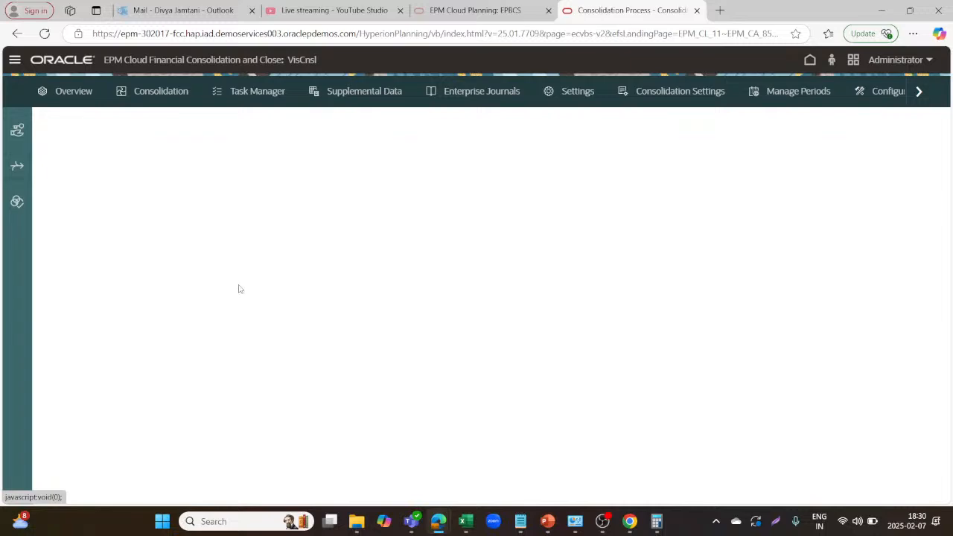
click(16, 128)
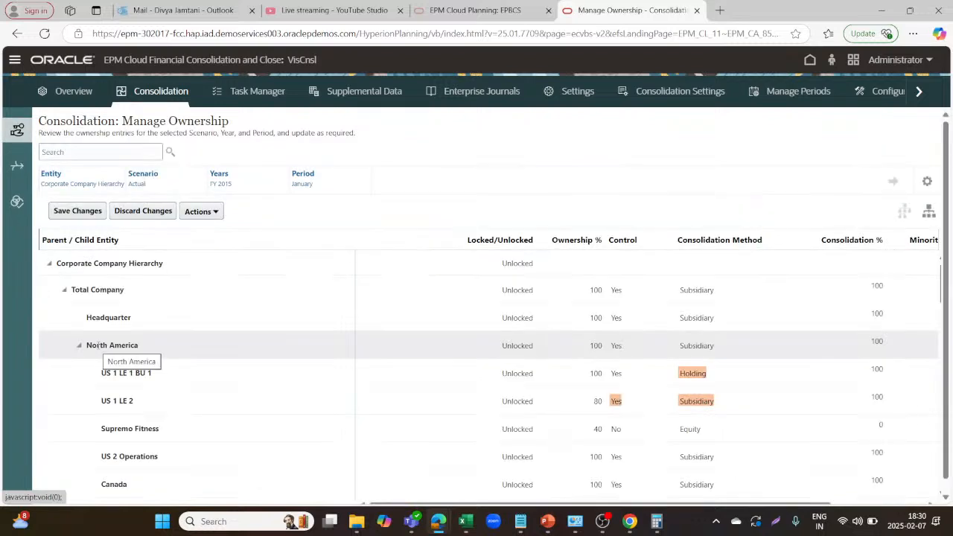
Review ownership percentage, control and consolidation method for the North America entities US 1 LE 1 BU 1, US 1 LE 2 and Supremo Fitness
click(140, 347)
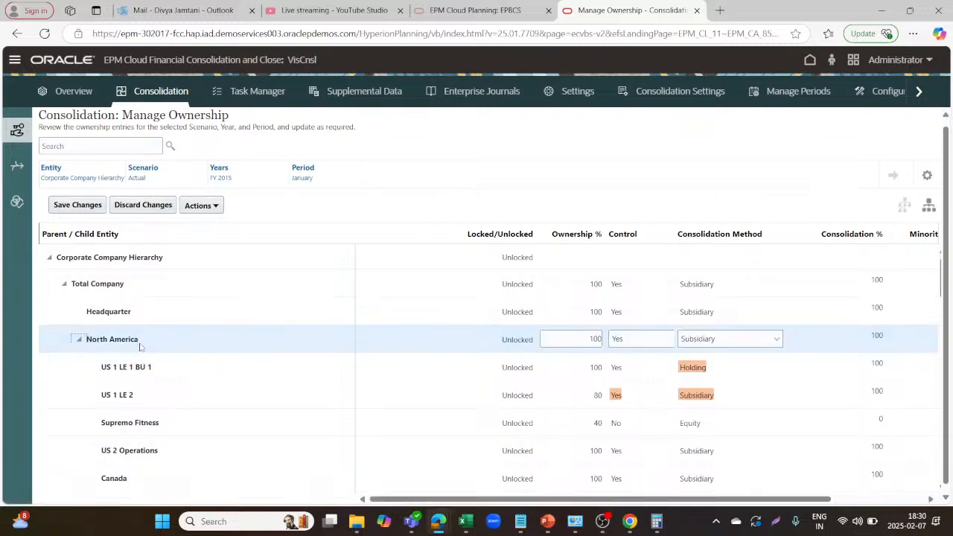
scroll(177, 351, down, 3)
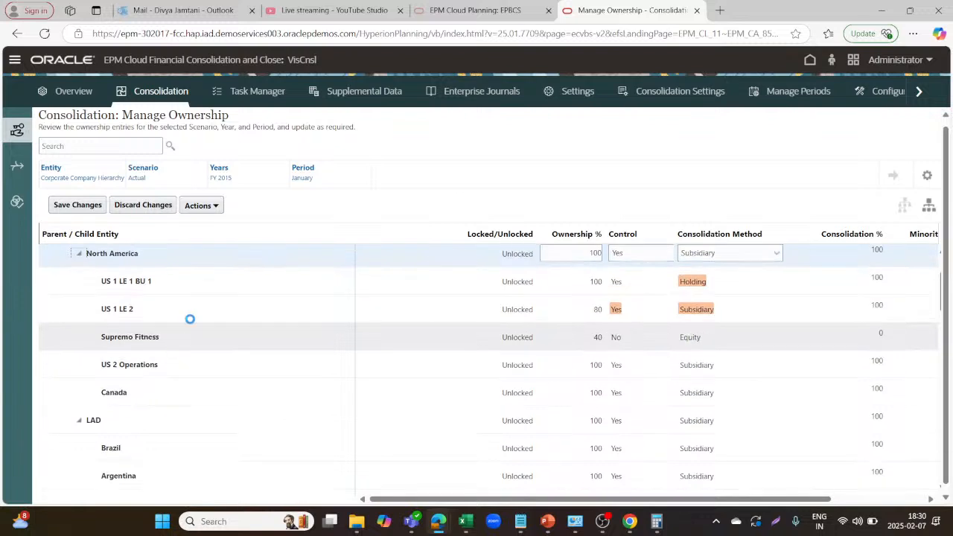
click(211, 284)
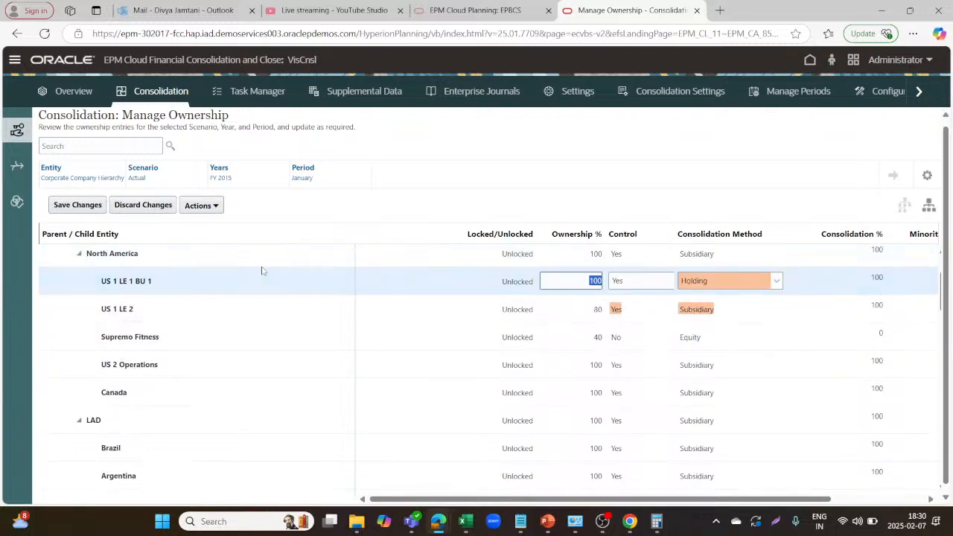
click(212, 309)
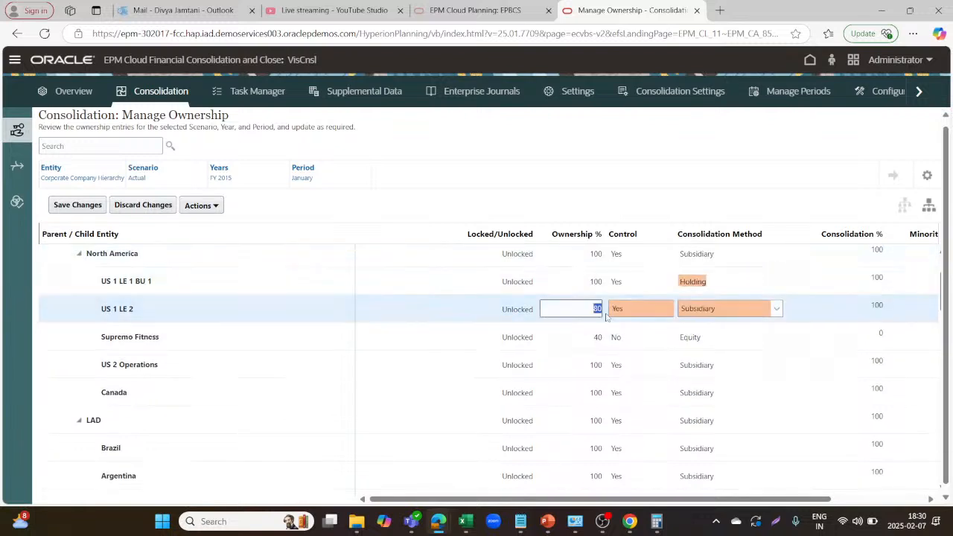
click(471, 334)
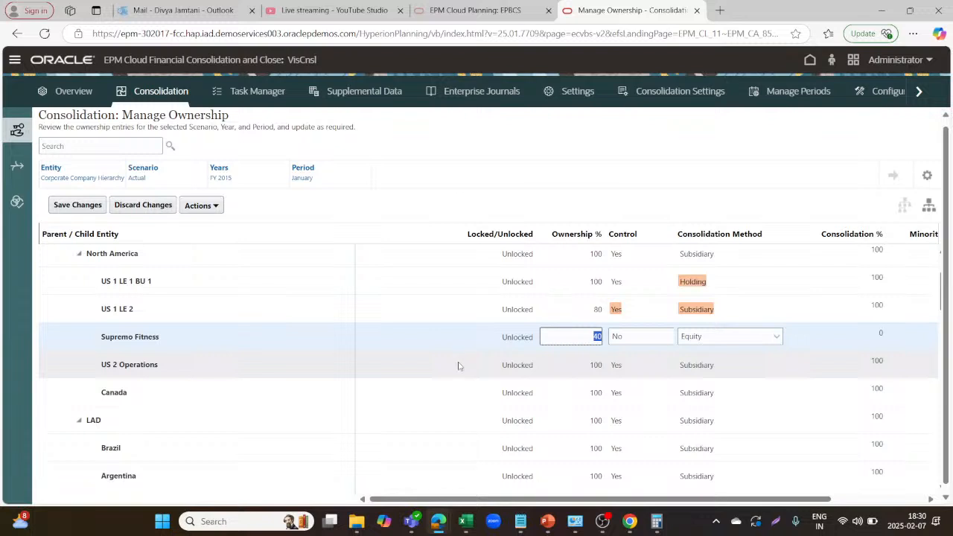
scroll(436, 394, down, 3)
scroll(434, 394, up, 3)
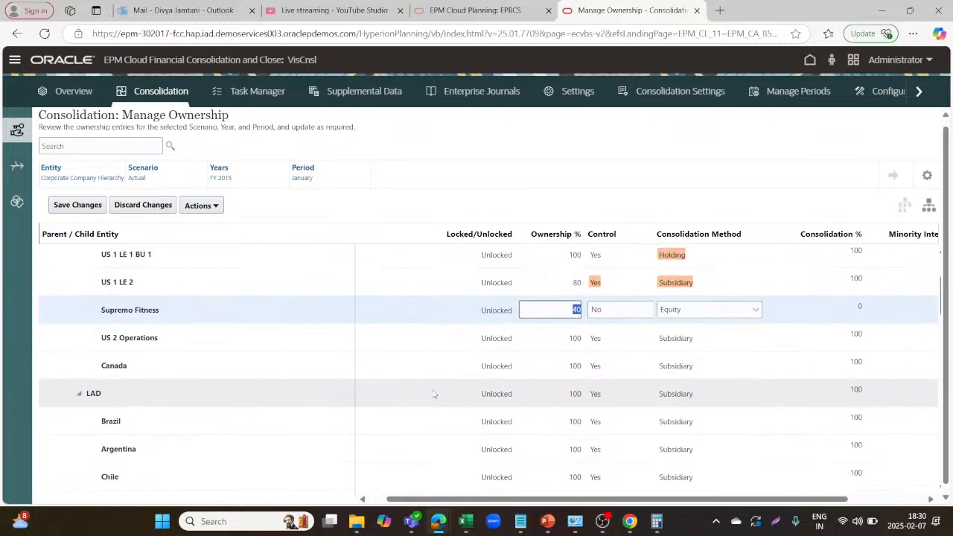
scroll(434, 394, down, 2)
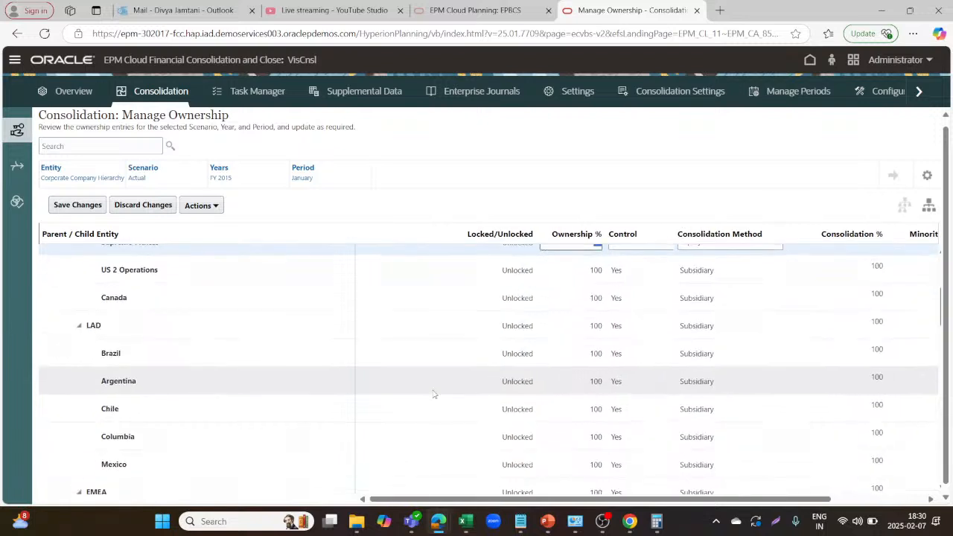
scroll(442, 373, up, 2)
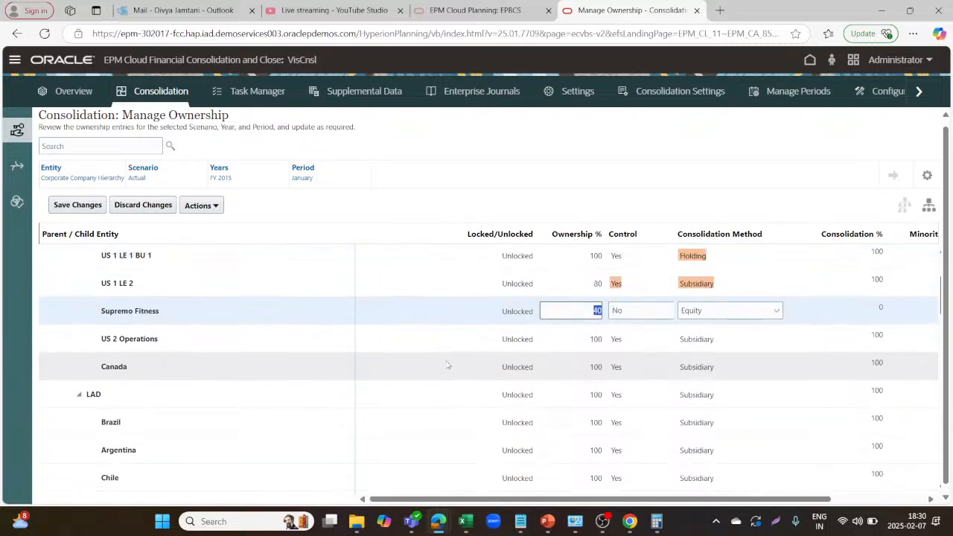
Set the ownership of US 2 Operations to 25% and of Canada to 15%, and save the ownership changes
click(446, 344)
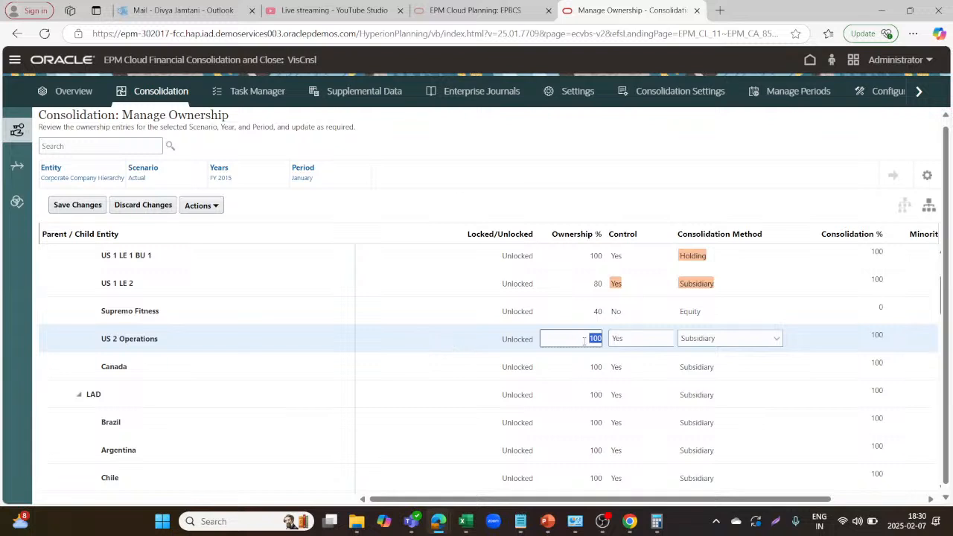
text(25)
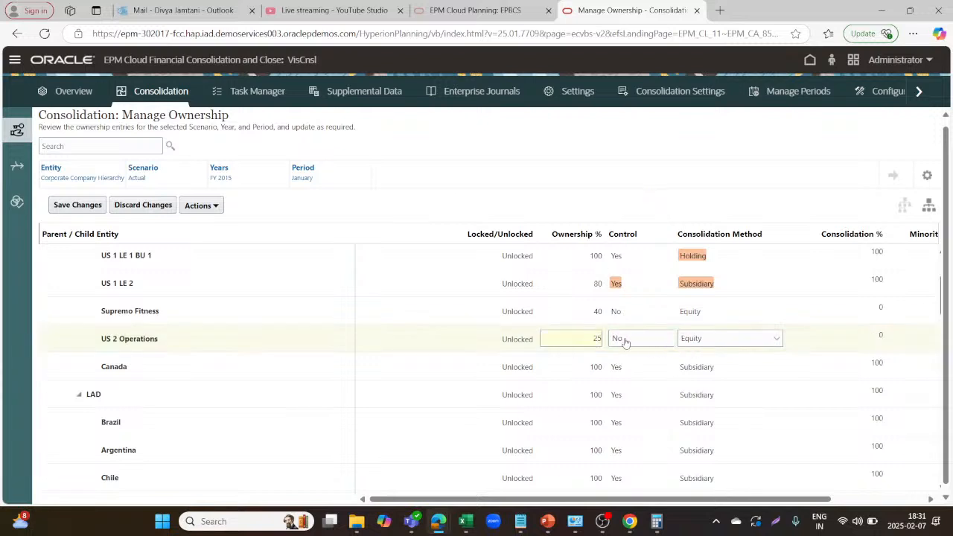
click(600, 364)
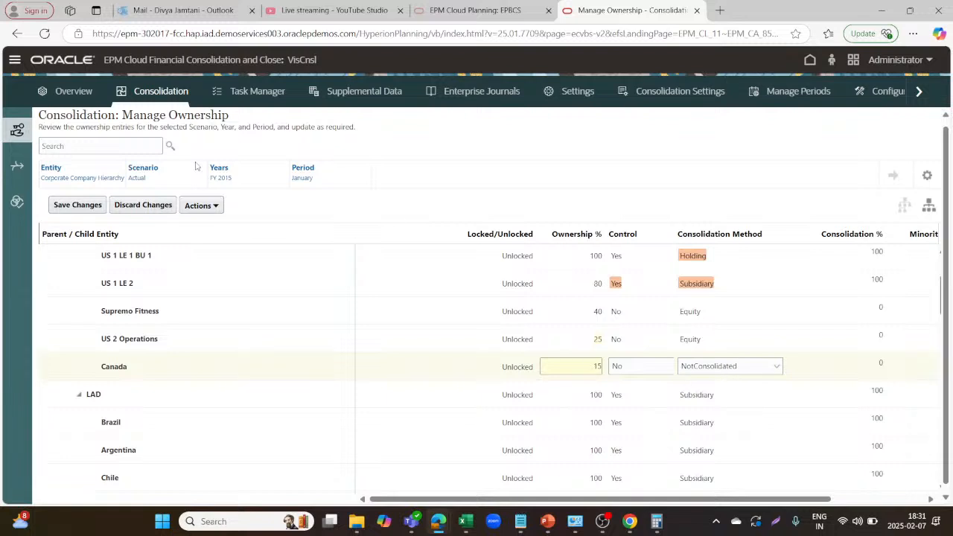
click(93, 206)
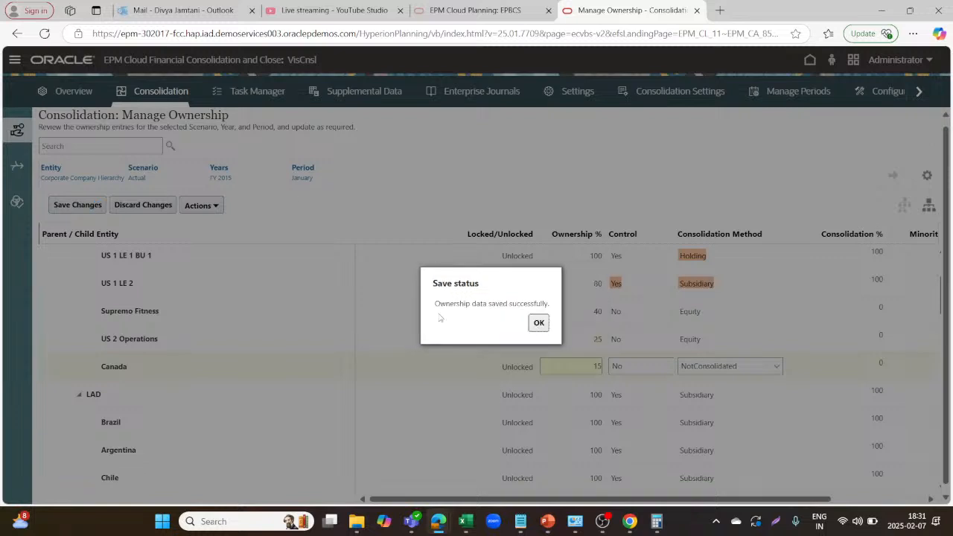
click(538, 323)
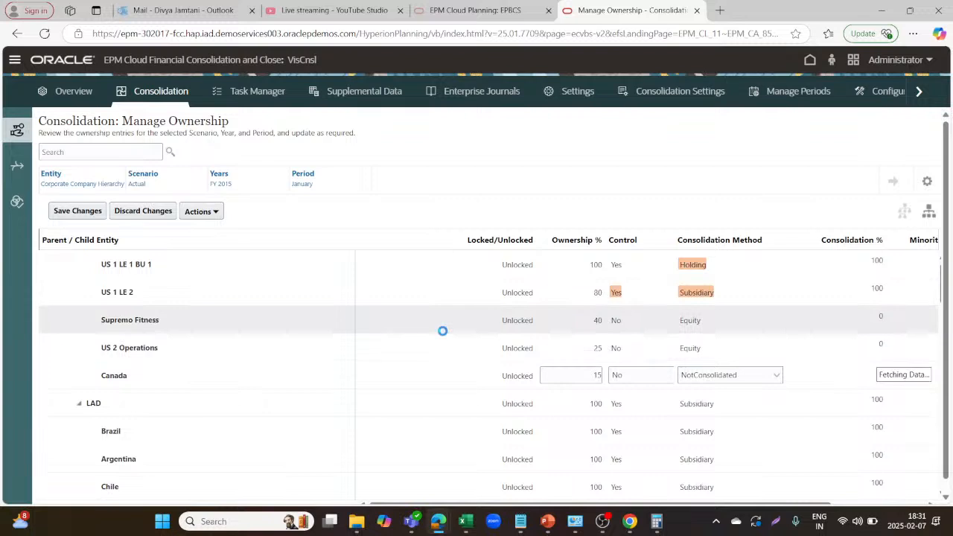
Recompute the ownership data for scenario Actual, year FY 2015, with start period January
click(213, 213)
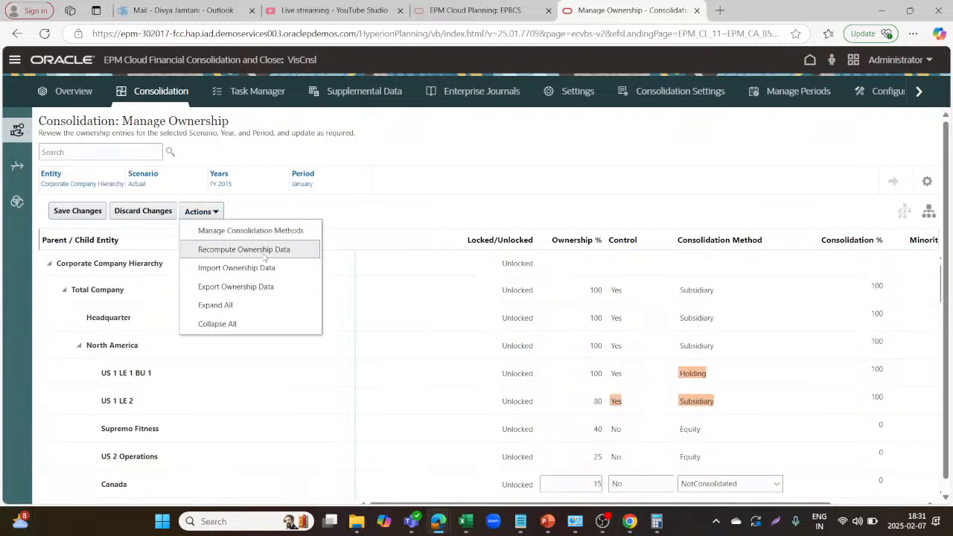
click(262, 251)
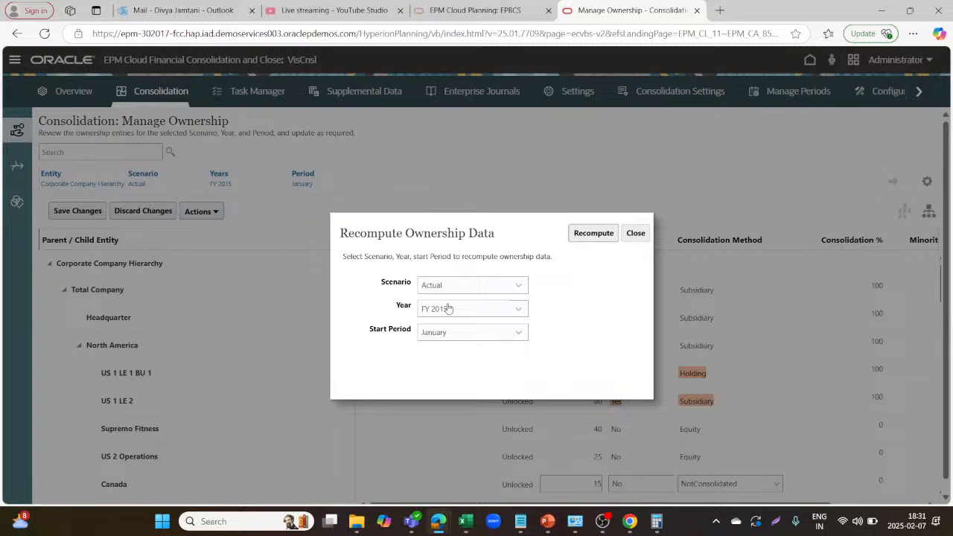
click(606, 236)
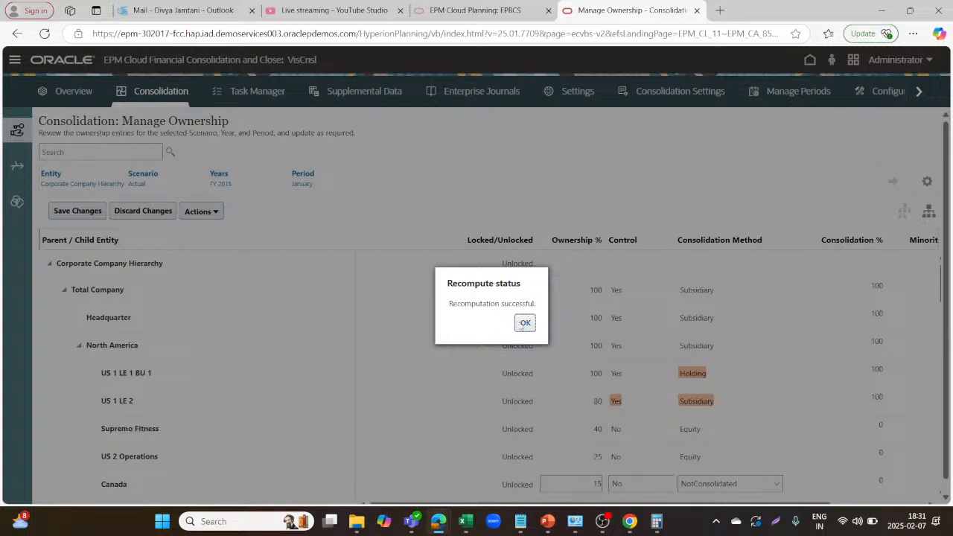
click(525, 322)
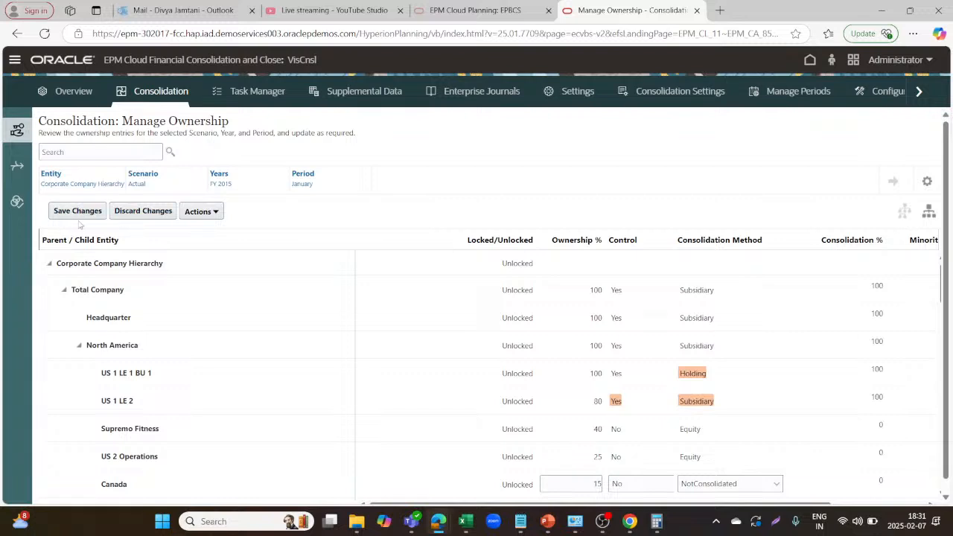
Open the Configurable Consolidation rules of the Consolidated stage in the Consolidation Process area
click(18, 169)
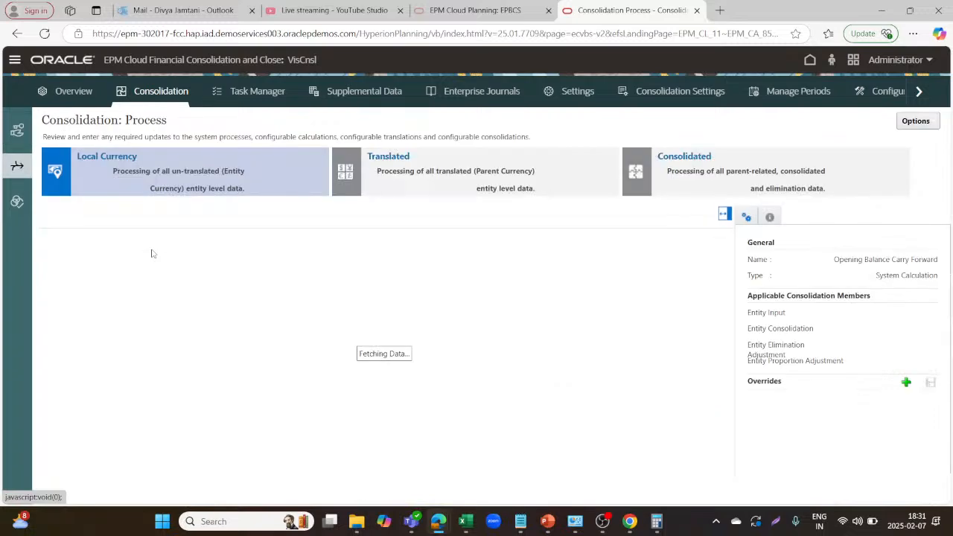
click(770, 154)
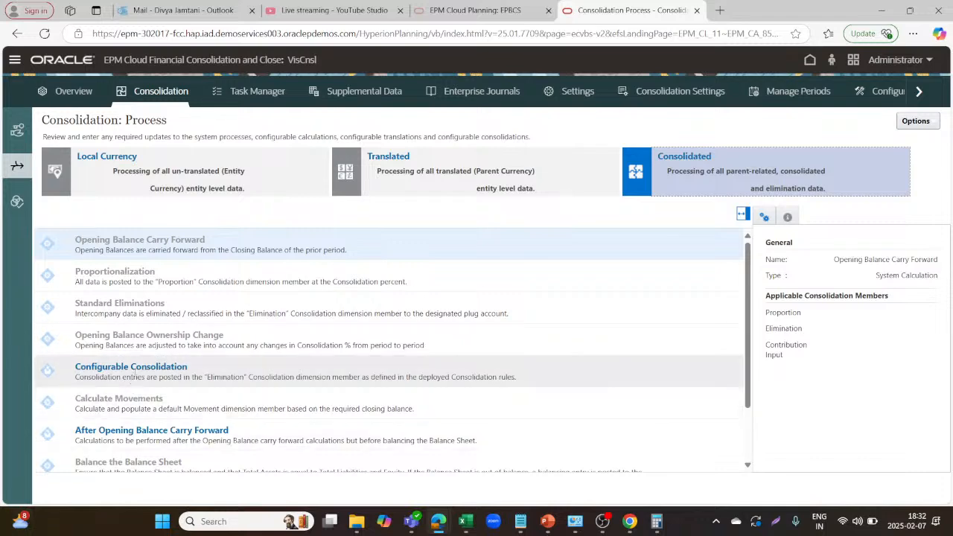
click(135, 367)
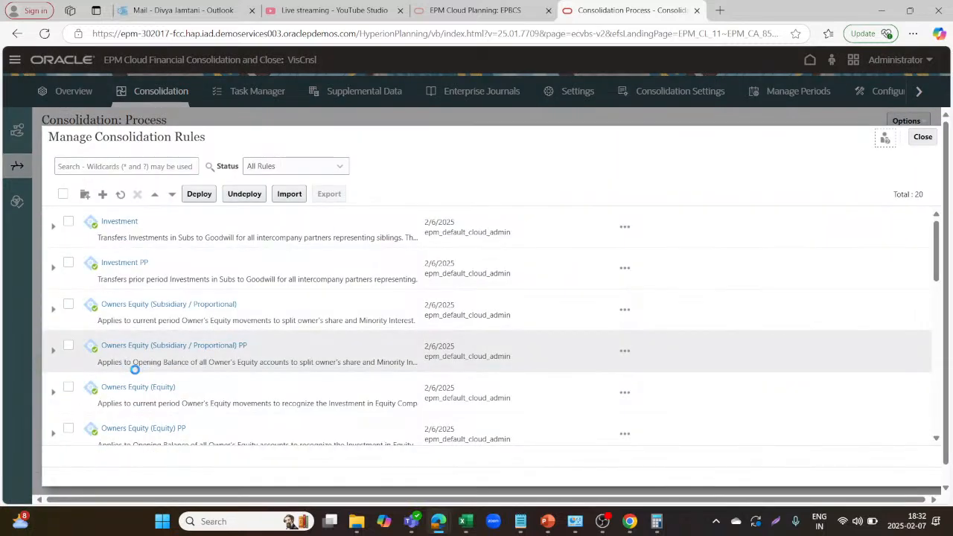
Review the condition, dataset and scope members of the EPU - Prepare Source Data rule, and leave it without saving
scroll(135, 369, down, 5)
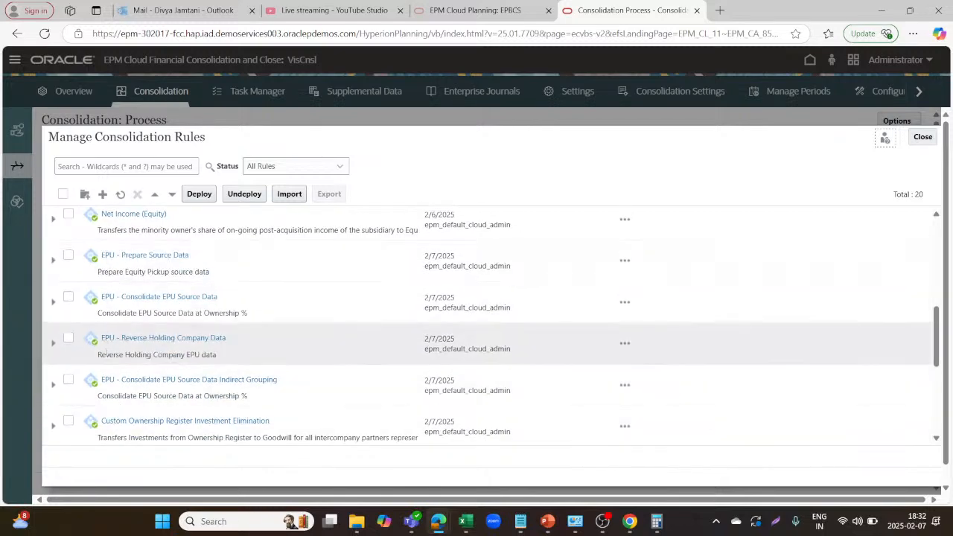
click(155, 257)
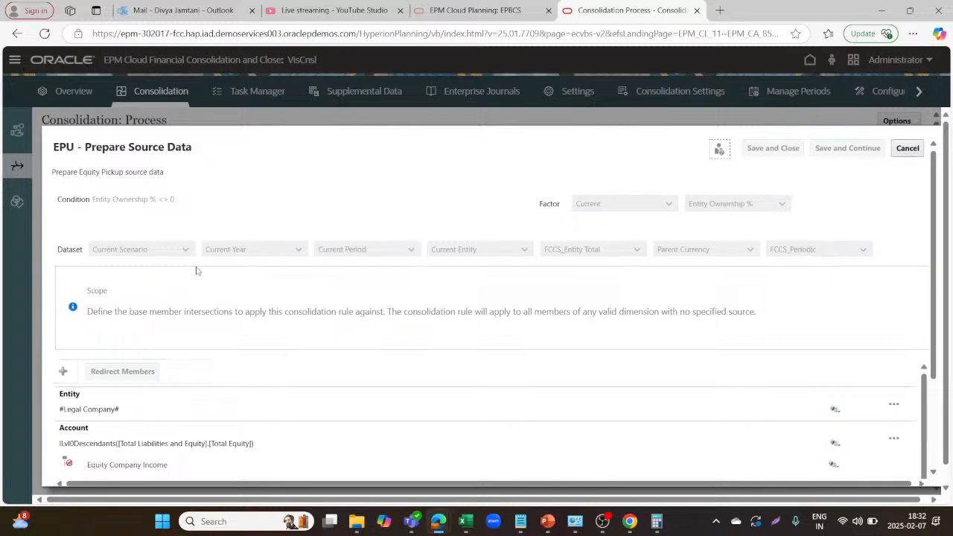
scroll(196, 268, down, 2)
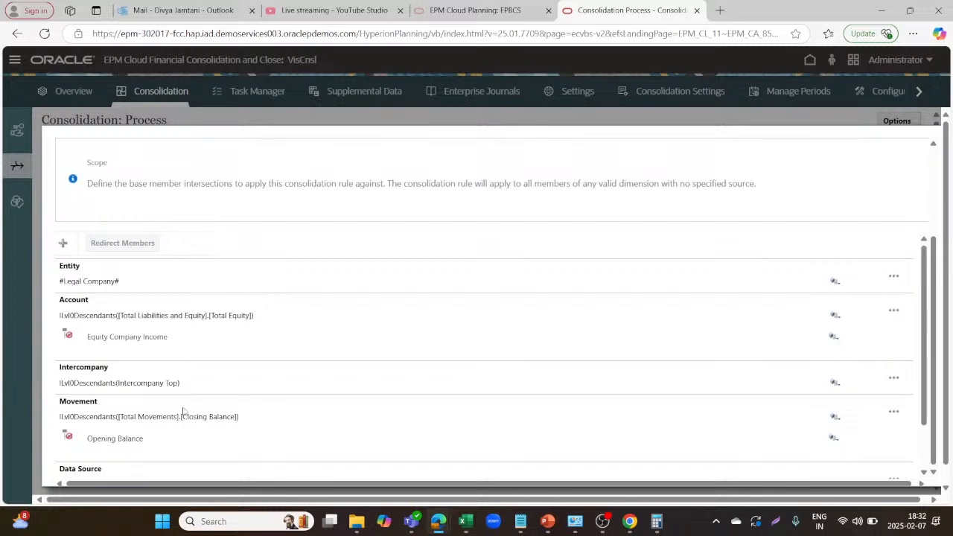
scroll(183, 412, down, 1)
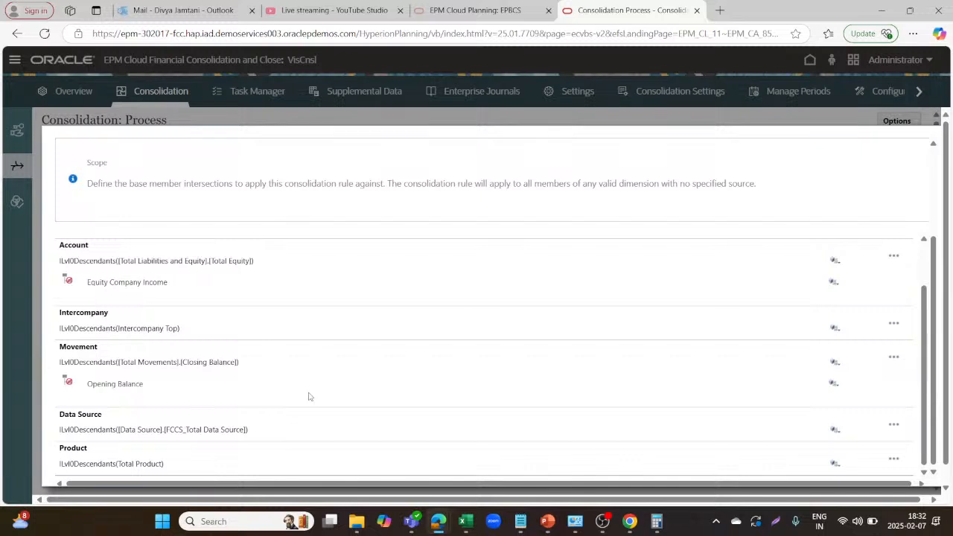
scroll(881, 172, up, 3)
click(907, 148)
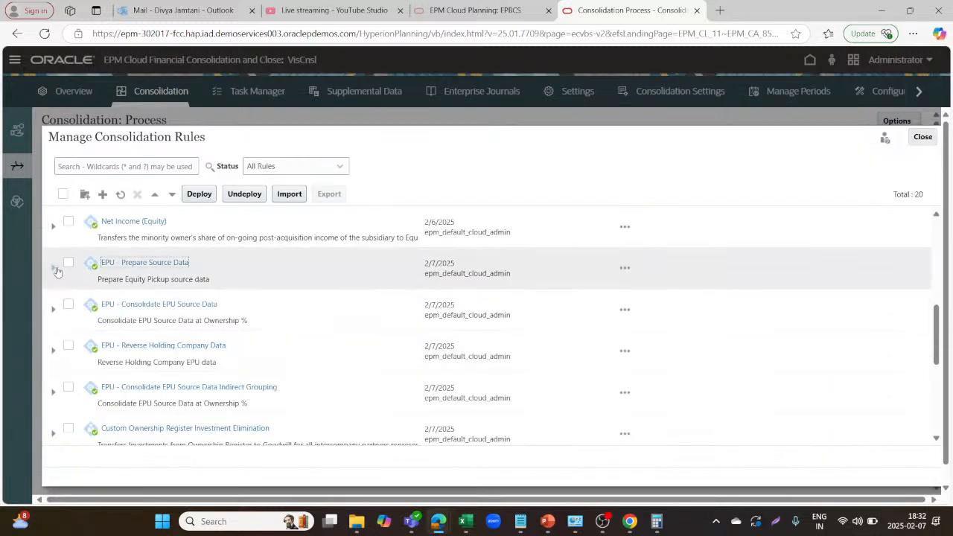
Expand the four EPU rule sets, from Prepare Source Data to Consolidate EPU Source Data Indirect Grouping, and review the rules inside them
click(53, 270)
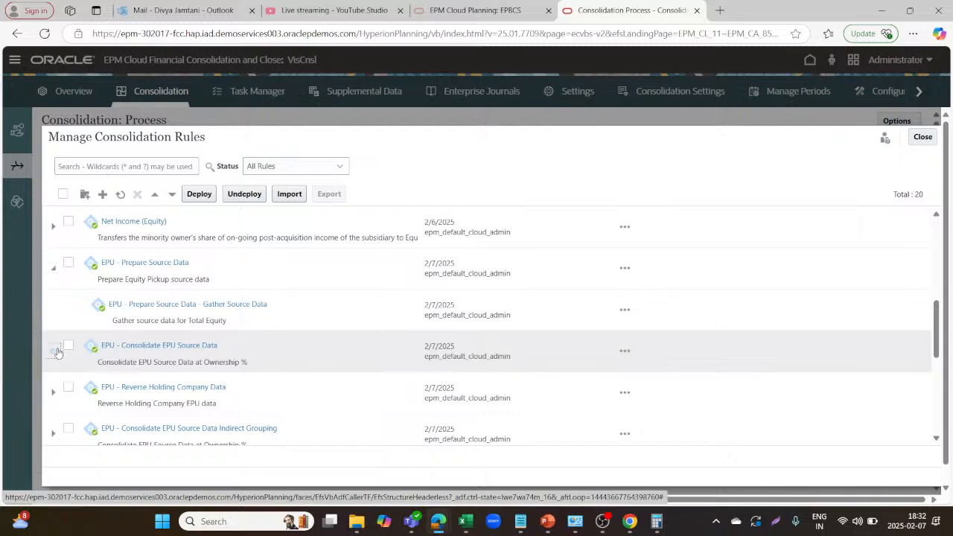
click(54, 350)
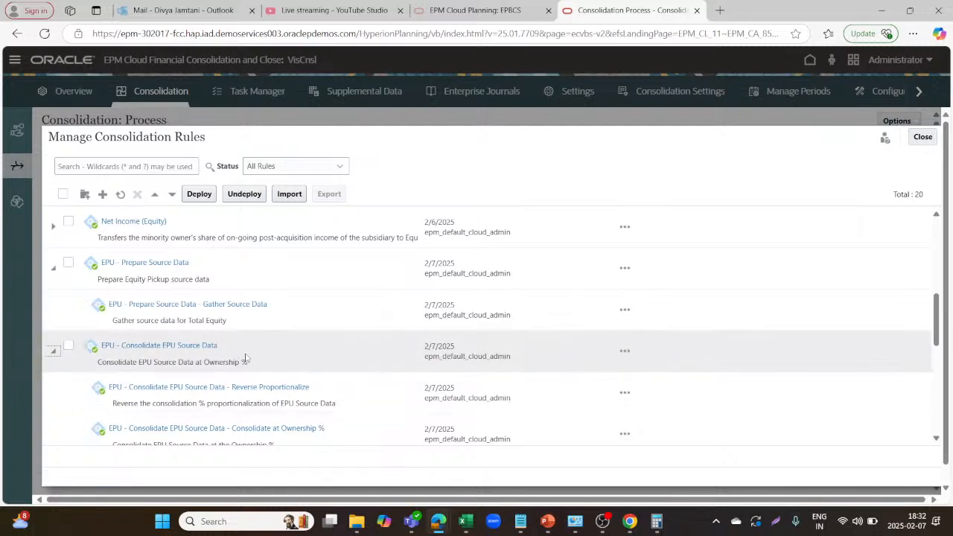
scroll(209, 403, down, 2)
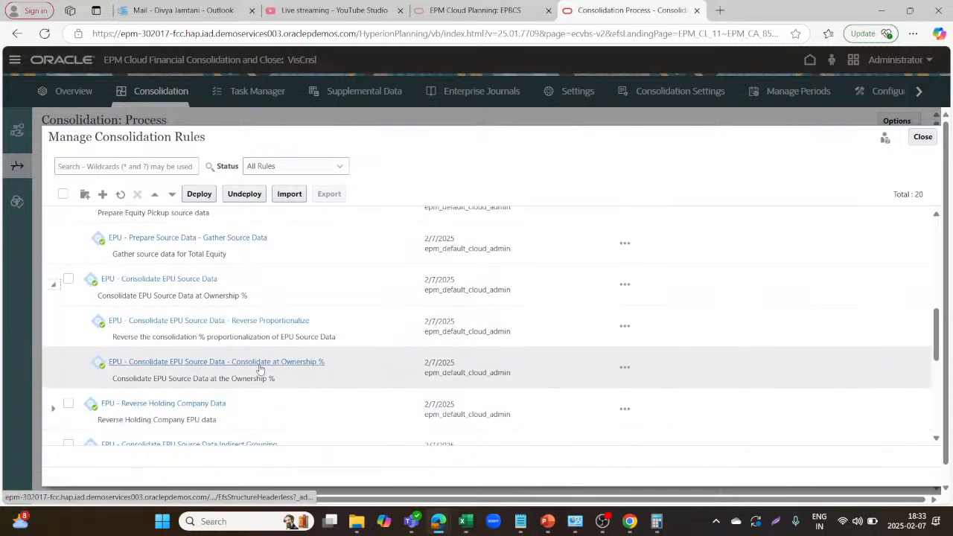
scroll(260, 368, down, 4)
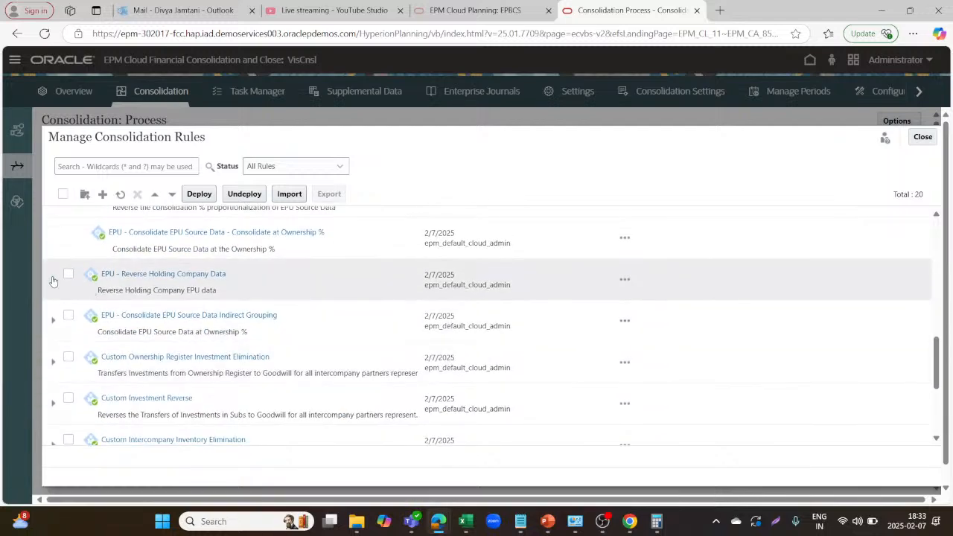
click(53, 280)
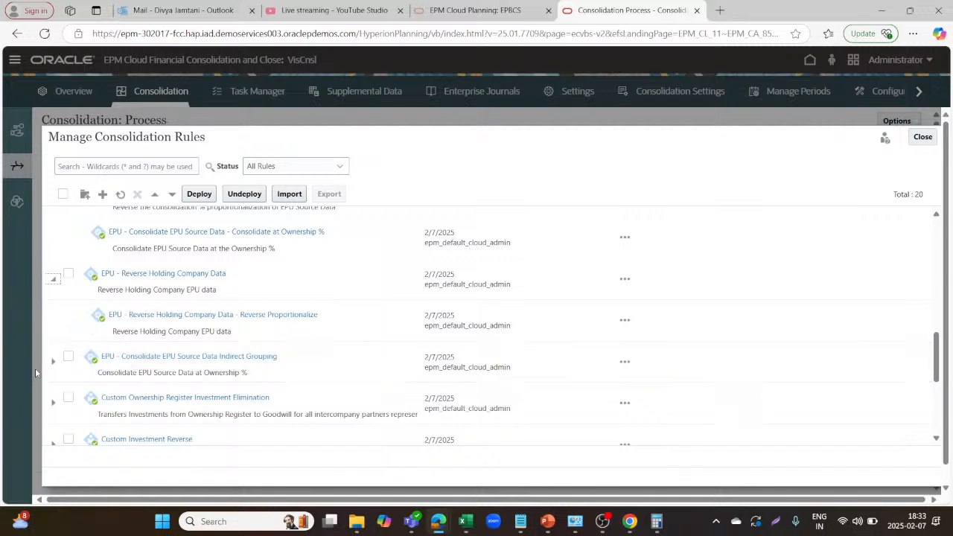
click(52, 364)
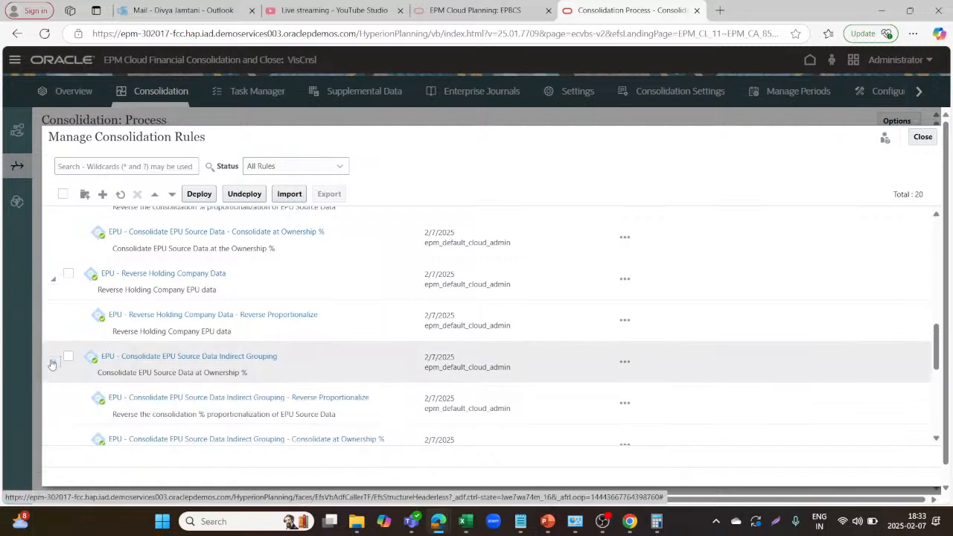
scroll(242, 373, down, 1)
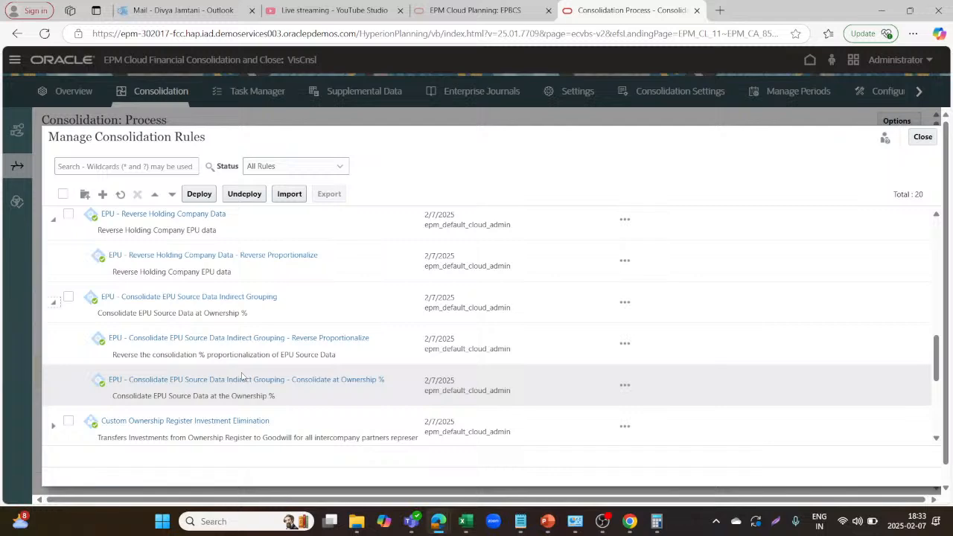
scroll(240, 377, up, 3)
right_click(241, 373)
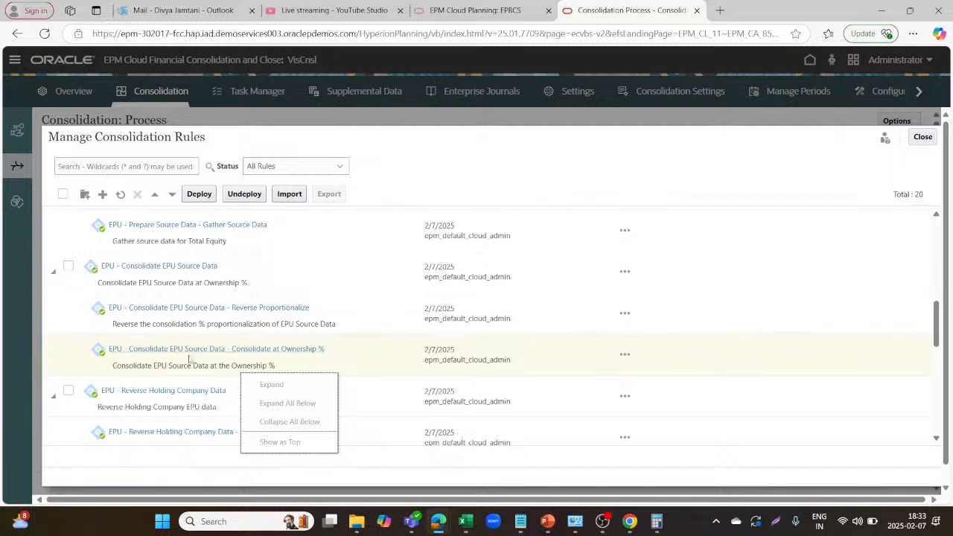
scroll(121, 283, up, 1)
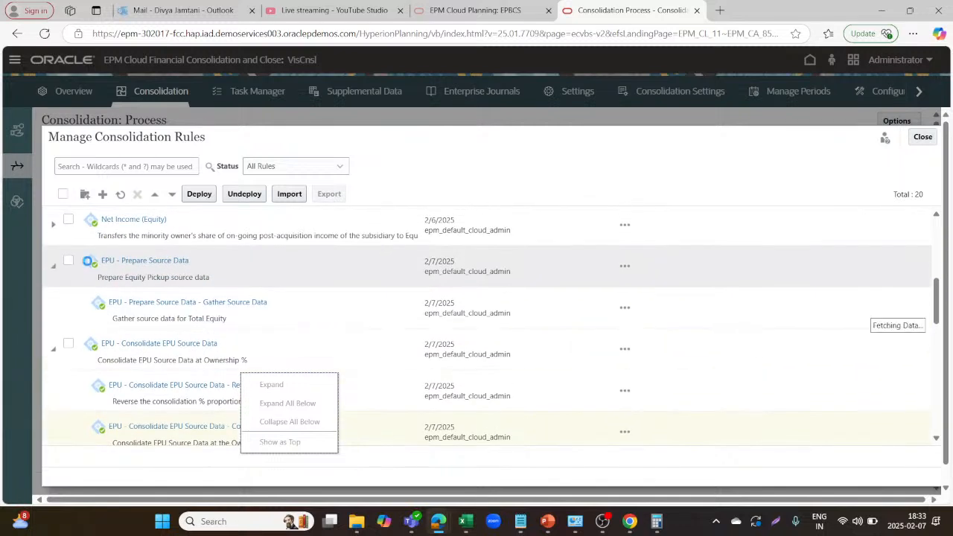
Undeploy the EPU rule sets Prepare Source Data, Consolidate EPU Source Data, Reverse Holding Company Data and Consolidate EPU Source Data Indirect Grouping
click(68, 261)
scroll(68, 335, up, 1)
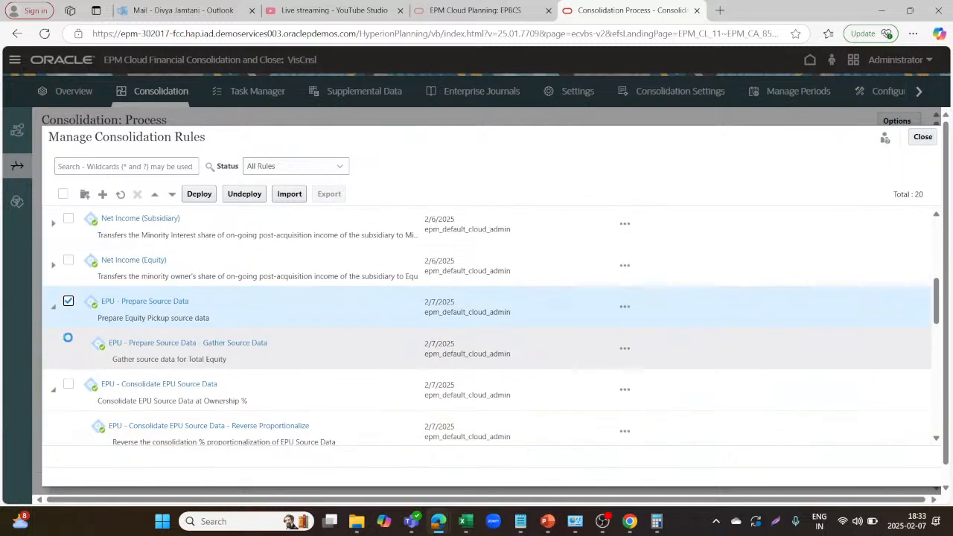
click(68, 384)
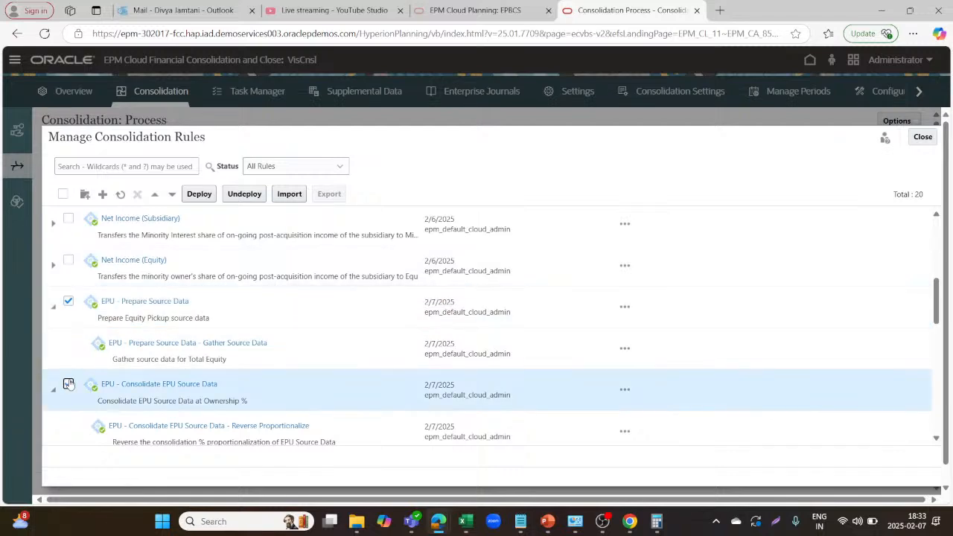
scroll(166, 369, down, 4)
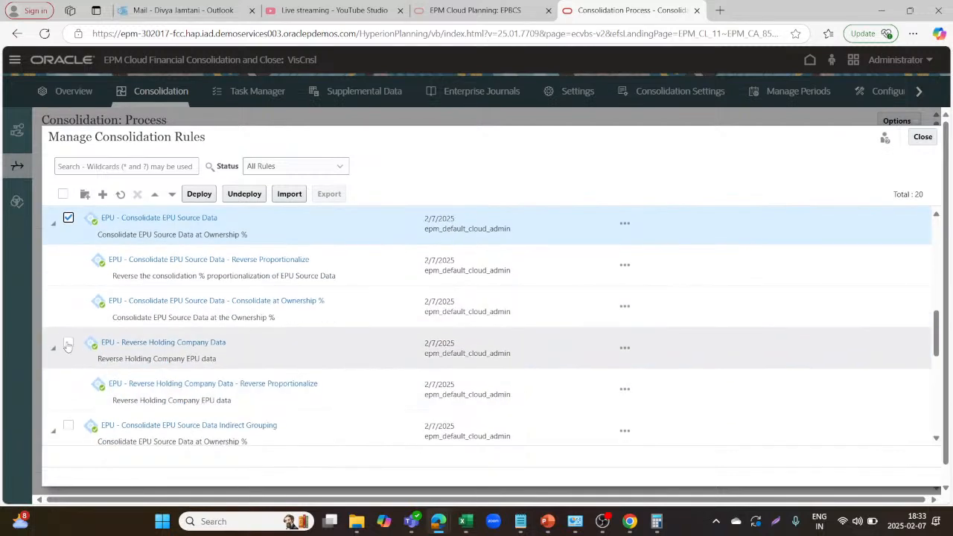
click(68, 342)
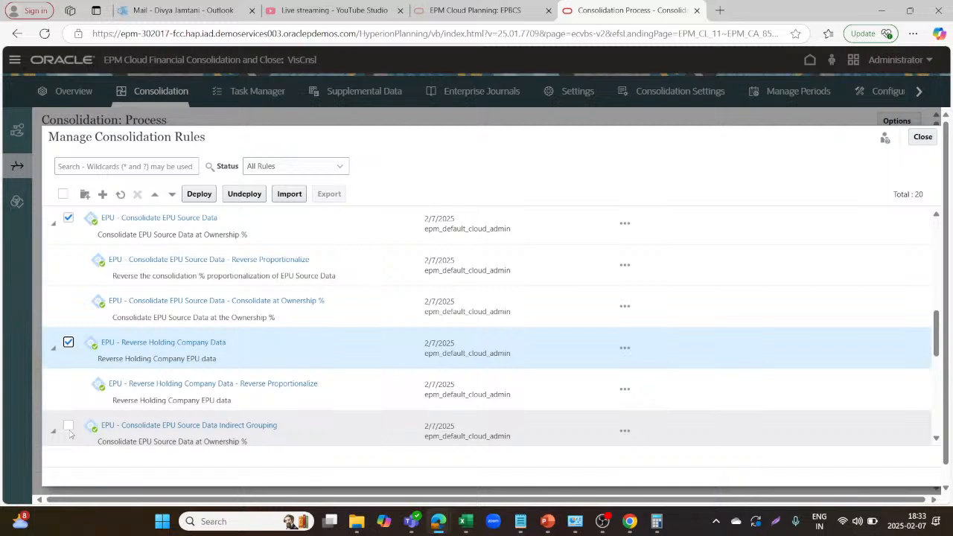
click(70, 435)
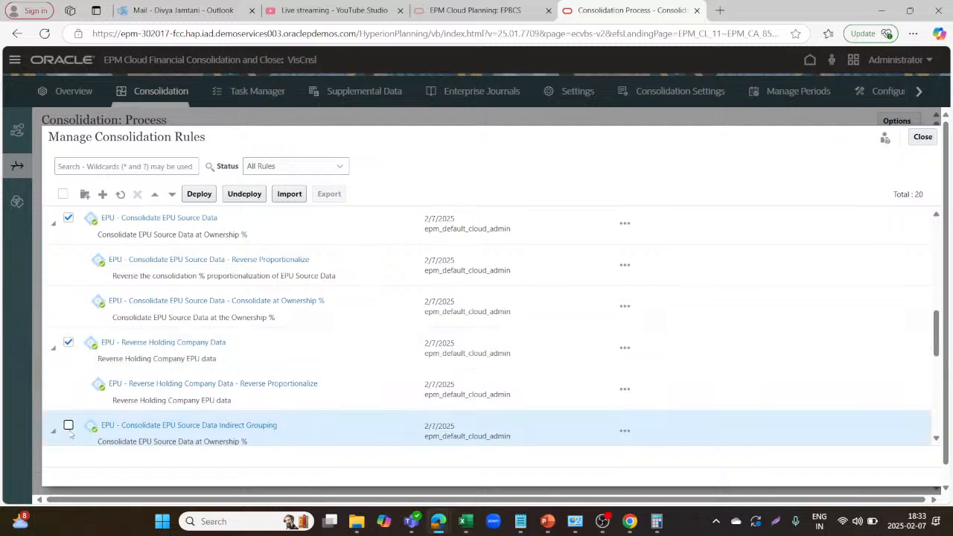
click(69, 428)
scroll(176, 402, down, 3)
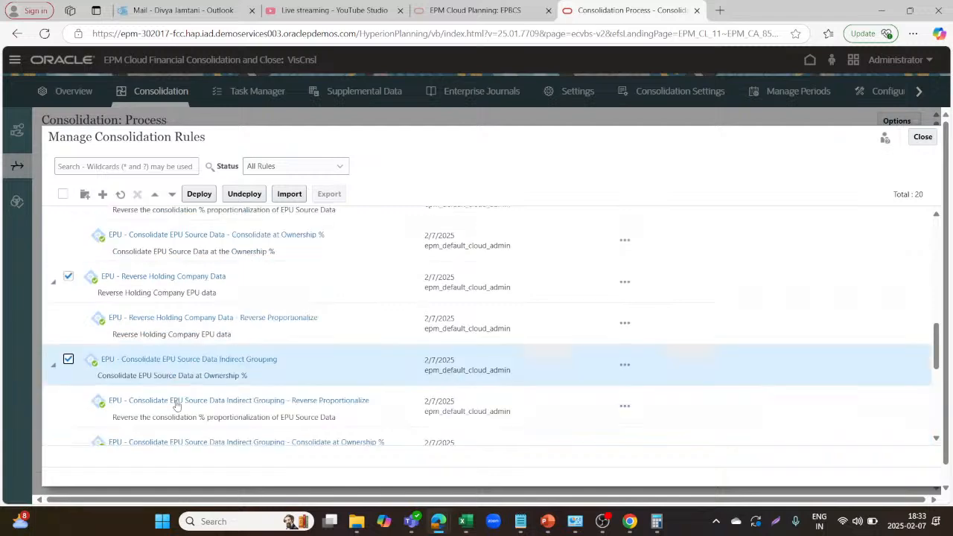
scroll(177, 404, up, 7)
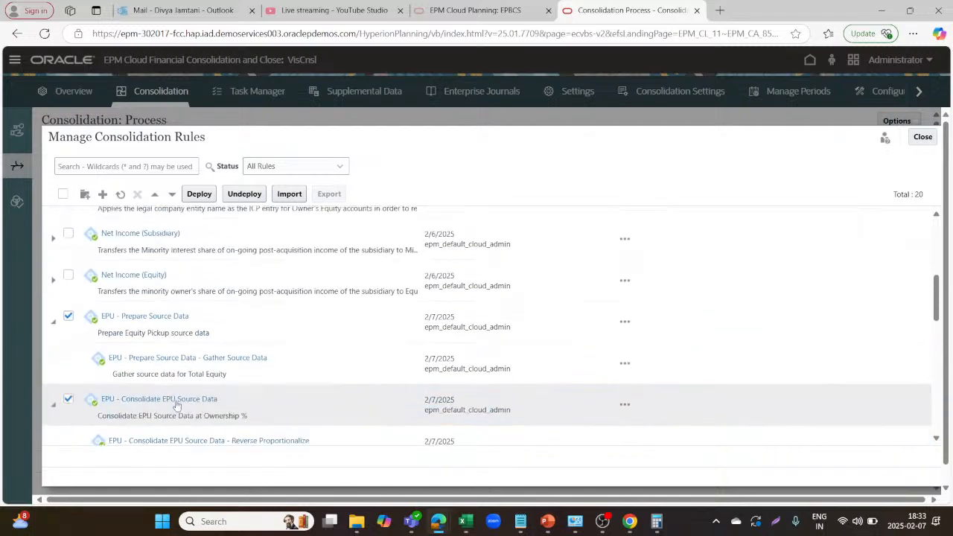
click(235, 195)
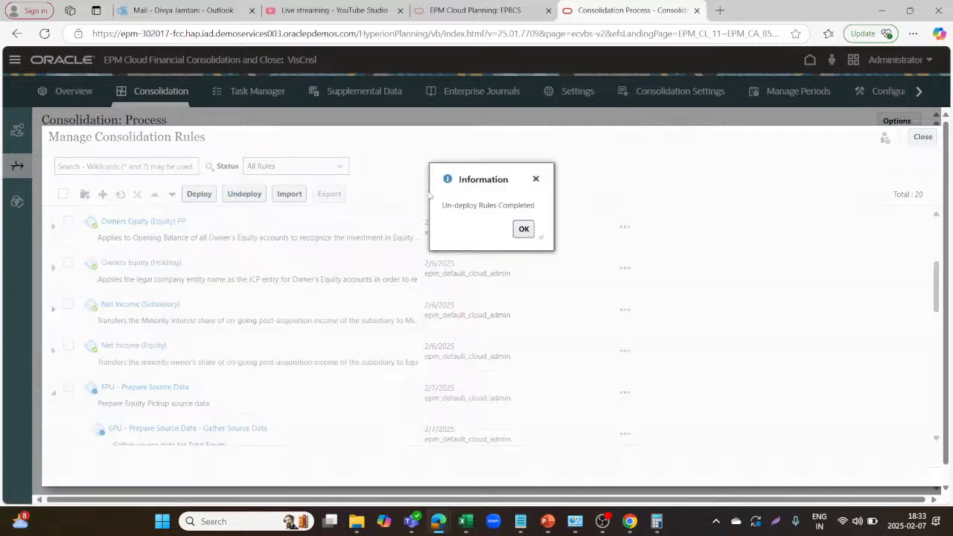
click(525, 231)
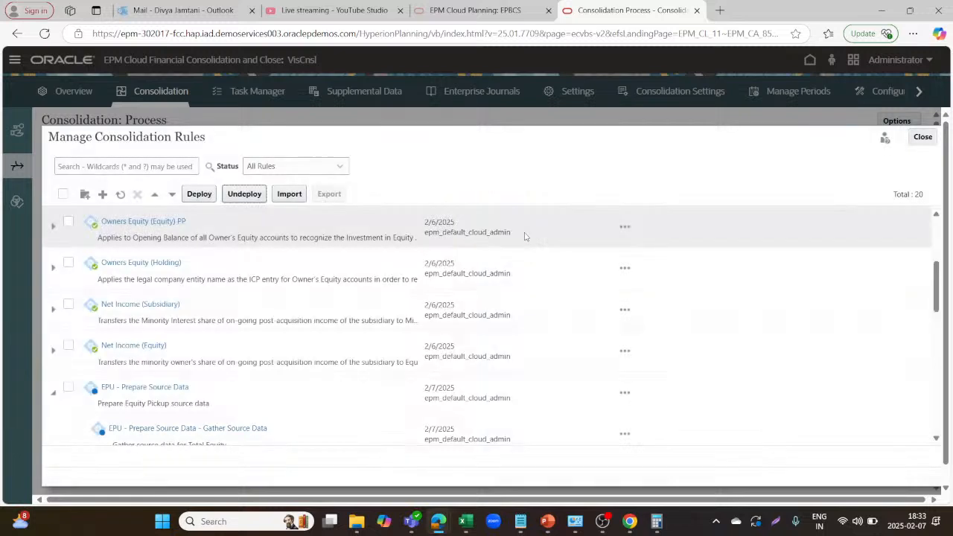
Deploy the EPU rule sets Prepare Source Data, Consolidate EPU Source Data, Reverse Holding Company Data and Consolidate EPU Source Data Indirect Grouping again
click(68, 385)
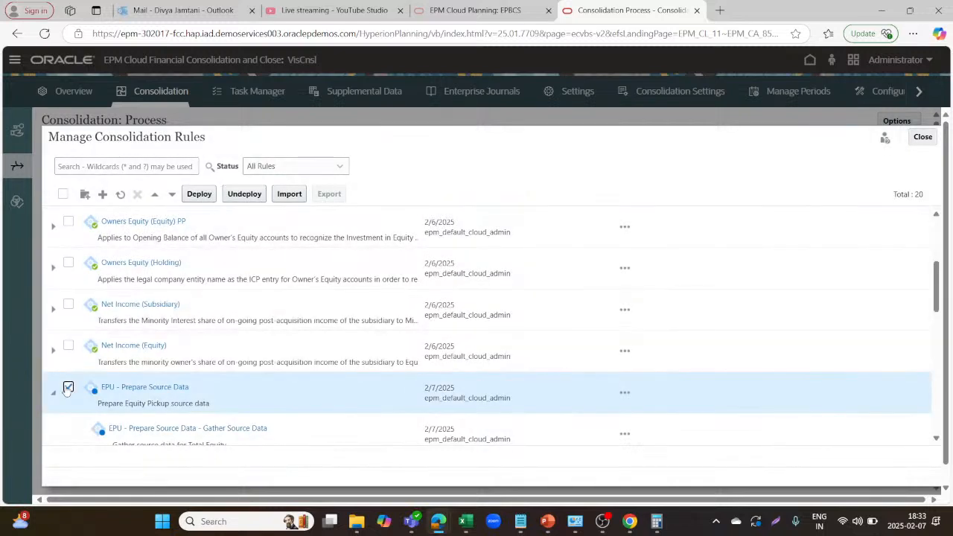
click(53, 394)
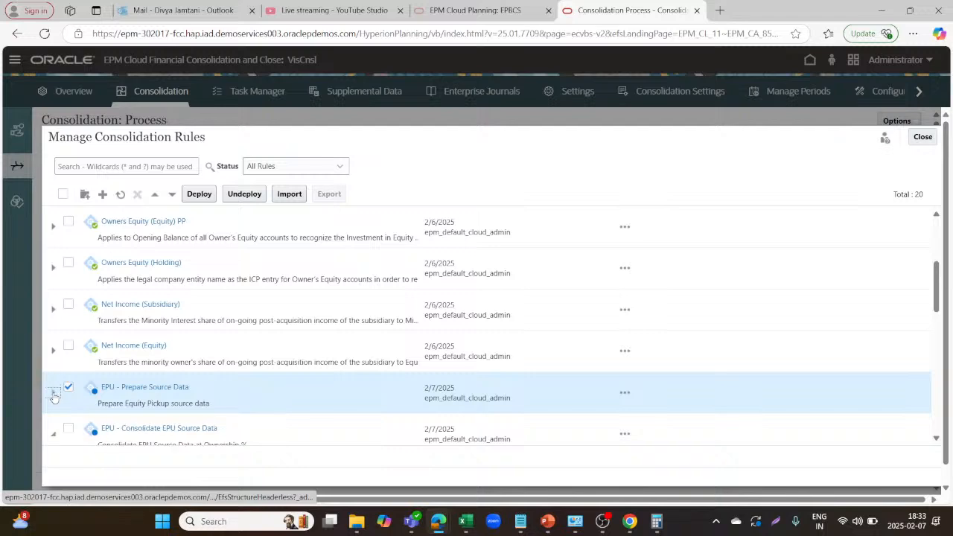
scroll(125, 374, down, 2)
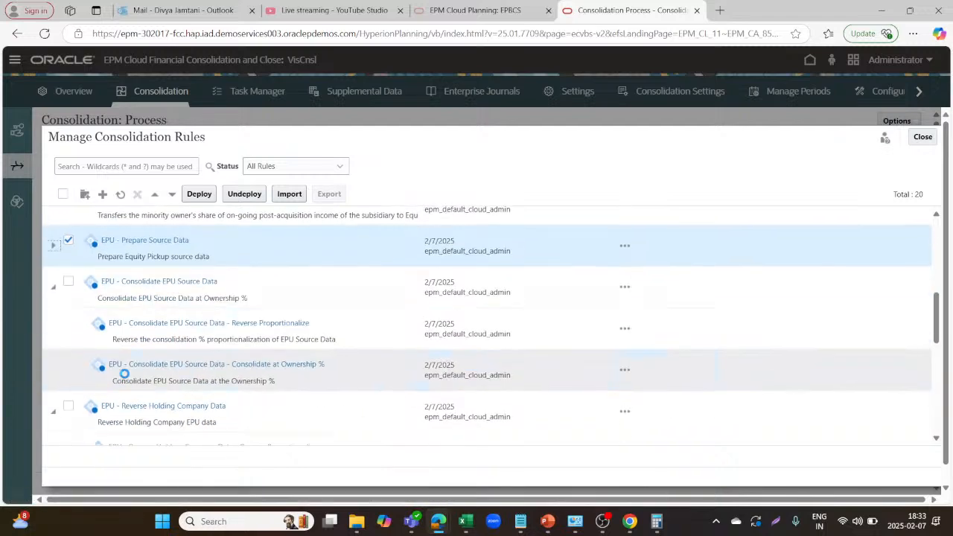
click(67, 279)
scroll(130, 316, down, 2)
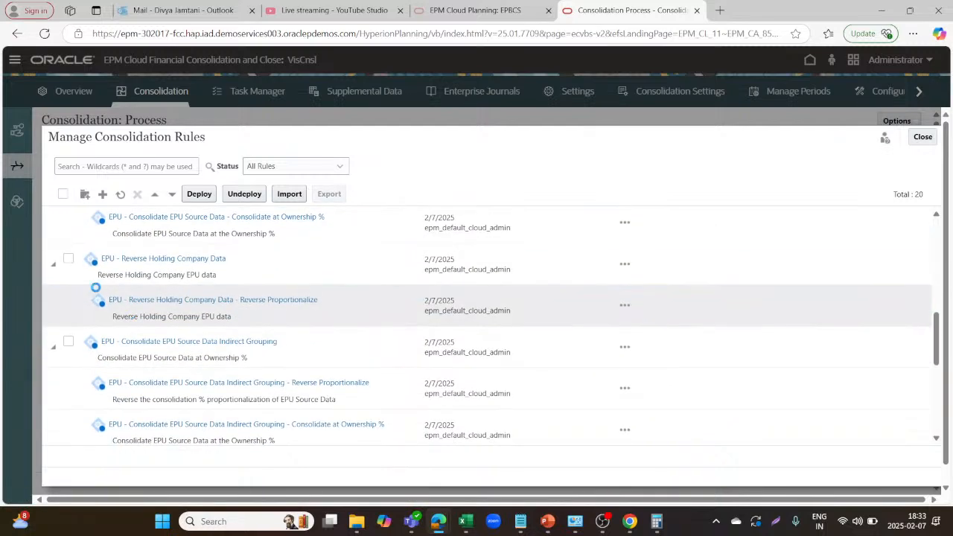
click(68, 259)
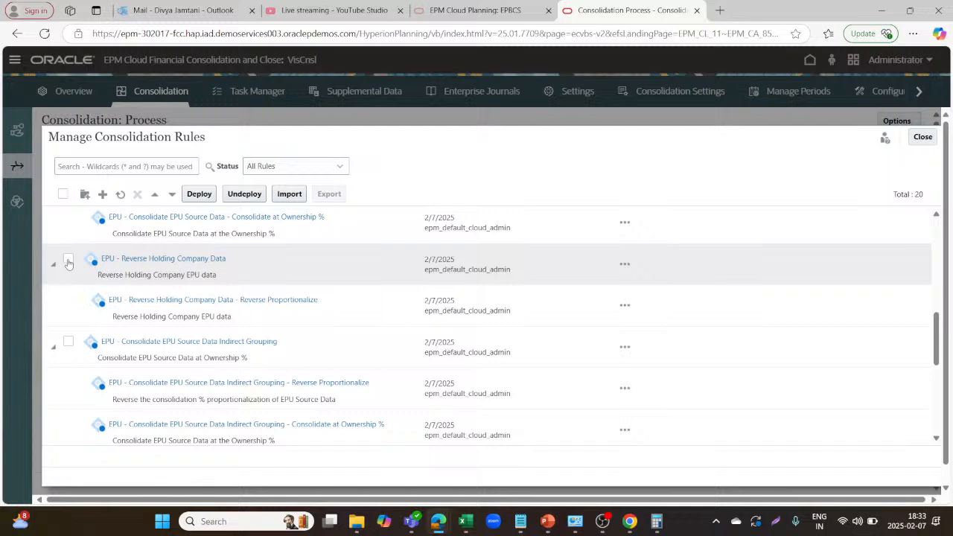
click(67, 341)
scroll(166, 371, down, 2)
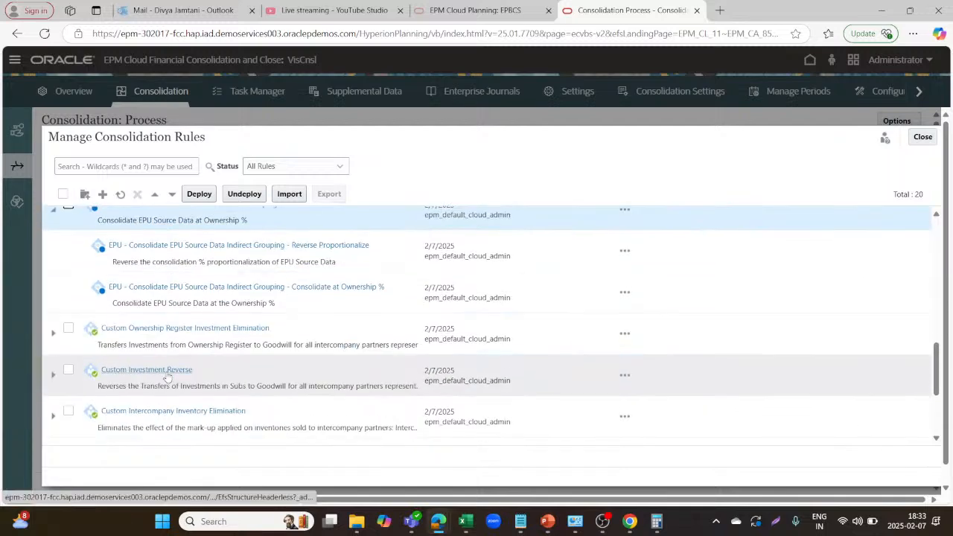
click(201, 195)
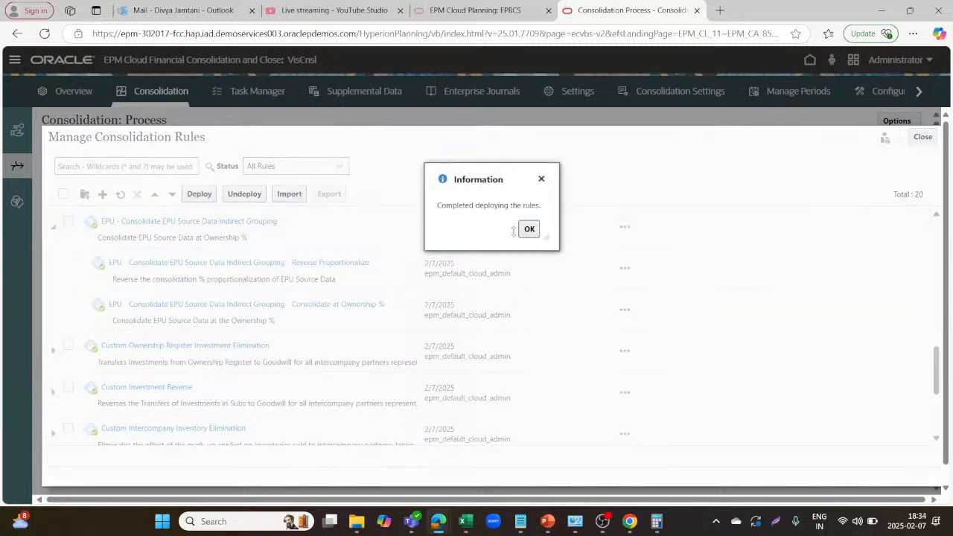
click(527, 230)
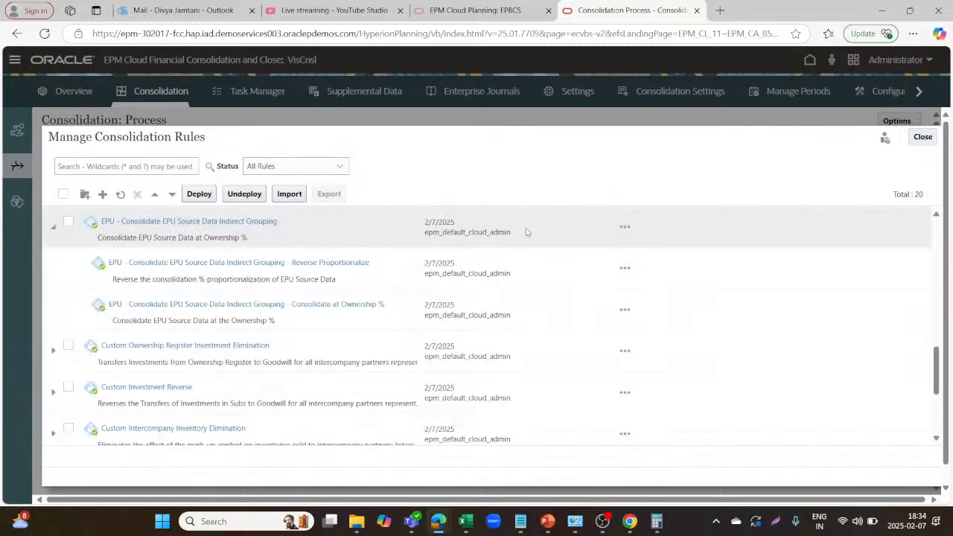
Switch to the Excel workbook Current working sheet, showing the Input (3) ad hoc grid
key(alt+Tab)
key(alt+Tab)
key(alt+Tab)
key(alt+Tab)
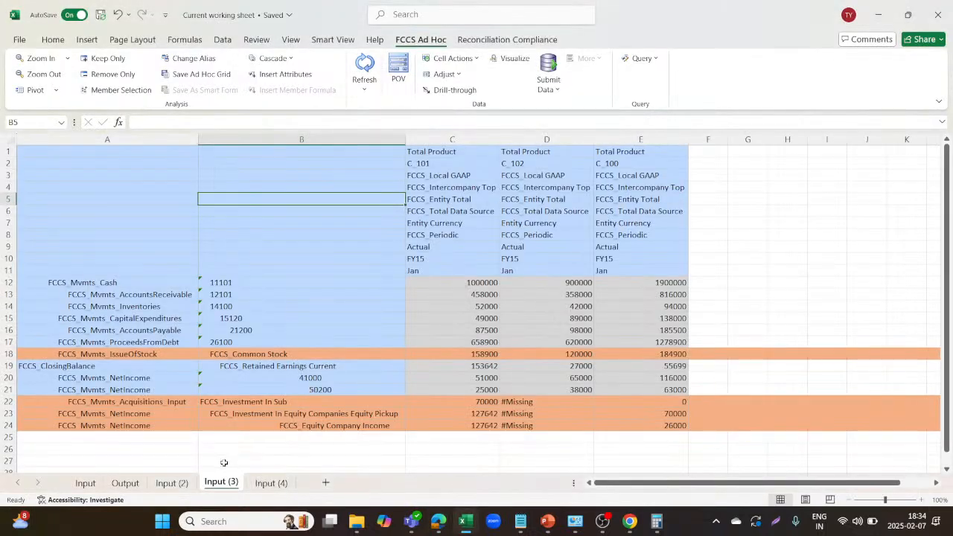
Open the Input (2) sheet and review the C_101 and C_102 entity columns of the input grid
click(179, 486)
click(661, 293)
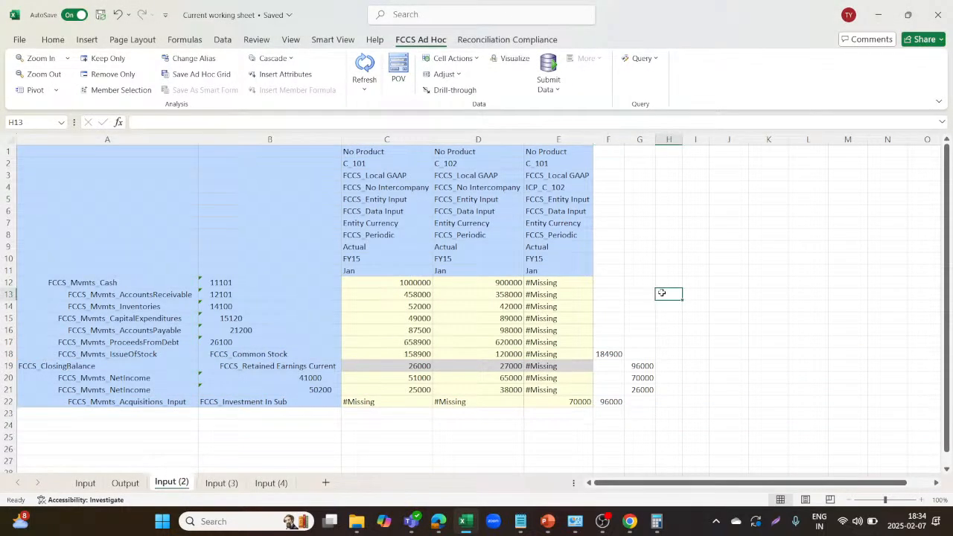
click(726, 366)
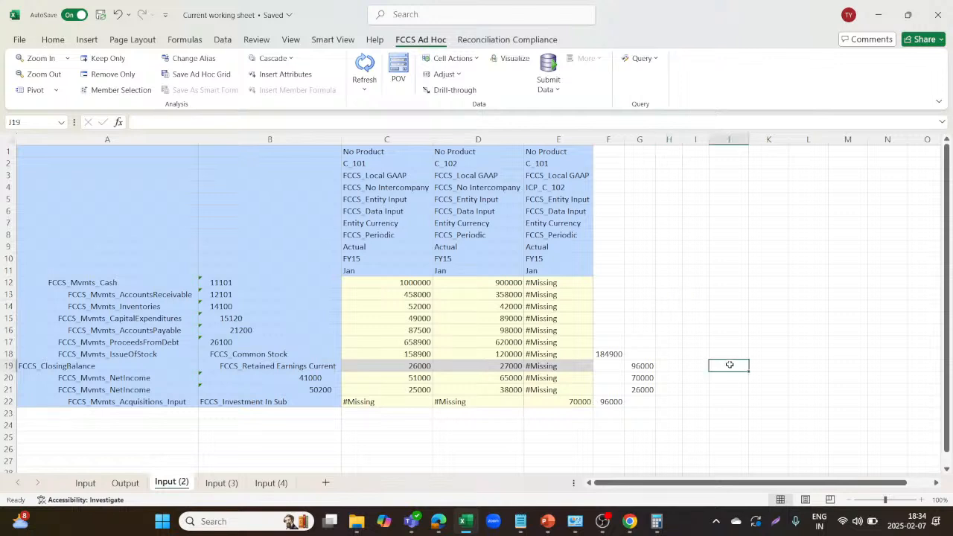
click(474, 164)
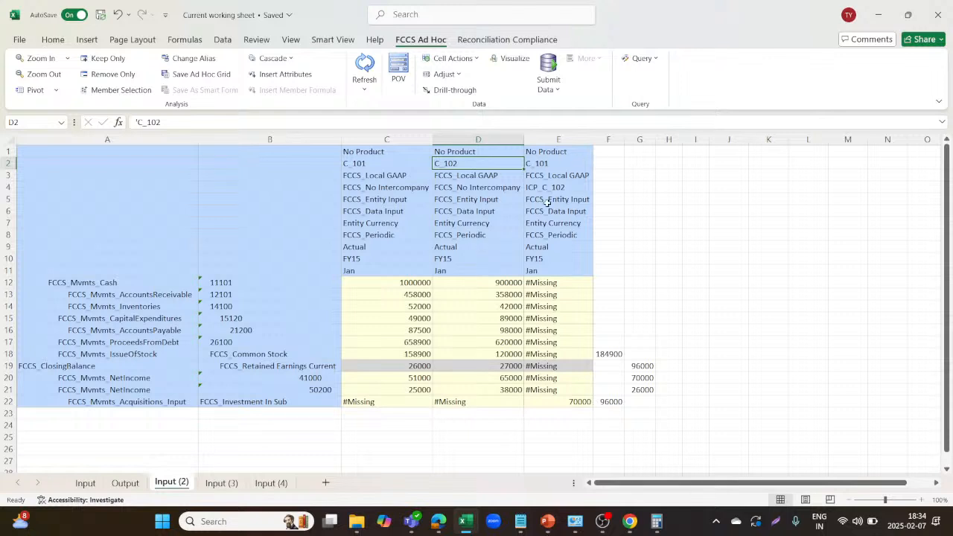
click(356, 163)
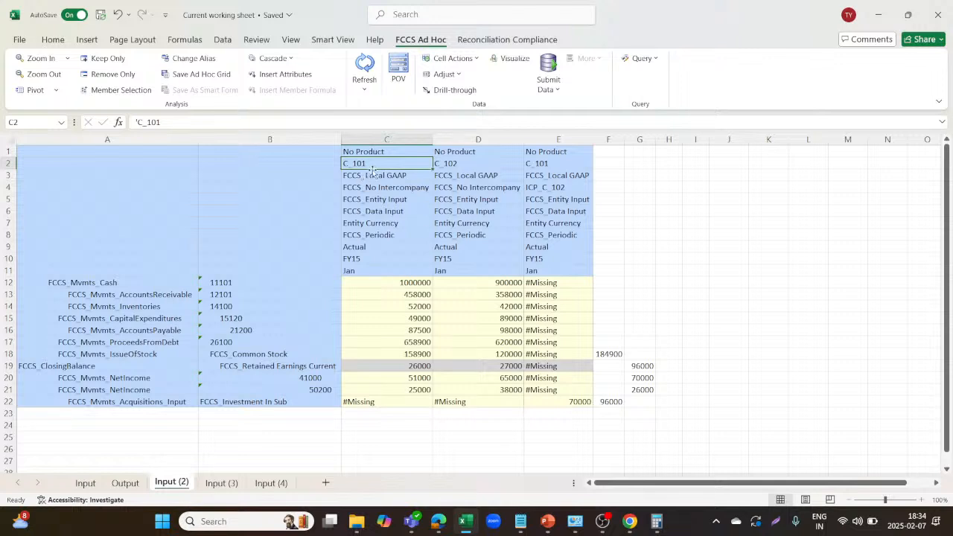
click(461, 163)
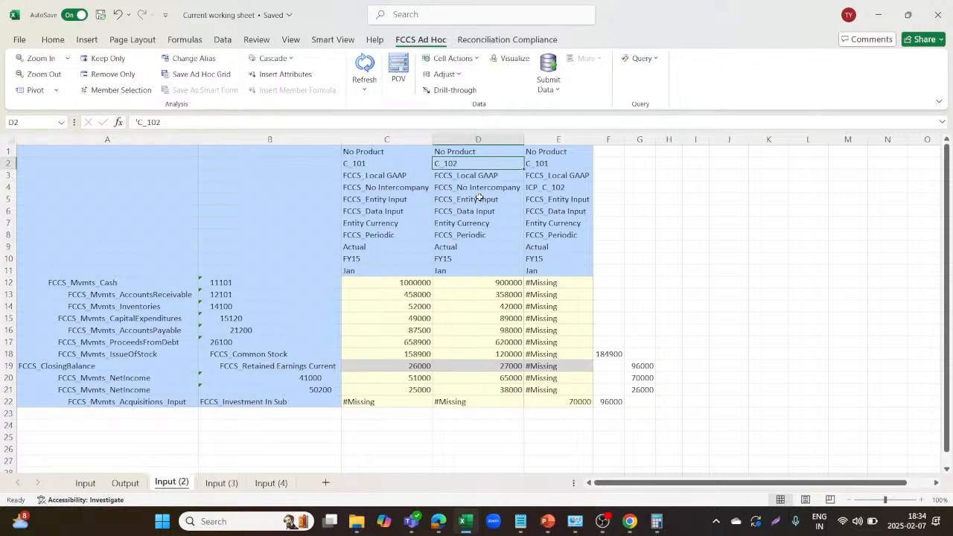
click(385, 164)
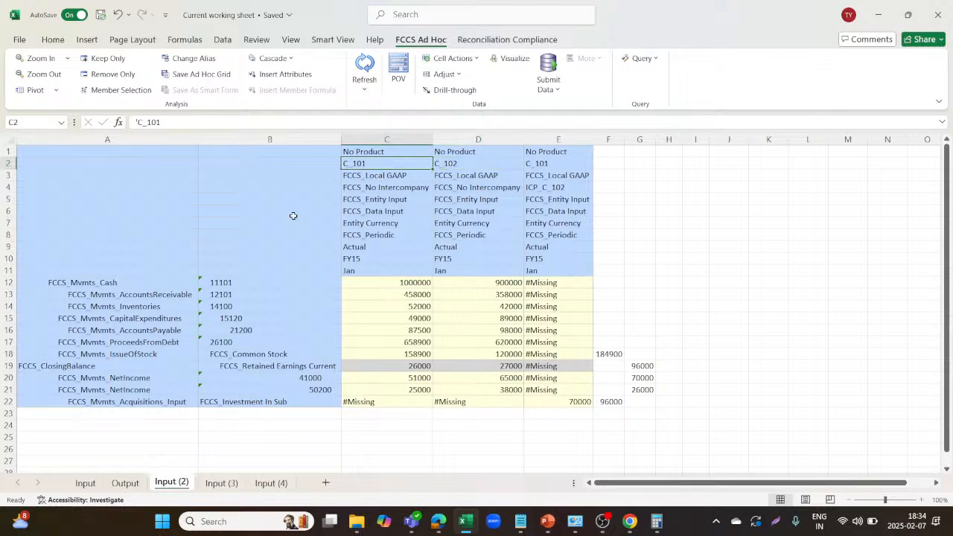
Examine the movement and account rows on Input (2), including Retained Earnings Current and the Investment In Sub input for C_101 against ICP_C_102
click(225, 283)
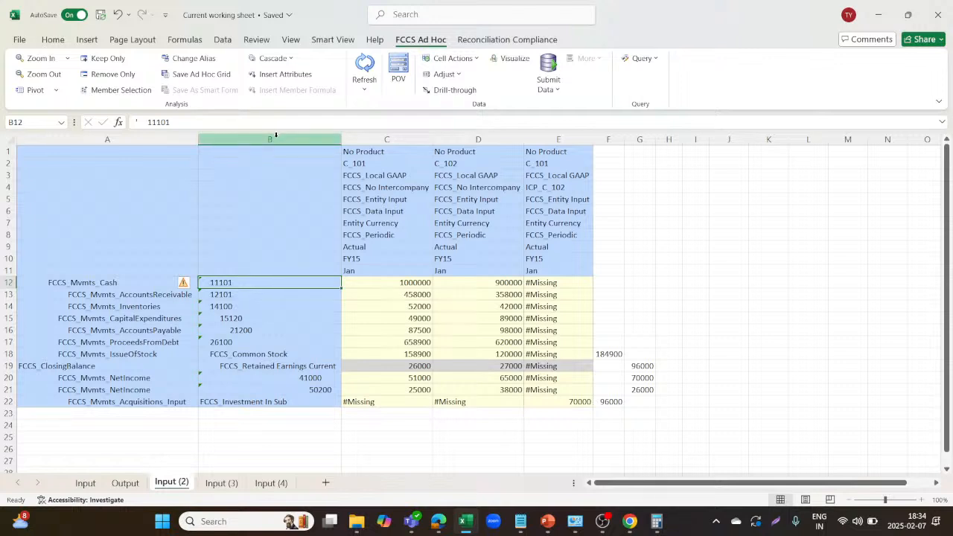
click(276, 136)
click(179, 139)
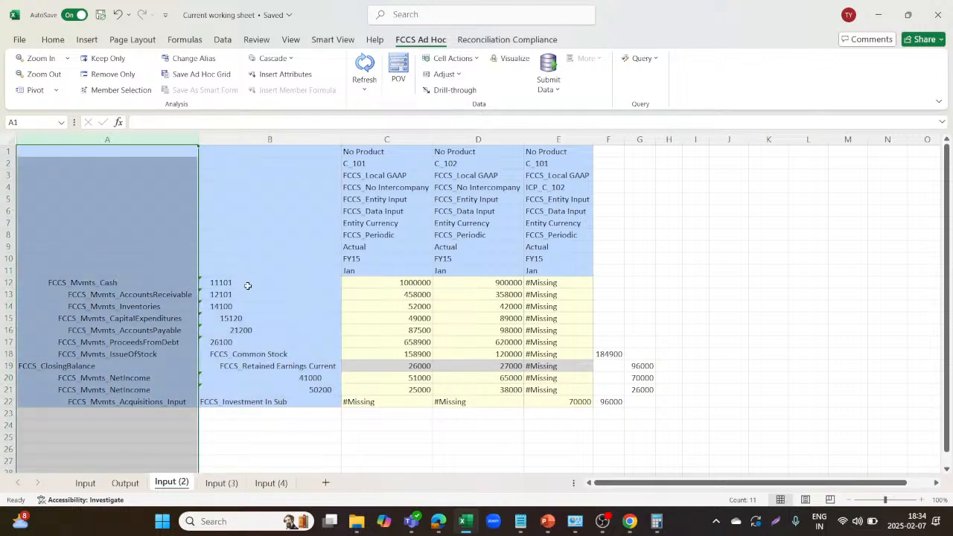
click(281, 365)
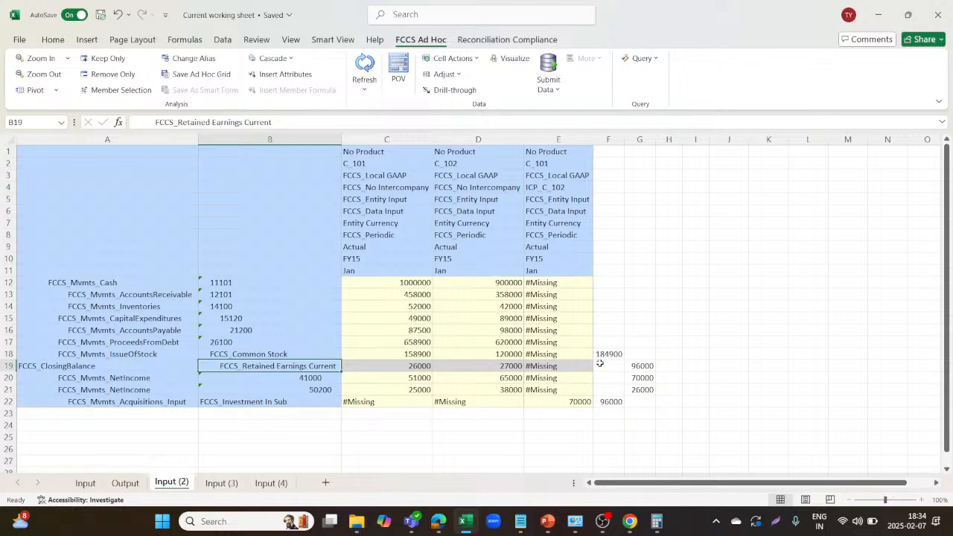
click(557, 401)
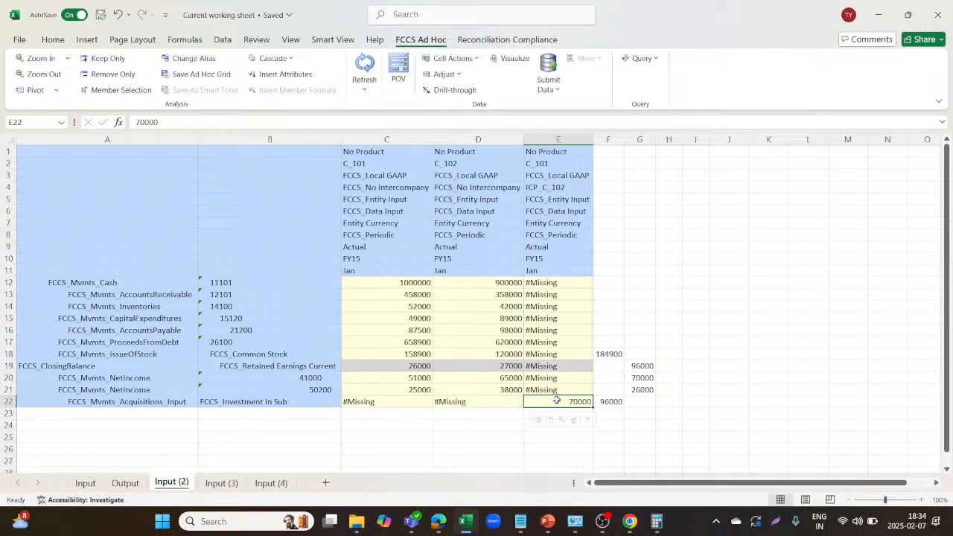
click(227, 411)
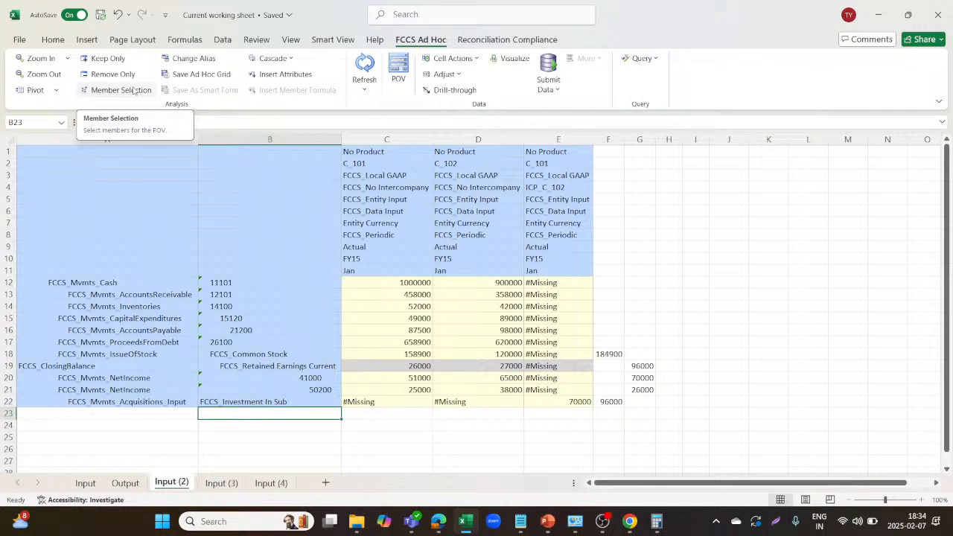
click(274, 342)
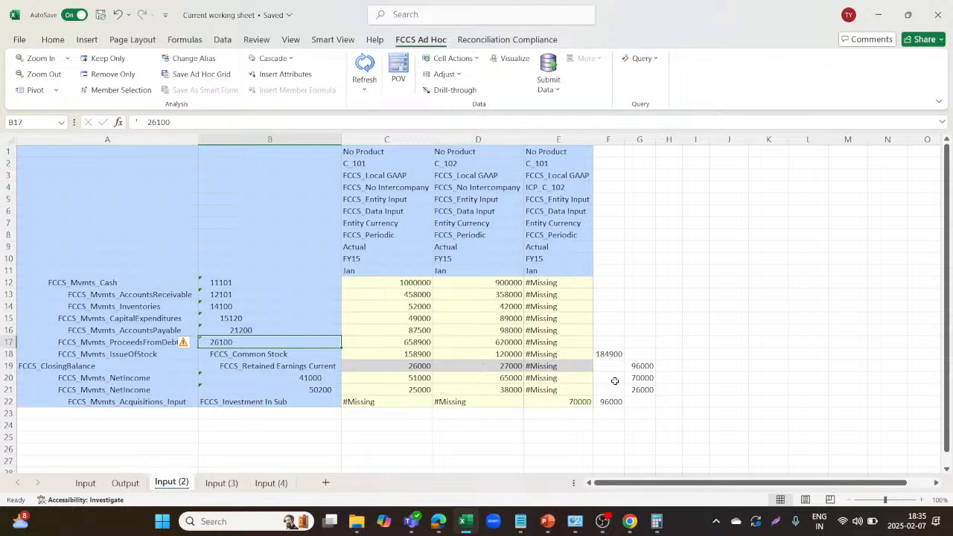
Switch to Financial Consolidation and Close in the browser, close Manage Consolidation Rules and open the Business Rules page
key(alt+Tab)
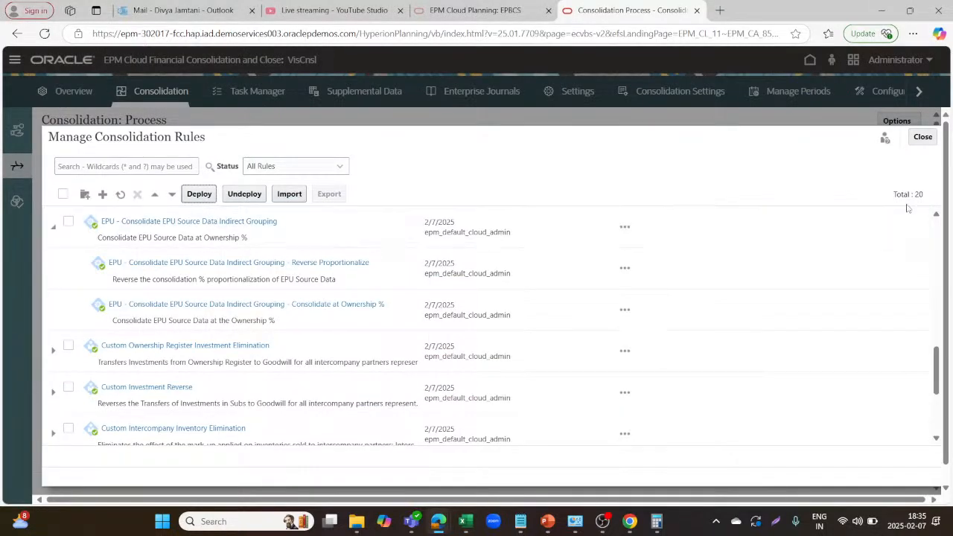
click(922, 136)
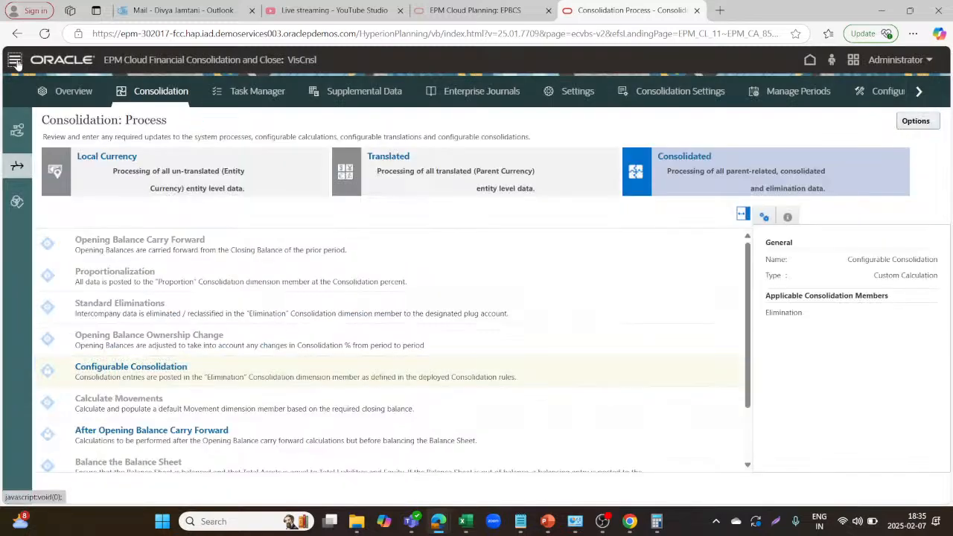
click(16, 61)
scroll(810, 308, down, 3)
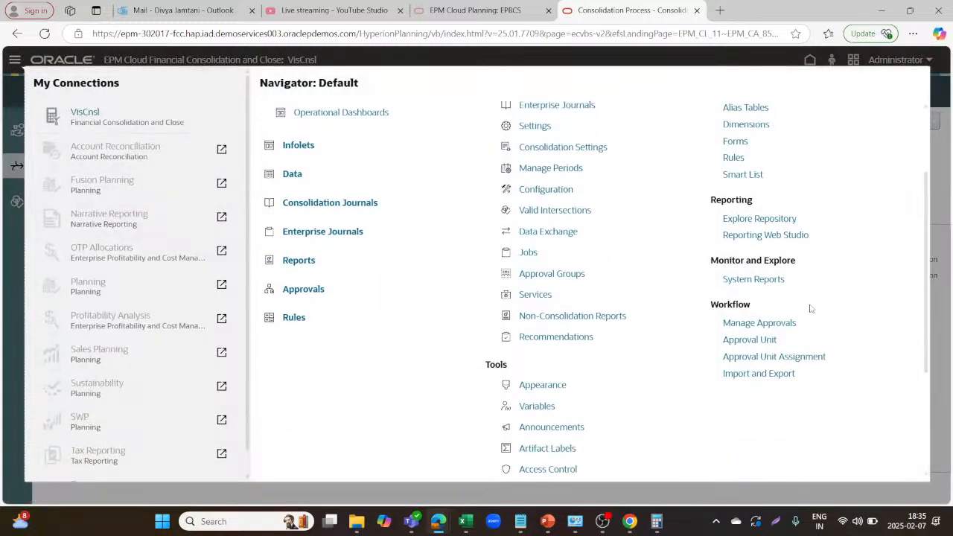
click(294, 319)
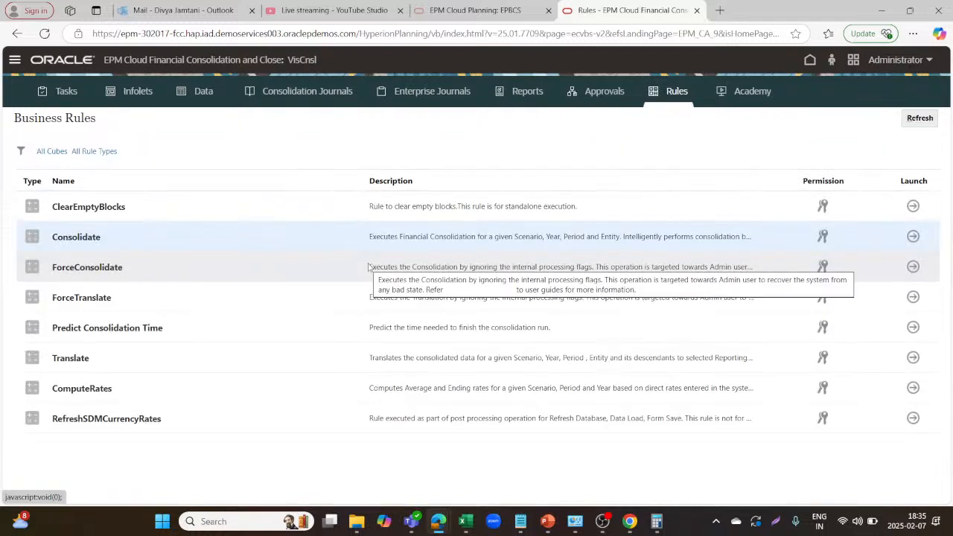
Run the Consolidate rule for entity C_100, scenario Actual, period Jan and year FY15
click(912, 236)
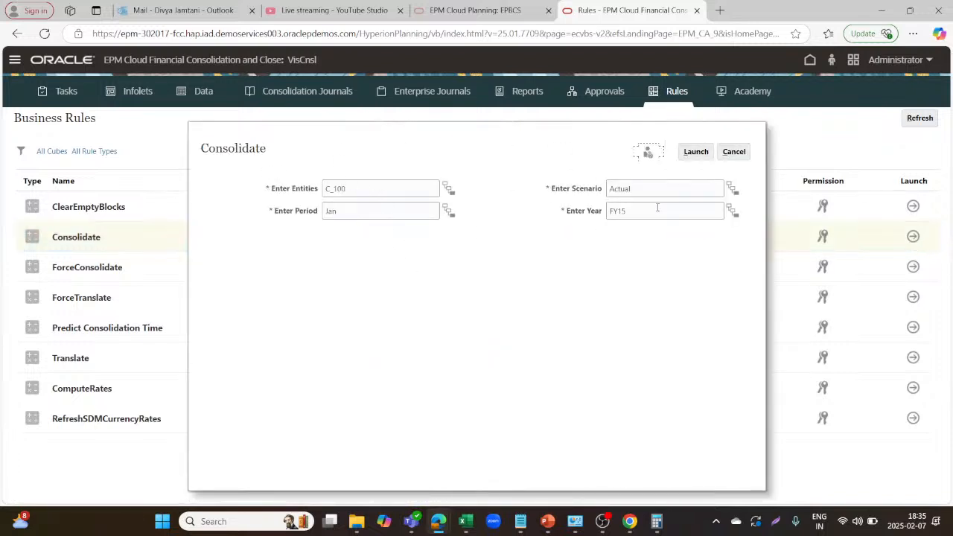
click(697, 153)
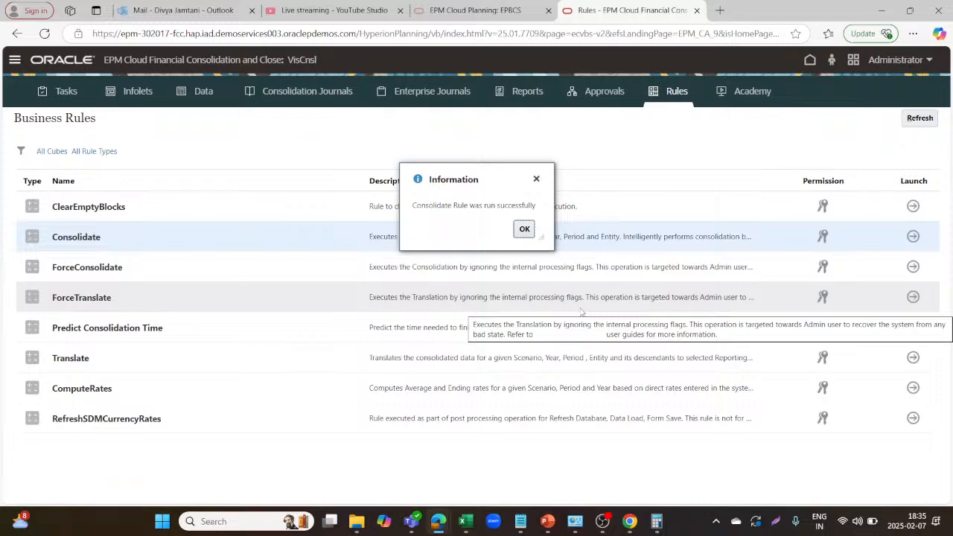
click(524, 228)
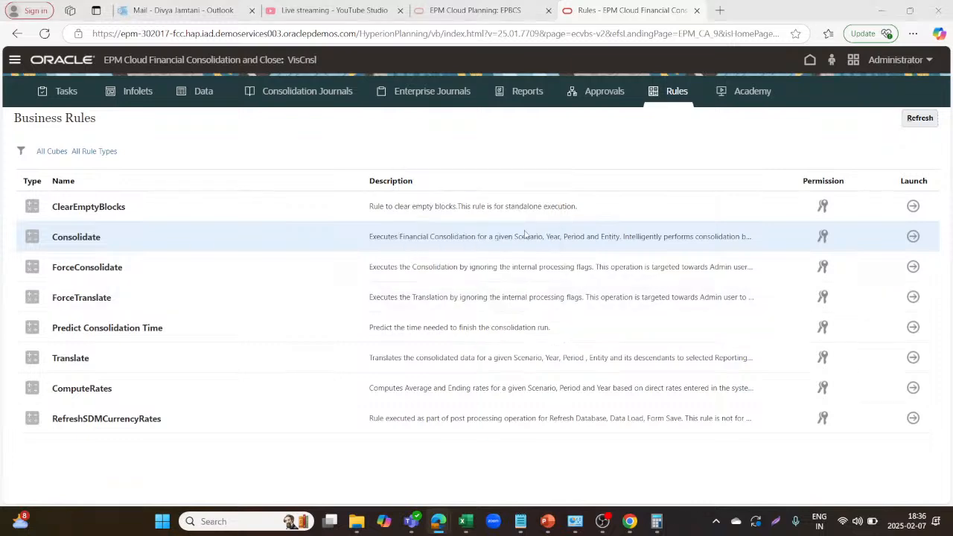
Switch to the Excel workbook and refresh the ad hoc grids on the Input (2) and Input (4) sheets
key(alt+Tab)
click(340, 197)
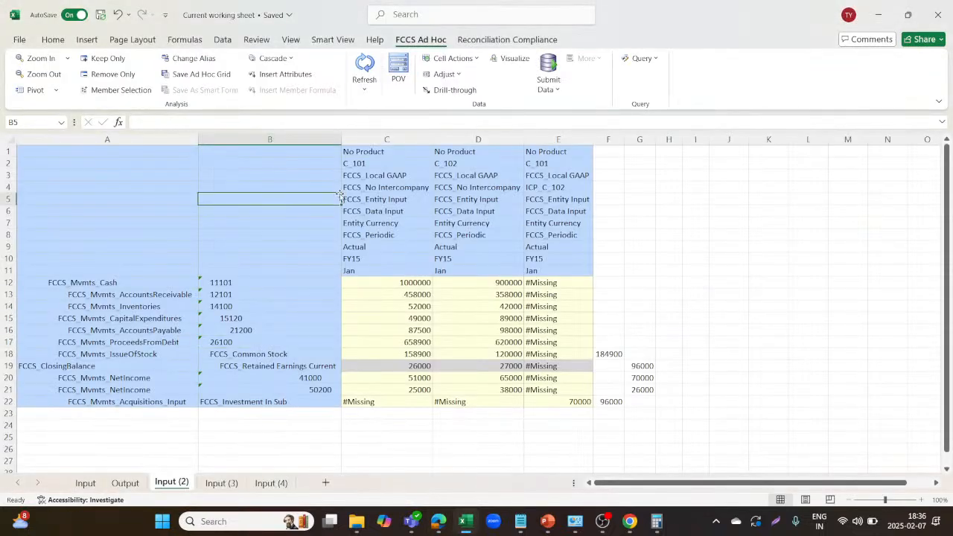
click(364, 68)
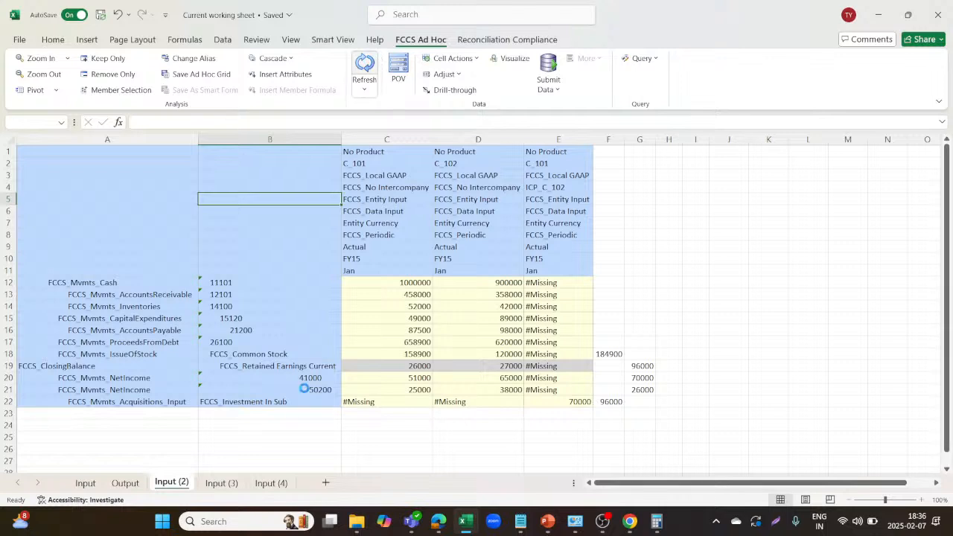
click(272, 482)
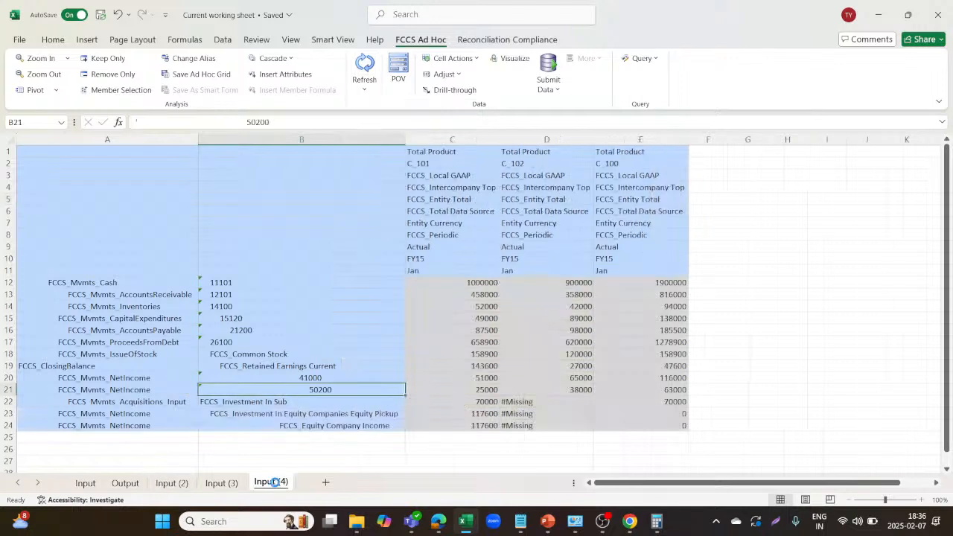
click(365, 66)
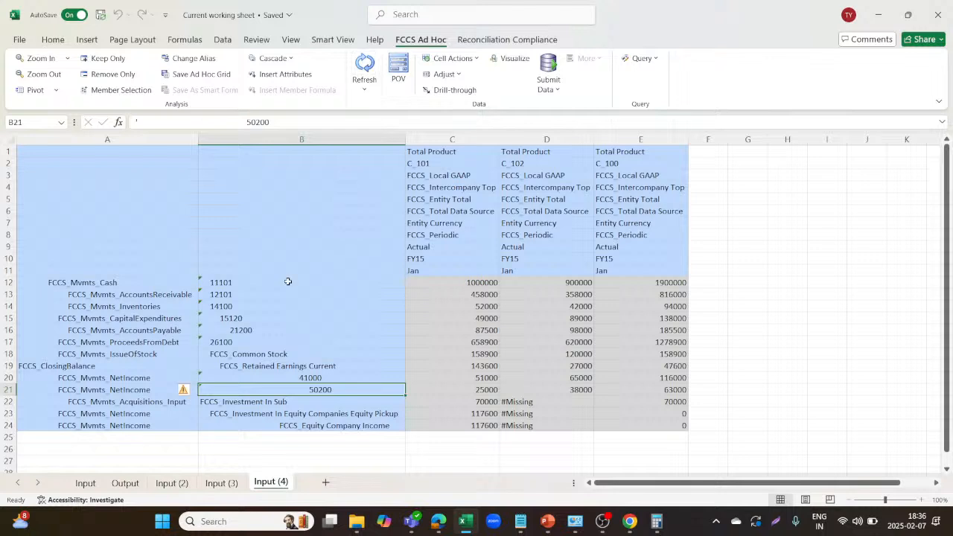
Open the Input (3) sheet and review its C_101, C_102 and C_100 entity columns
click(221, 482)
click(759, 286)
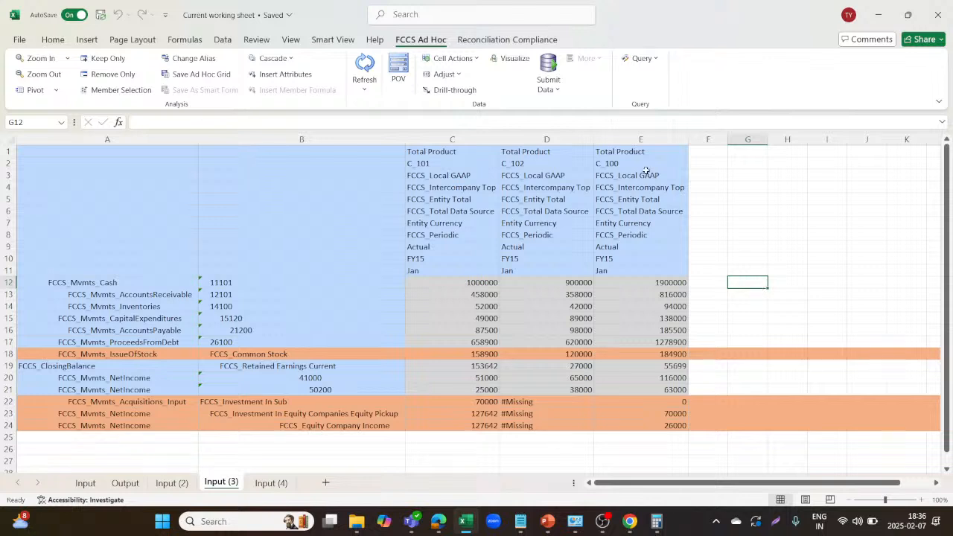
click(460, 157)
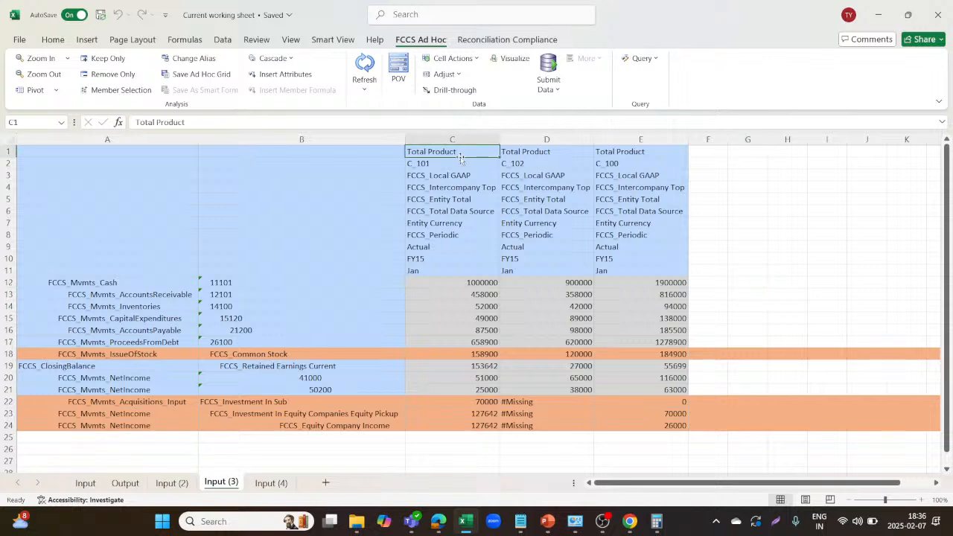
click(463, 164)
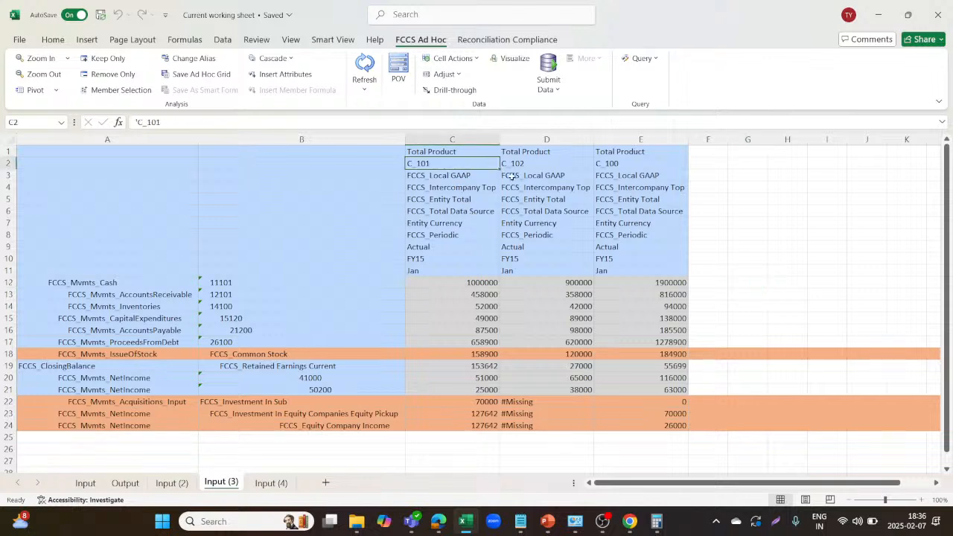
click(533, 163)
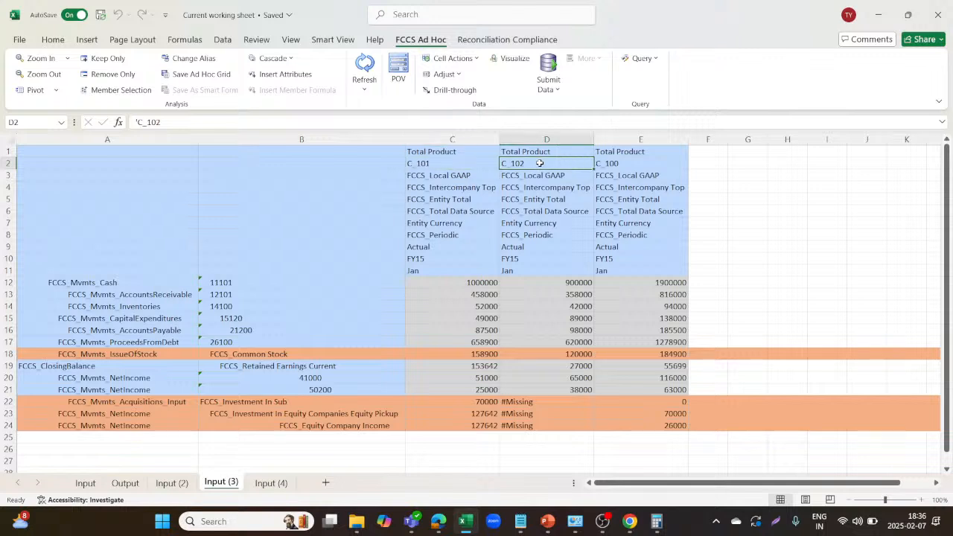
click(605, 163)
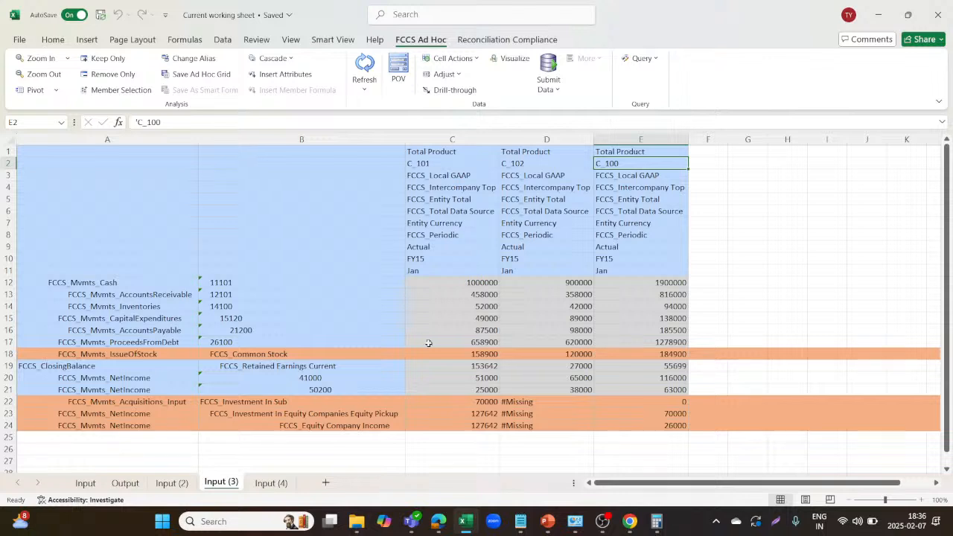
Examine the highlighted Common Stock, Investment In Sub, Equity Pickup investment and Equity Company Income rows on Input (3), and return to Input (2)
click(345, 357)
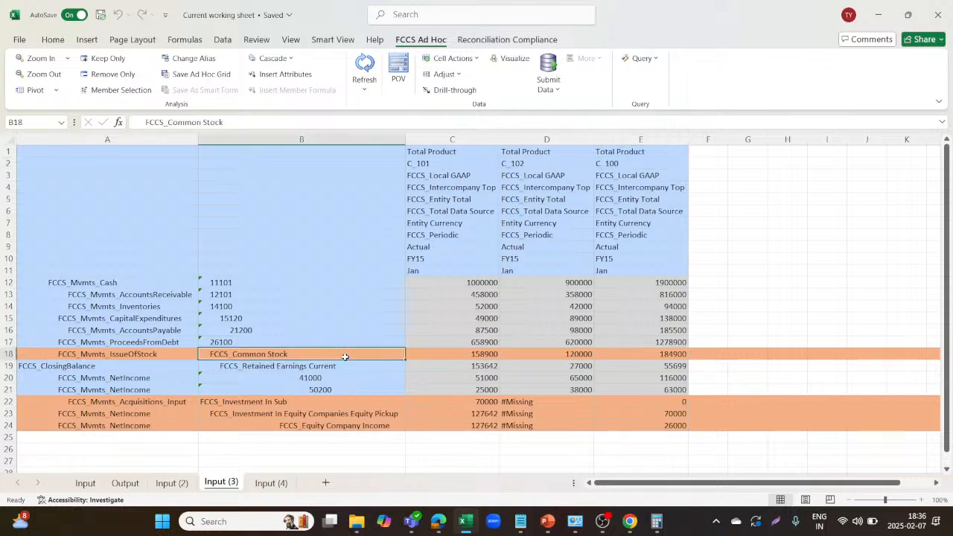
click(338, 403)
click(340, 412)
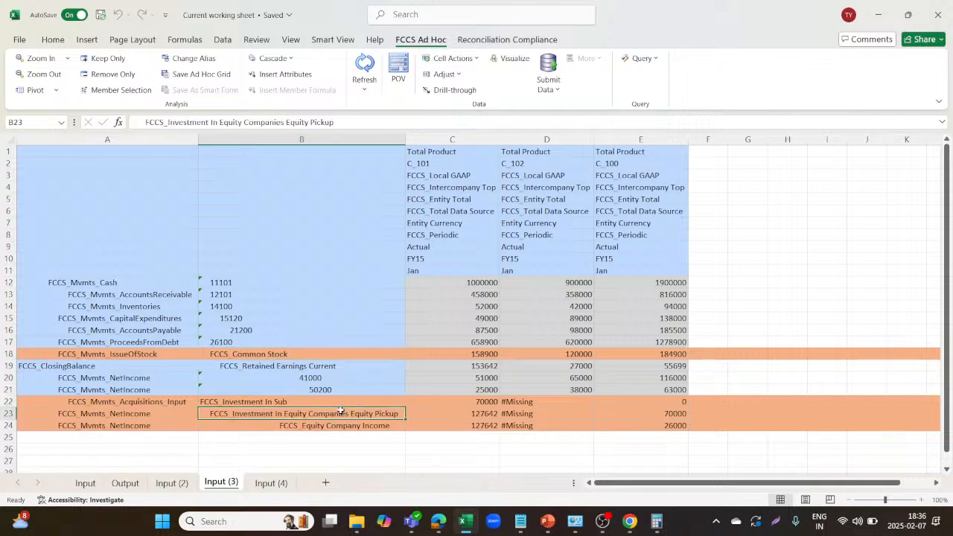
click(364, 423)
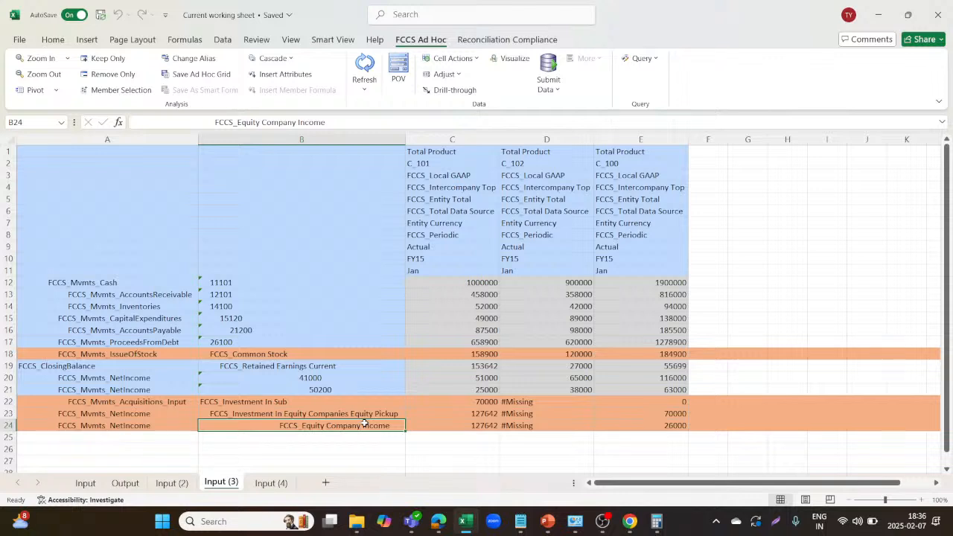
click(351, 357)
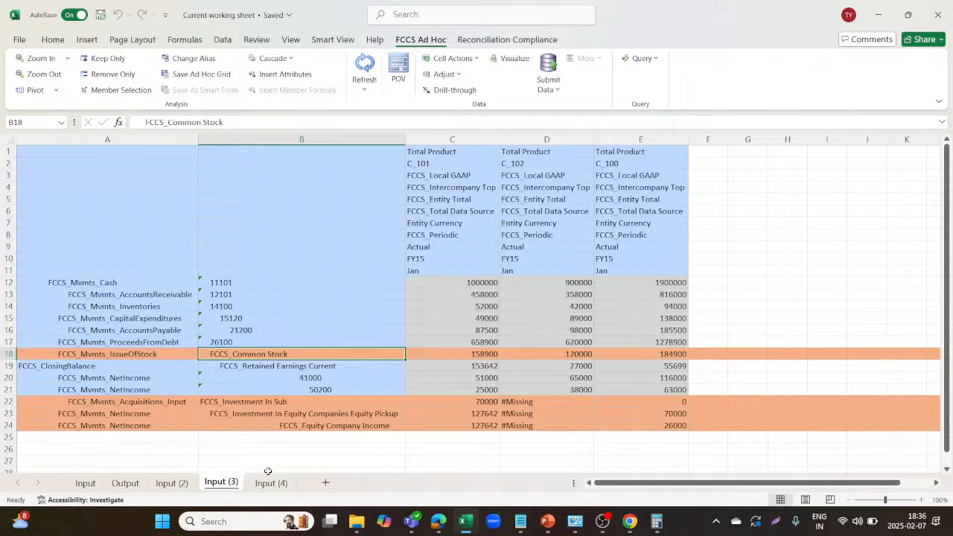
click(748, 353)
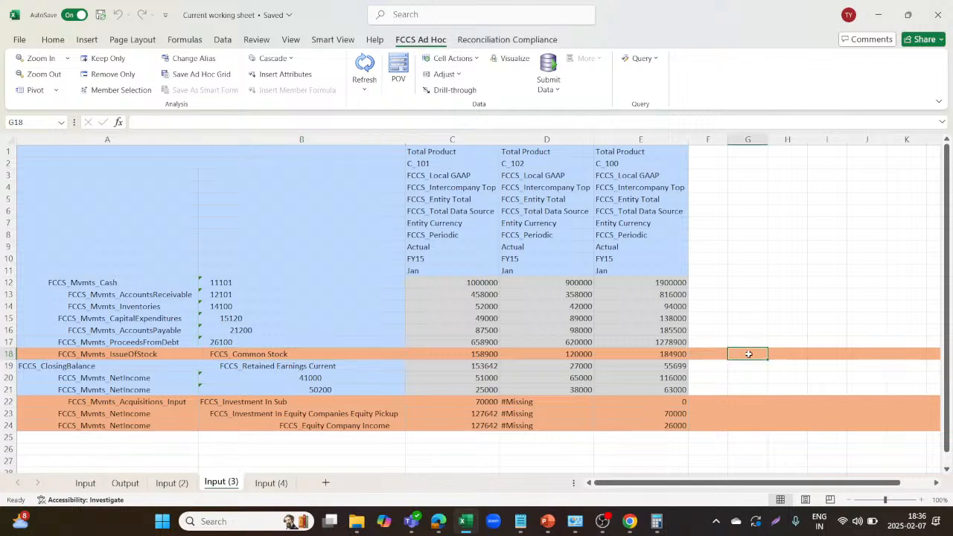
scroll(801, 277, right, 2)
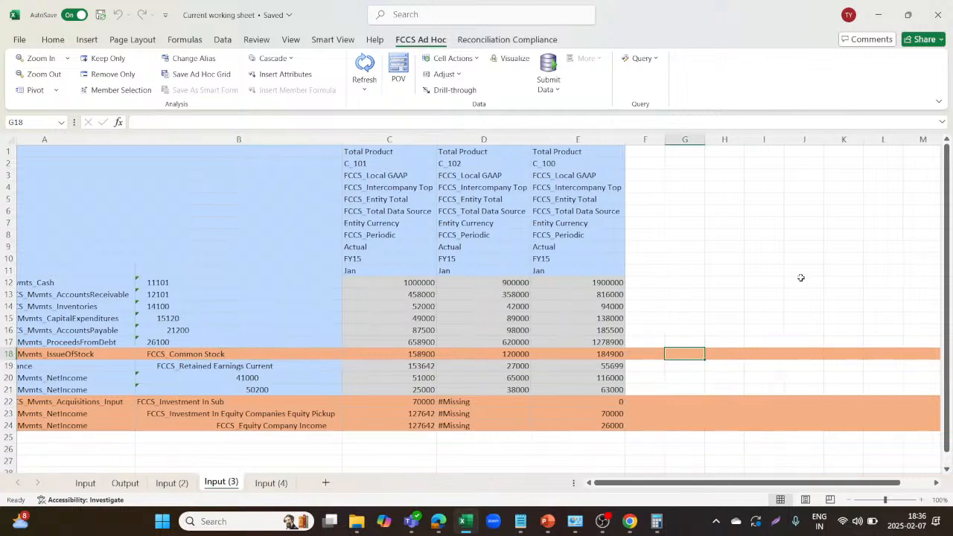
scroll(801, 278, left, 2)
click(171, 484)
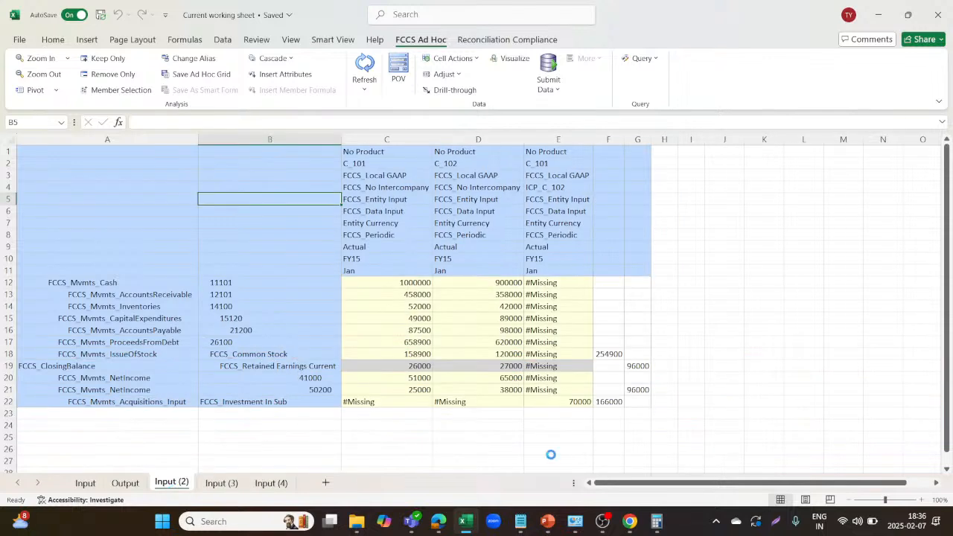
Clear the old check figures in F18:G22 and add the headings Common Stock in I15 and Investment in L15
drag(607, 354, 664, 402)
key(Delete)
click(691, 317)
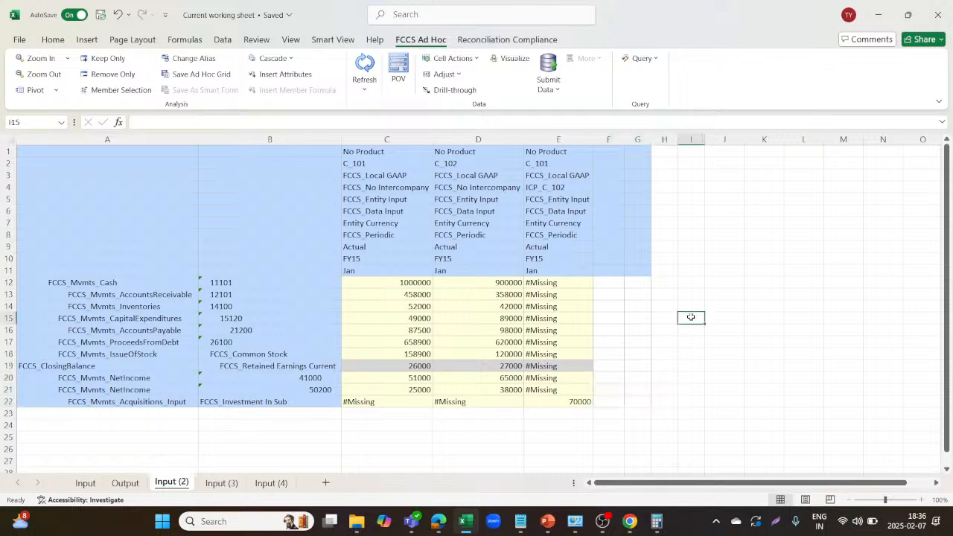
text(co)
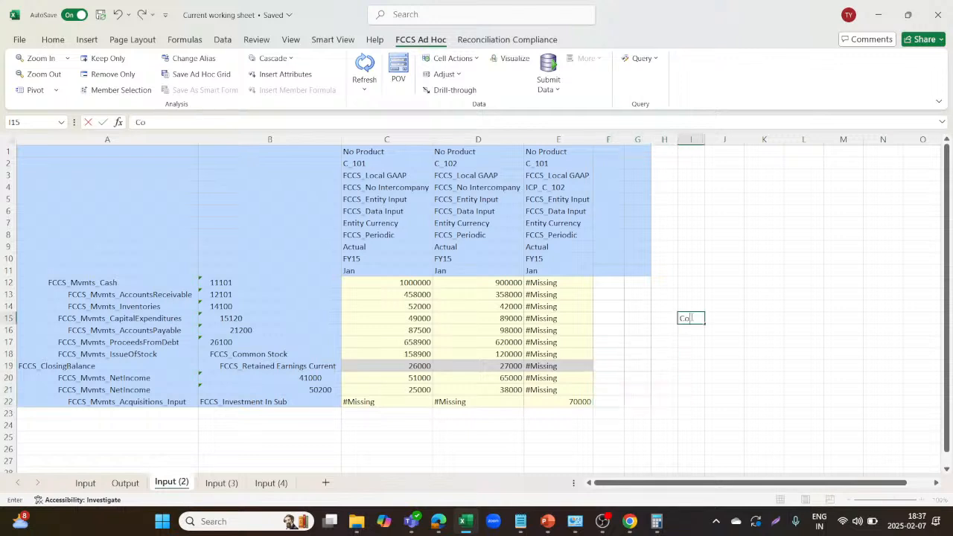
text(mm)
key(Right)
key(Right)
key(Right)
text(In)
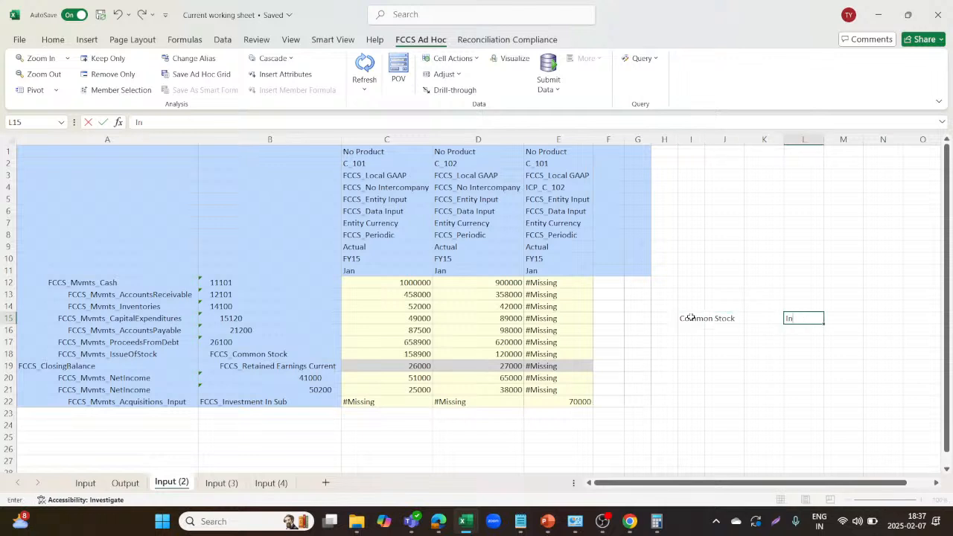
text(vestment)
key(Return)
In I17, calculate the owned share of C_102's Common Stock by multiplying D18 by the ownership percentage
key(Down)
key(Left)
key(Left)
key(Left)
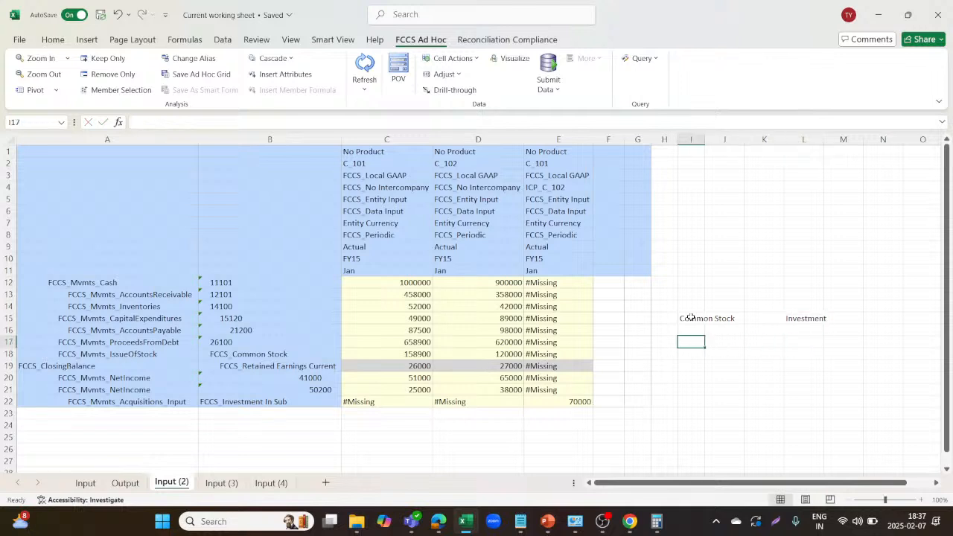
text(=)
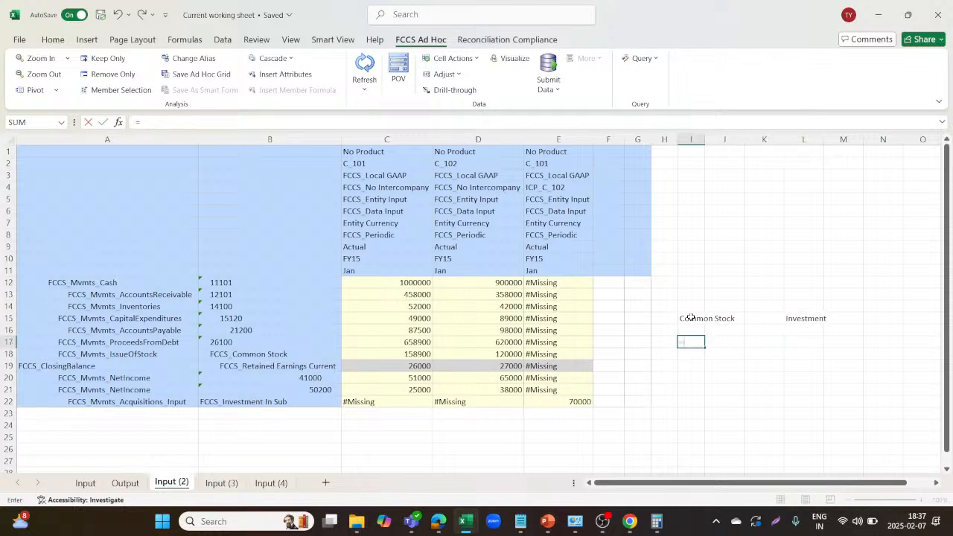
click(478, 353)
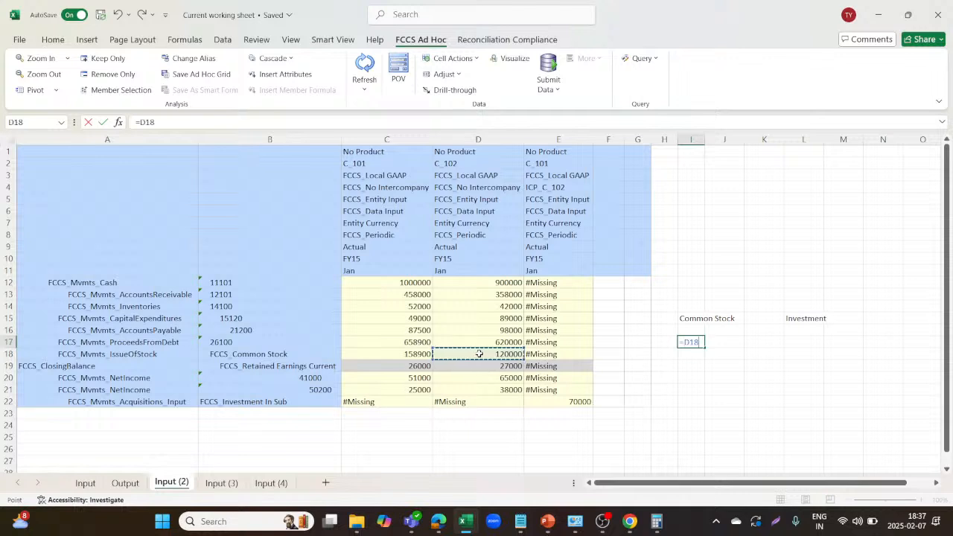
text(*)
key(Return)
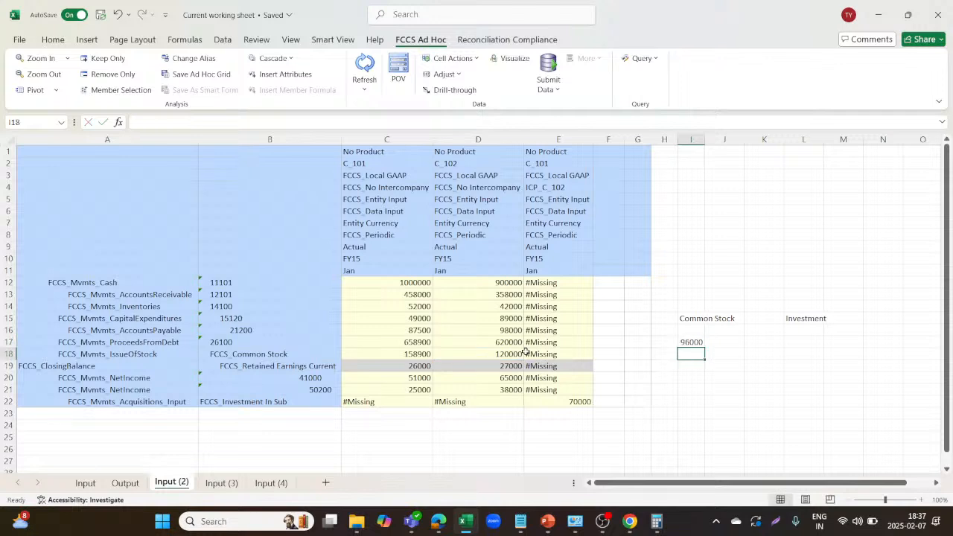
Enter the C_101 investment in C_102 from E22 as a deduction of -70000 in I18
click(565, 401)
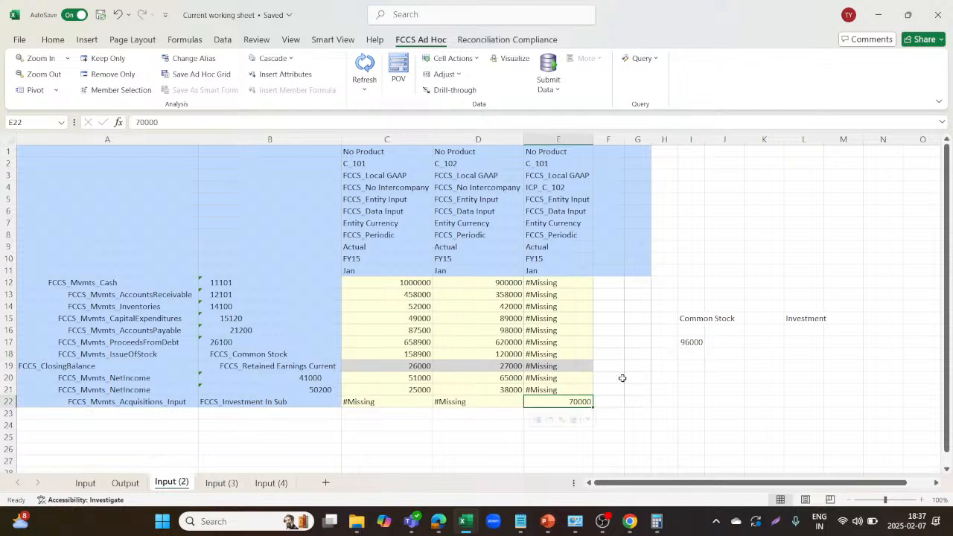
click(689, 344)
click(689, 352)
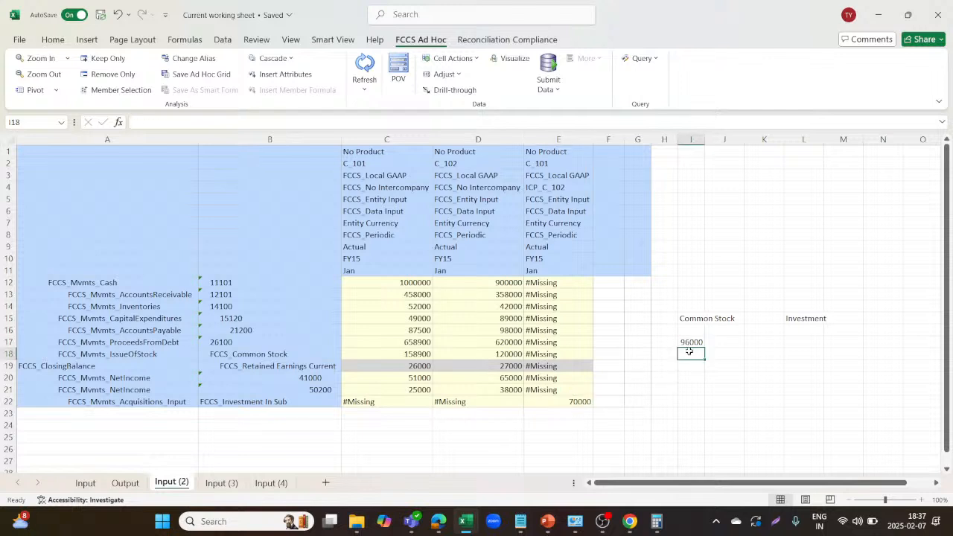
text(-70000)
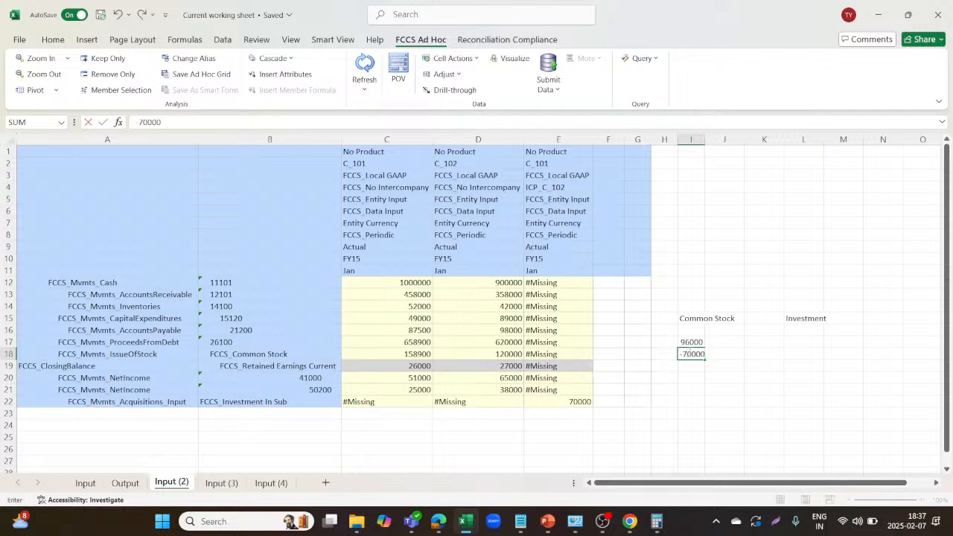
key(Return)
Net the common stock share against the investment in I19 with the formula =I17+I18
text(=)
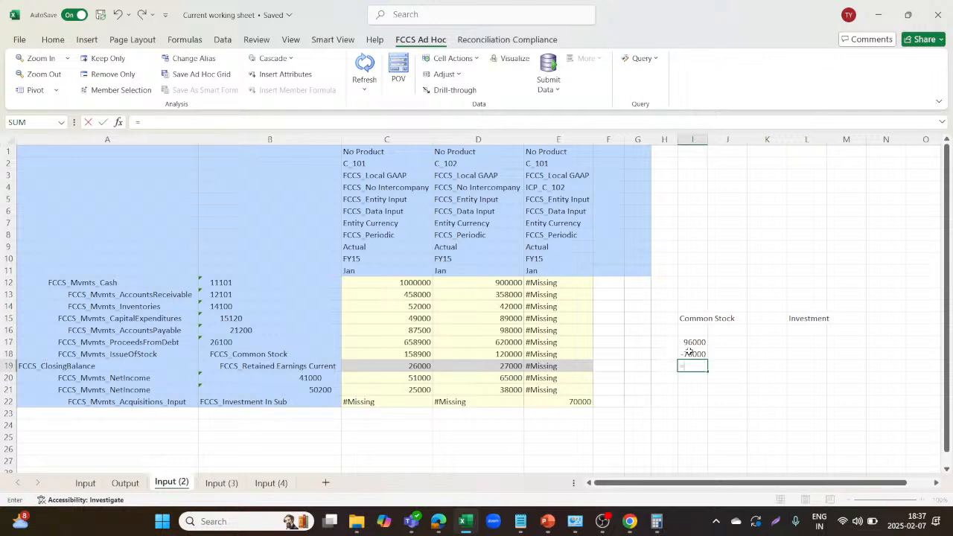
click(696, 341)
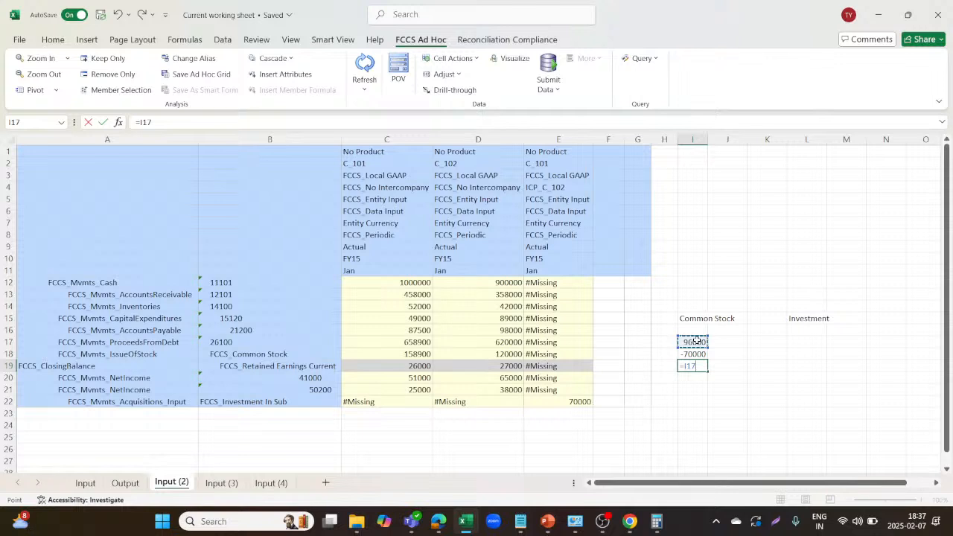
text(+)
click(693, 354)
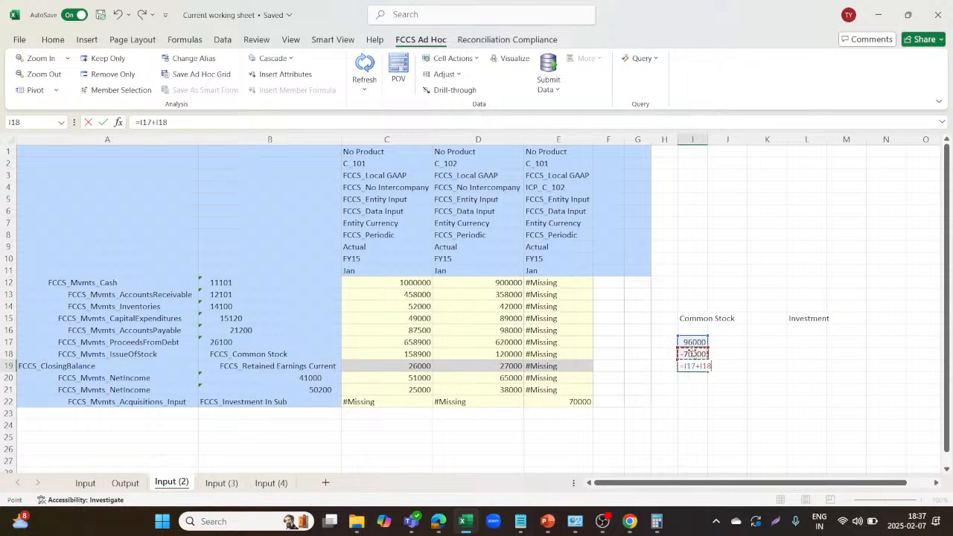
key(Return)
click(697, 365)
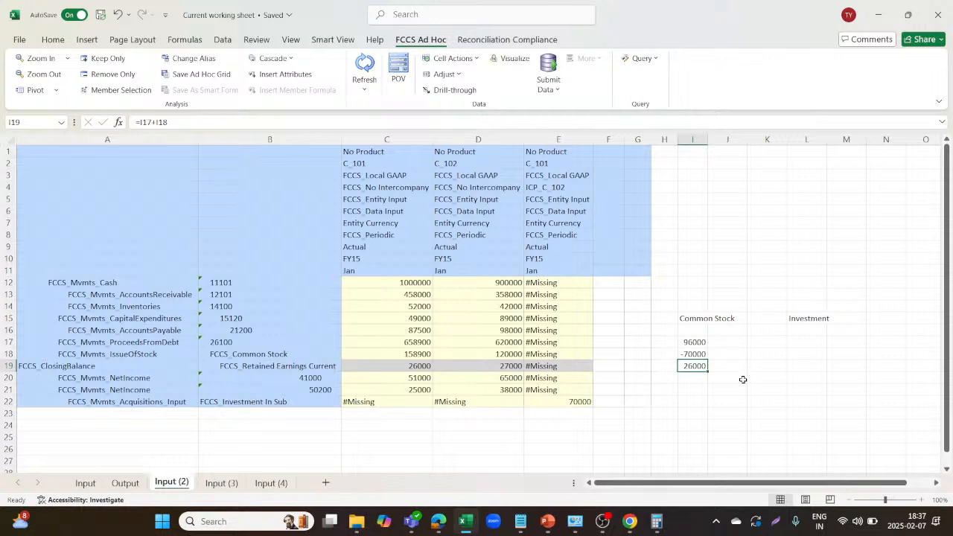
click(693, 390)
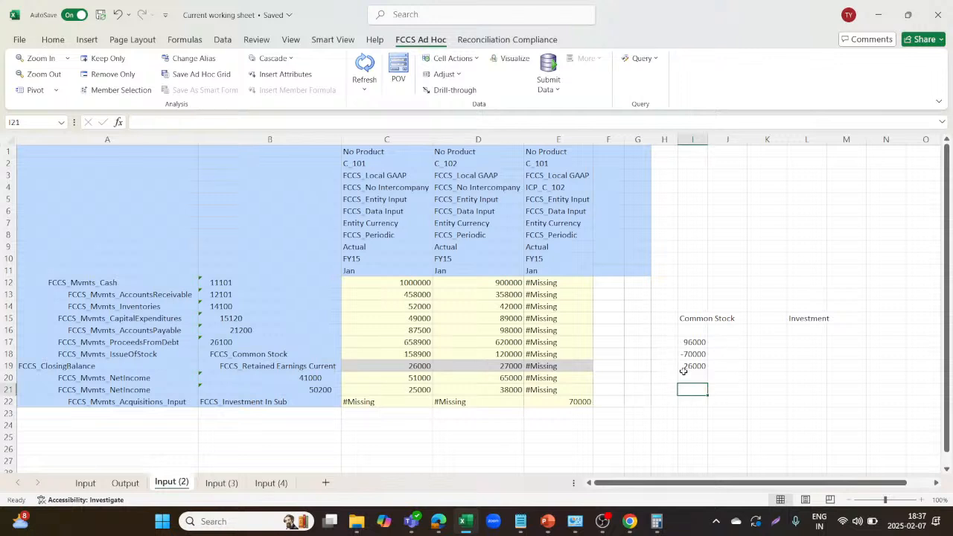
Calculate the expected consolidated Common Stock in F18 with the formula =C18+I19
click(406, 350)
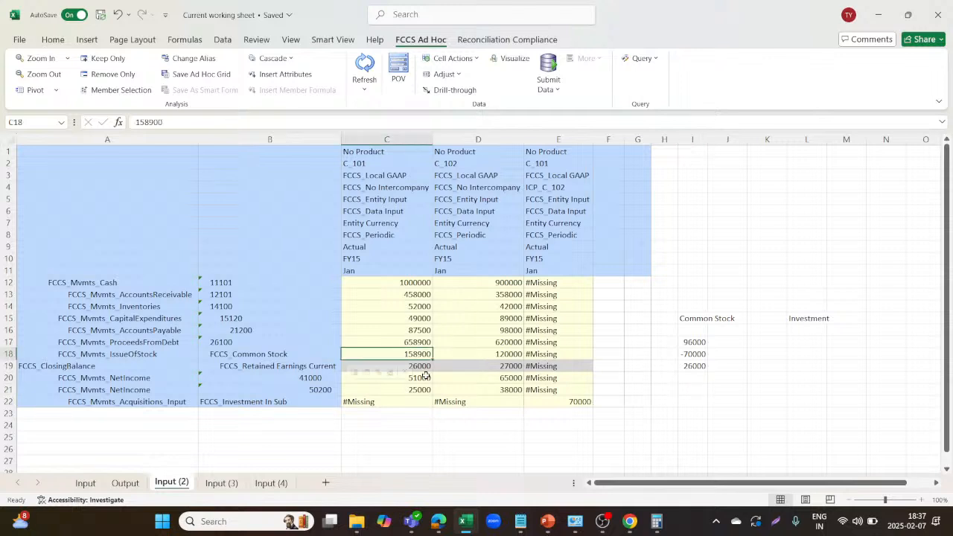
click(609, 354)
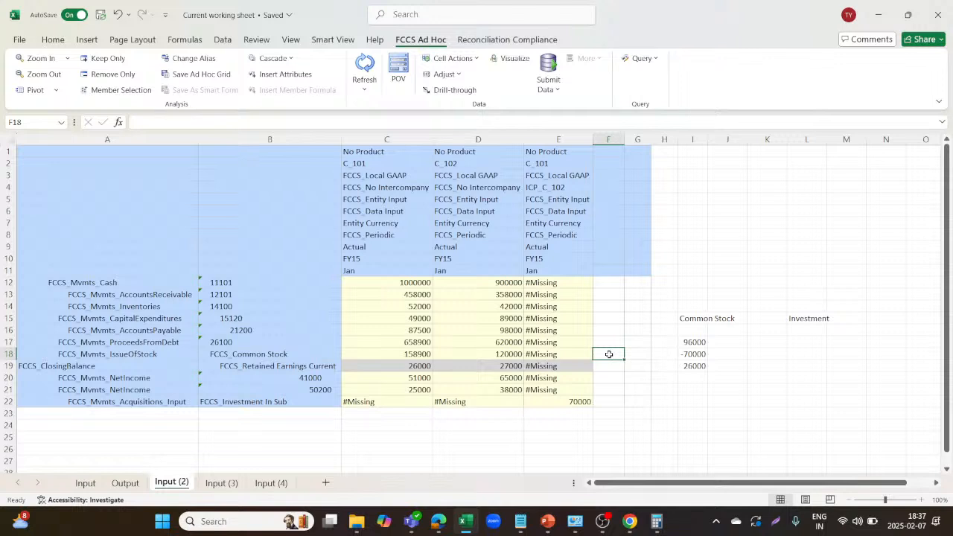
text(=)
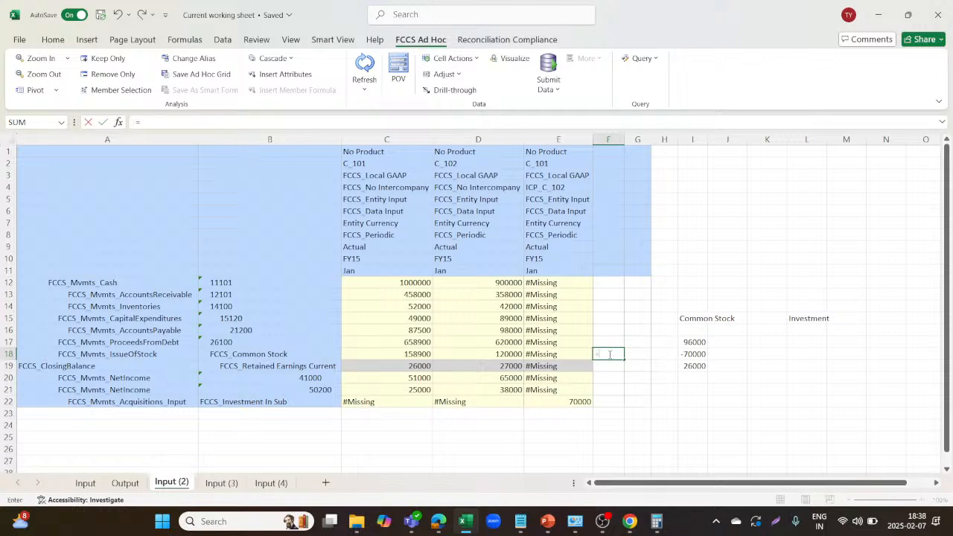
click(416, 351)
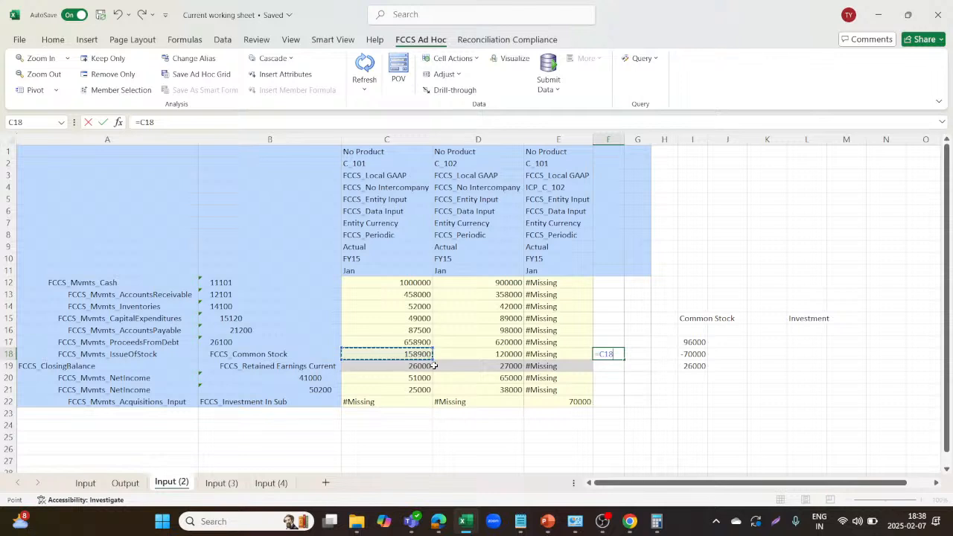
text(+)
click(693, 367)
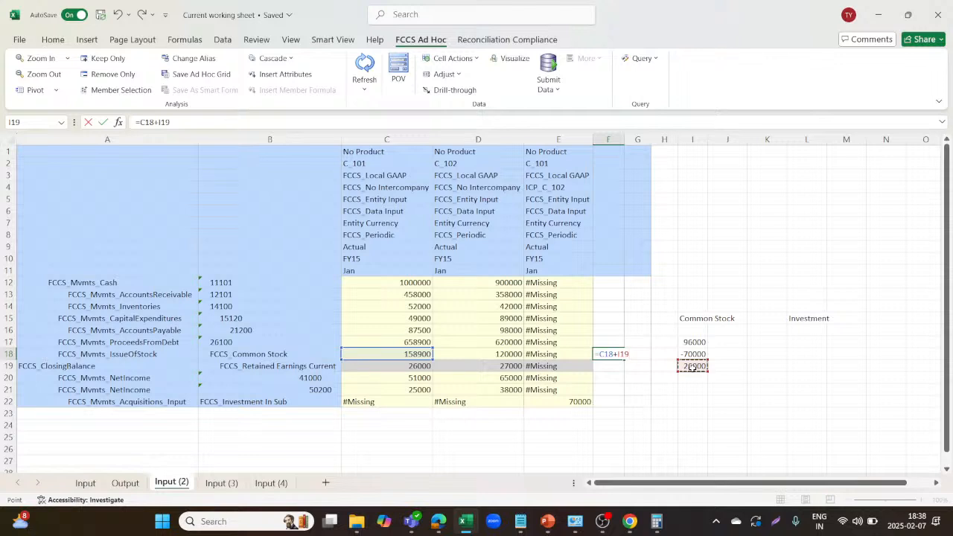
key(Return)
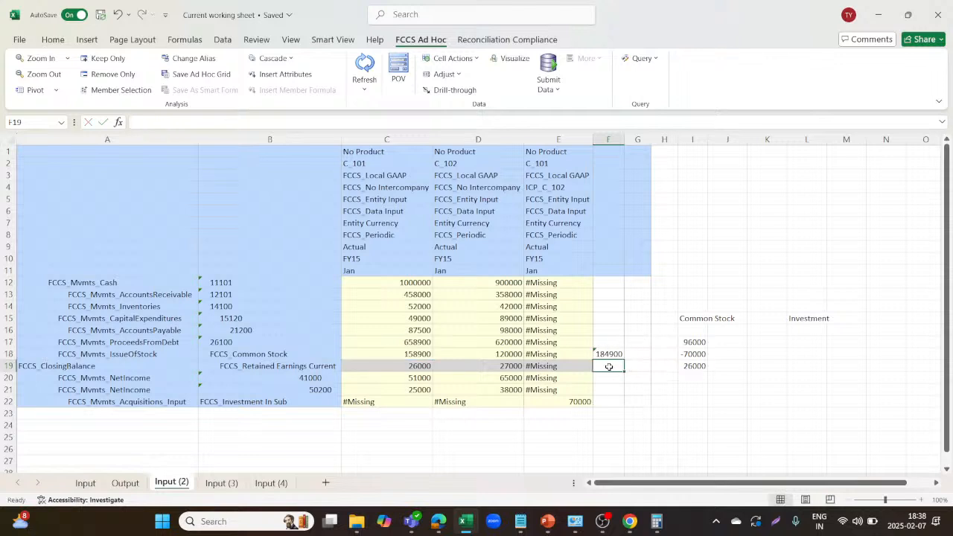
Calculate the expected Investment In Sub amount in F22 with the formula =E22+I19
click(610, 405)
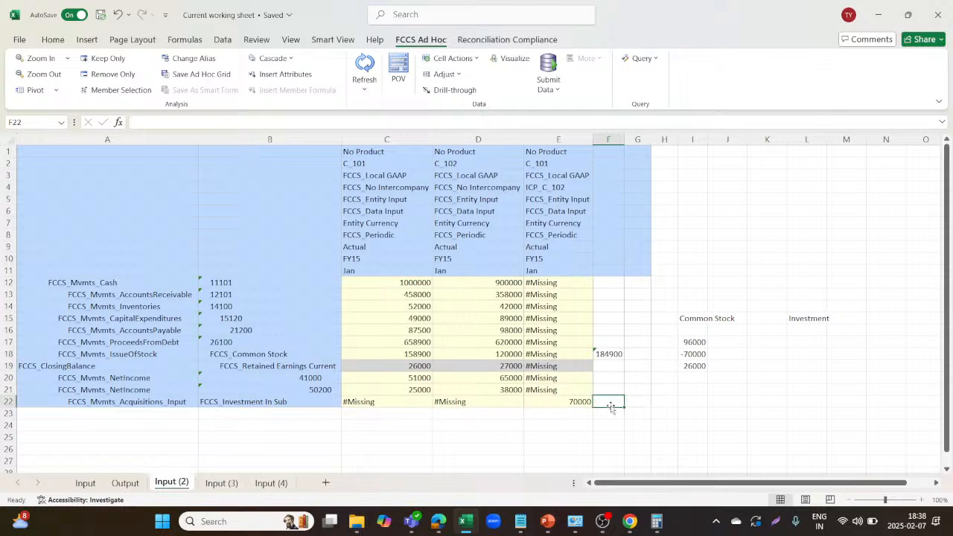
text(=)
click(574, 402)
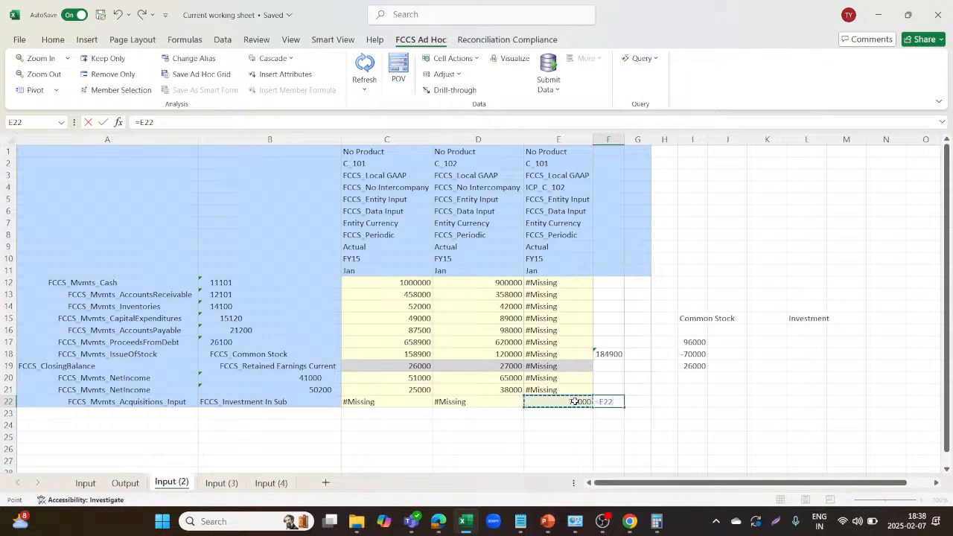
text(+)
click(691, 365)
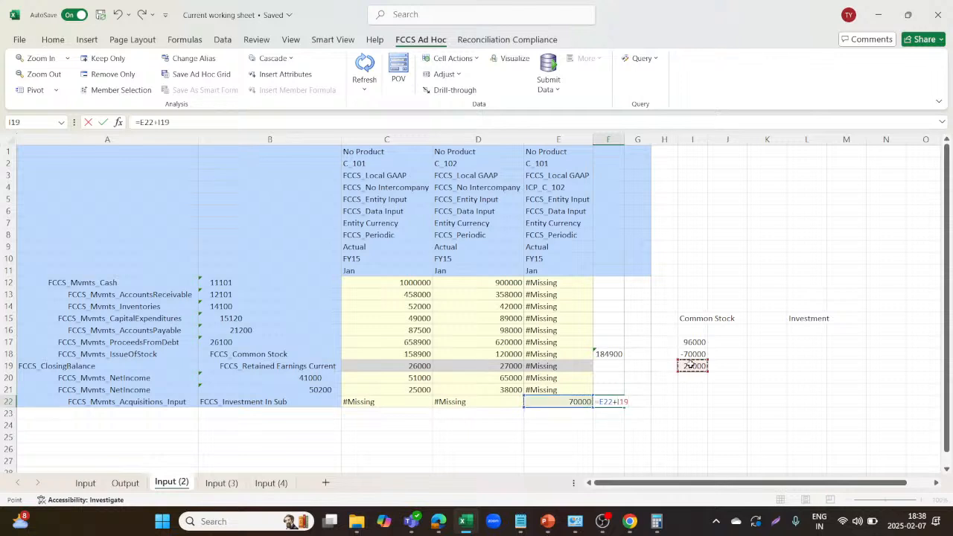
key(Return)
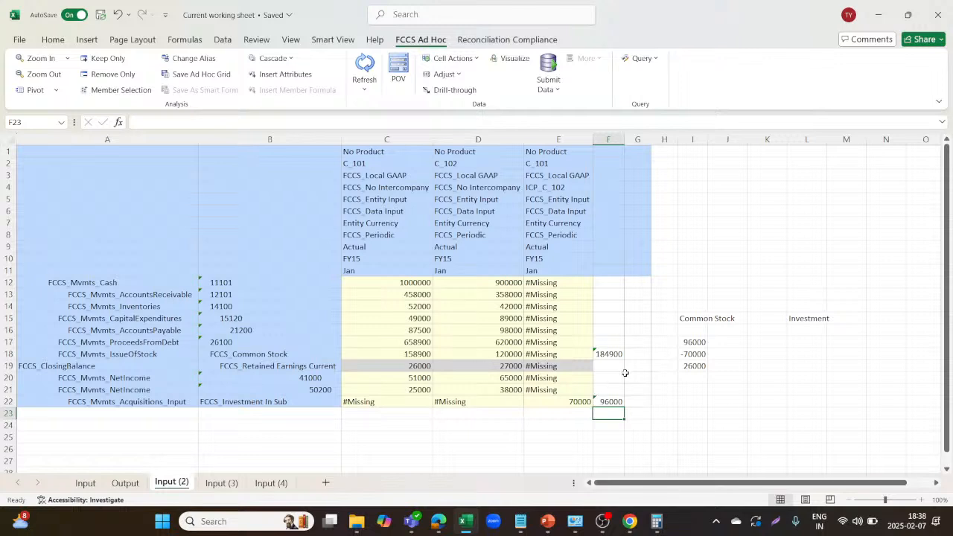
Compare the check results in F18 and F22 with C_100's Common Stock, Equity Pickup investment and Equity Company Income on Input (3)
click(609, 401)
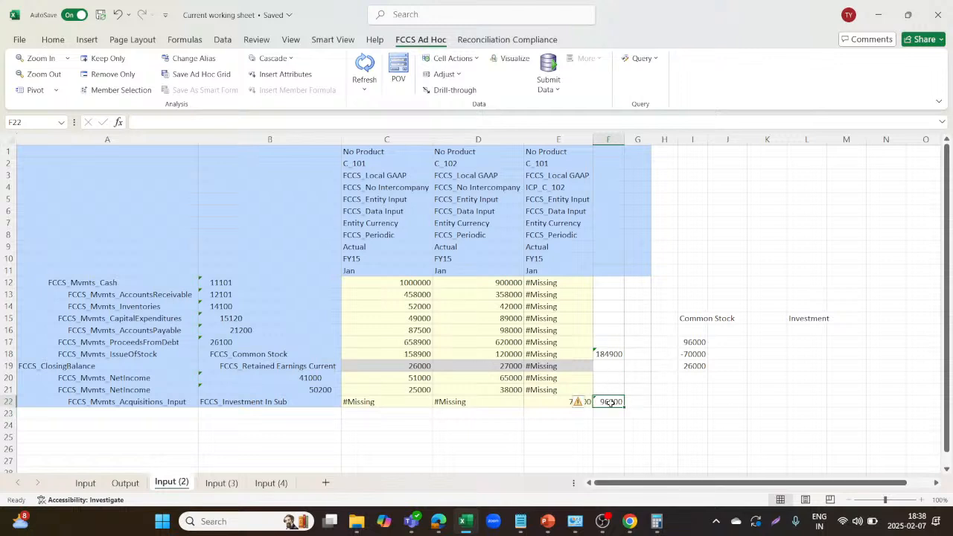
click(606, 355)
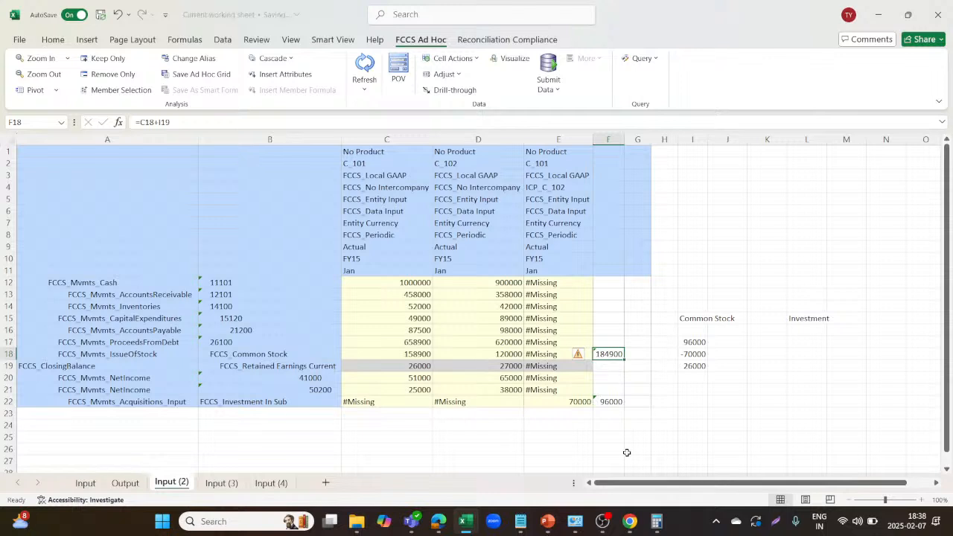
click(610, 401)
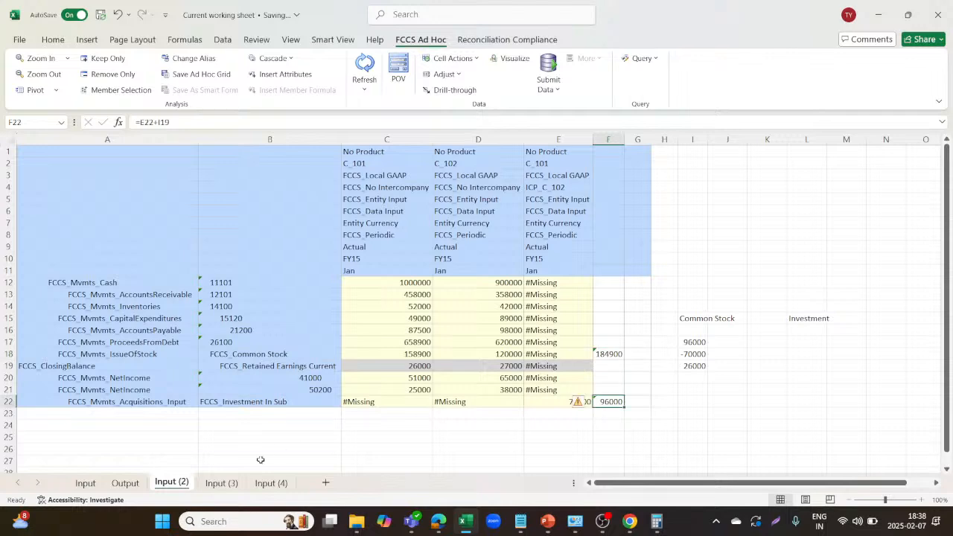
click(221, 483)
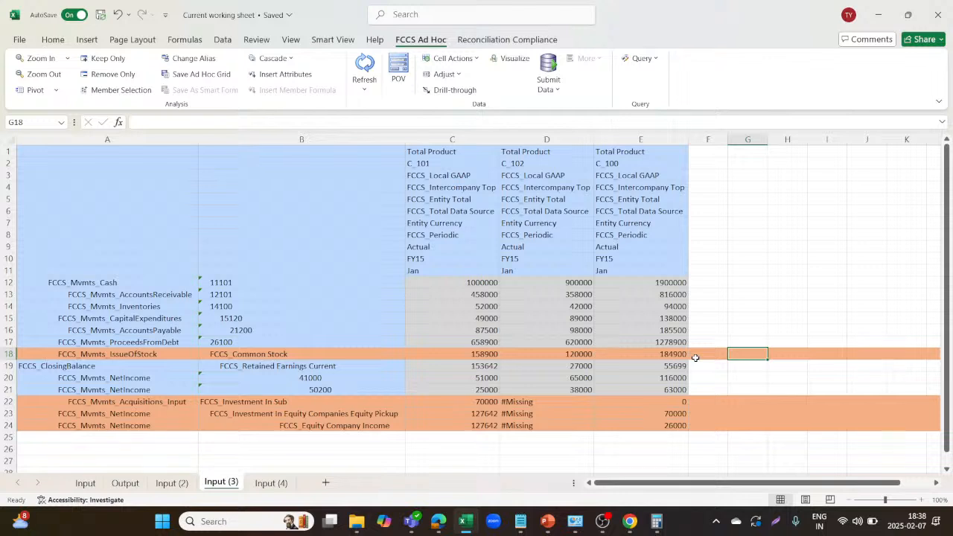
click(646, 354)
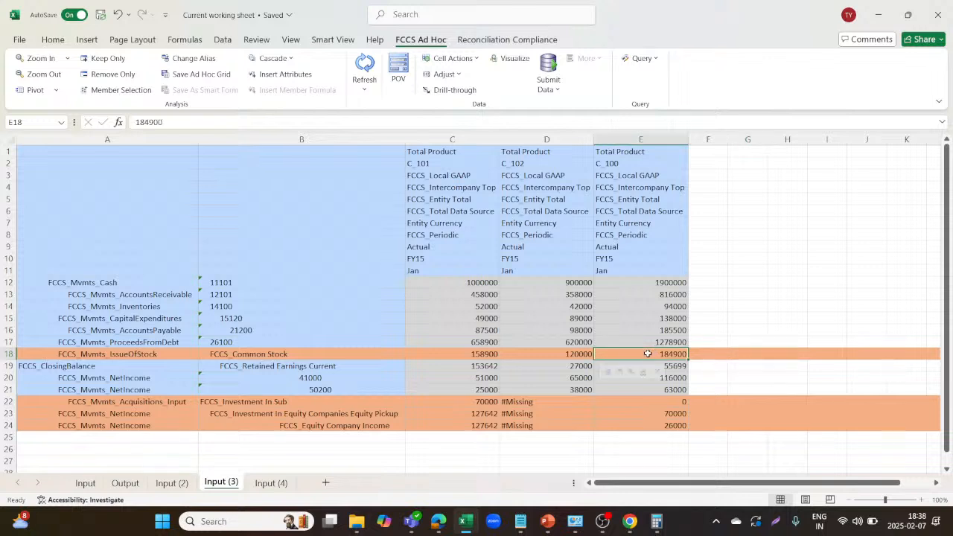
click(646, 411)
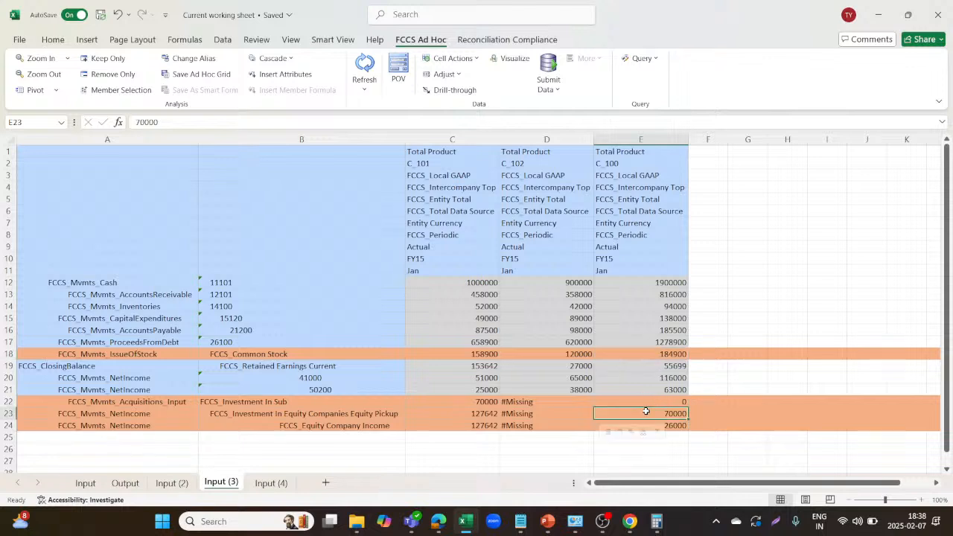
click(697, 412)
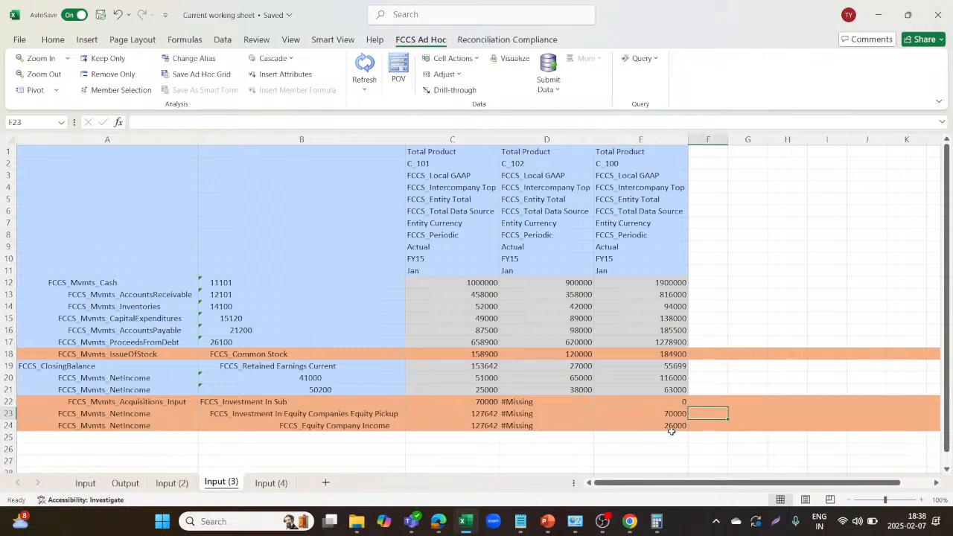
click(665, 426)
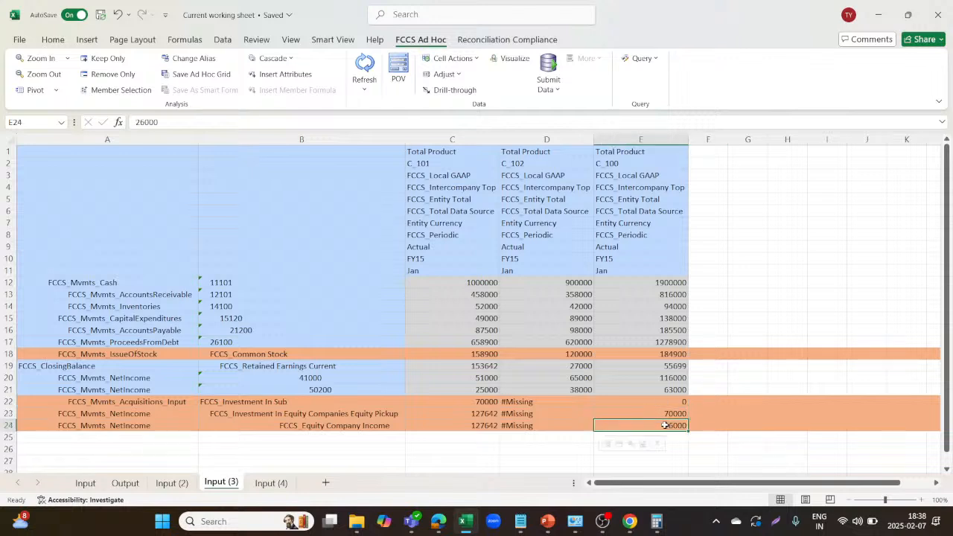
Return to the Input (2) sheet and review the net difference in I19, the investment in E22 and the check formula in F22
click(170, 483)
click(689, 364)
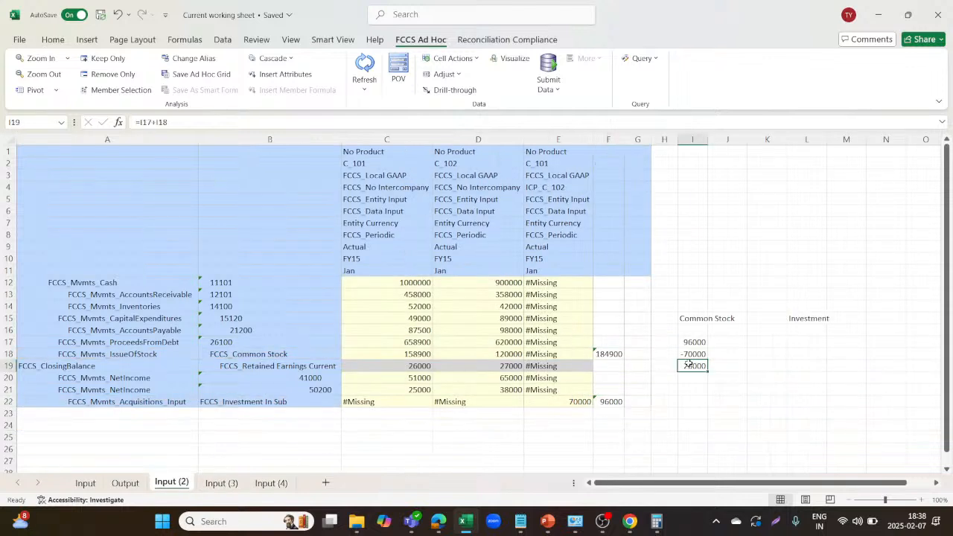
click(577, 401)
click(607, 400)
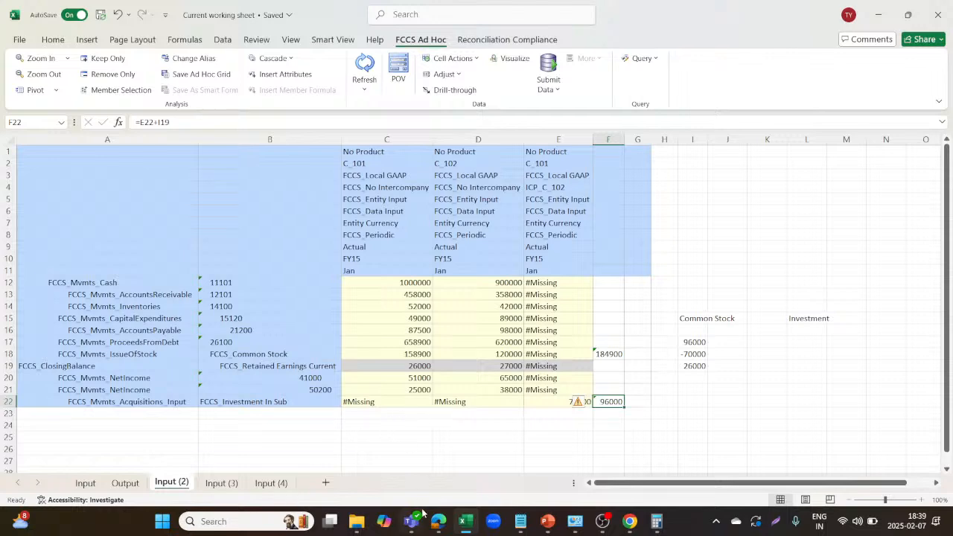
Switch to Financial Consolidation and Close in the browser, open Manage Ownership and examine the ownership percentages and consolidation methods under North America
mouse_move(432, 526)
click(370, 447)
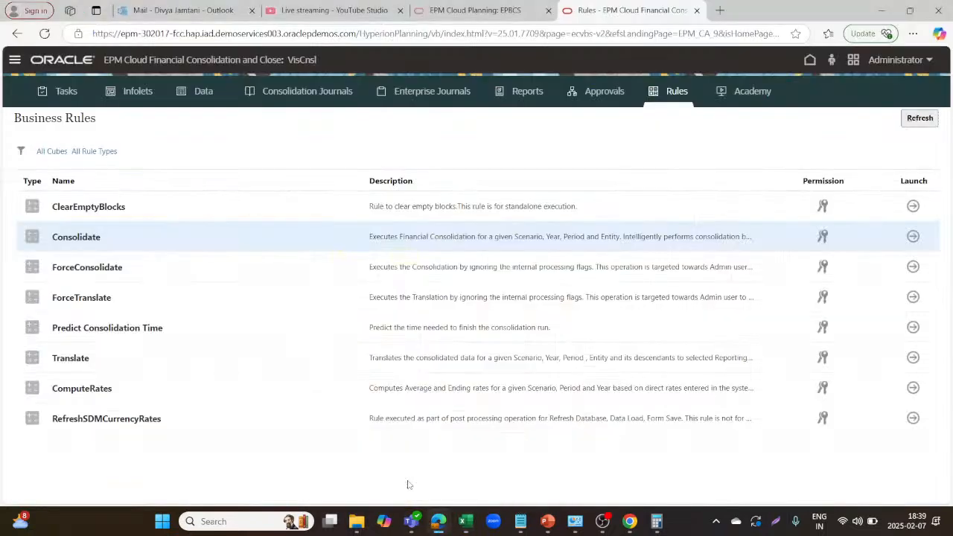
click(809, 59)
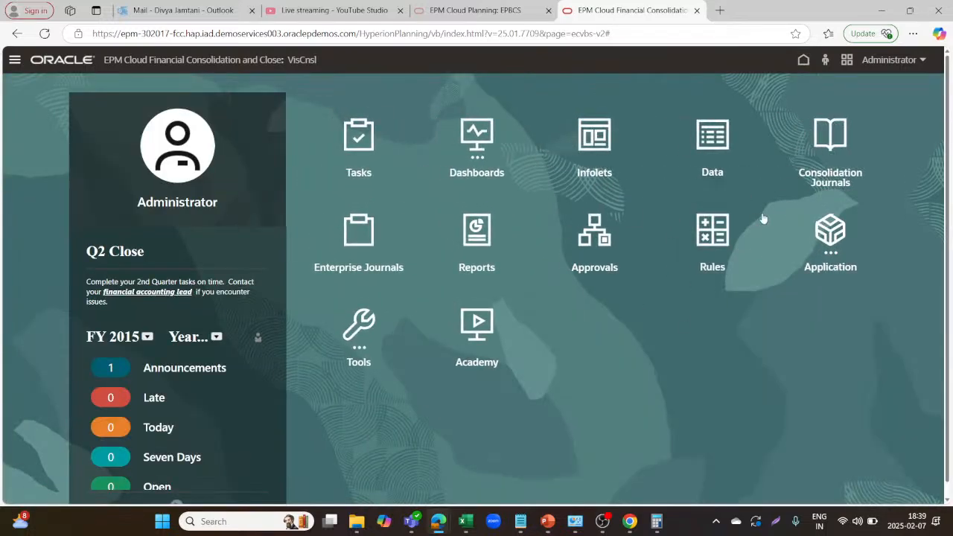
click(830, 231)
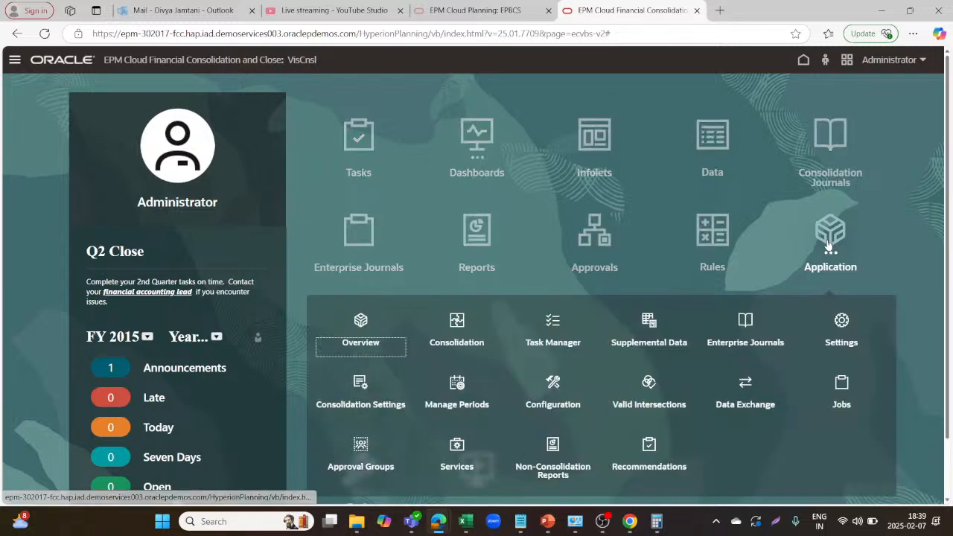
click(462, 318)
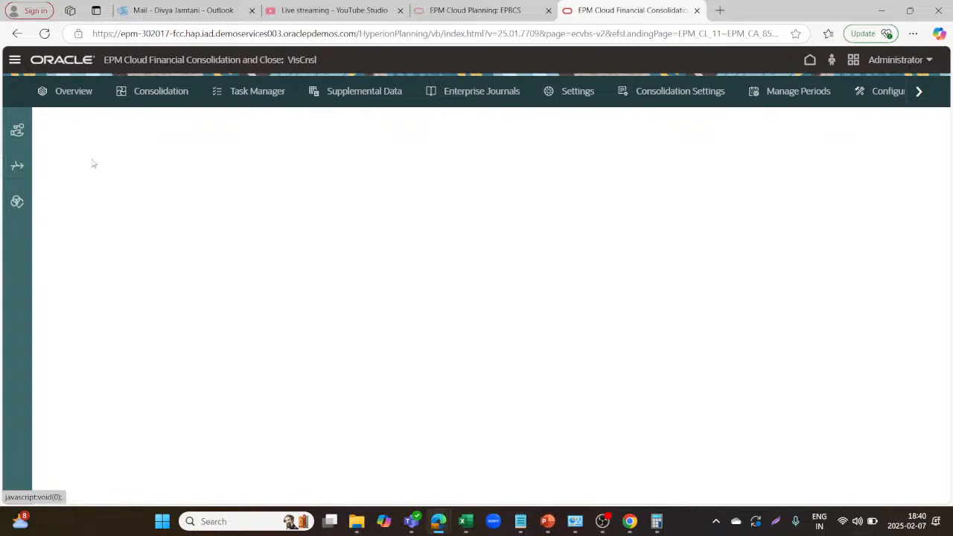
click(26, 137)
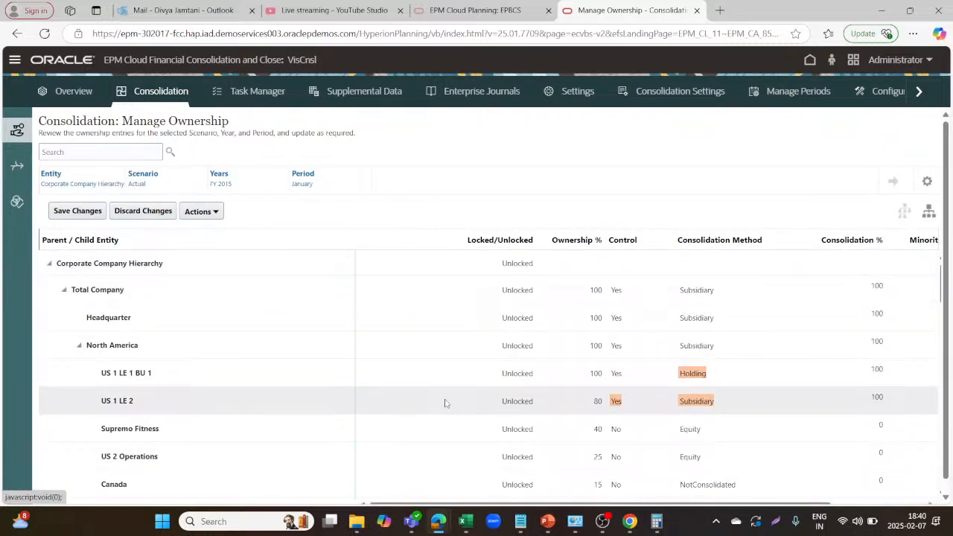
scroll(447, 404, down, 2)
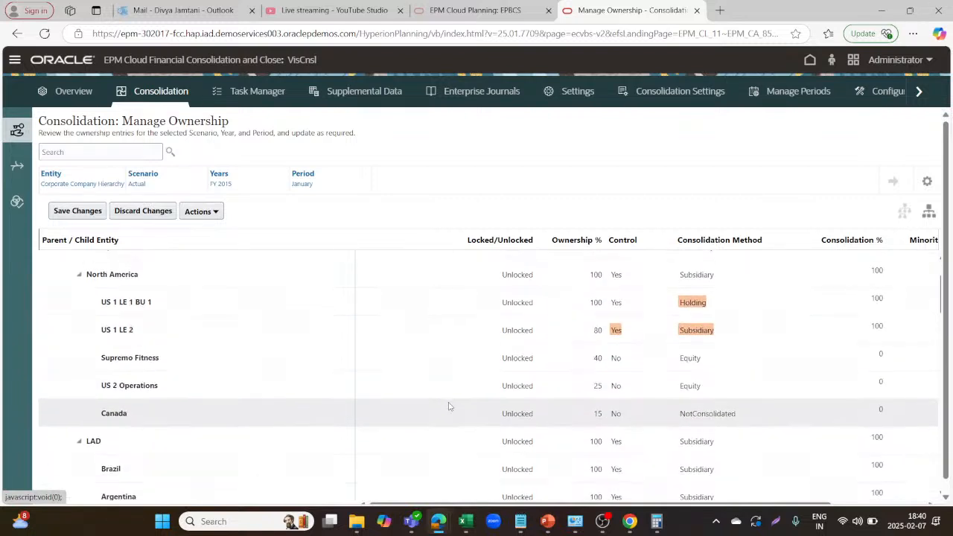
scroll(449, 406, down, 1)
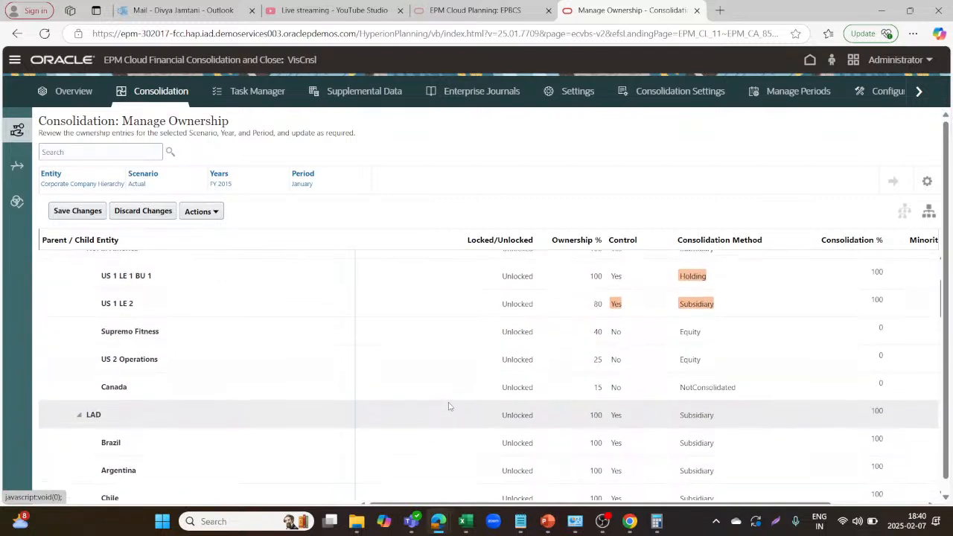
scroll(443, 380, up, 1)
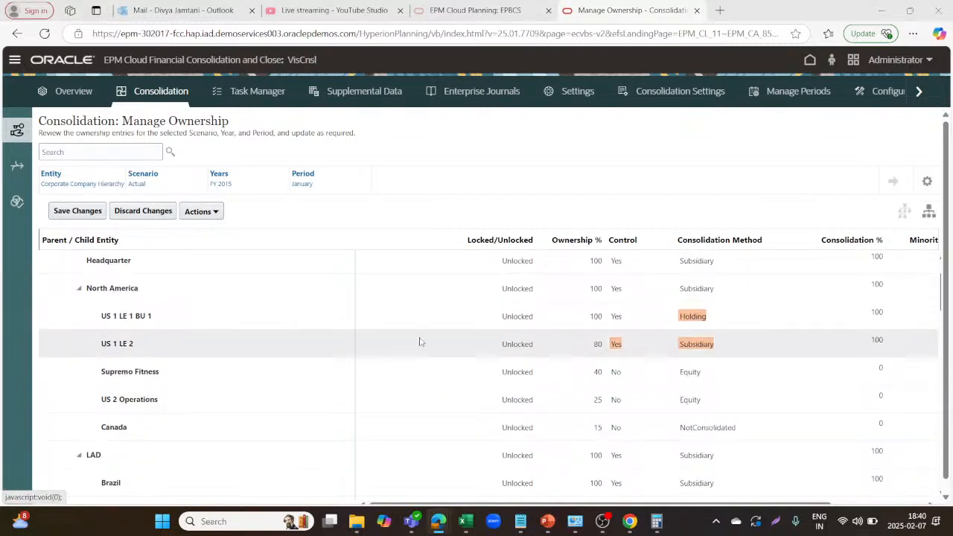
Switch back to Excel and copy the C_102 column D of the Input (2) sheet into columns F and G
key(alt+Tab)
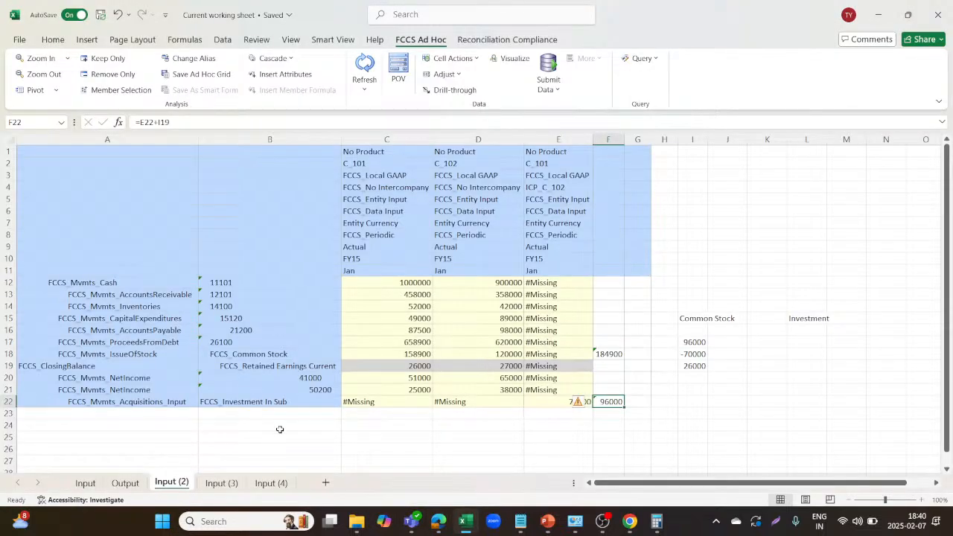
click(564, 141)
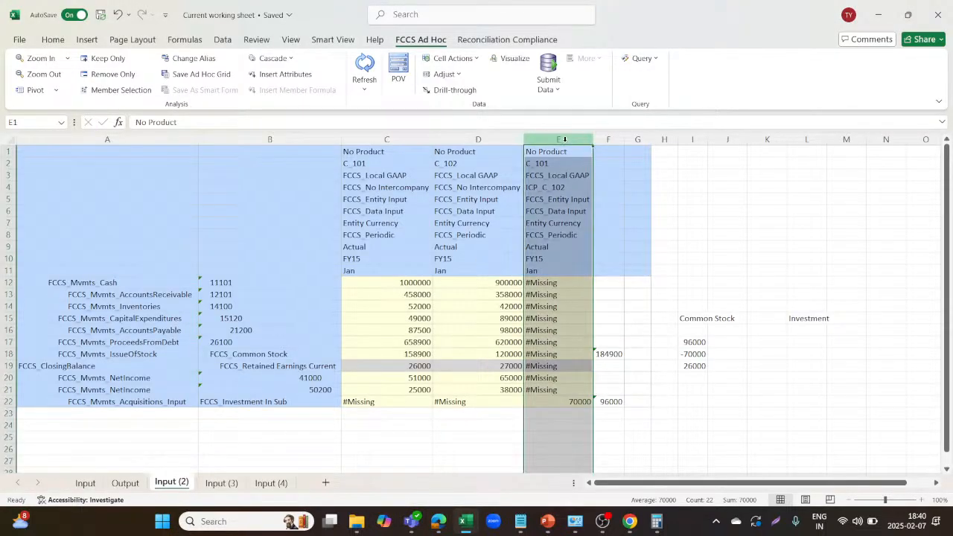
click(488, 139)
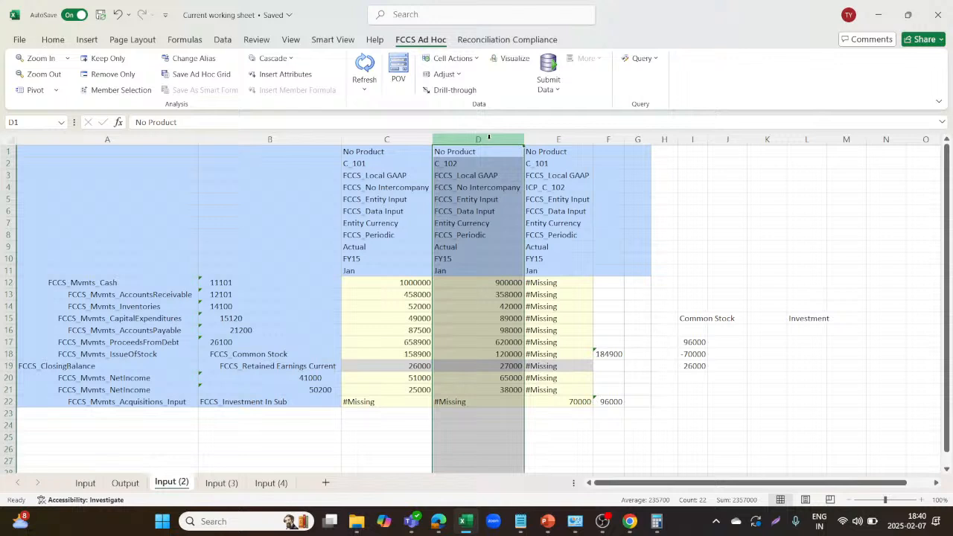
click(606, 140)
click(473, 139)
key(ctrl+c)
click(606, 139)
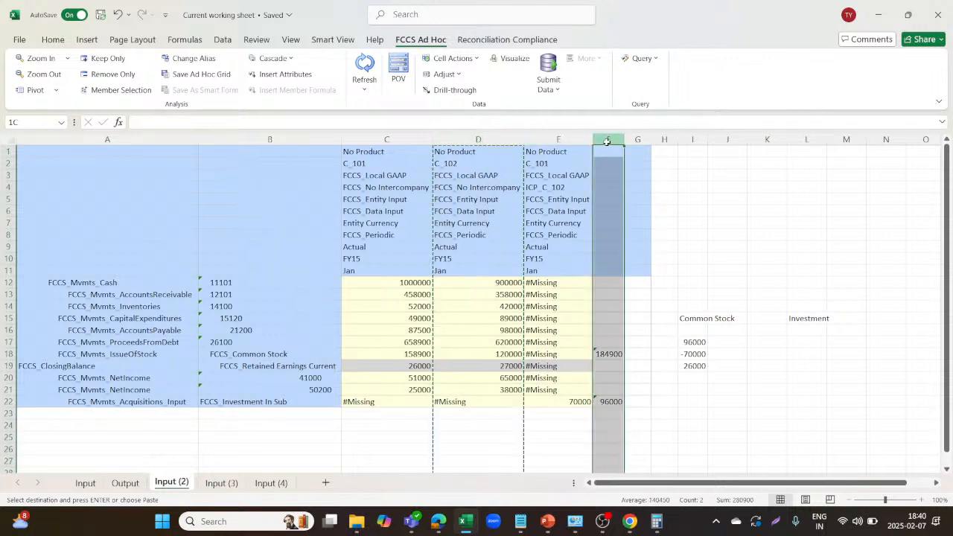
key(ctrl+v)
click(697, 139)
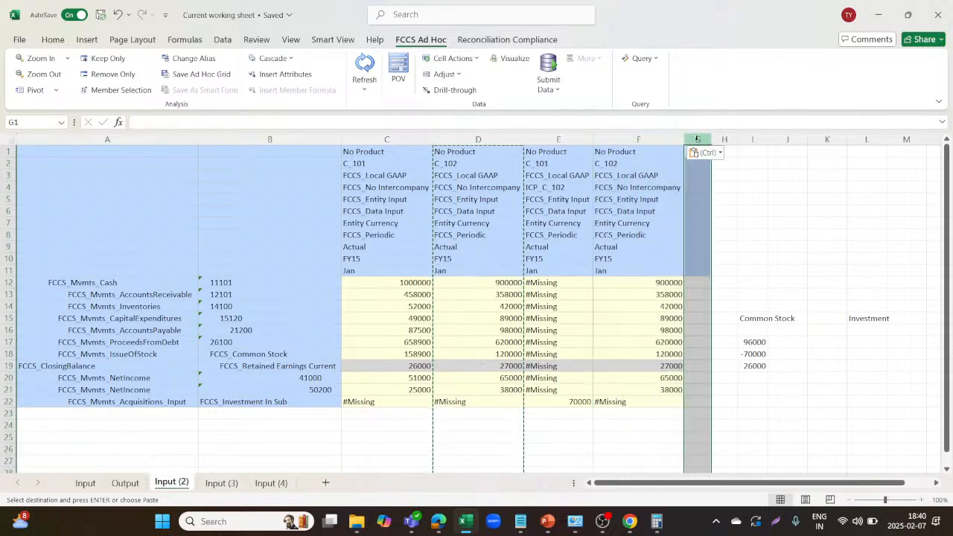
key(ctrl+v)
click(825, 202)
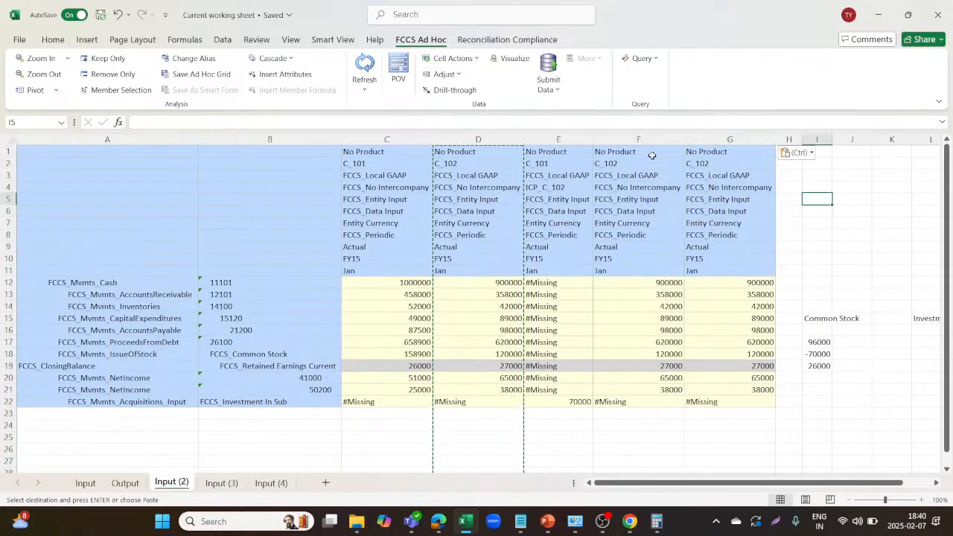
Choose entities C_120 and C_131 under C_100 through Member Selection, starting from the entity cell F2
click(632, 161)
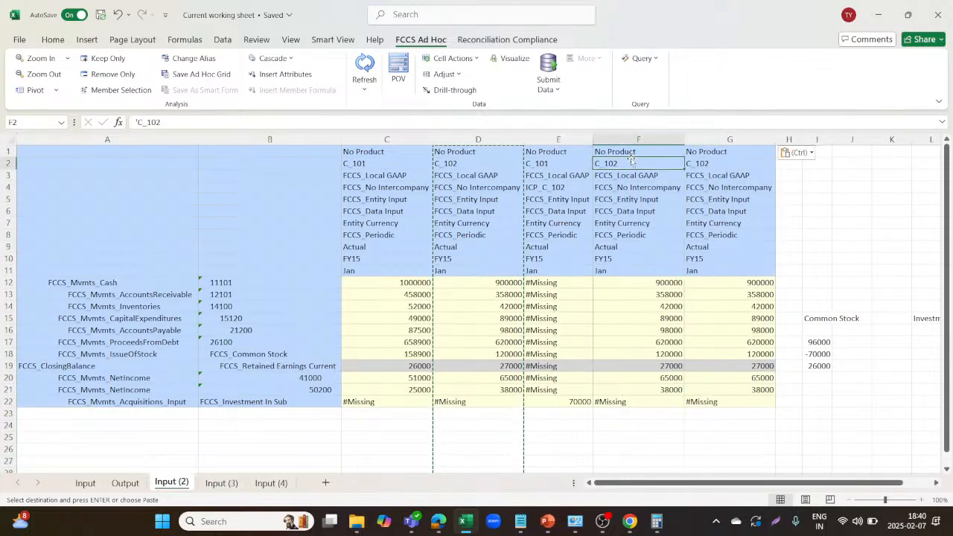
click(134, 90)
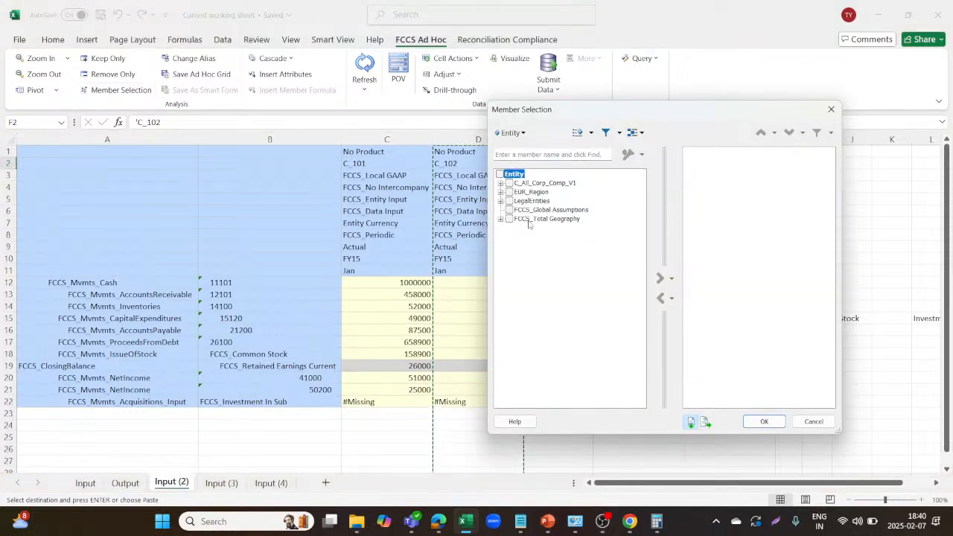
click(501, 220)
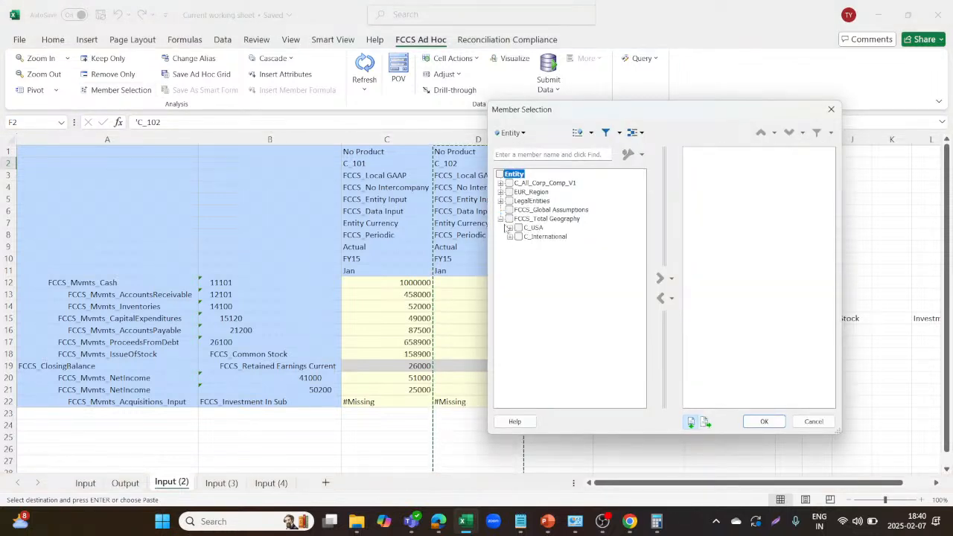
click(501, 182)
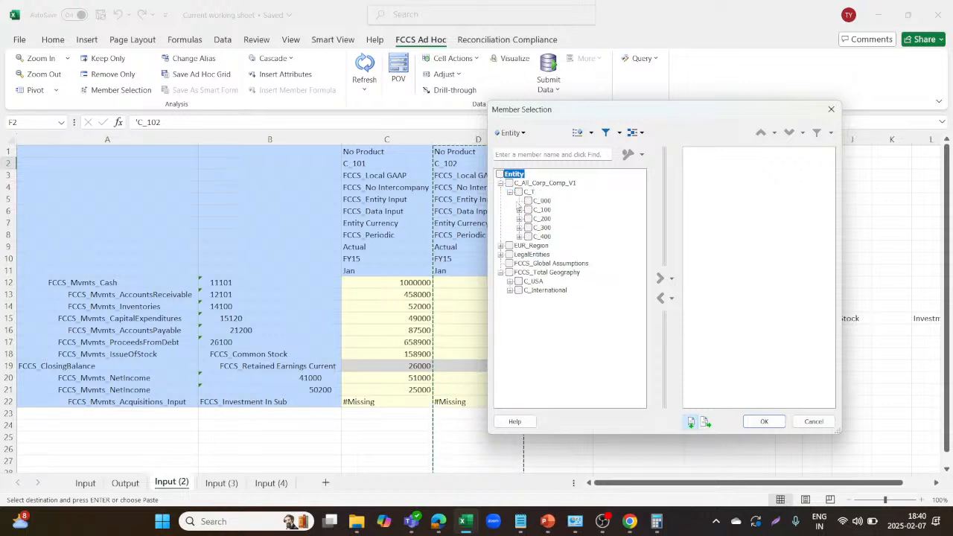
click(519, 210)
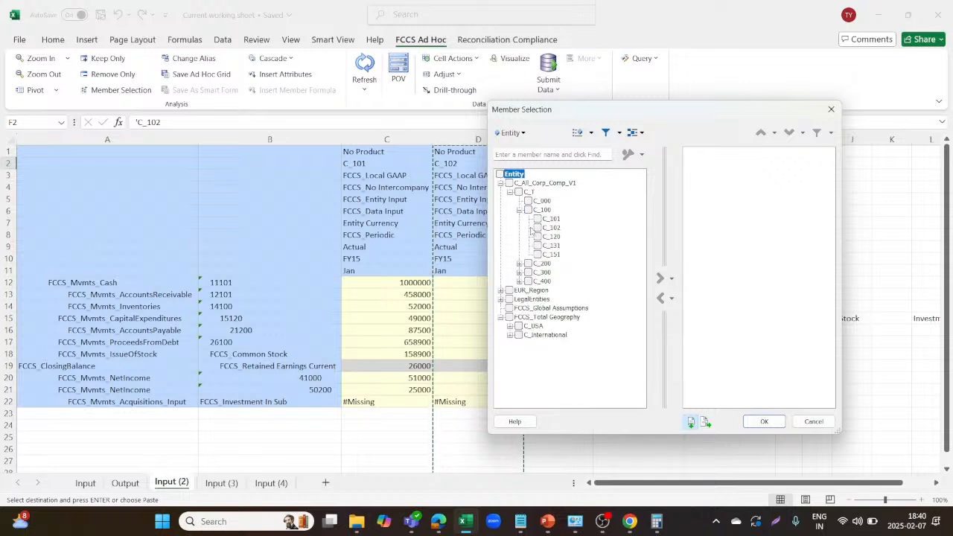
click(537, 237)
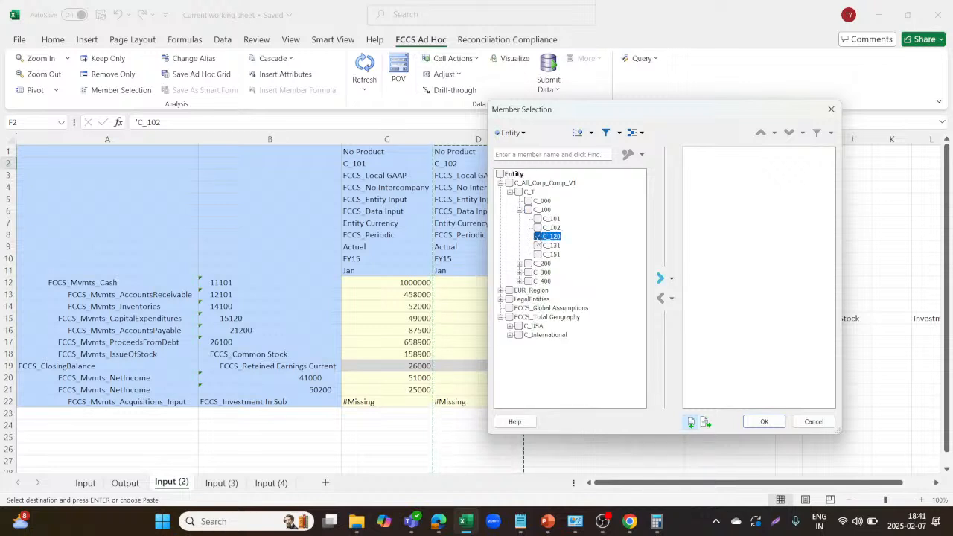
click(537, 246)
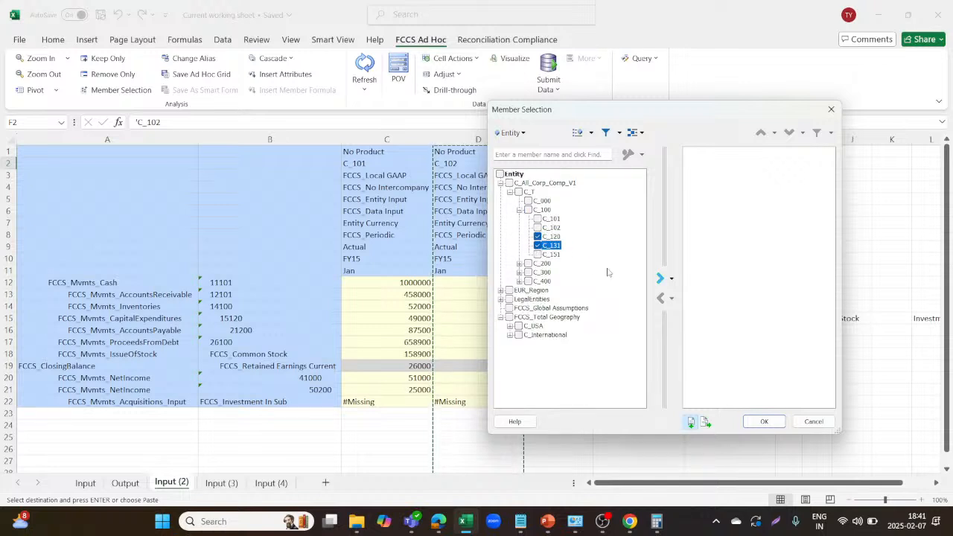
click(659, 277)
click(765, 420)
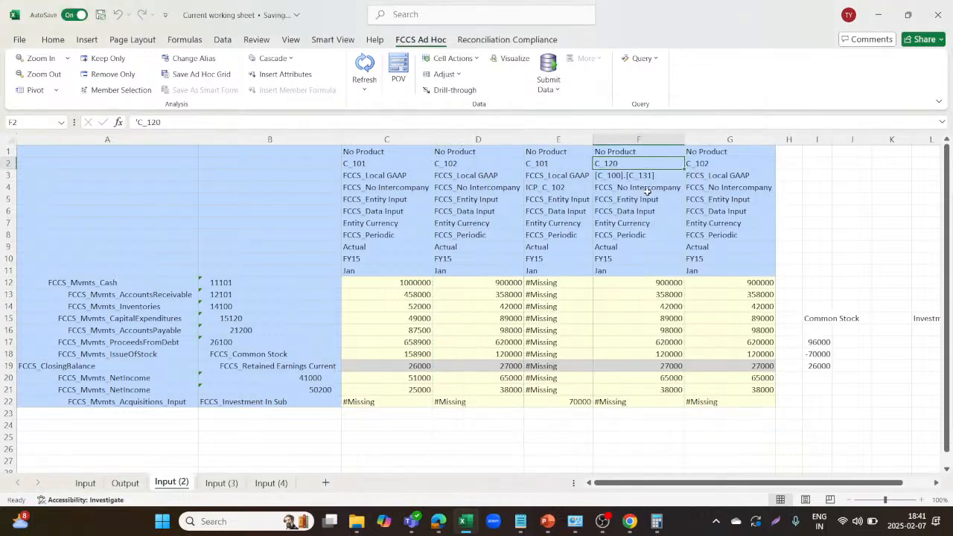
Copy [C_100].[C_131] from F3 into G2, restore FCCS_Local GAAP in F3 and refresh the ad hoc grid
click(647, 175)
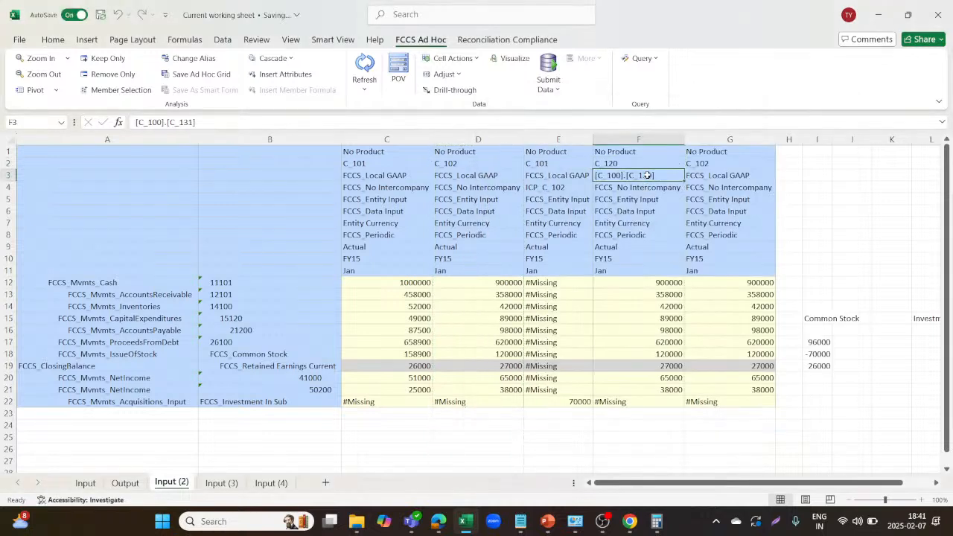
key(ctrl+c)
click(703, 163)
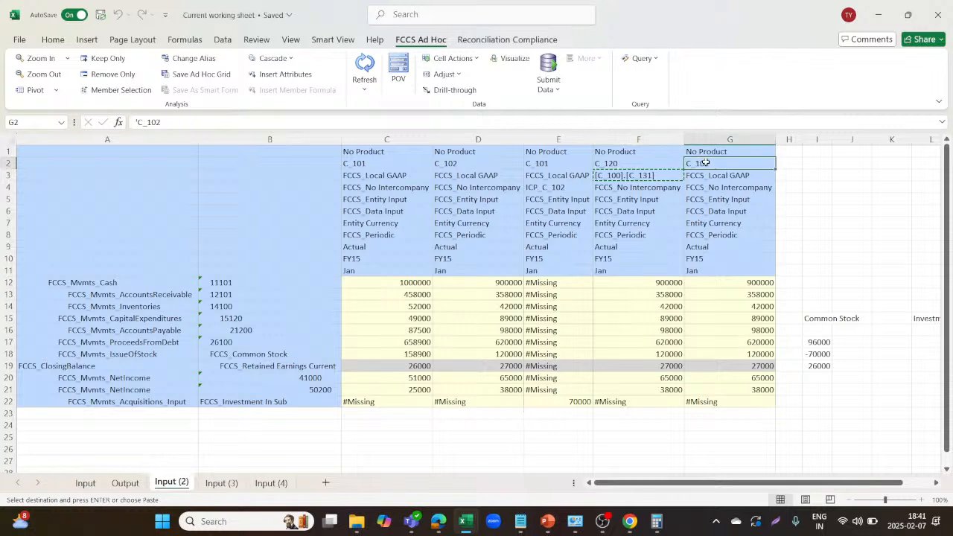
key(ctrl+v)
click(720, 177)
key(ctrl+c)
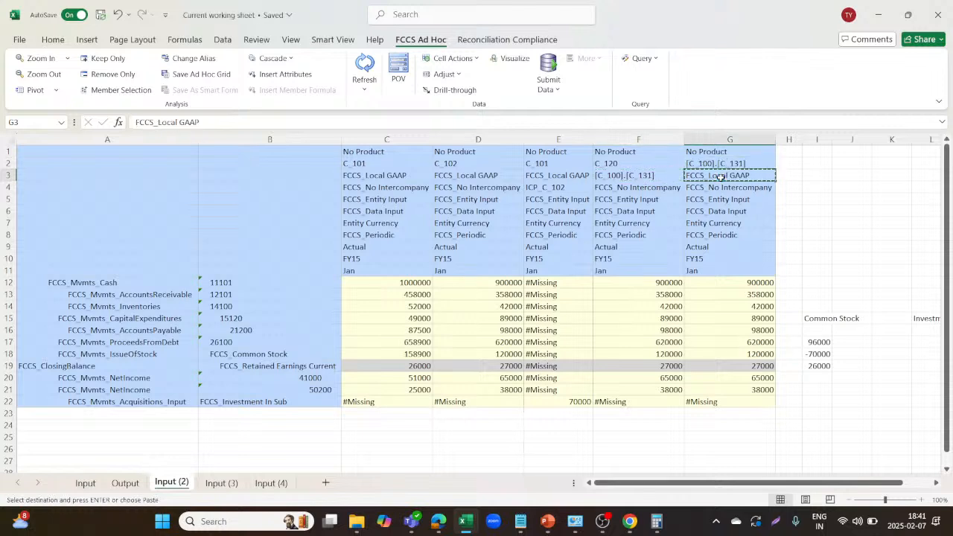
click(646, 176)
key(ctrl+v)
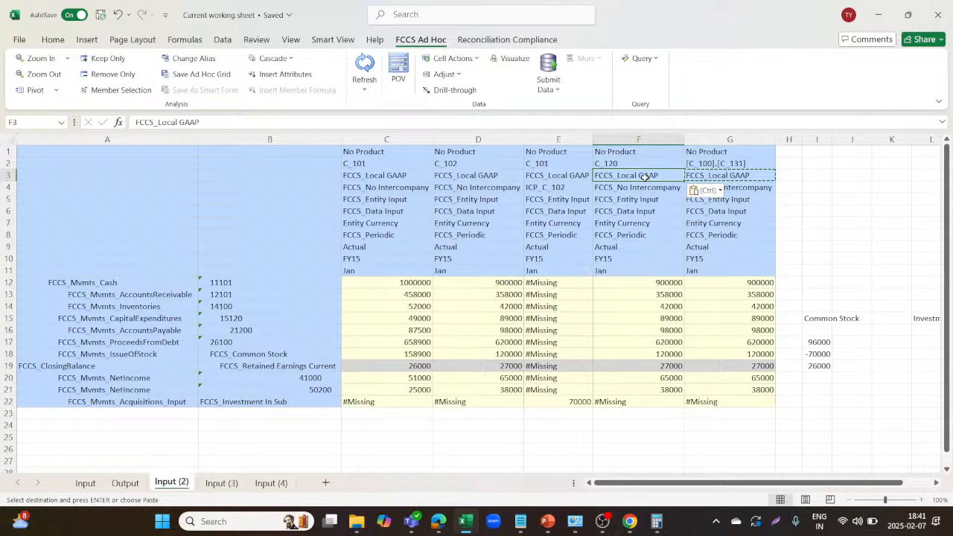
click(303, 199)
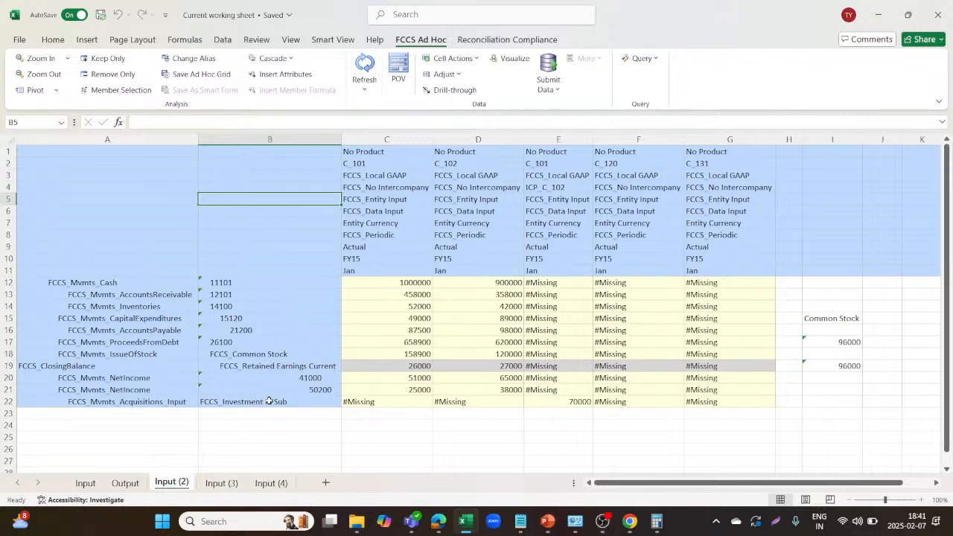
Duplicate the FCCS_Investment In Sub row 22 into row 23
click(8, 402)
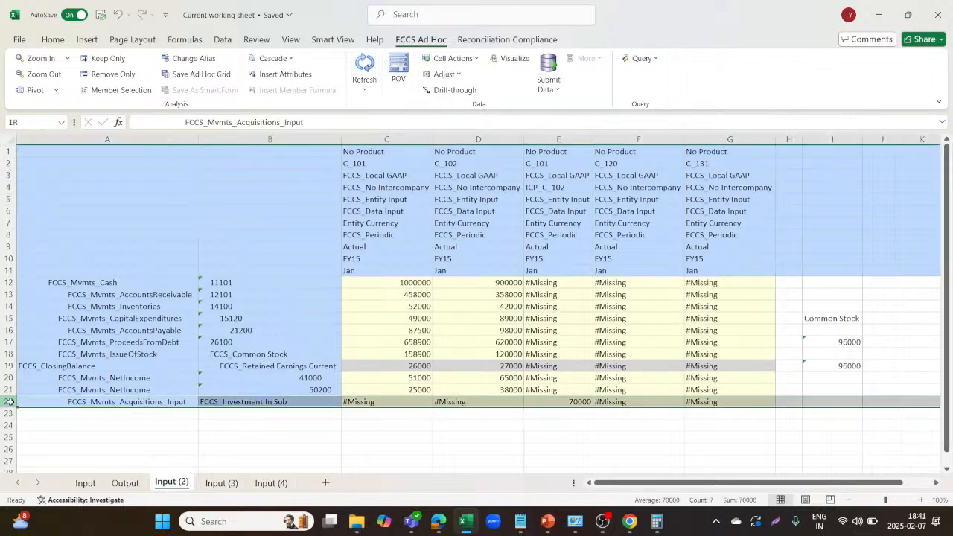
key(ctrl+c)
click(8, 414)
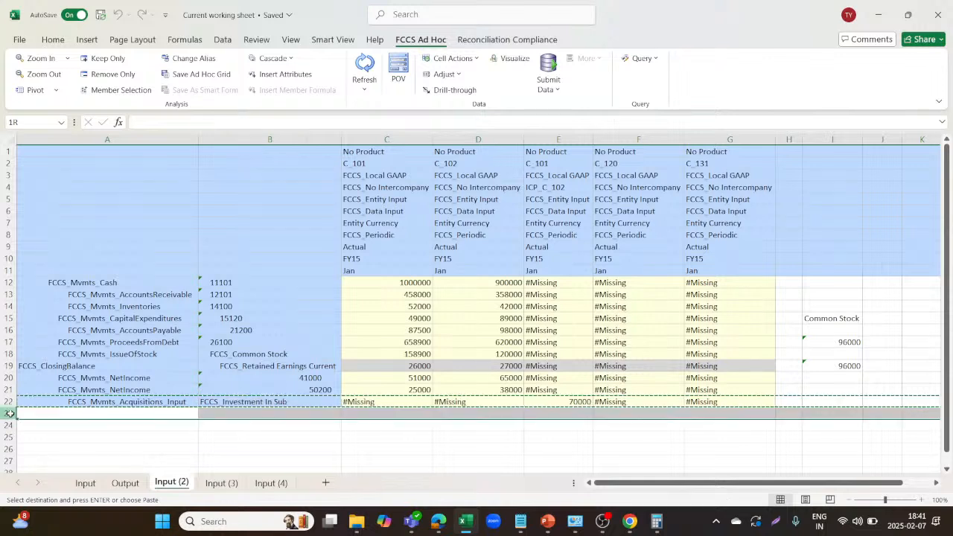
key(ctrl+v)
click(146, 310)
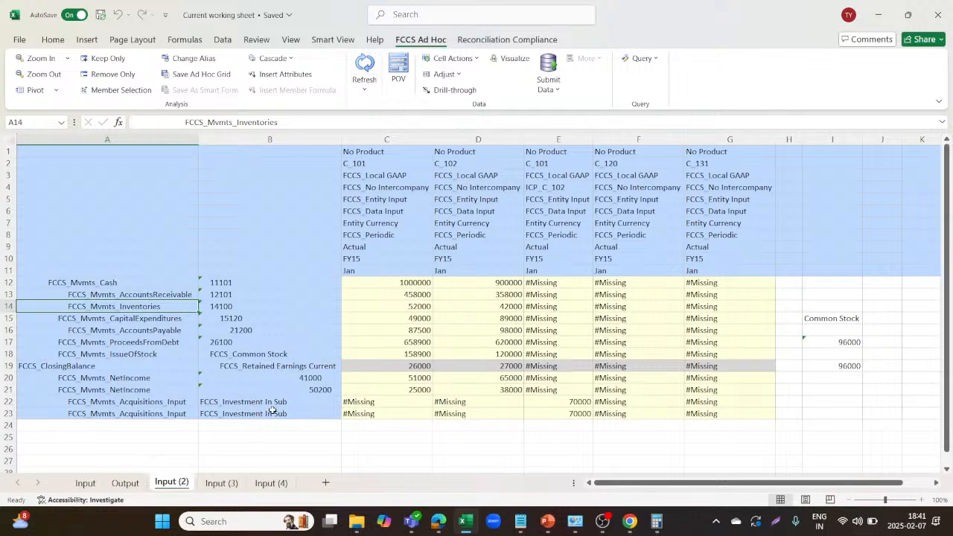
Open the Account Member Selection for B23, expand FCCS_Balance Sheet and bring up the alias table choices
click(272, 412)
click(121, 89)
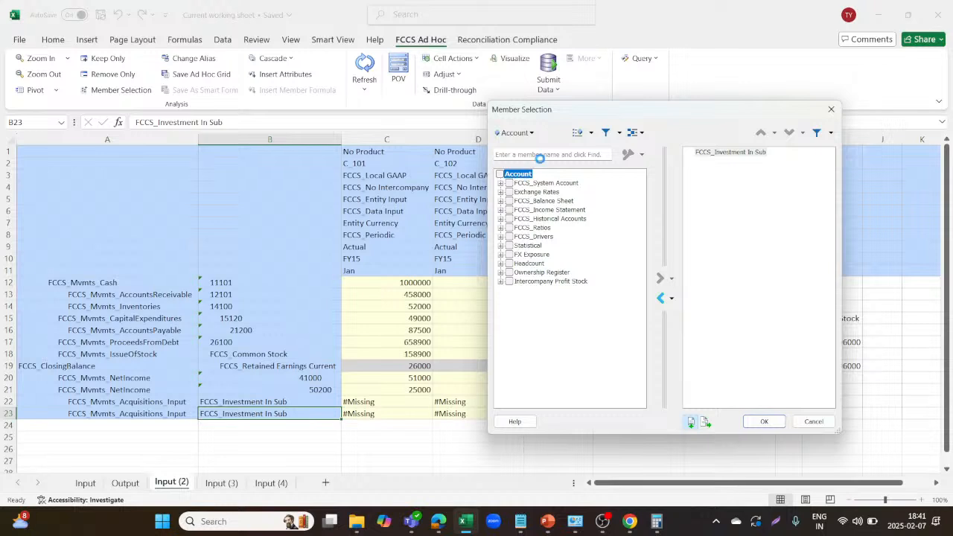
click(640, 133)
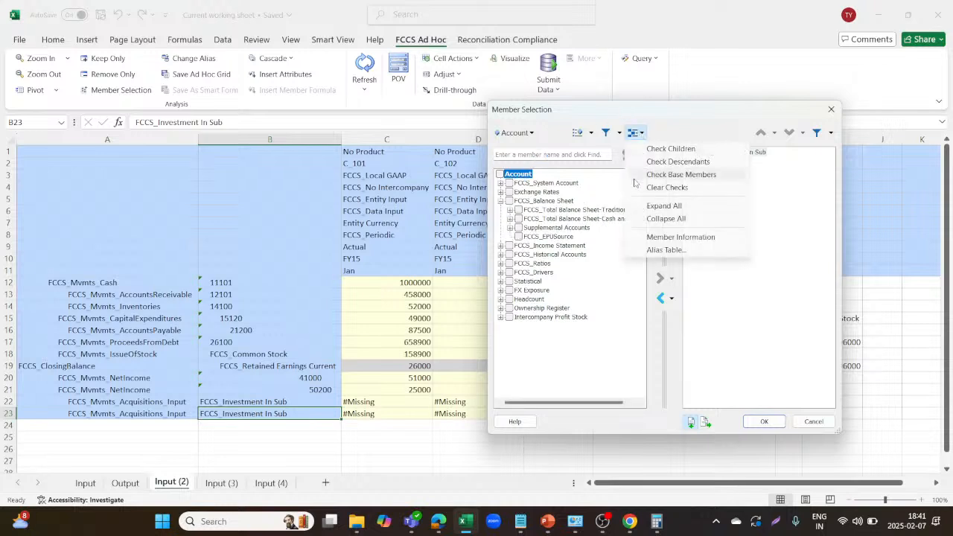
click(655, 251)
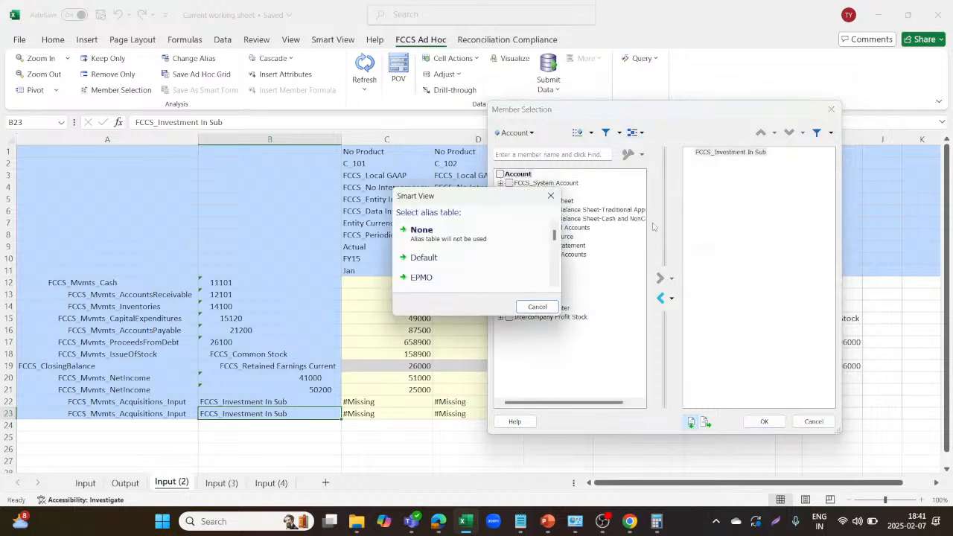
Use the Default alias table to search the Account members for "Investment" and expand Investment In Equity Companies
click(468, 260)
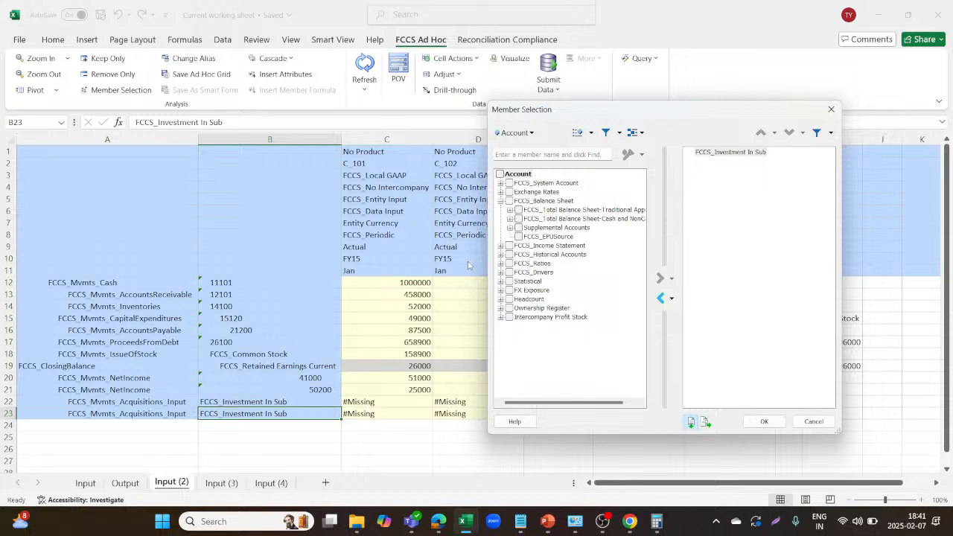
click(556, 154)
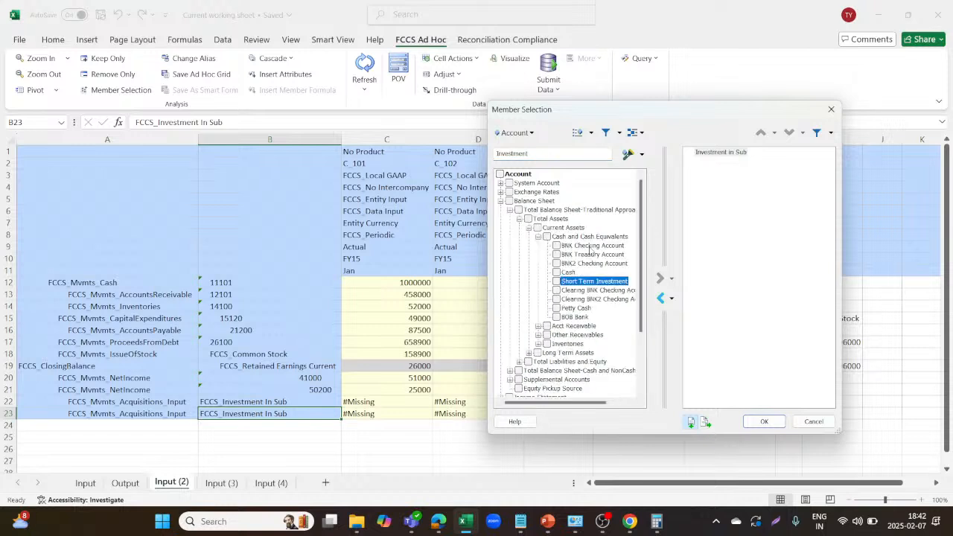
click(573, 154)
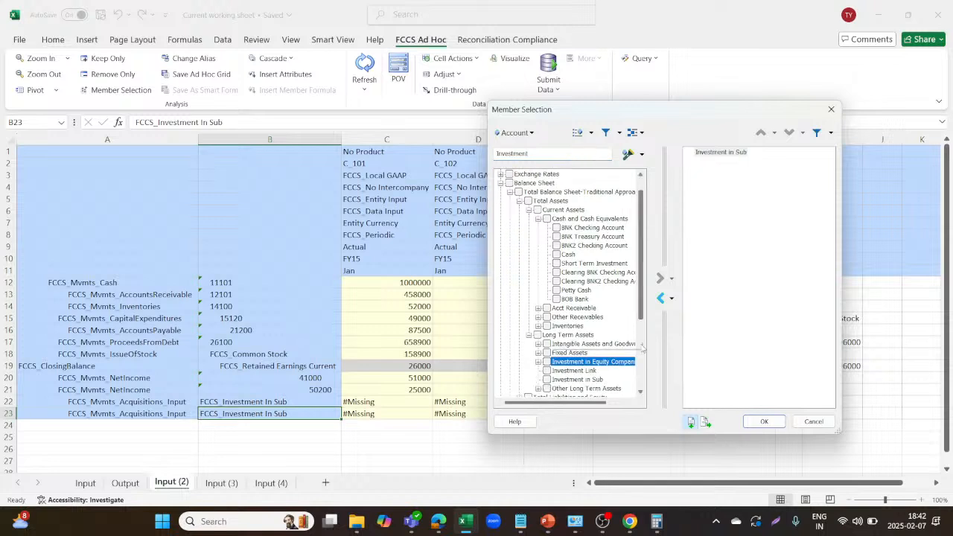
drag(665, 340, 713, 340)
click(538, 363)
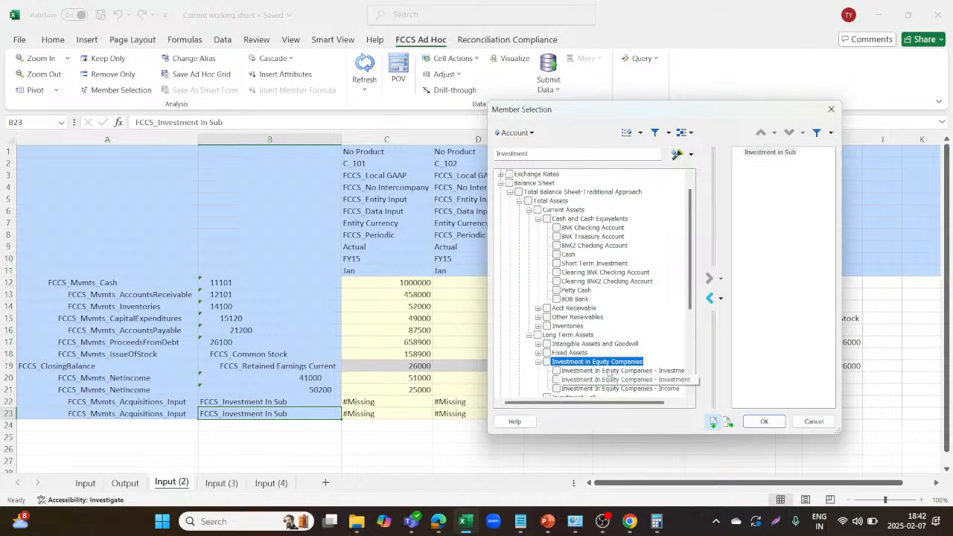
Replace the account member in B23 with Investment In Equity Companies - Investment
click(557, 370)
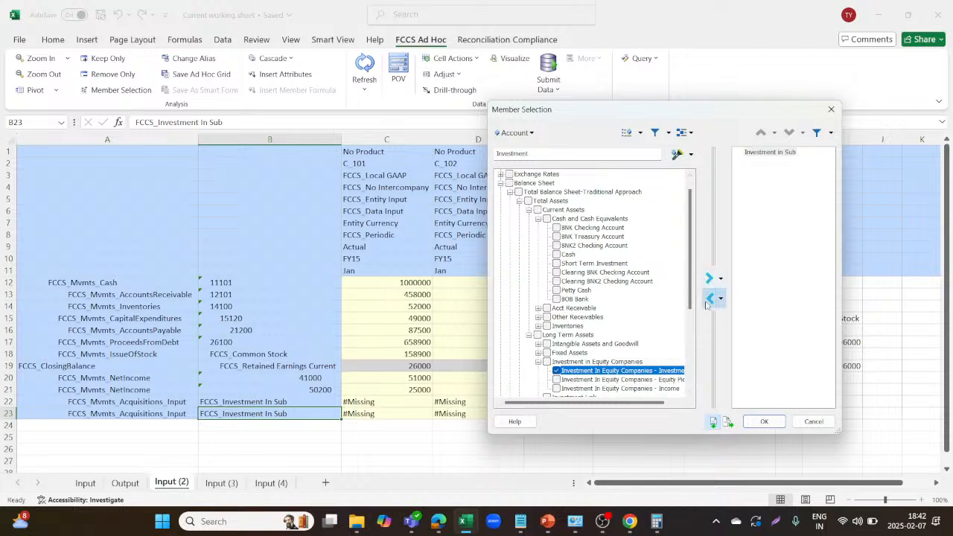
click(709, 278)
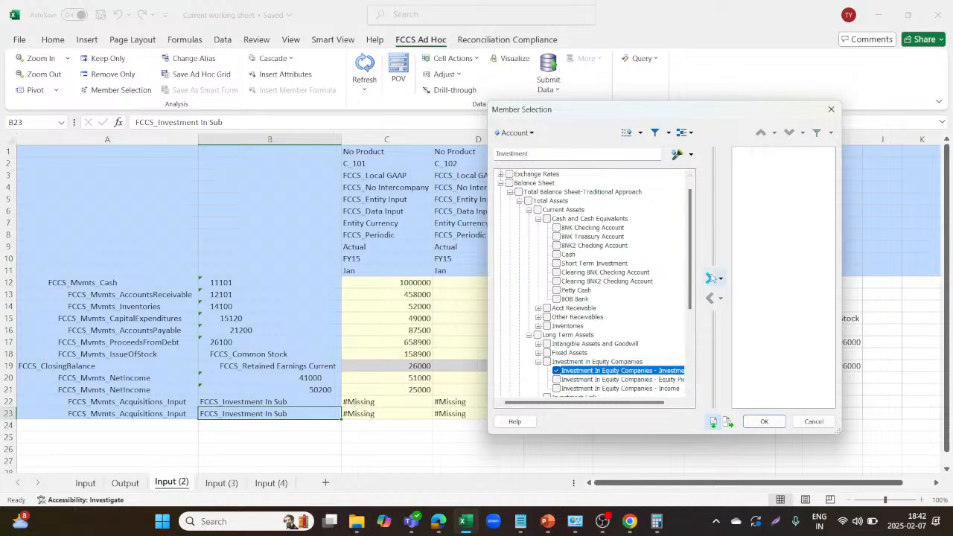
click(755, 421)
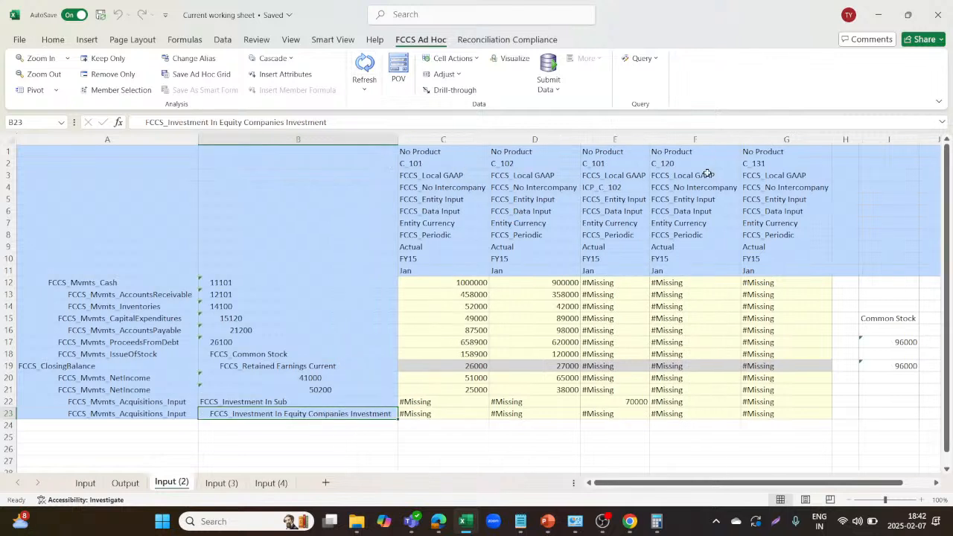
Browse the Intercompany members available for cell E4 under FCCS_Intercompany Entities, looking for the C_120 partner
click(710, 164)
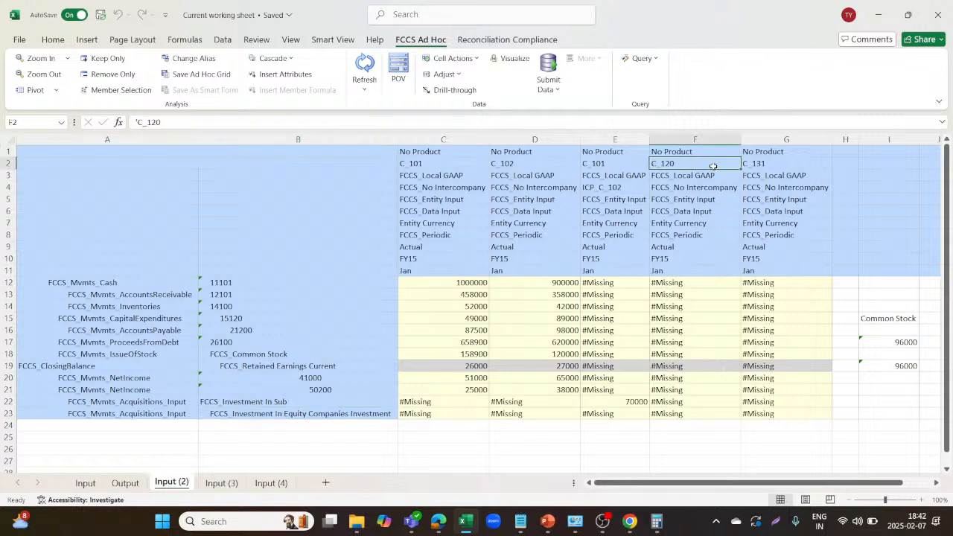
click(619, 166)
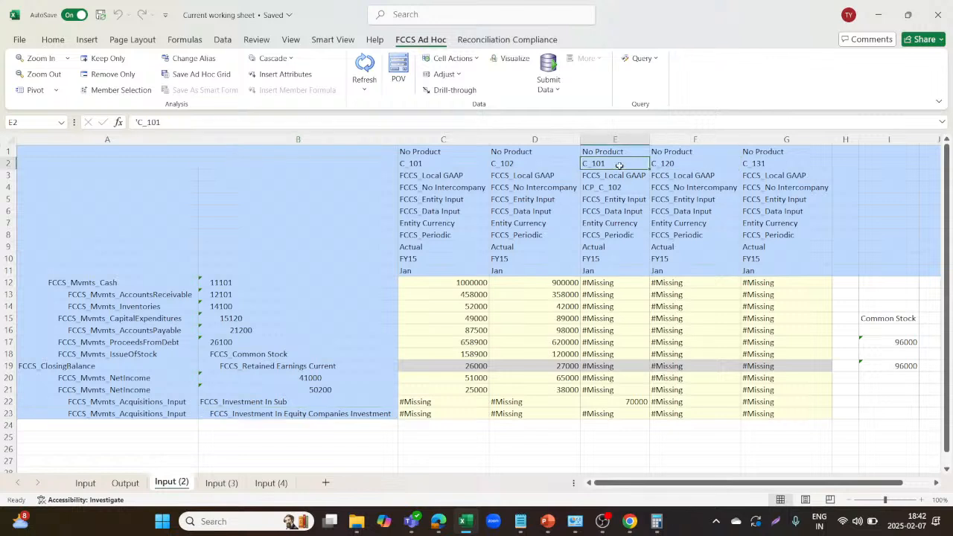
click(617, 187)
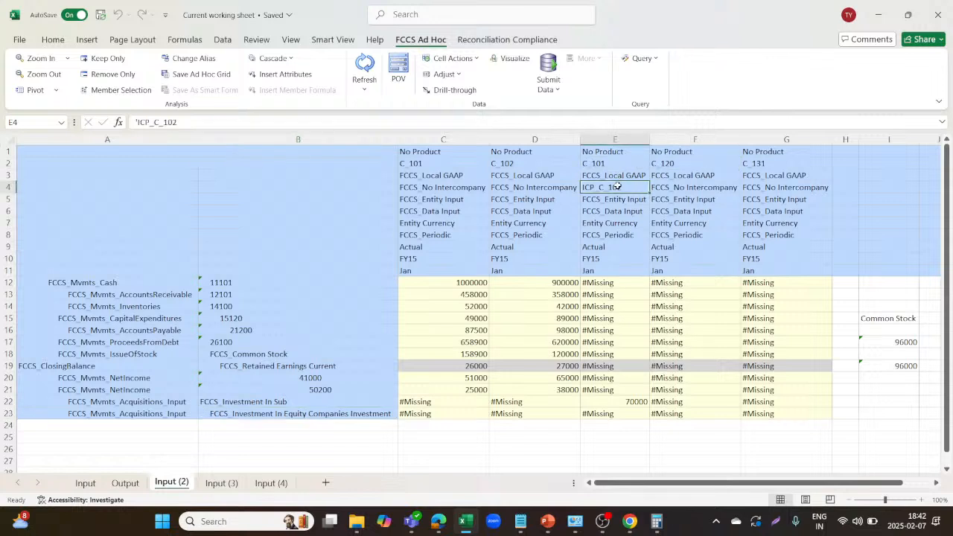
click(134, 92)
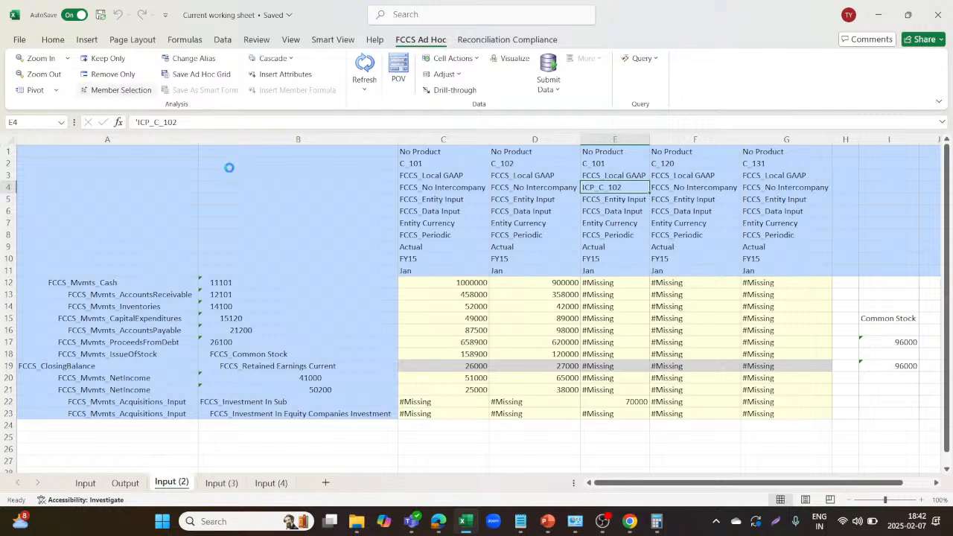
click(501, 183)
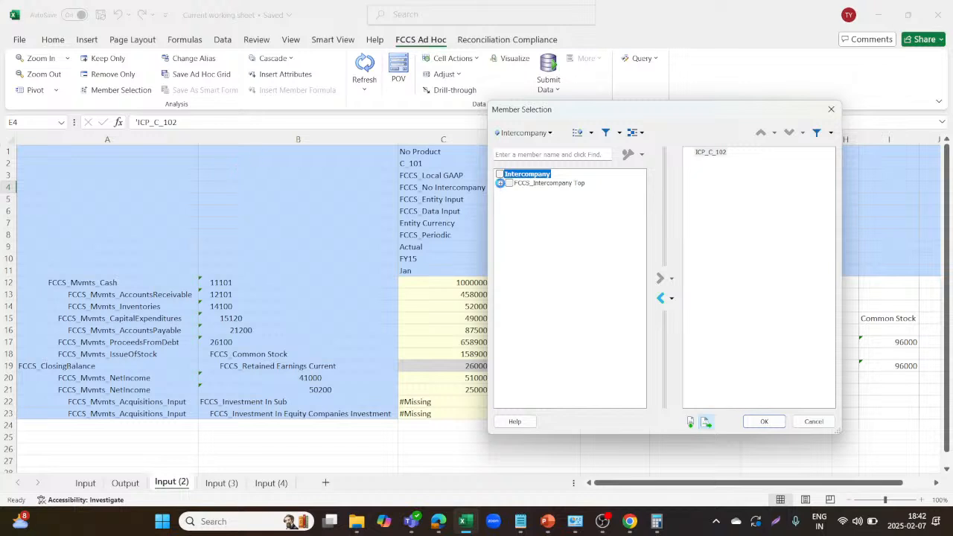
click(509, 201)
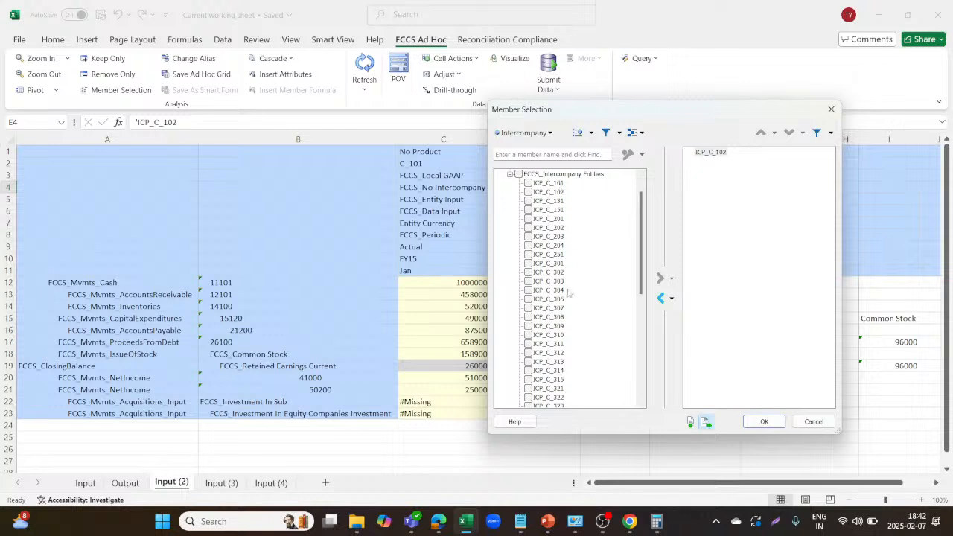
scroll(564, 300, down, 8)
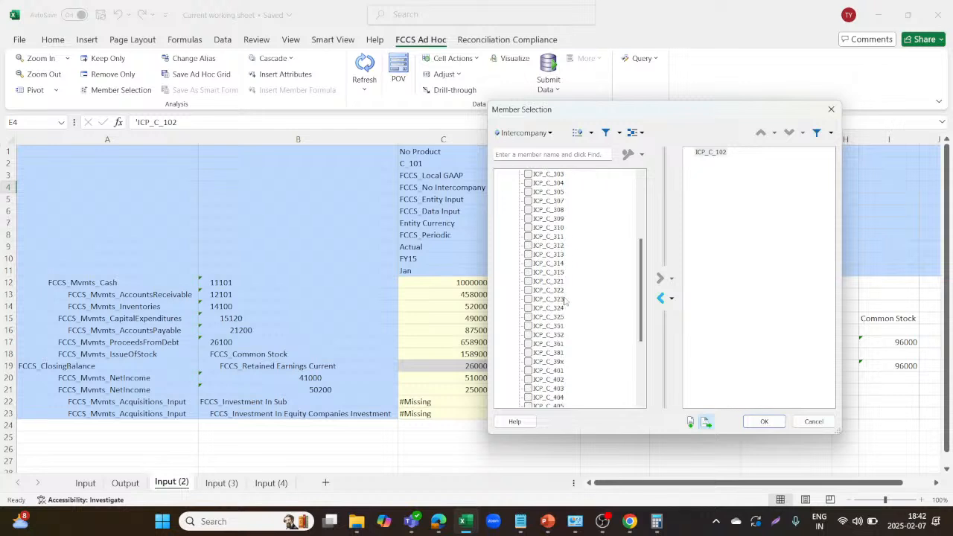
scroll(564, 300, up, 8)
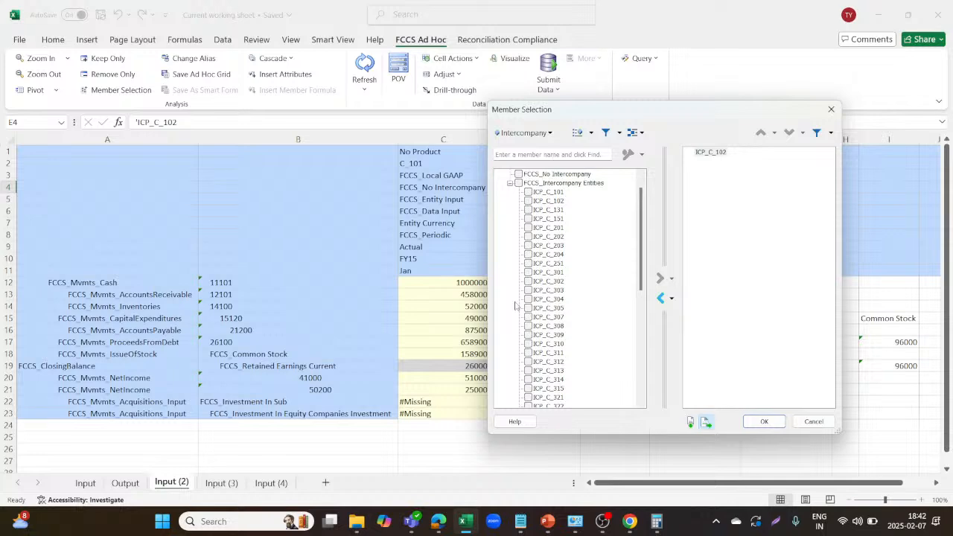
Switch to the Oracle Financial Consolidation and Close application in the browser and display the Entity dimension in the dimension editor
mouse_move(438, 521)
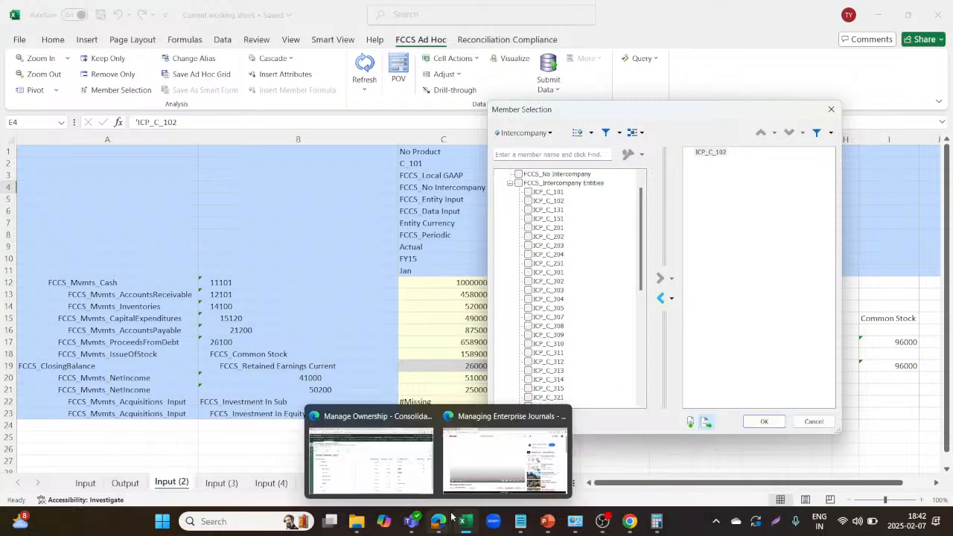
click(410, 484)
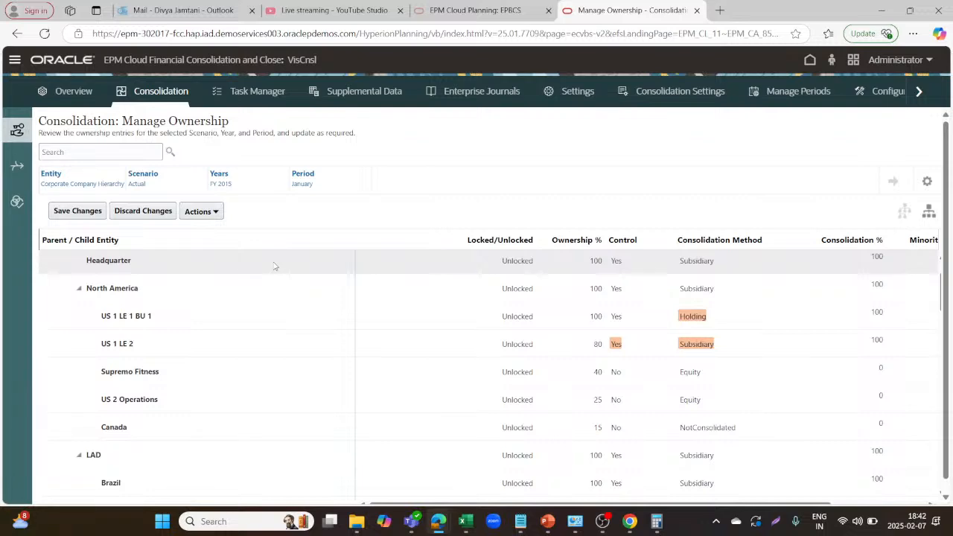
click(15, 59)
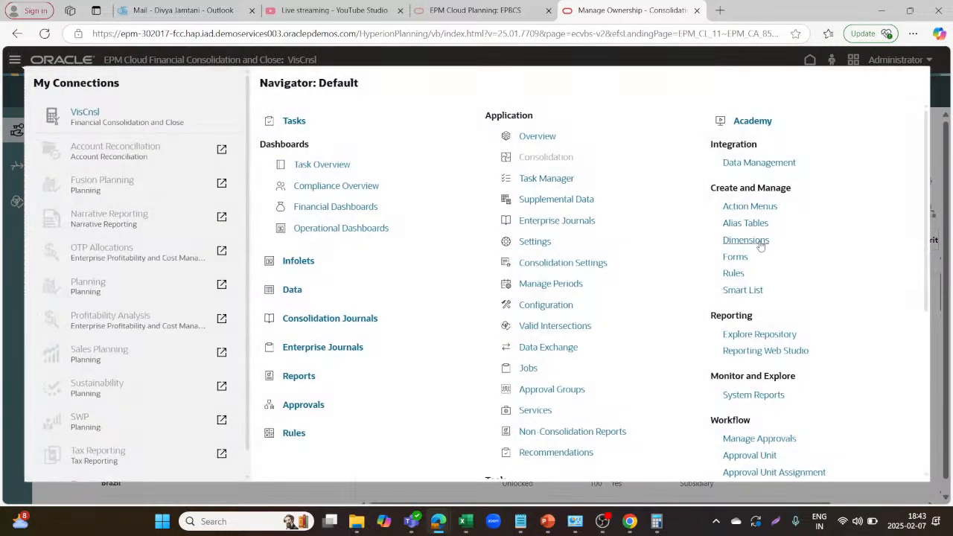
click(758, 244)
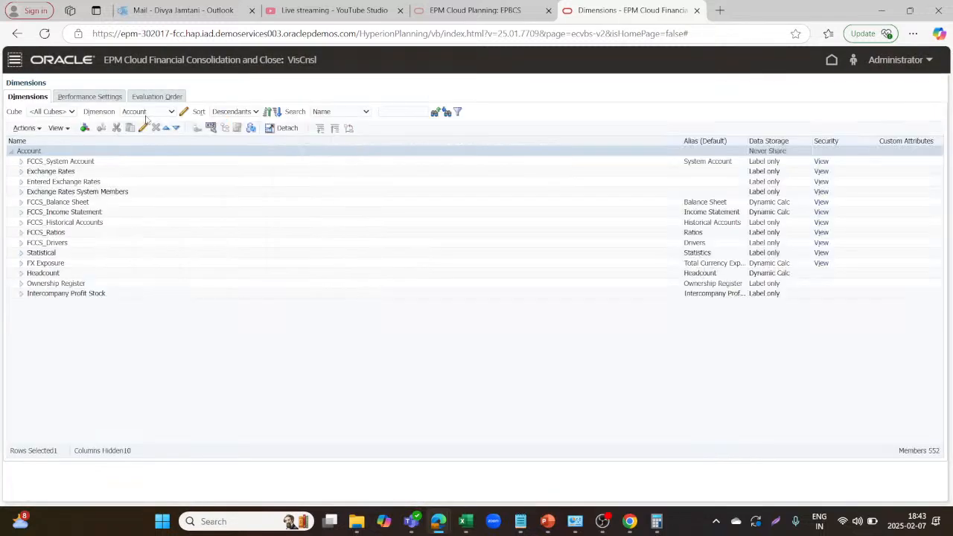
click(146, 116)
click(132, 187)
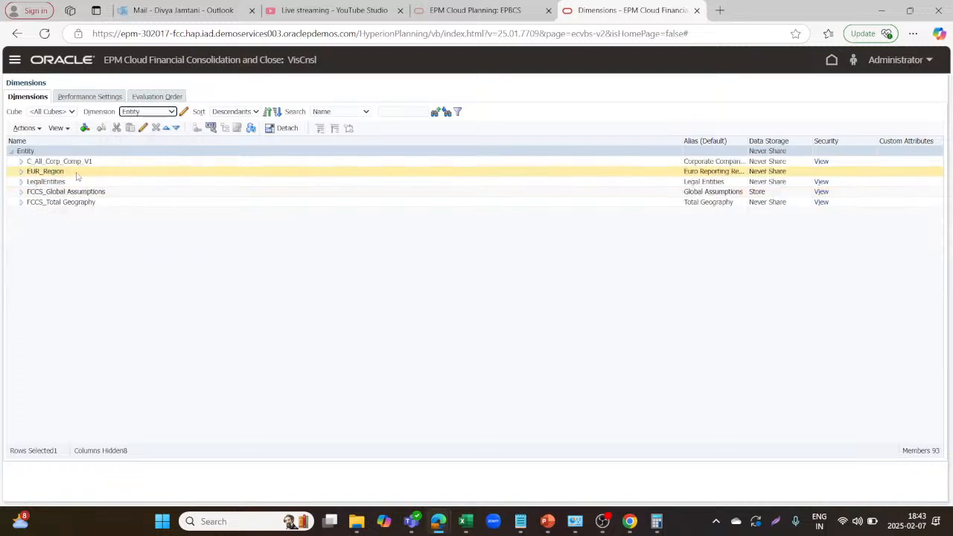
Expand C_All_Corp_Comp_V1, C_T and C_100, and open entity C_120 for editing
click(20, 161)
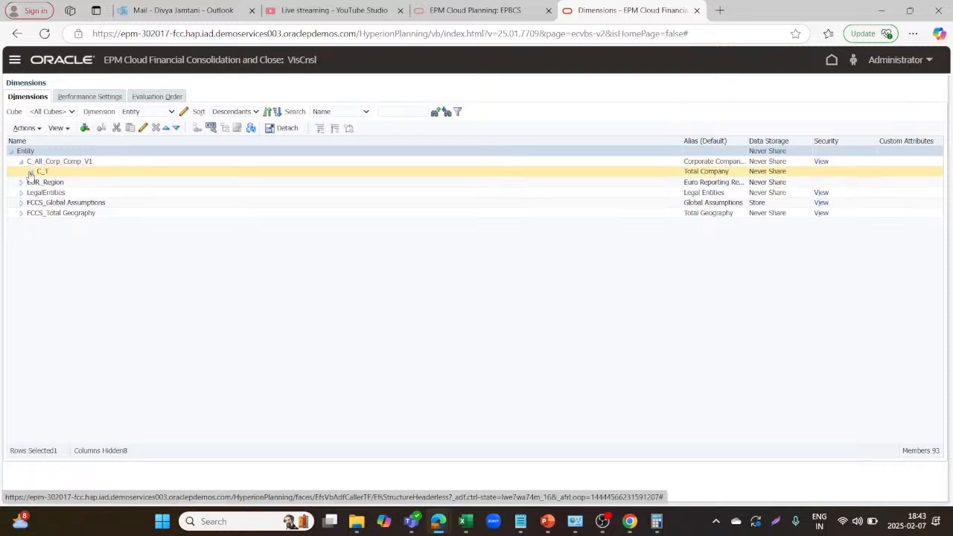
click(31, 172)
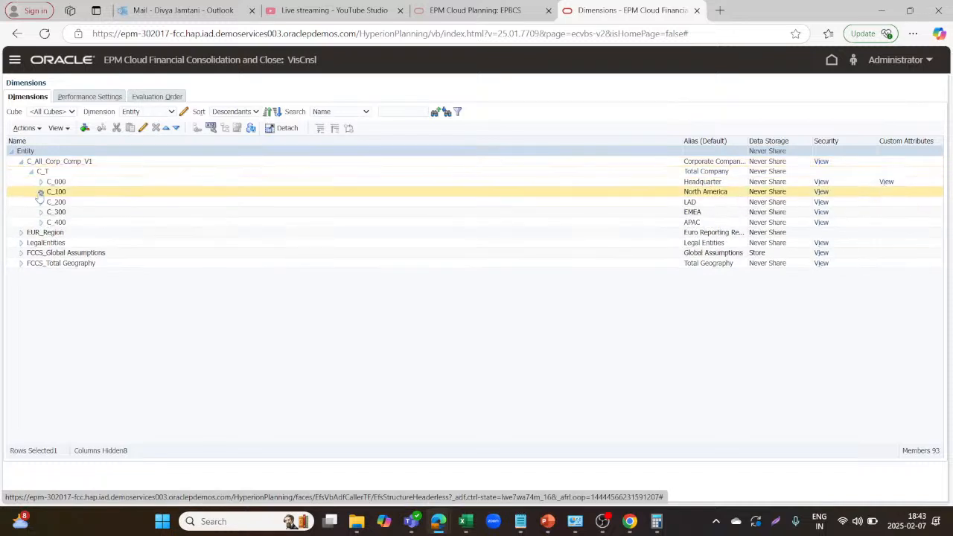
click(41, 193)
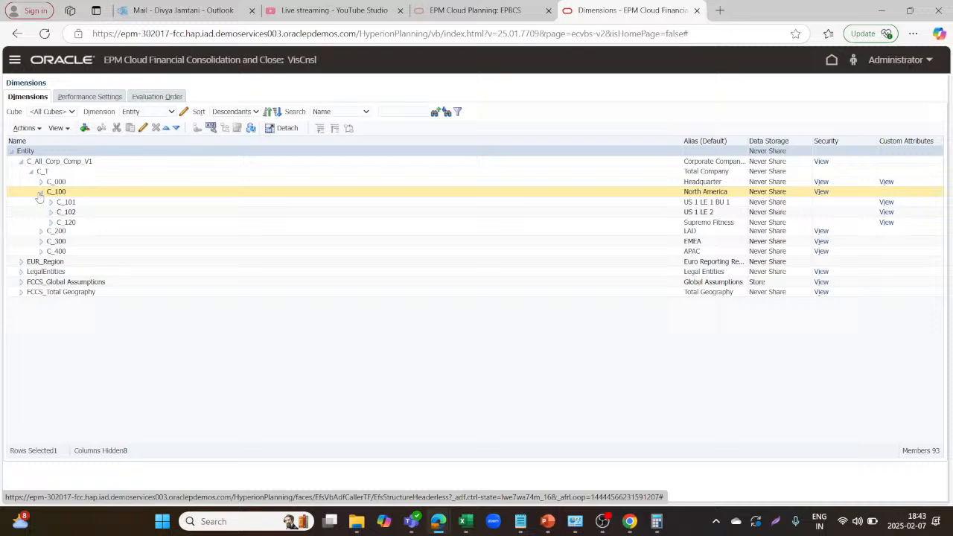
click(65, 222)
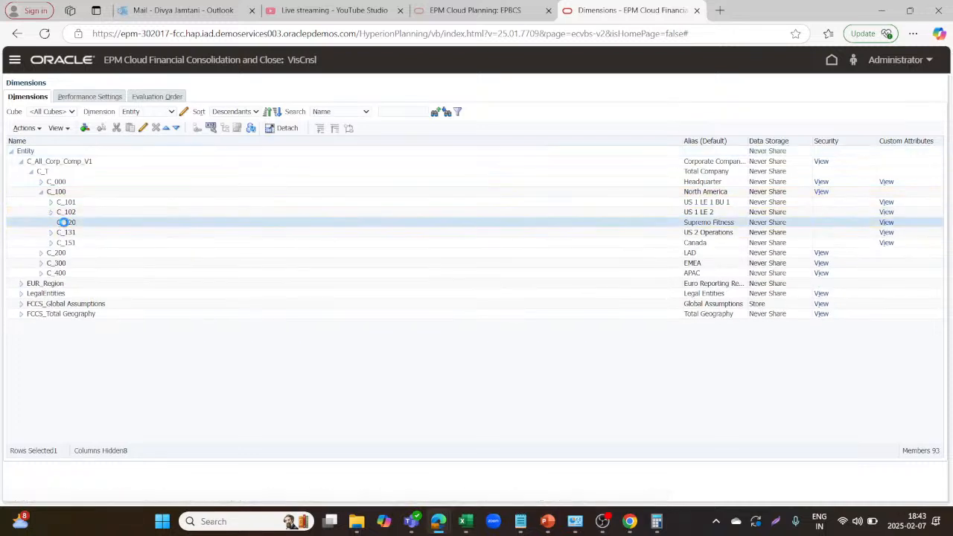
click(142, 129)
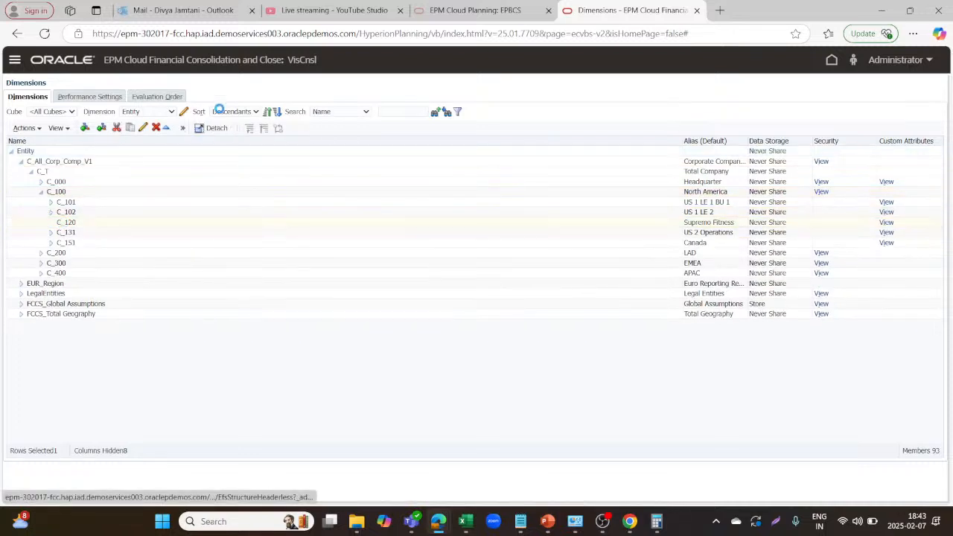
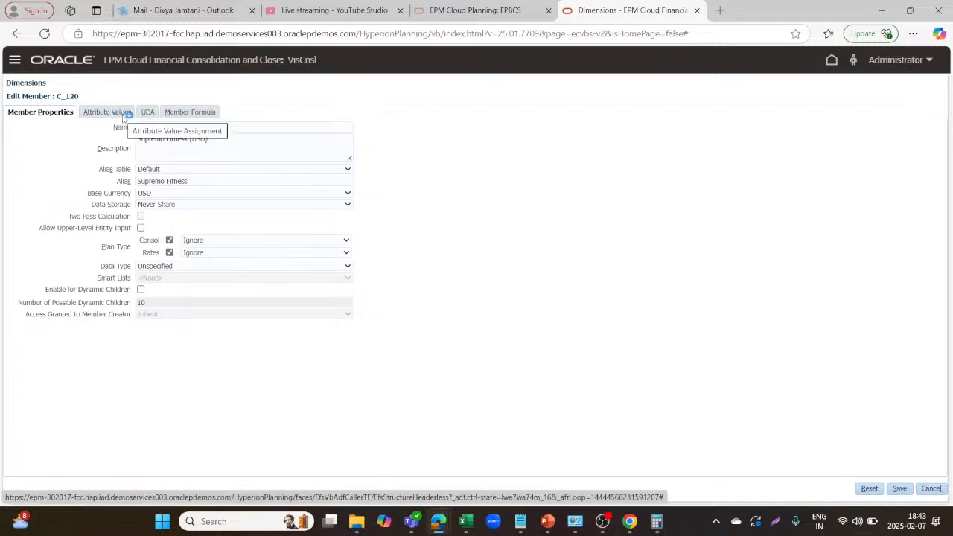
Examine the Intercompany Entity attribute assignment of C_120 and close the member without saving
click(125, 115)
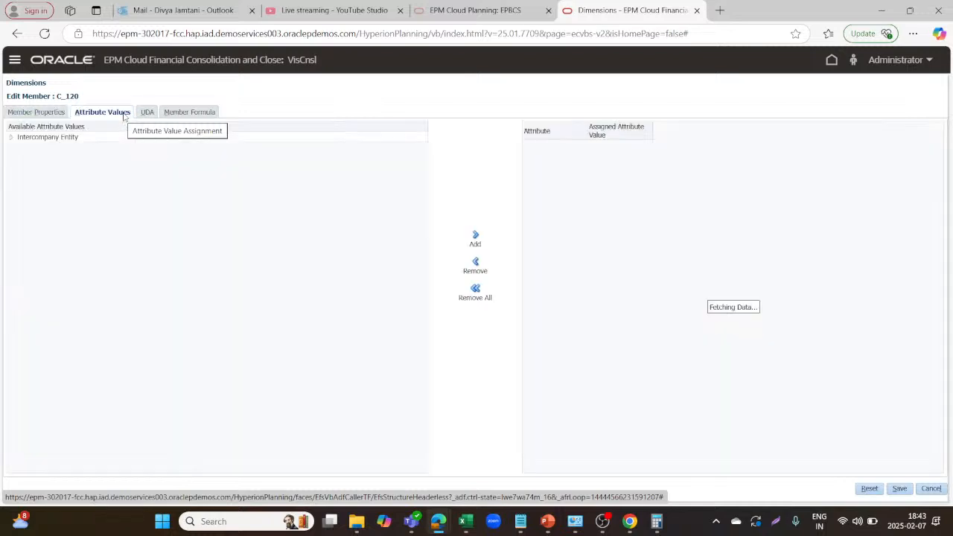
click(41, 137)
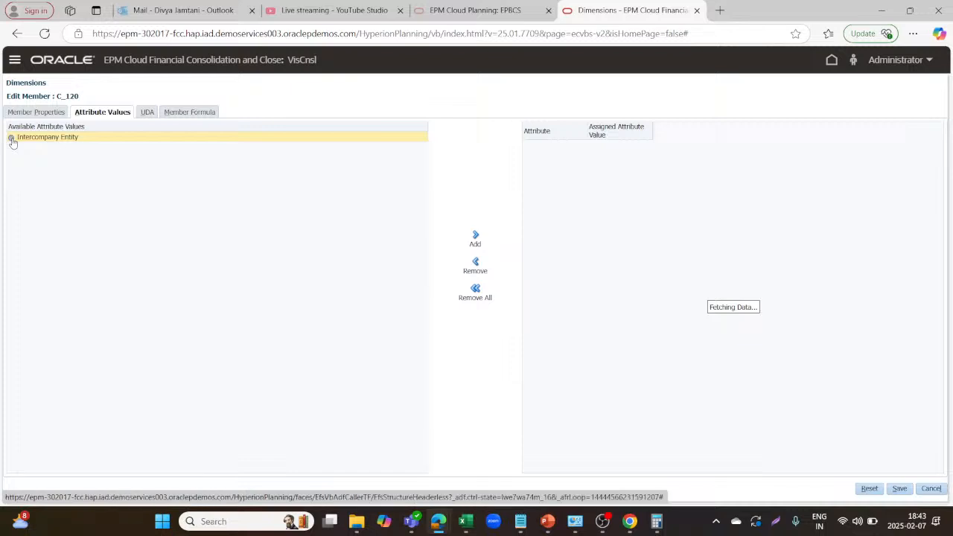
click(11, 139)
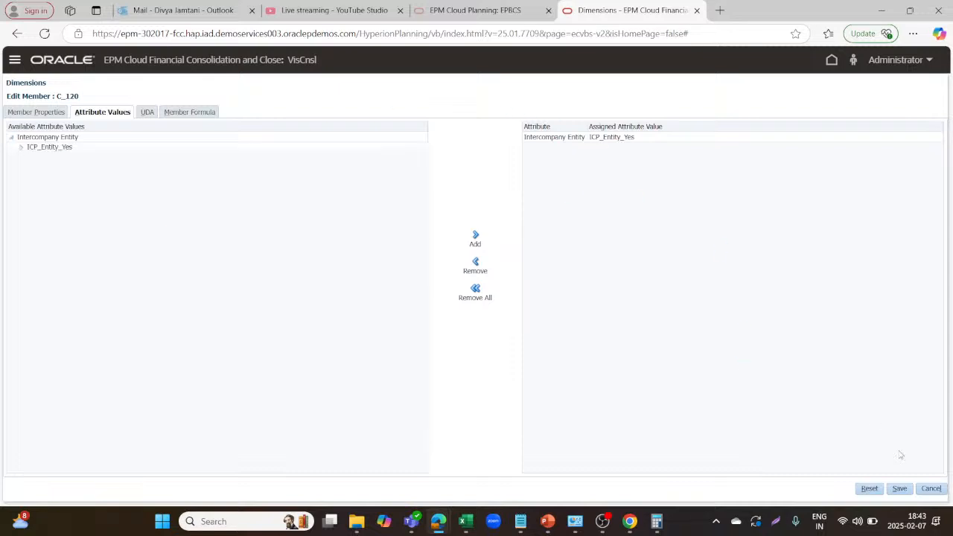
click(931, 488)
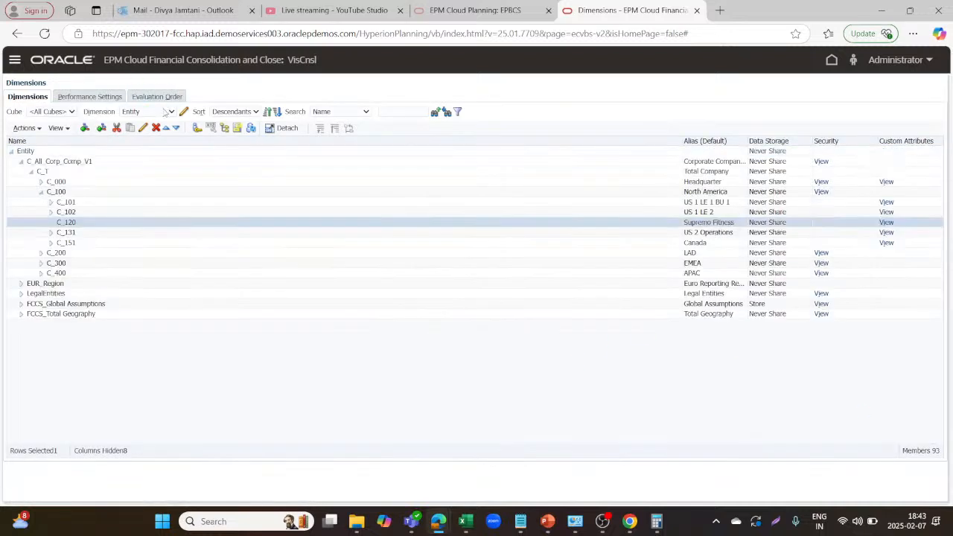
Display the Intercompany dimension and look through the members under FCCS_Intercompany Entities
click(165, 111)
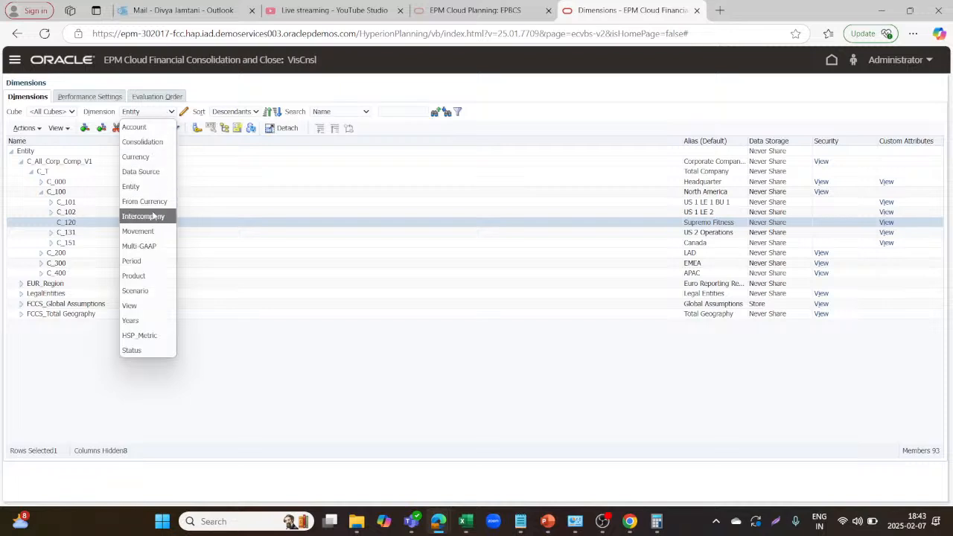
click(152, 213)
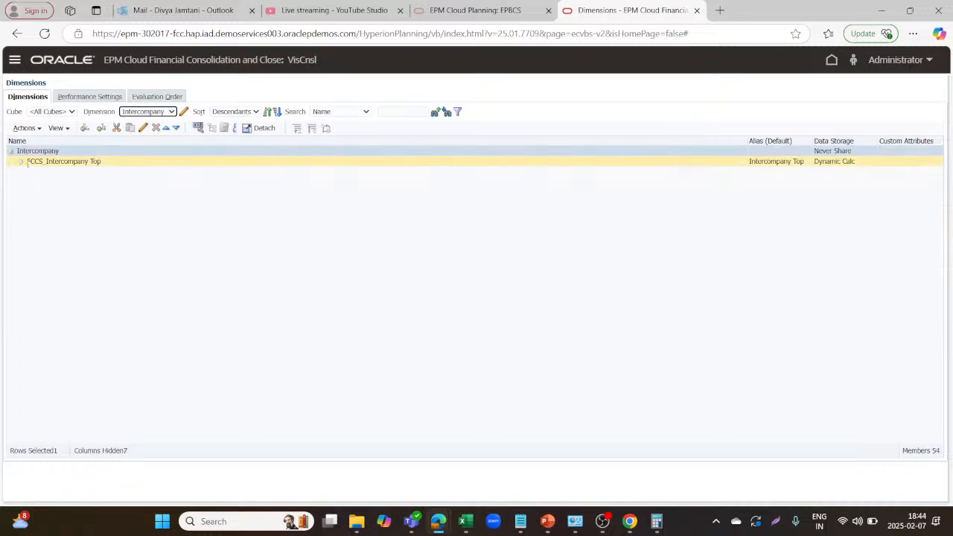
click(21, 161)
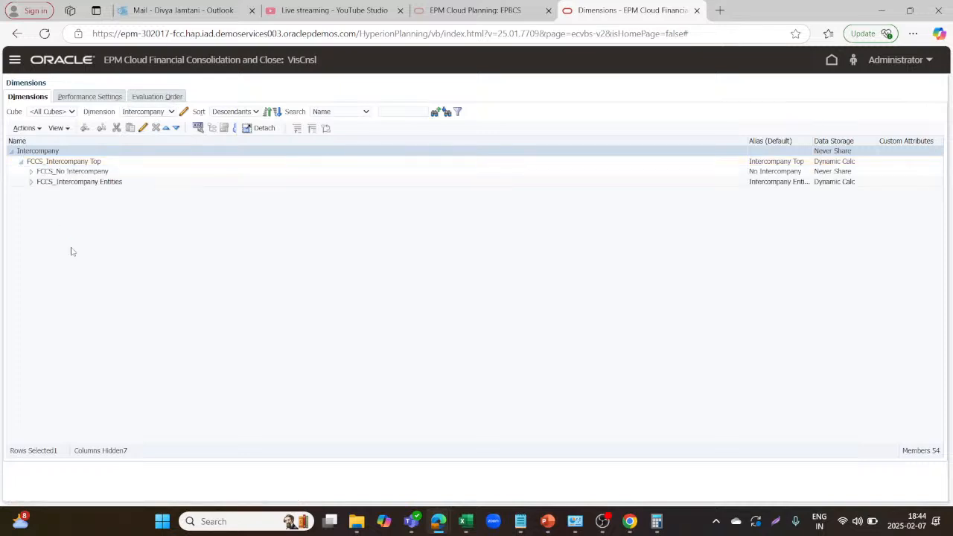
click(30, 183)
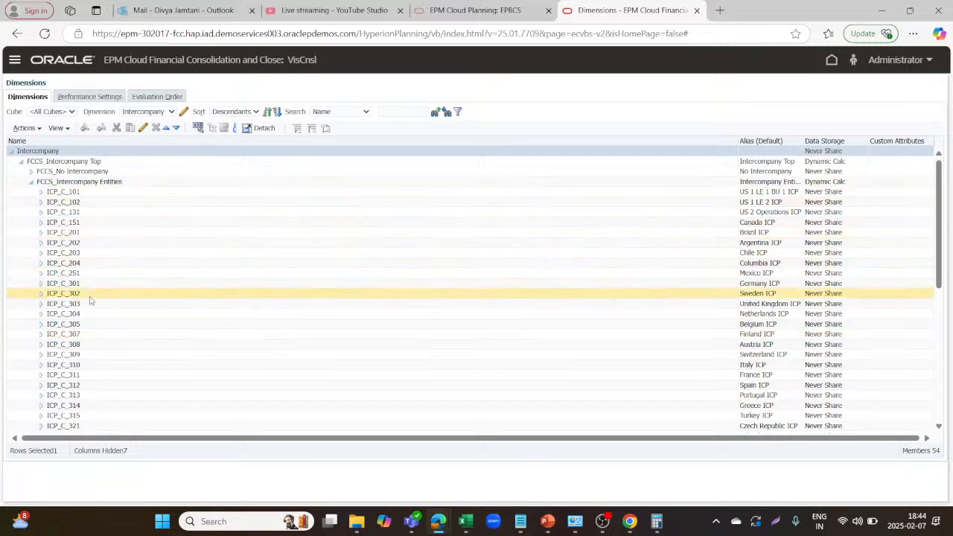
scroll(90, 300, down, 2)
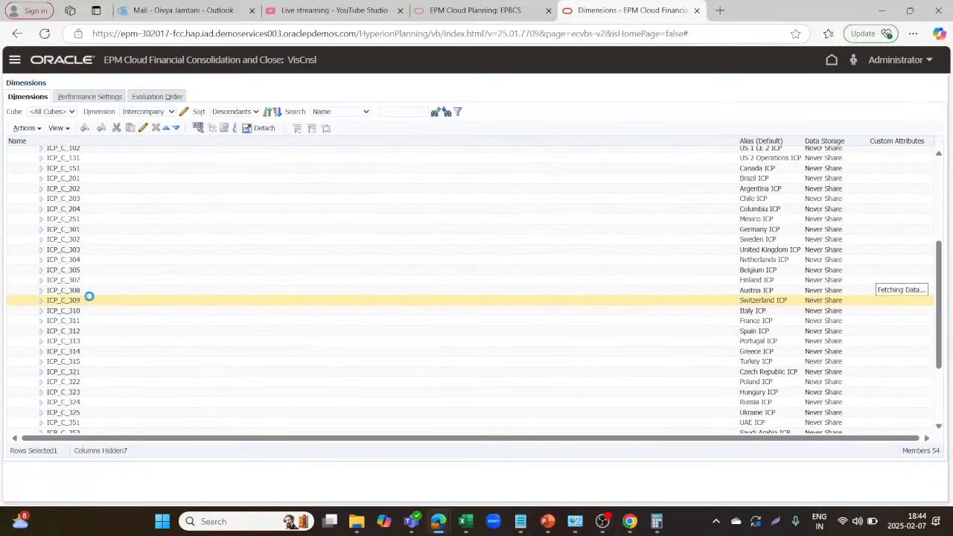
Find ICP_C_120 in the Intercompany dimension, copy its member name and switch to the Excel ad hoc sheet
scroll(90, 300, down, 6)
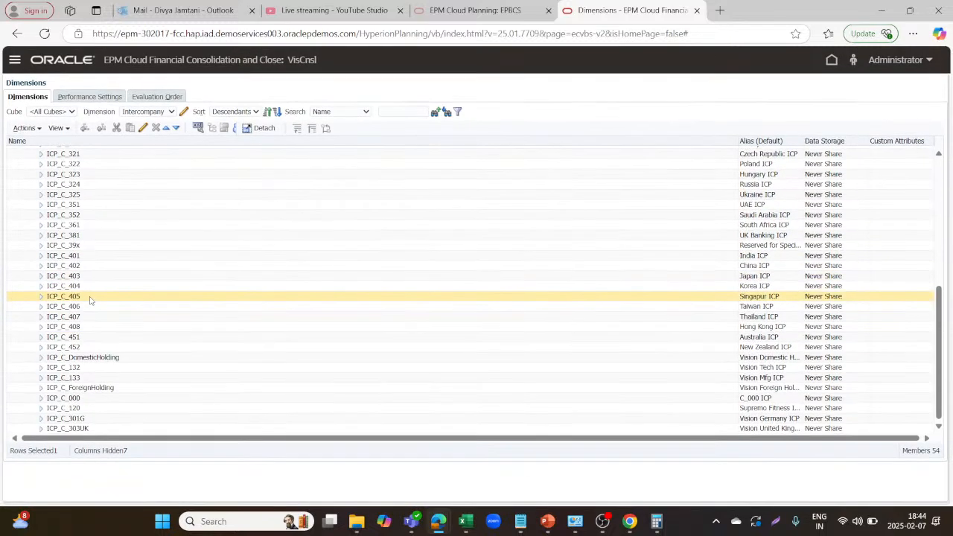
click(90, 300)
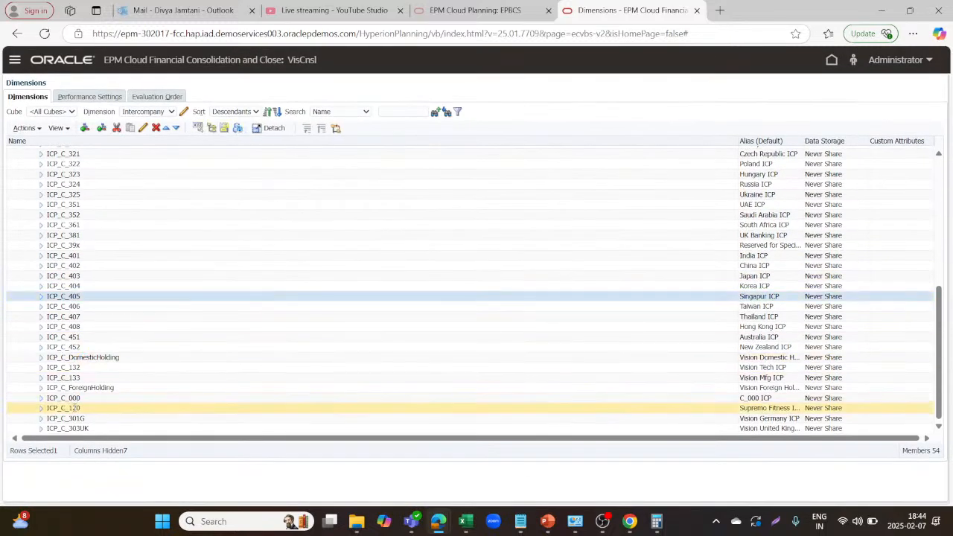
click(74, 408)
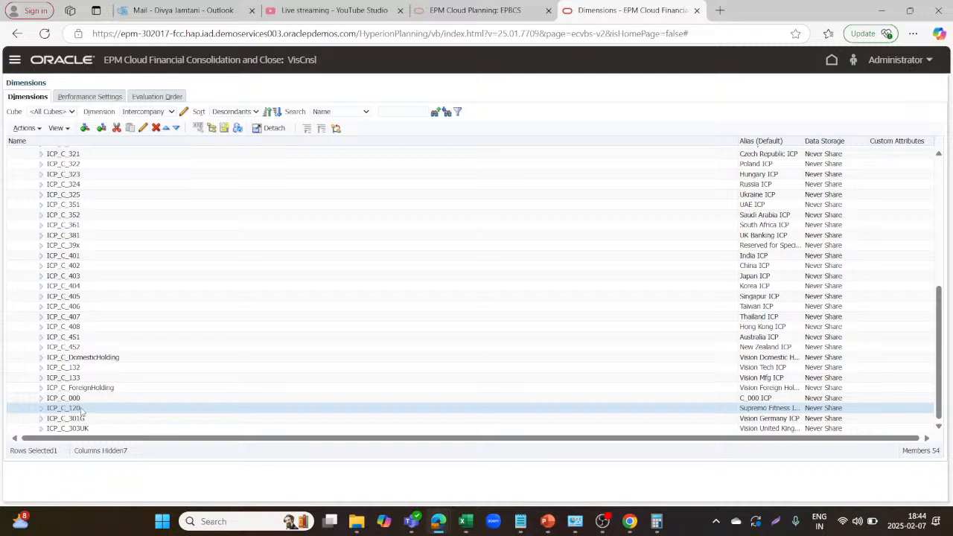
drag(78, 405, 47, 410)
key(ctrl+c)
key(alt+Tab)
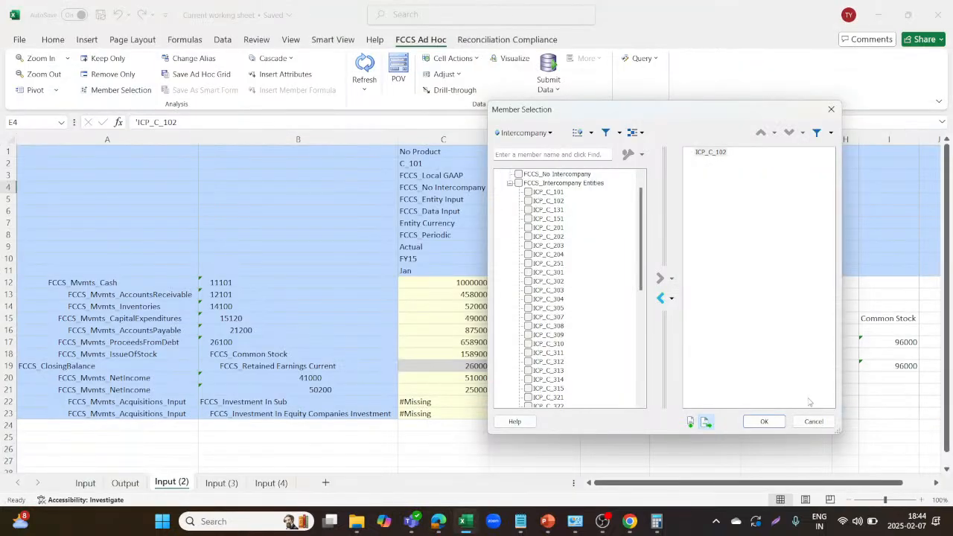
Cancel the member selection, replace the intercompany member in E4 with the copied ICP_C_120, and refresh the grid
click(813, 421)
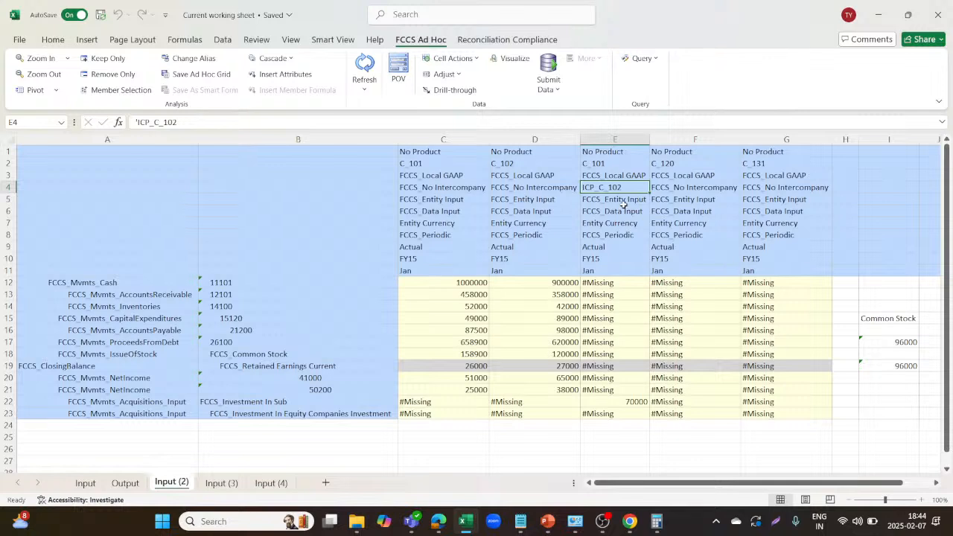
key(ctrl+v)
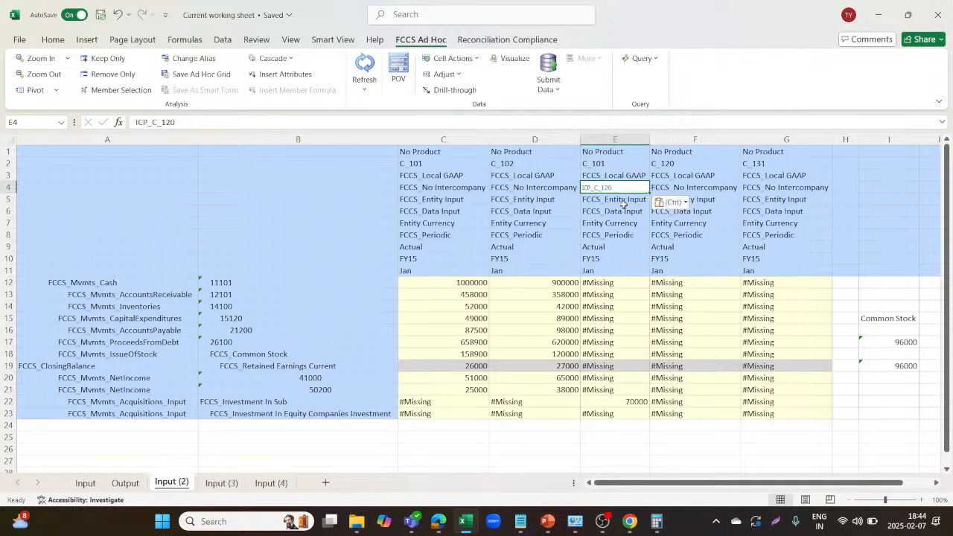
click(298, 186)
click(368, 69)
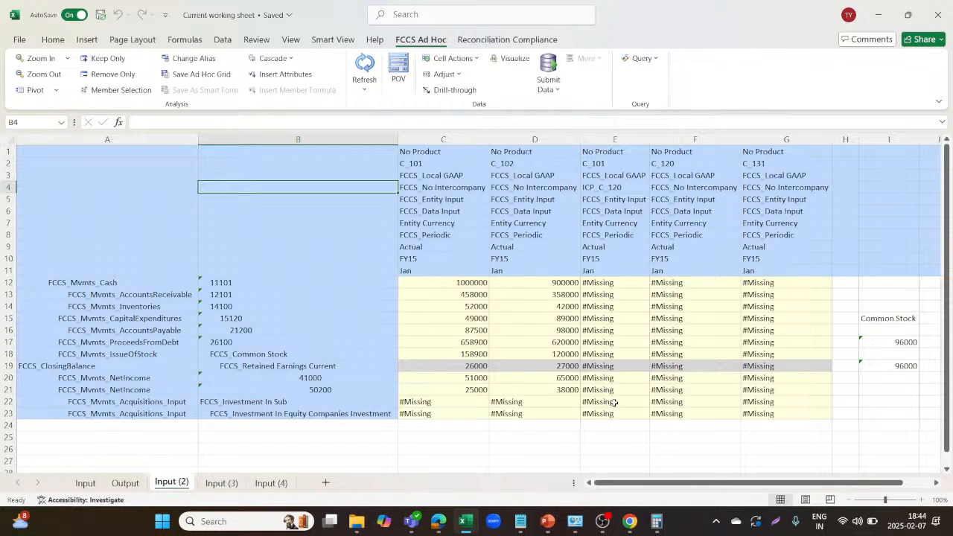
Enter 60000 for FCCS_Investment In Equity Companies Investment in the C_101 / ICP_C_120 column and submit the data
click(615, 411)
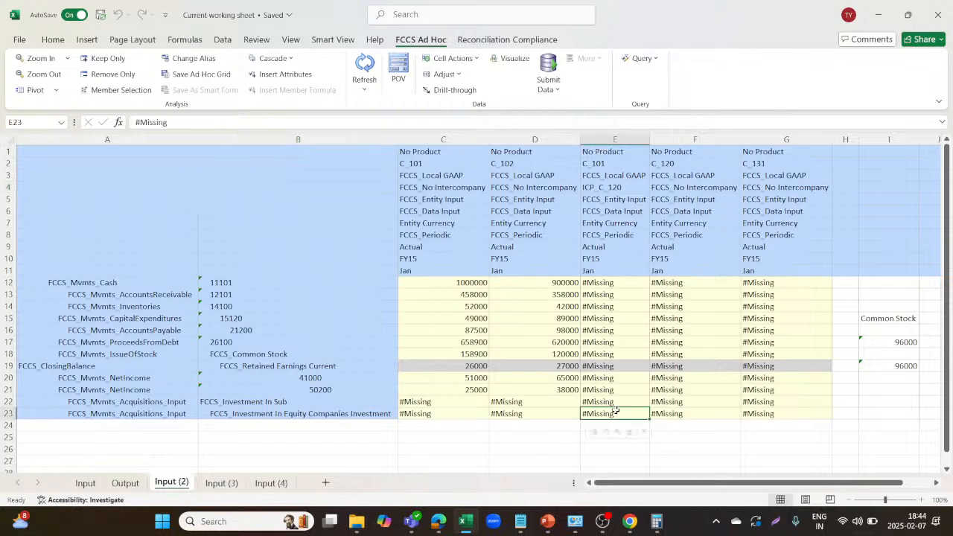
text(60000)
key(Return)
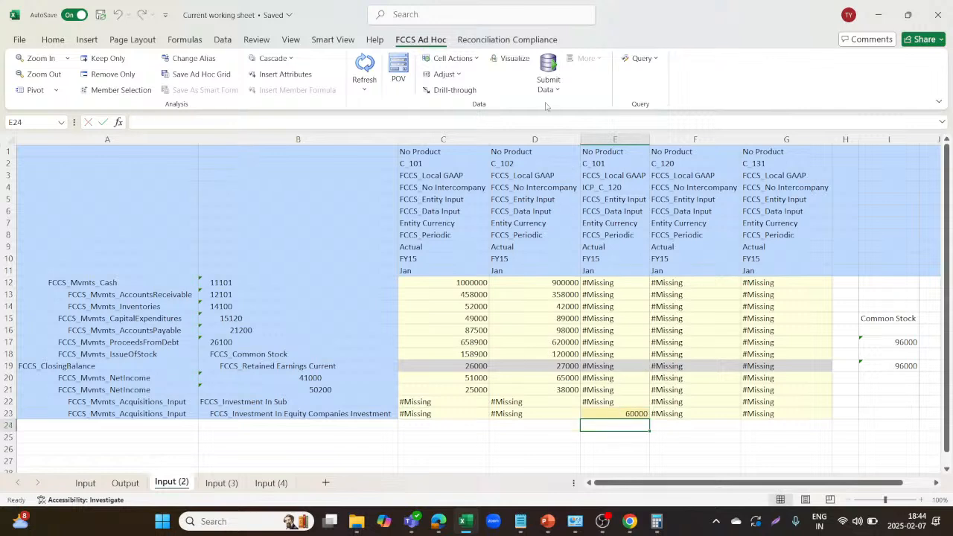
click(551, 72)
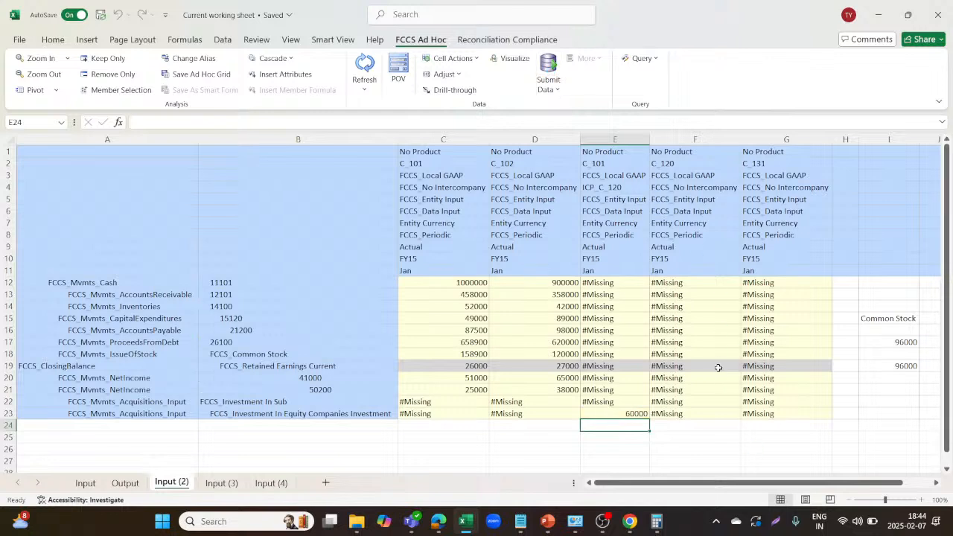
In the C_120 column, enter 48000 for cash, 23523 for accounts receivable, 69695 for inventories and 25478 for capital expenditures
click(684, 303)
click(685, 284)
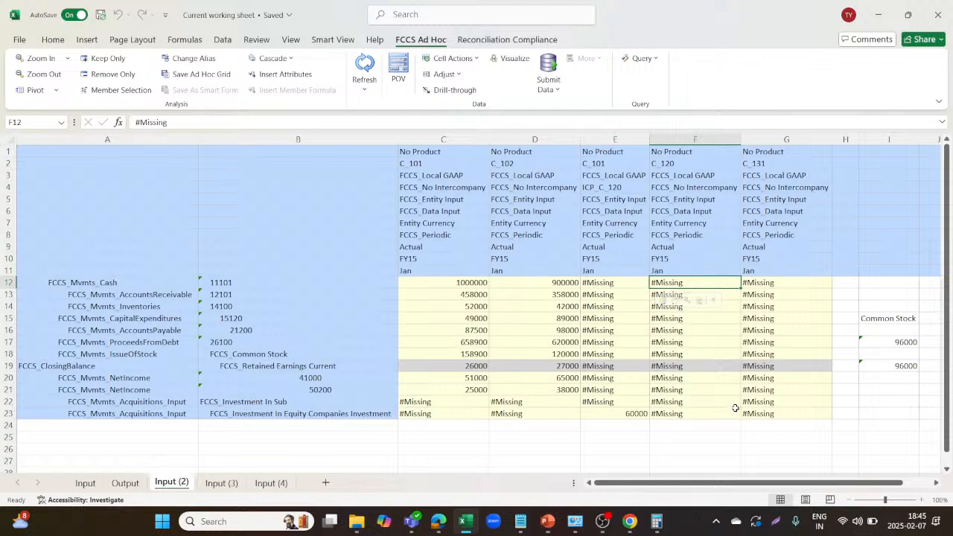
text(48000)
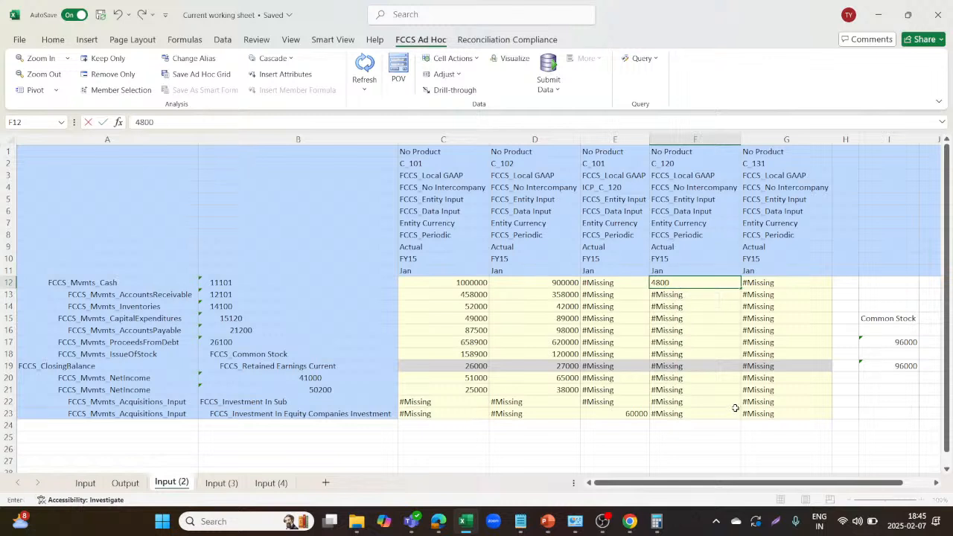
key(Return)
text(23523)
key(Return)
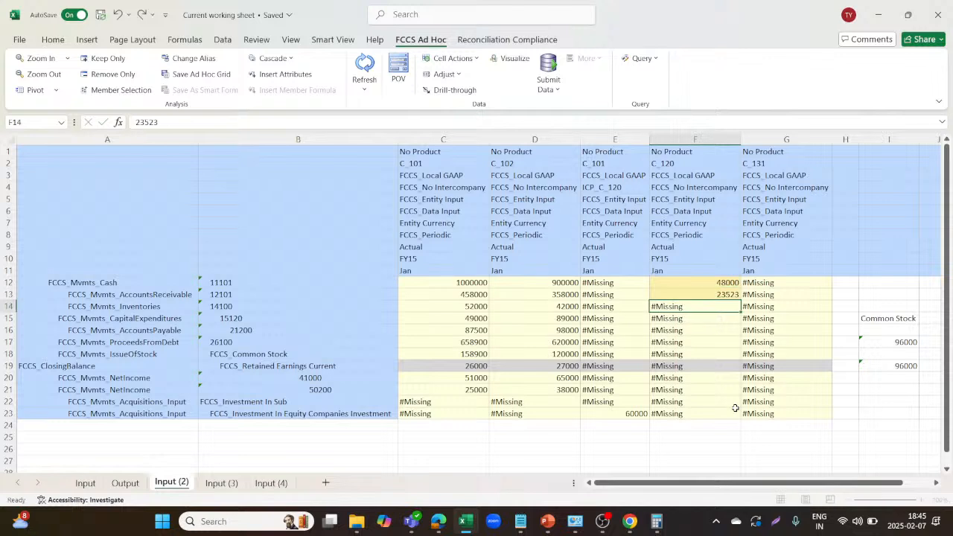
text(69695)
key(Return)
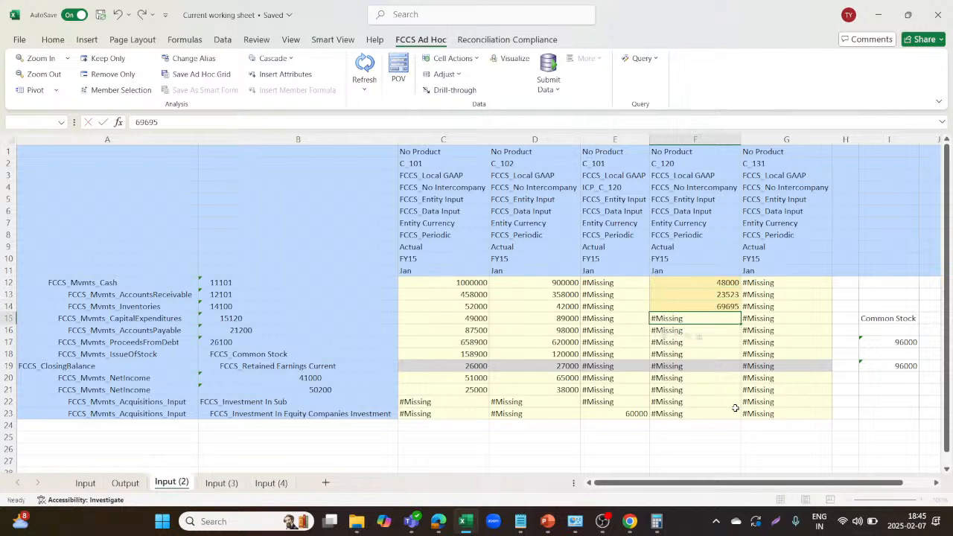
text(25478)
key(Return)
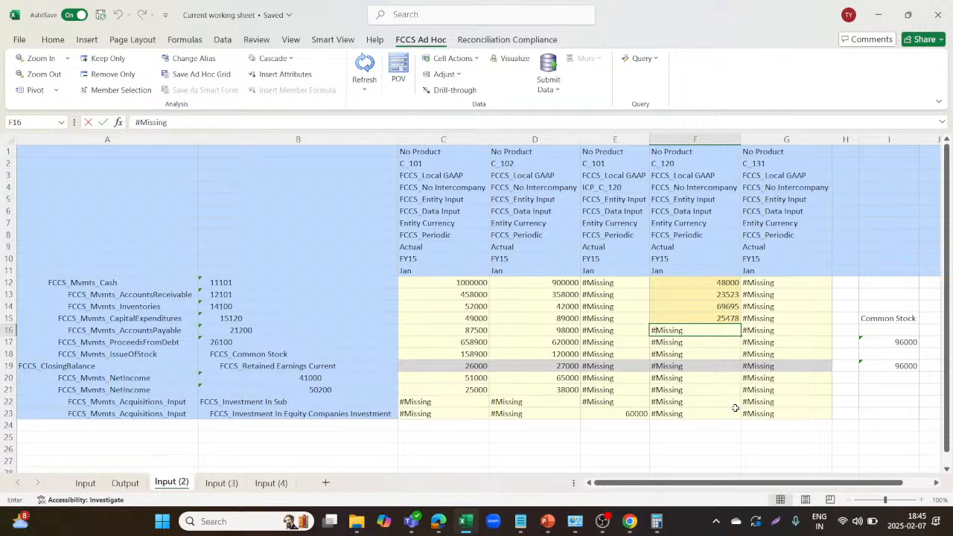
In the C_120 column, enter 45892 for accounts payable, 45896 for proceeds from debt and 36521 for common stock
text(+)
key(BackSpace)
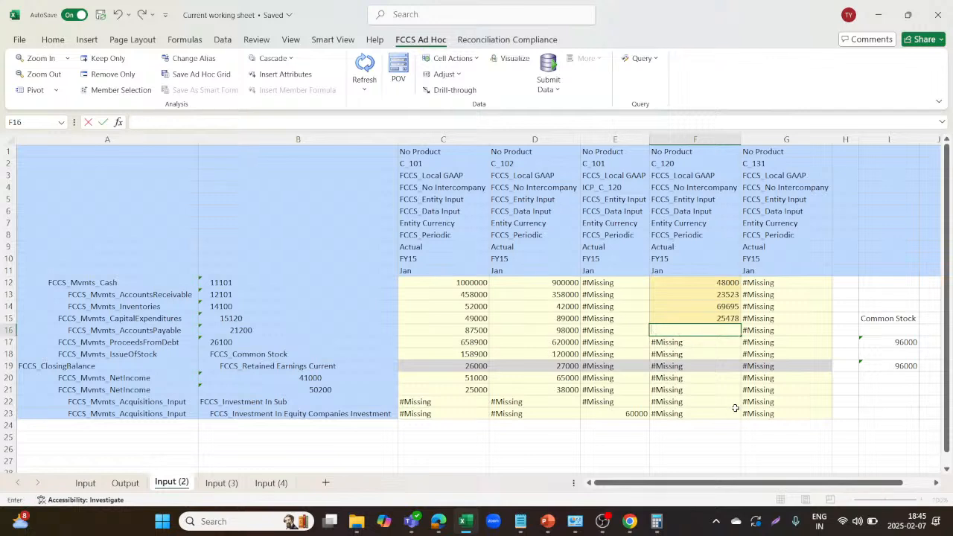
text(45892)
key(Return)
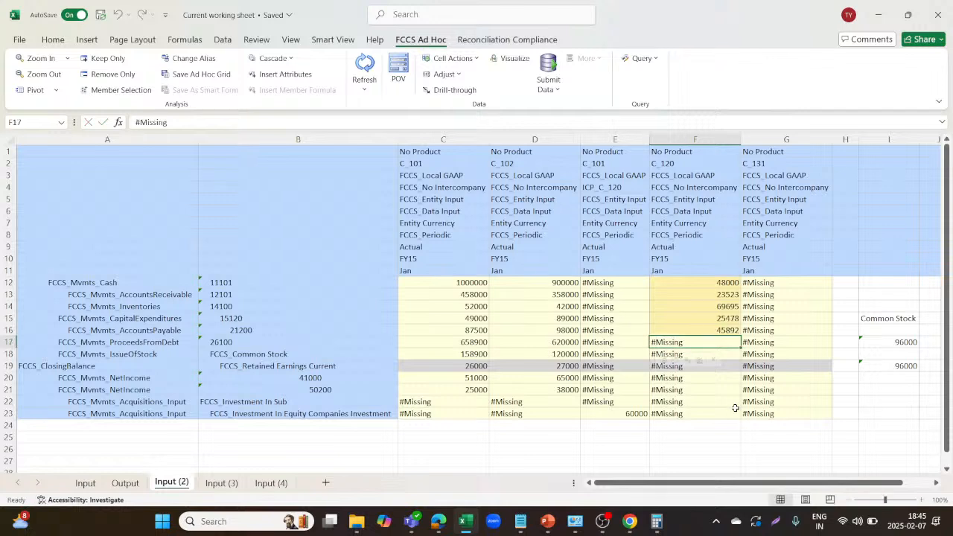
text(45896)
key(Return)
text(36521)
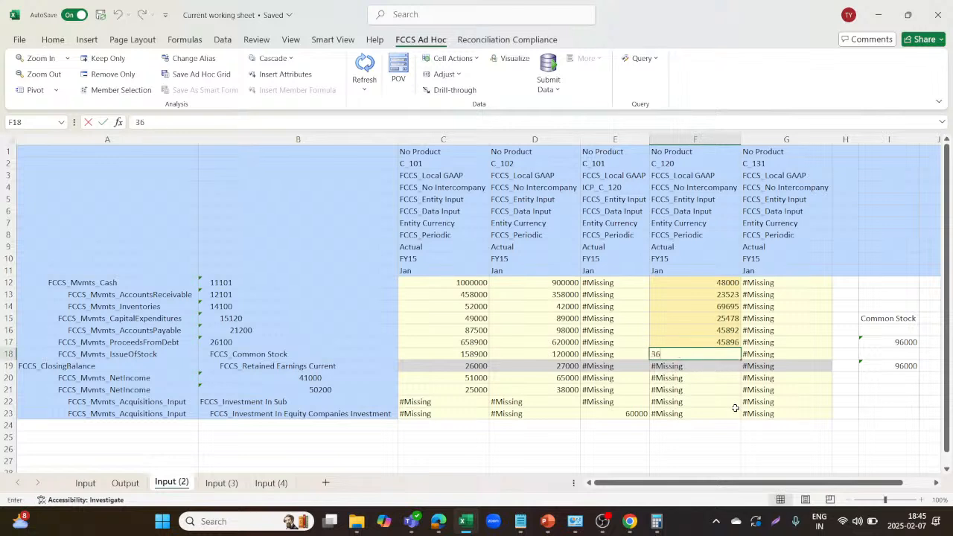
key(Return)
In the C_120 column, enter 15986 for FCCS_Retained Earnings Current and 35748 and 159874 in the two net income rows
text(15986)
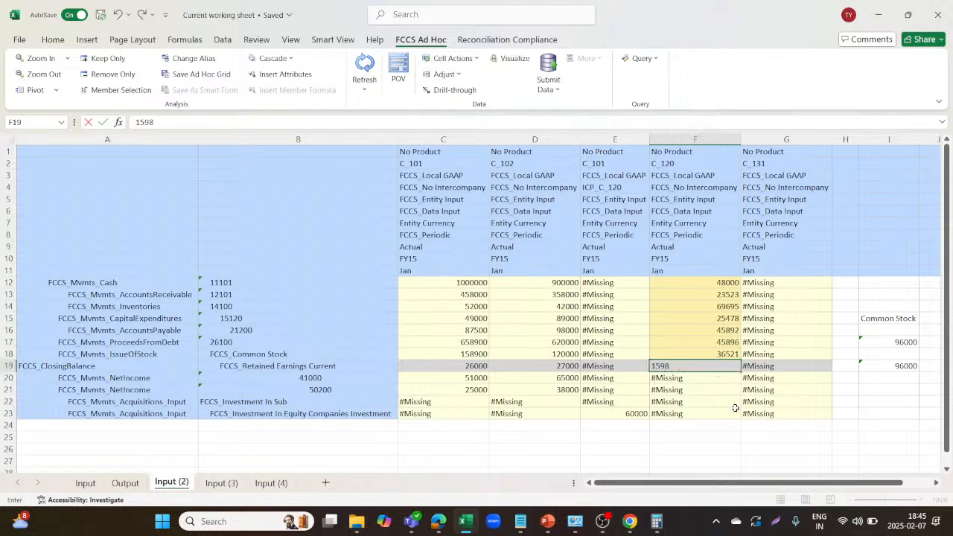
key(Return)
text(35748)
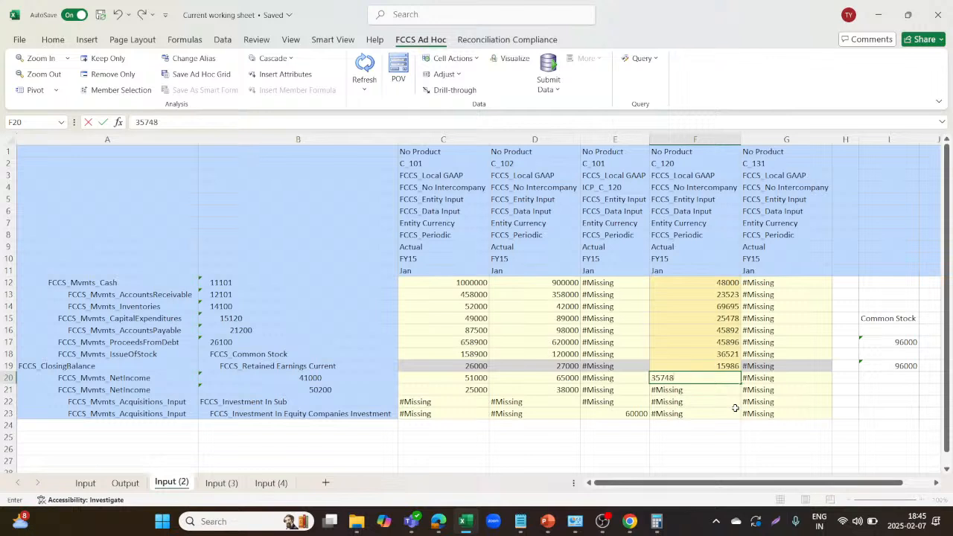
key(Return)
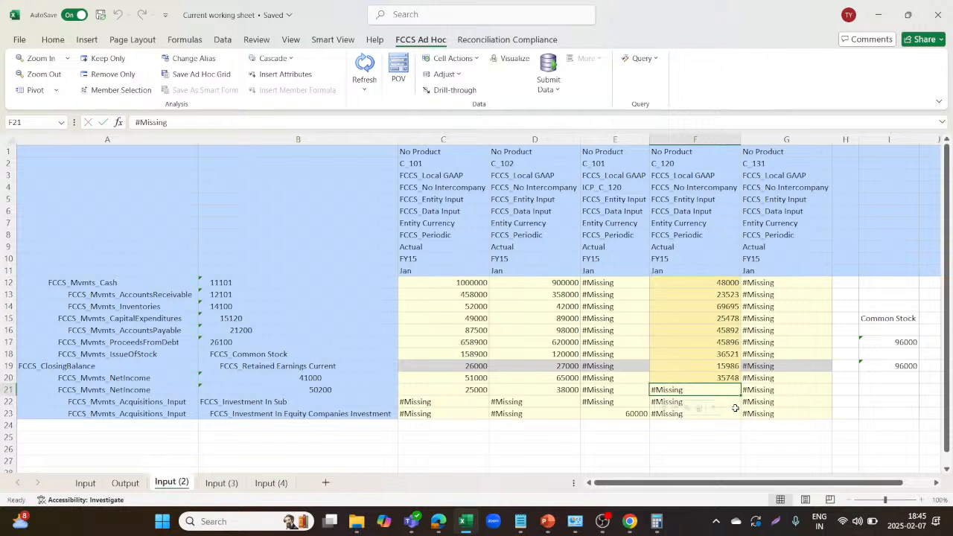
text(159874)
key(Return)
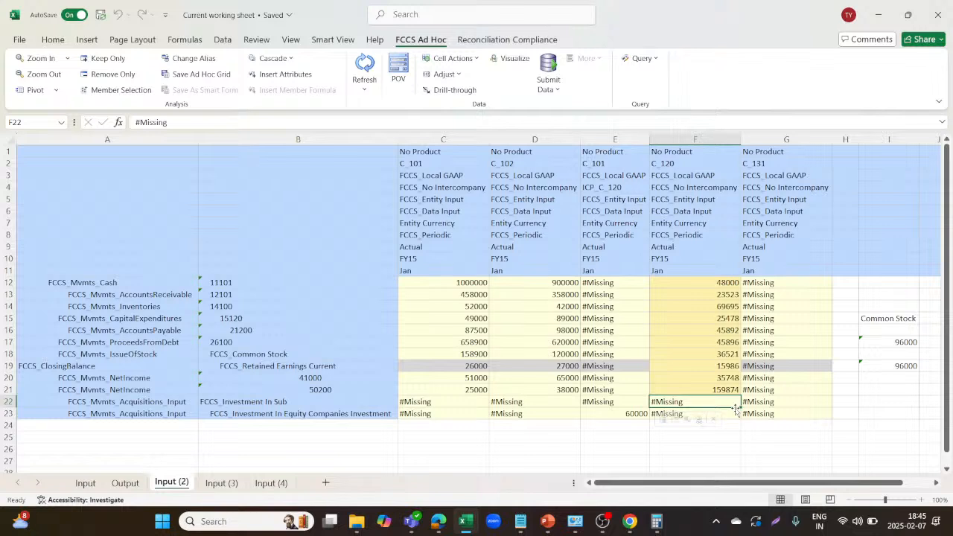
Clear the C_120 value in the FCCS_Retained Earnings Current row
key(Return)
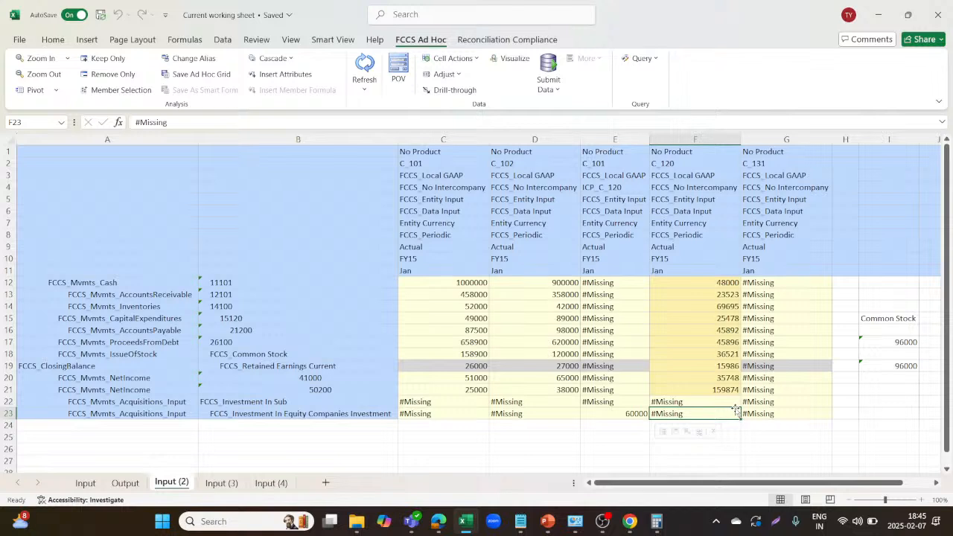
key(Up)
key(Up)
key(Up)
key(Up)
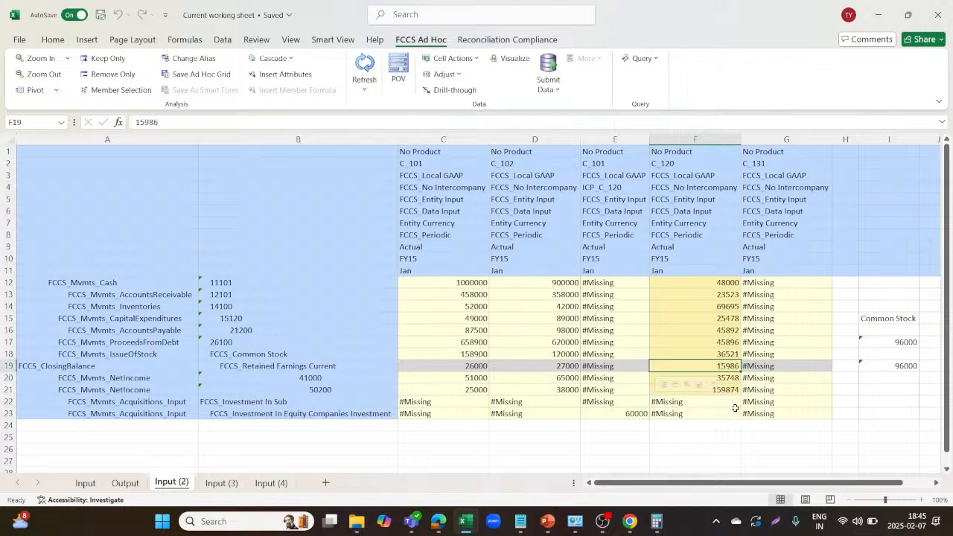
key(Delete)
Set the C_120 FCCS_Common Stock amount to 90000 and submit the data
click(712, 354)
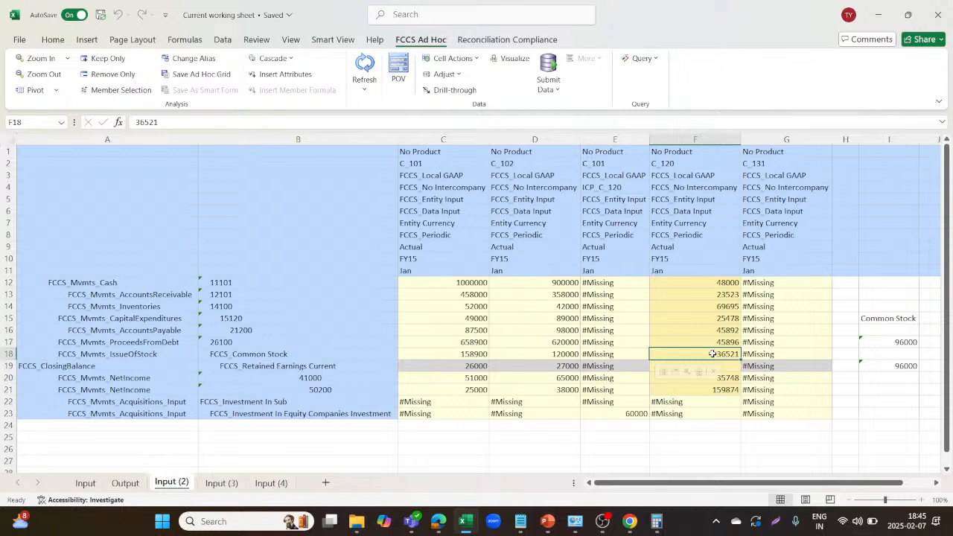
text(90000)
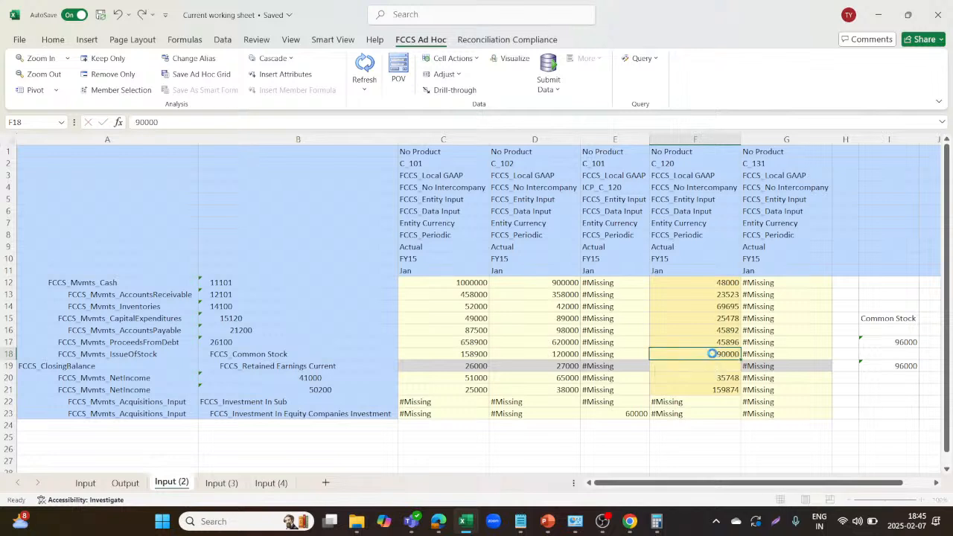
key(Return)
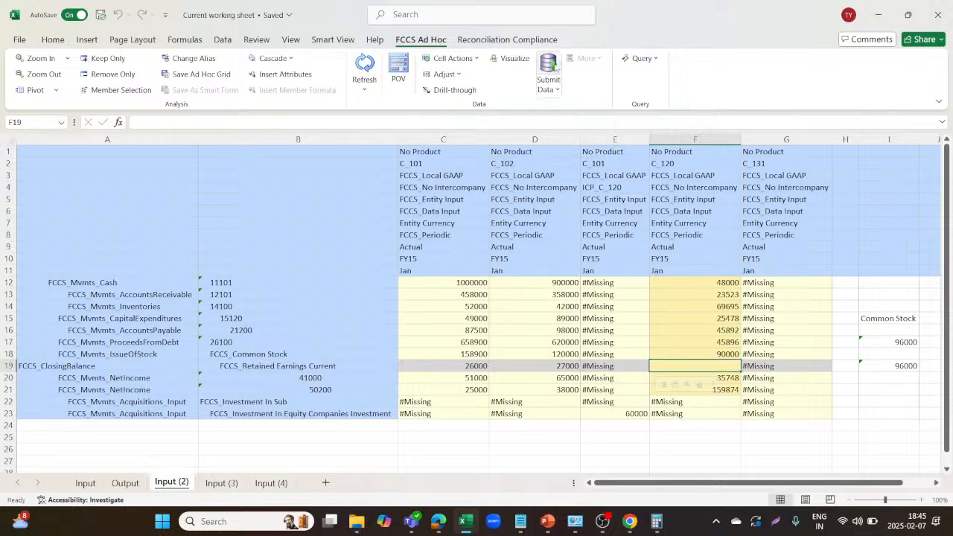
click(777, 285)
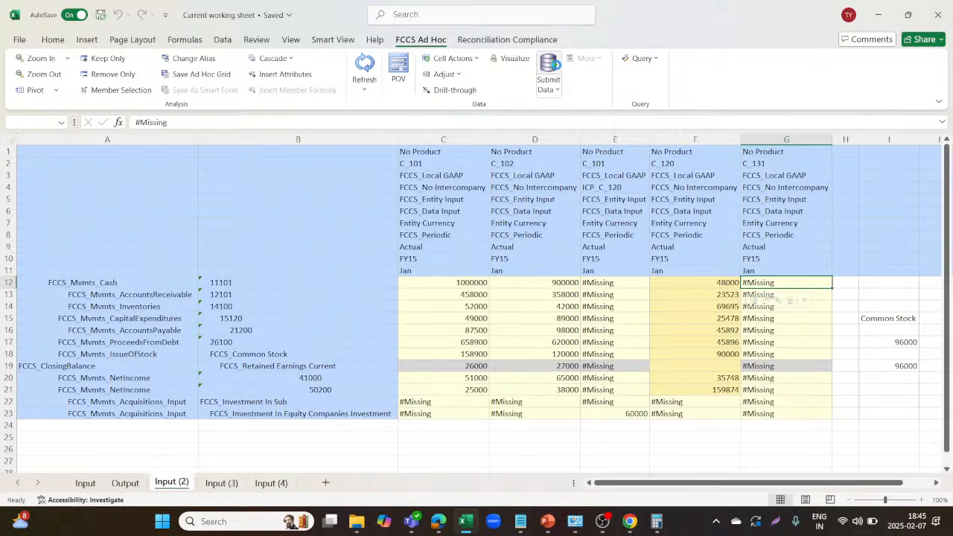
click(554, 69)
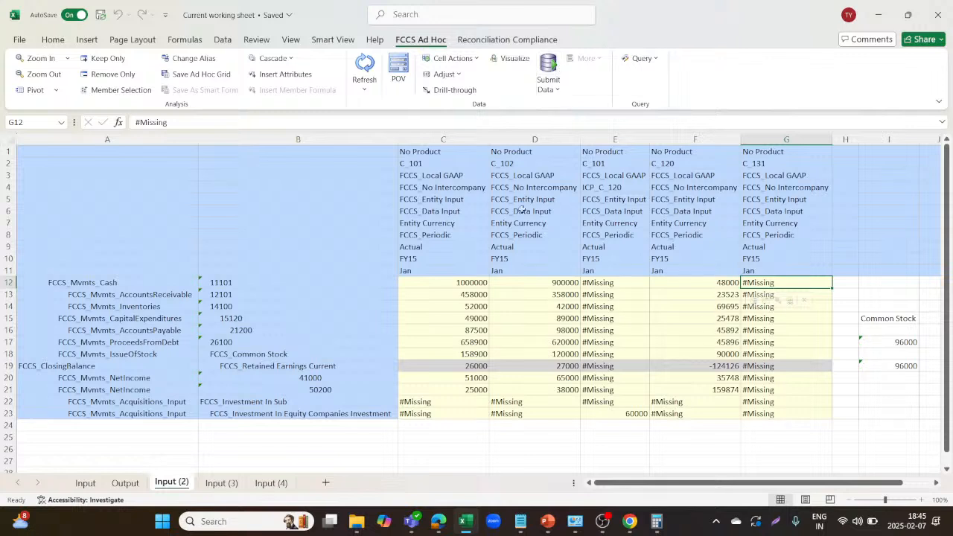
Set the C_120 net income amount for account 41000 to 180000 and submit the data again
click(727, 377)
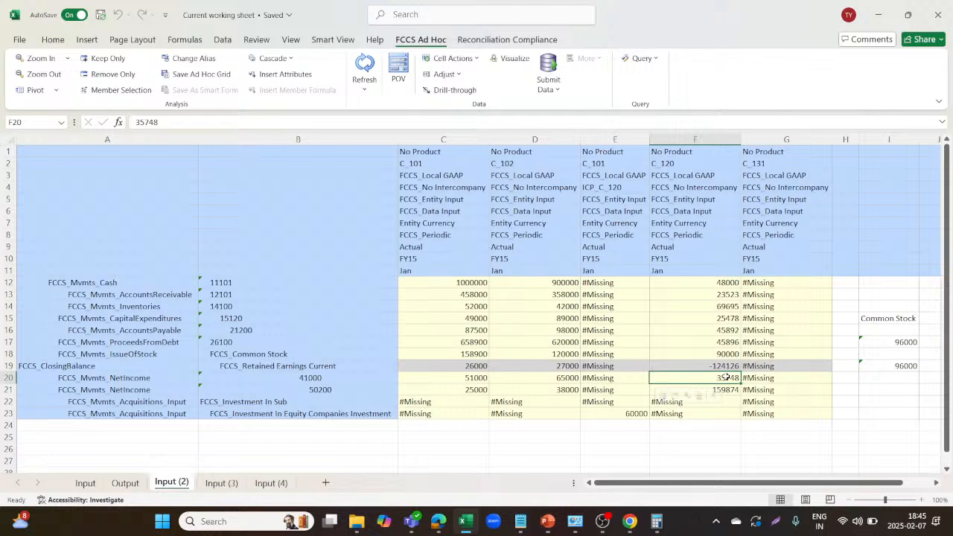
text(1860000)
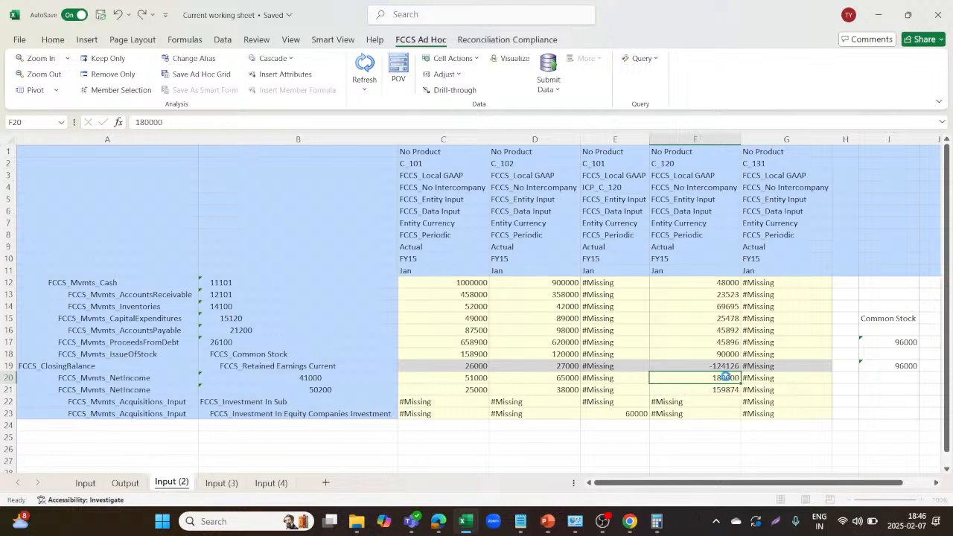
key(Return)
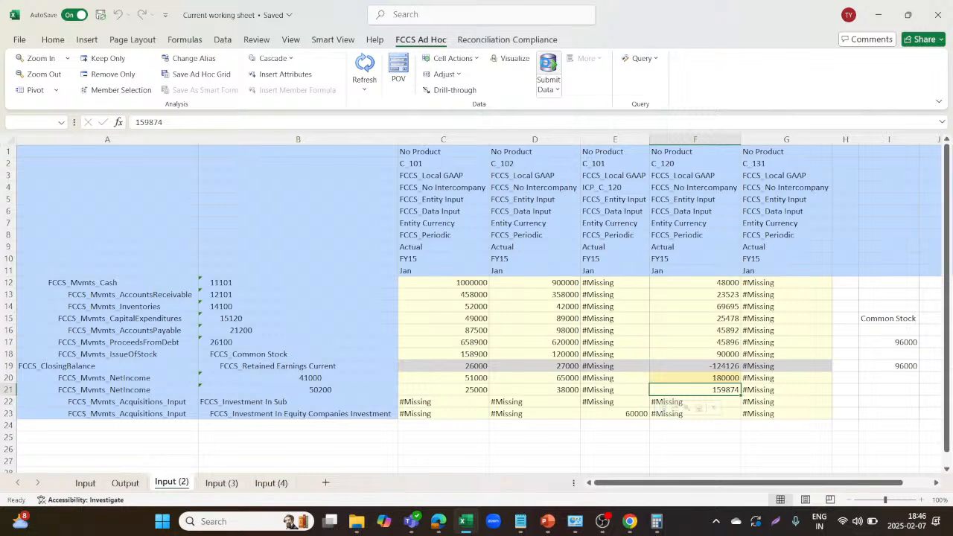
click(547, 65)
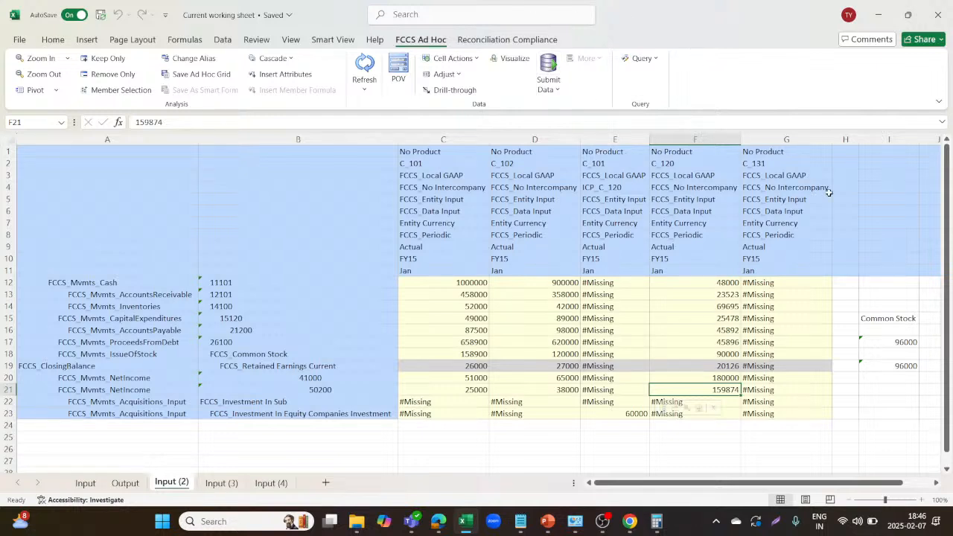
Calculate the C_131 cash amount as 1.5 times the C_120 cash amount, using the formula =F12*1.5
click(785, 282)
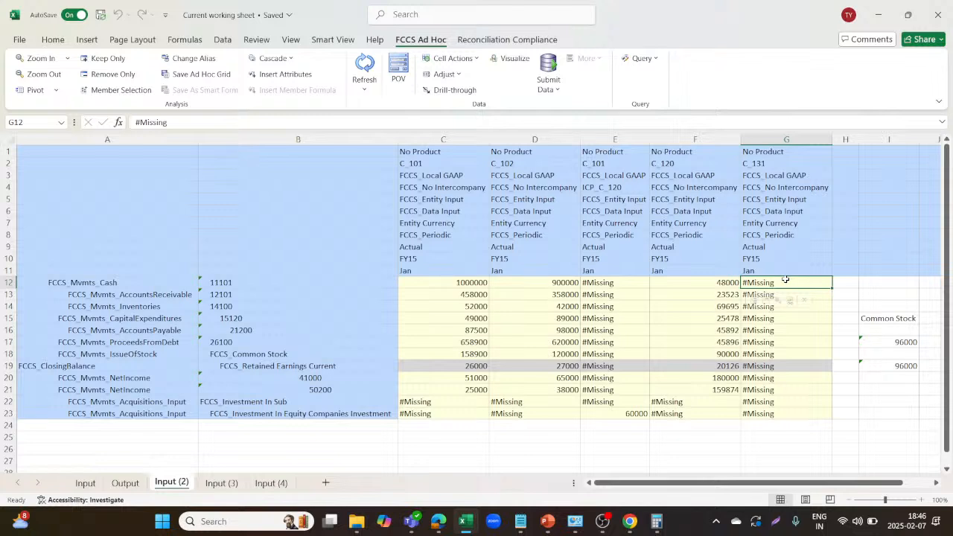
text(=)
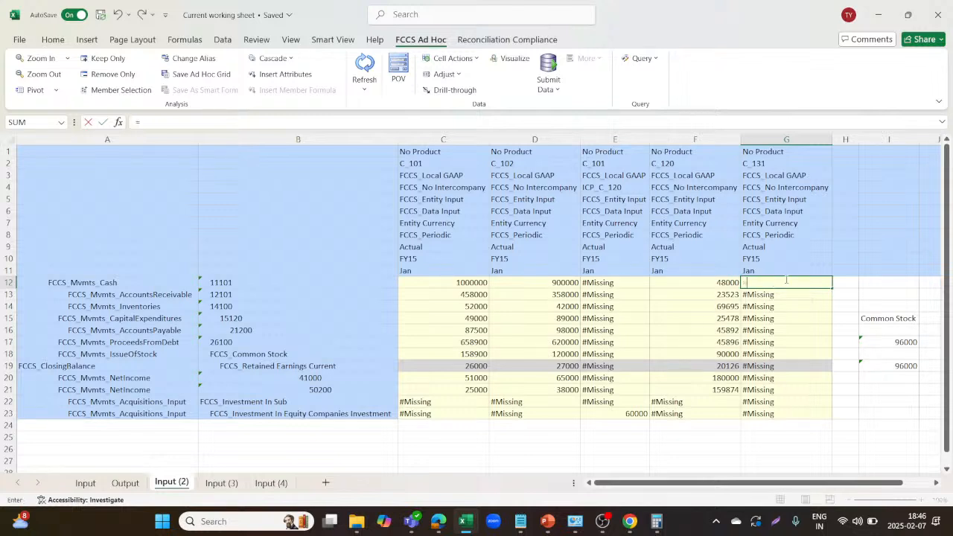
click(713, 280)
text(*0.4)
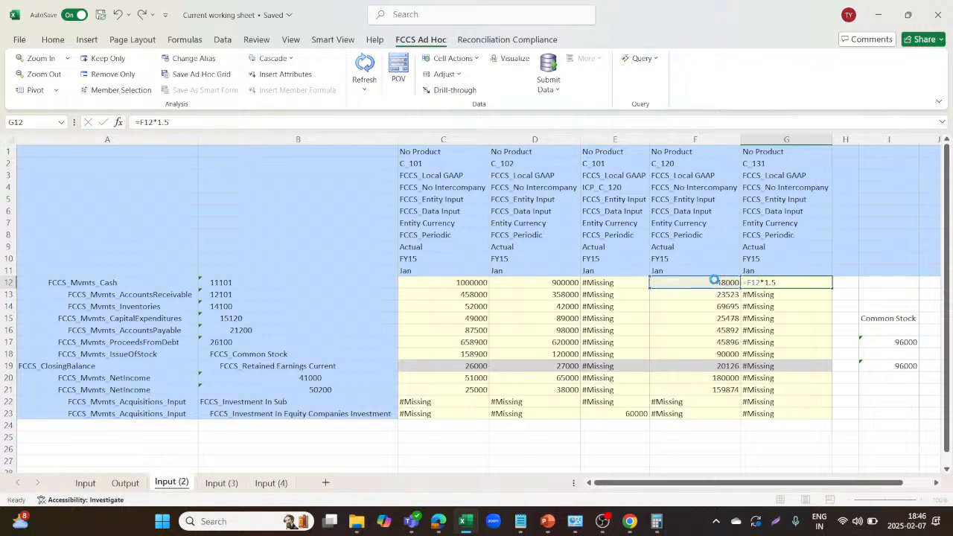
key(Return)
Fill the C_131 cash formula down through the account 50200 net income row and submit the data
click(822, 281)
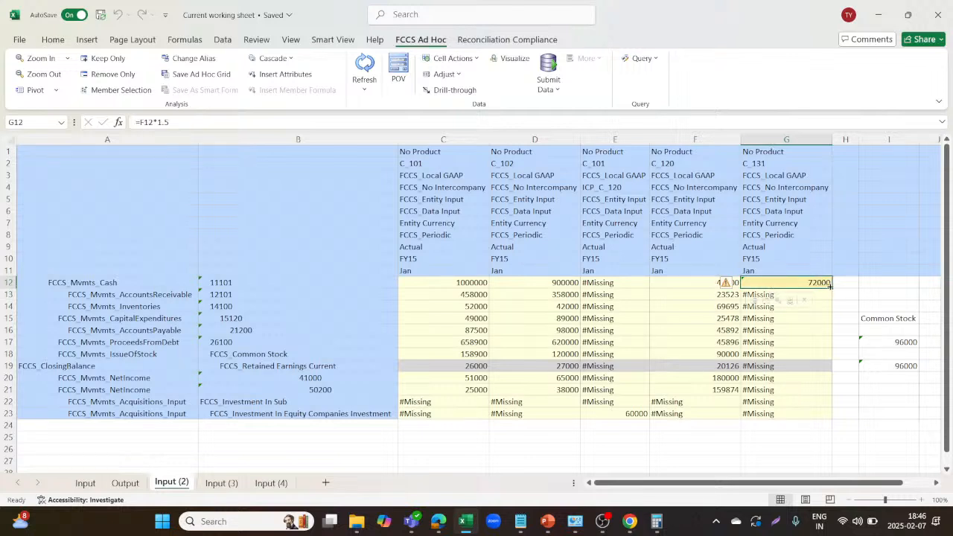
drag(831, 288, 821, 395)
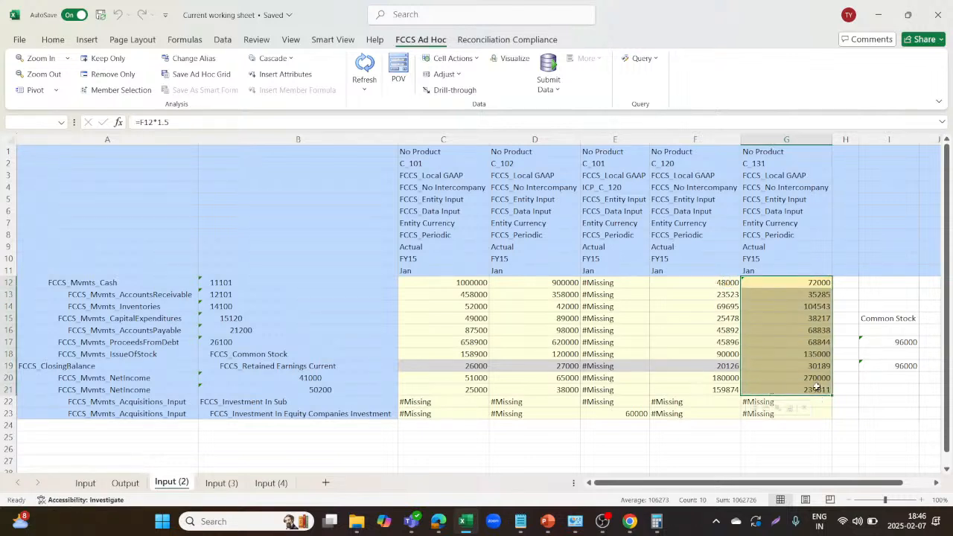
click(855, 306)
click(548, 74)
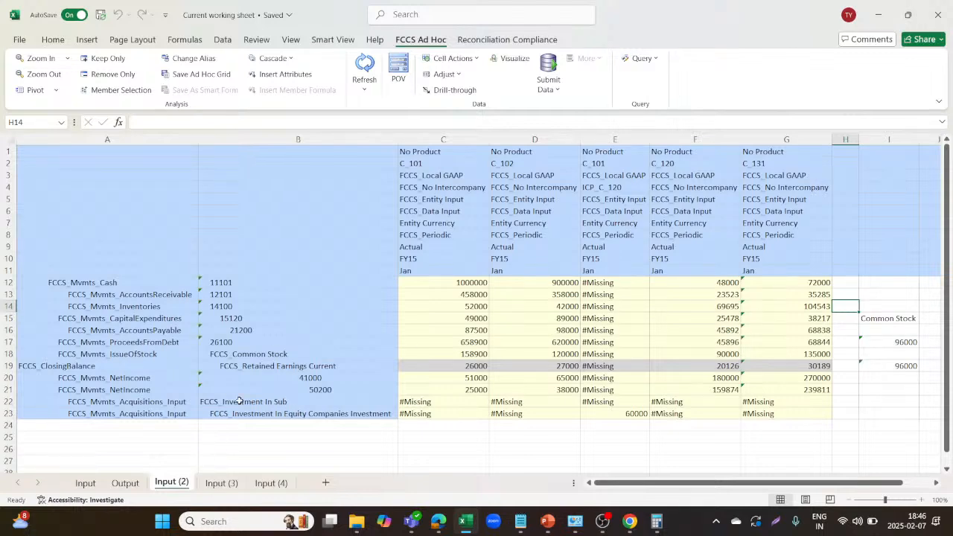
key(alt+Tab)
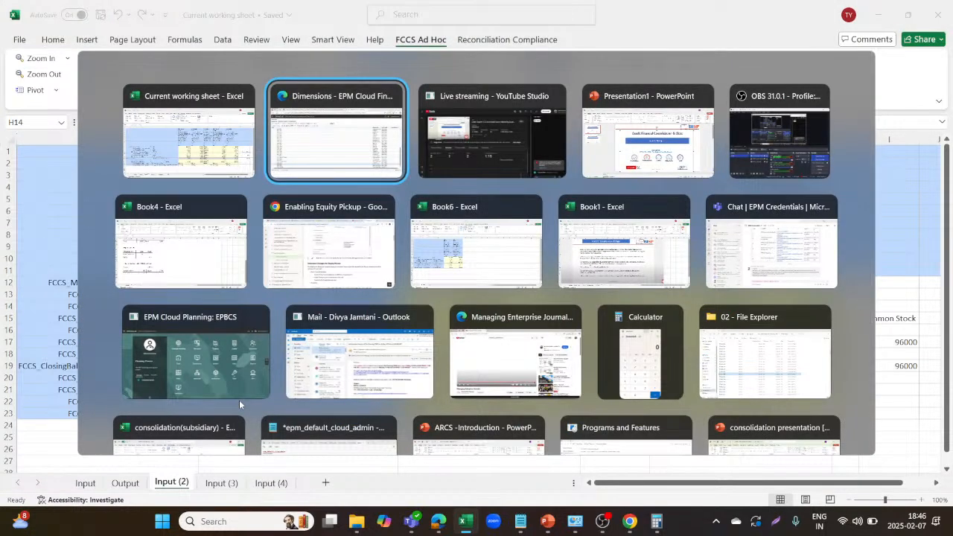
key(alt+Tab)
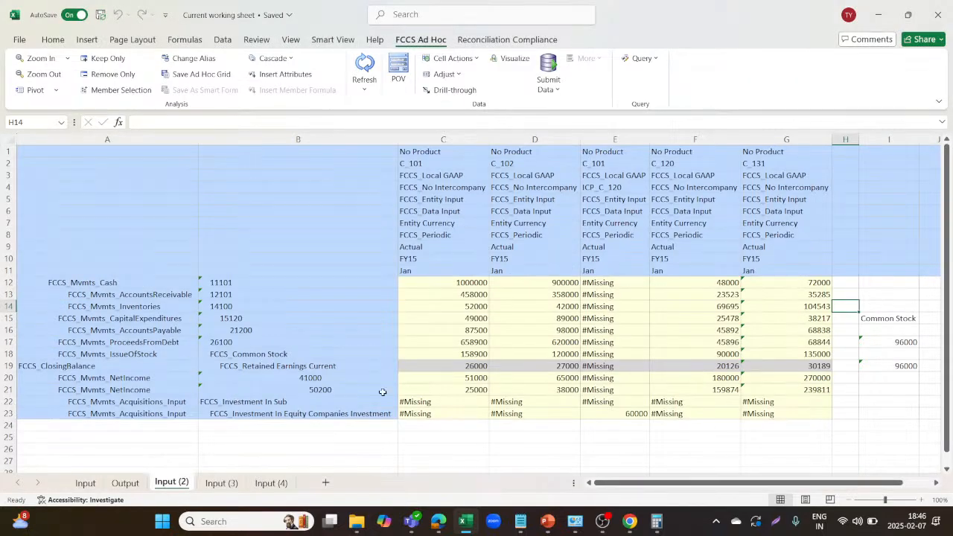
click(270, 483)
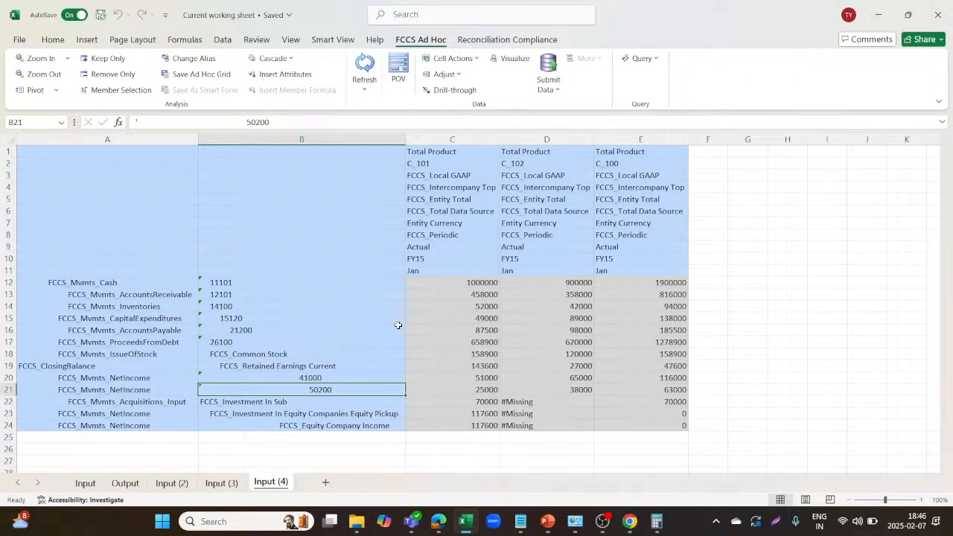
click(184, 484)
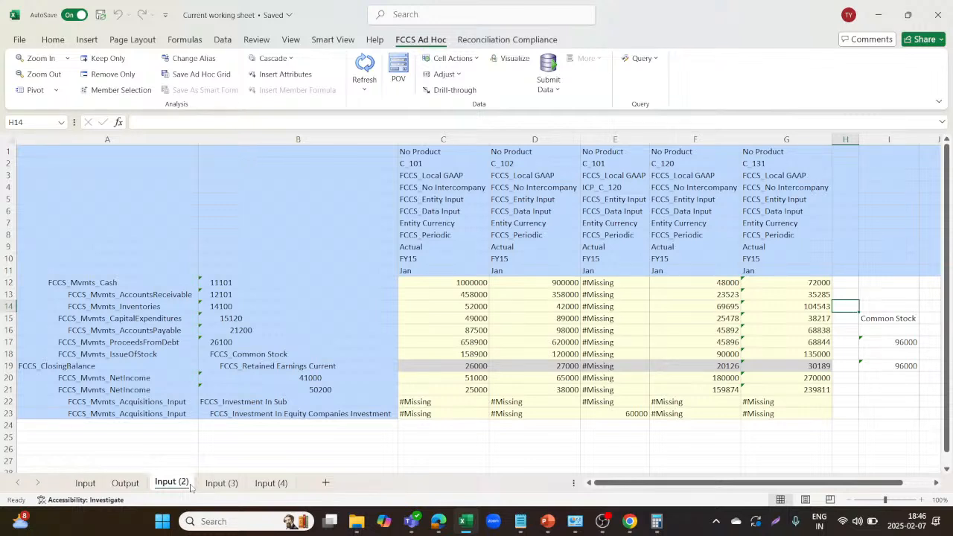
On the Input (4) sheet, insert a copy of the C_102 column before the C_100 column
click(262, 484)
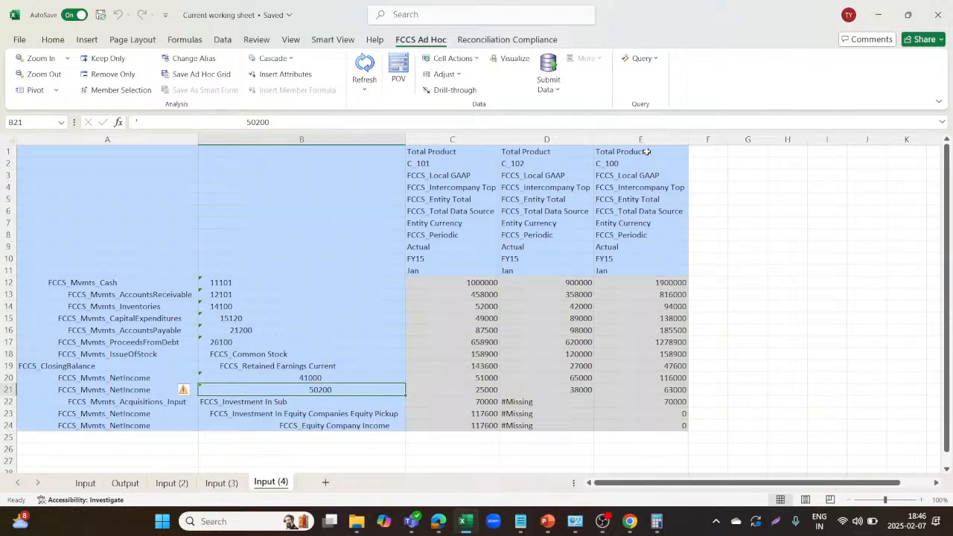
click(563, 135)
key(ctrl+c)
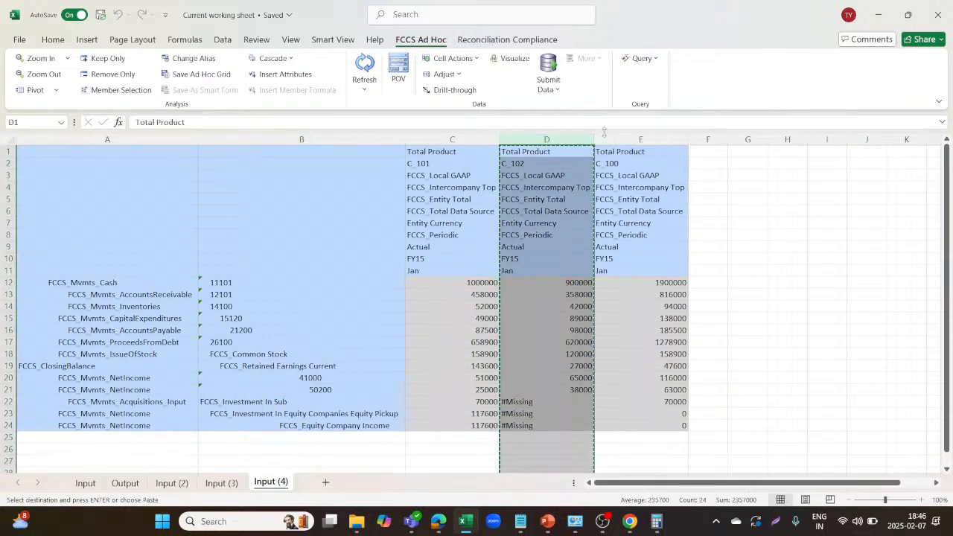
click(614, 134)
right_click(614, 135)
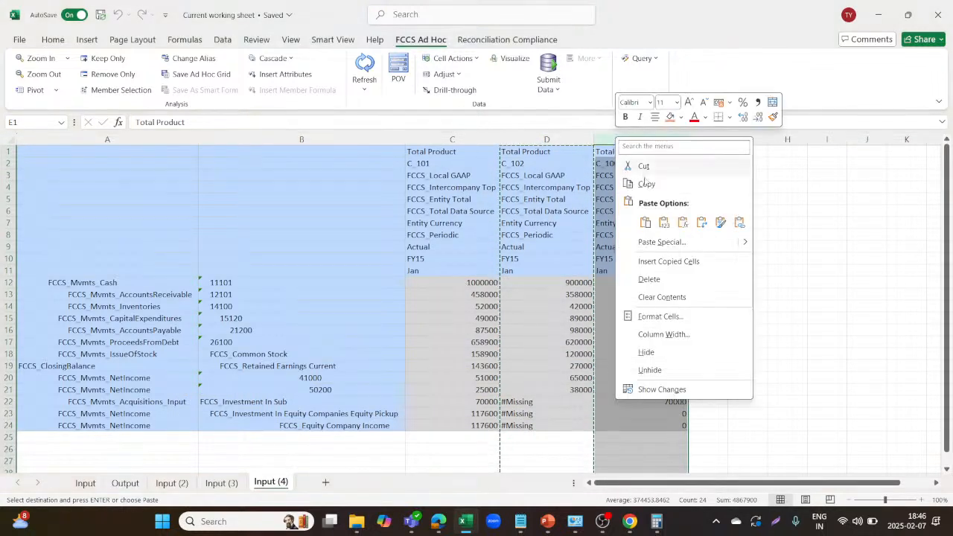
click(659, 259)
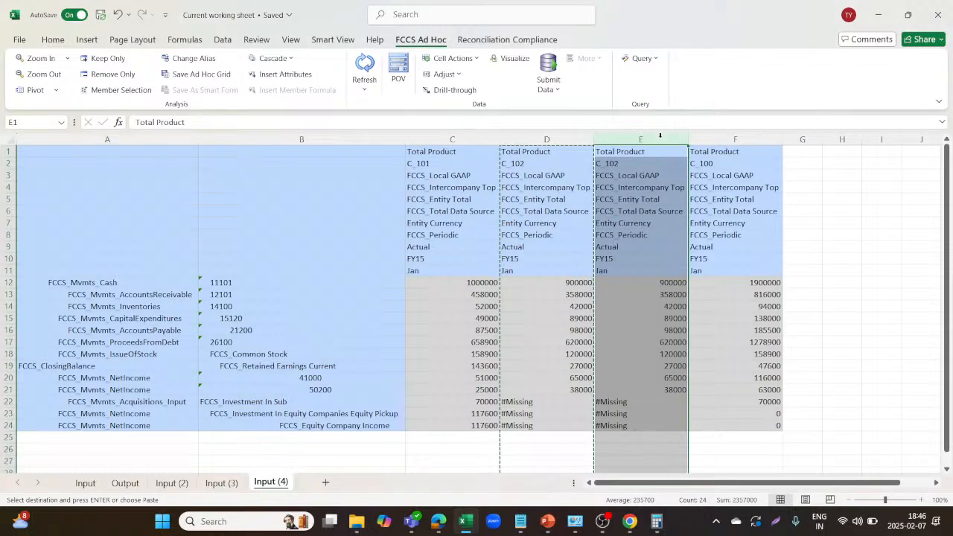
click(707, 139)
right_click(707, 140)
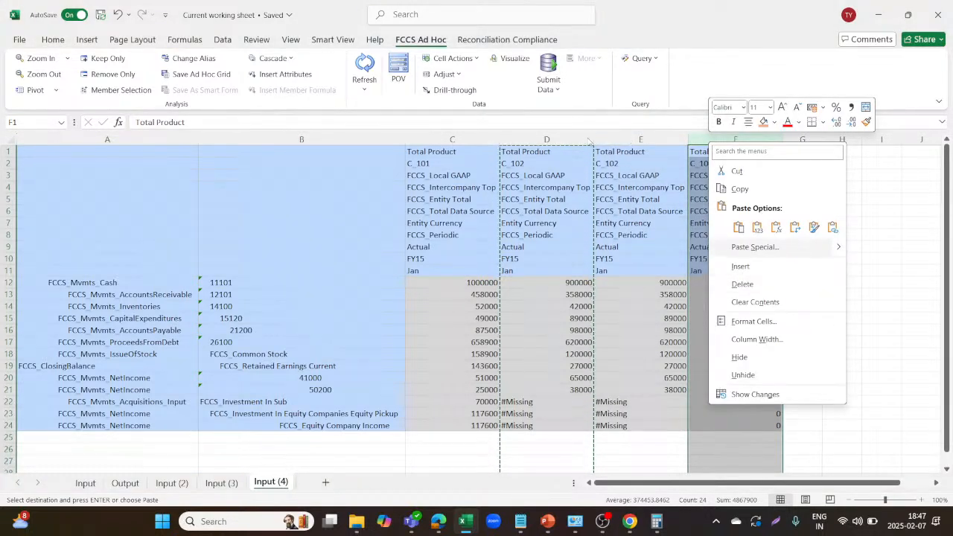
click(673, 138)
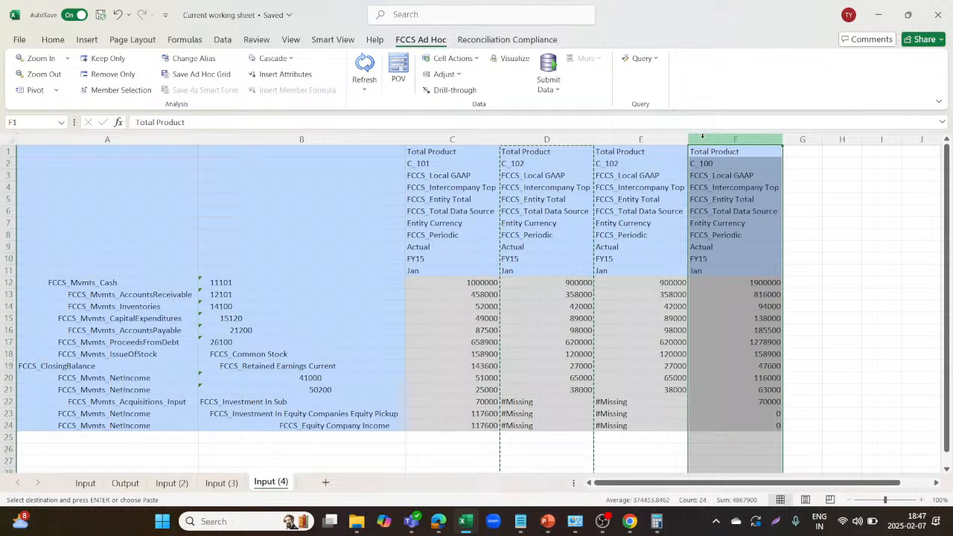
right_click(702, 136)
click(879, 297)
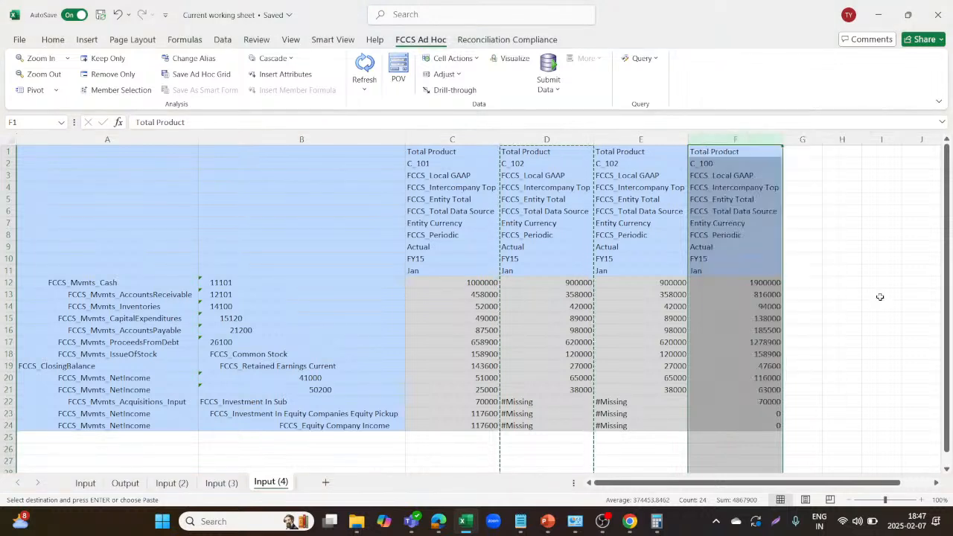
double_click(632, 152)
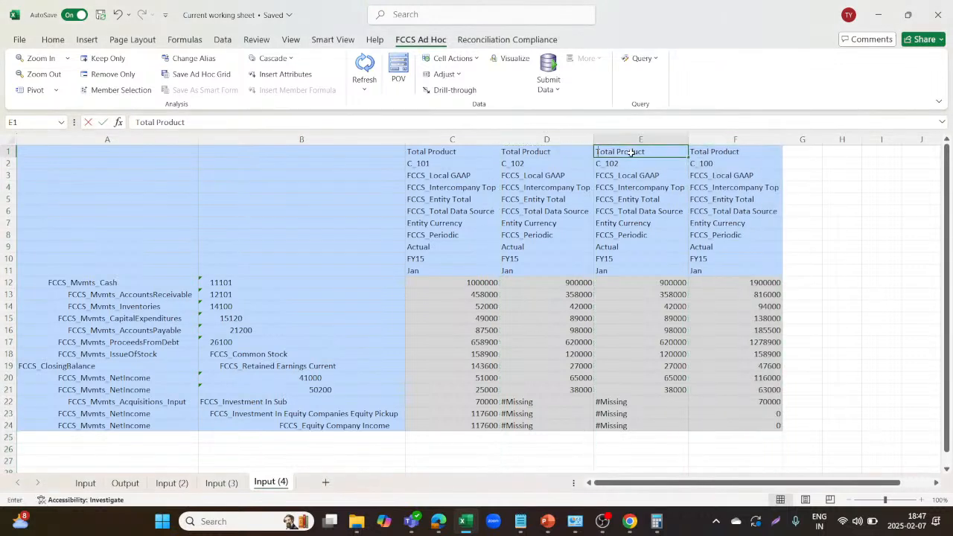
key(Escape)
Insert a second copy of the C_102 column directly before the C_100 column
click(552, 139)
key(ctrl+c)
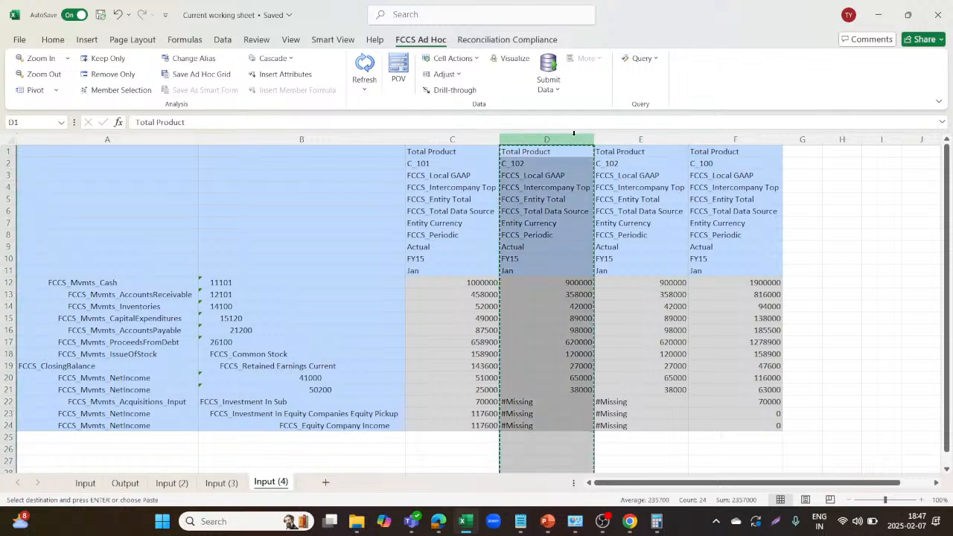
click(706, 138)
right_click(706, 139)
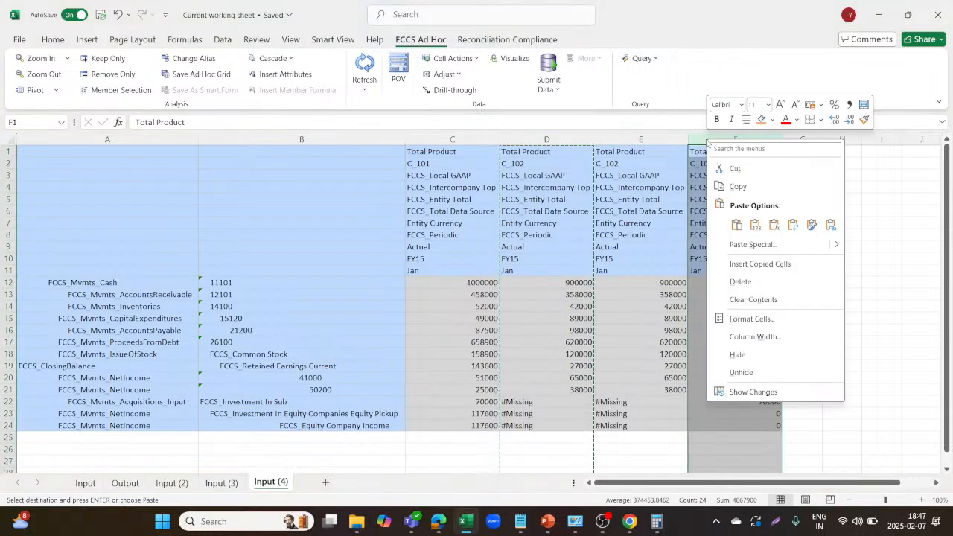
click(750, 260)
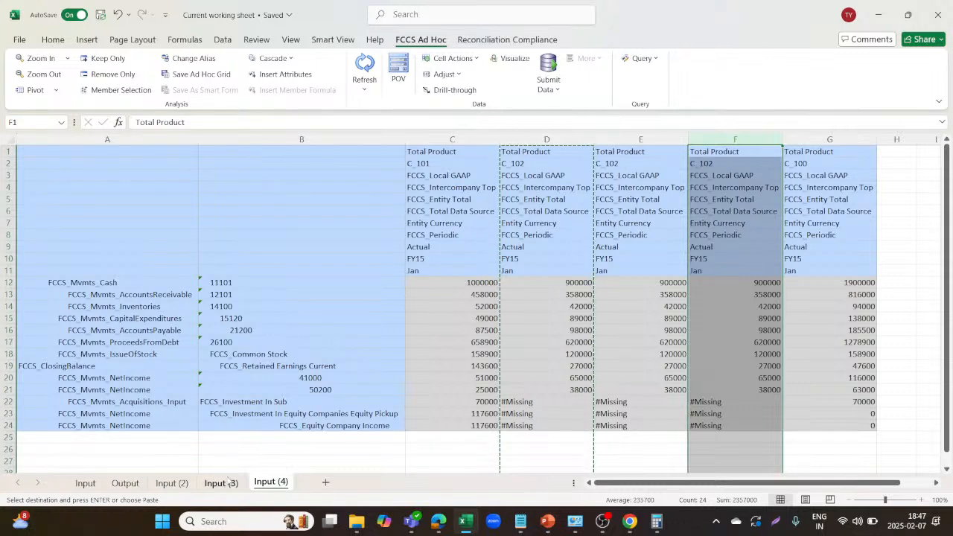
Copy the entity names C_120 and C_131 from Input (2) over the two duplicated columns' entity members on Input (4), and refresh the grid
click(172, 483)
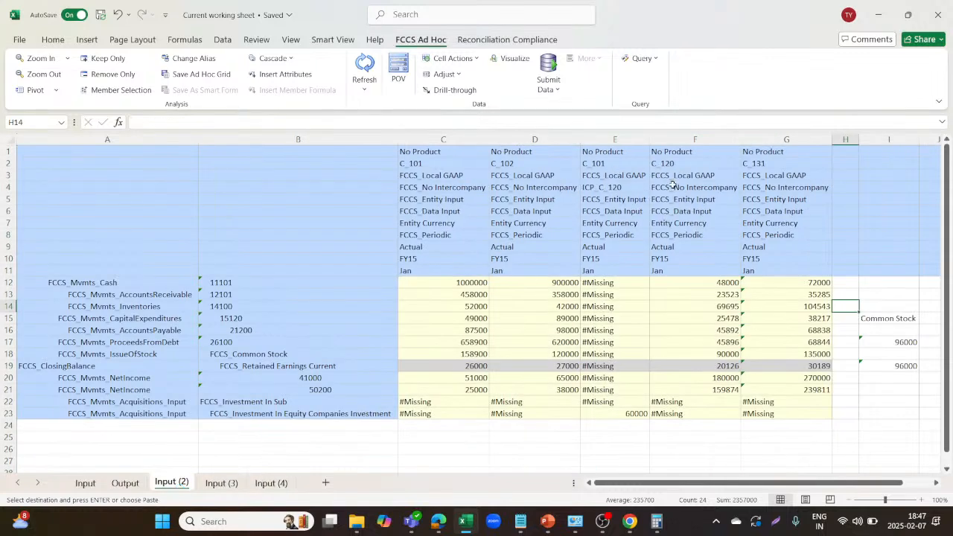
drag(690, 162, 782, 163)
key(ctrl+c)
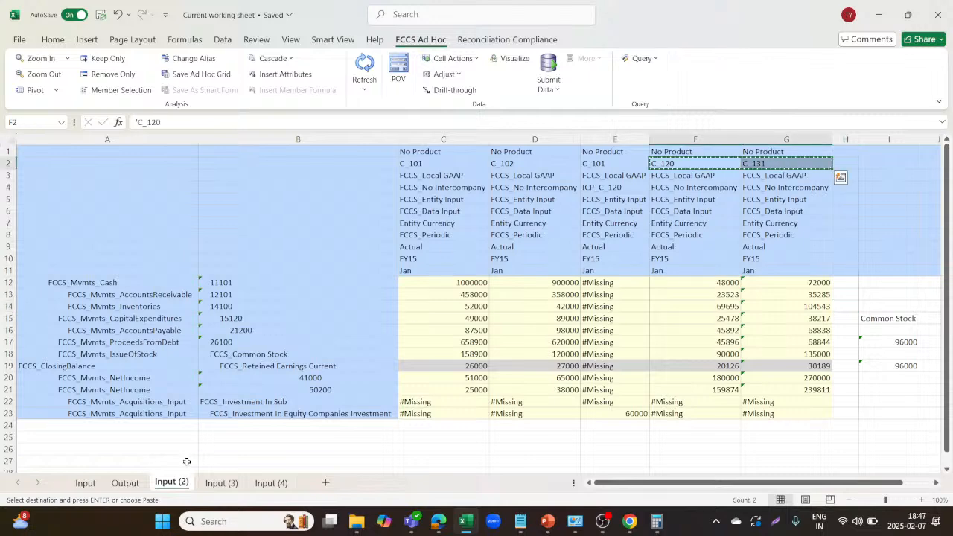
click(268, 483)
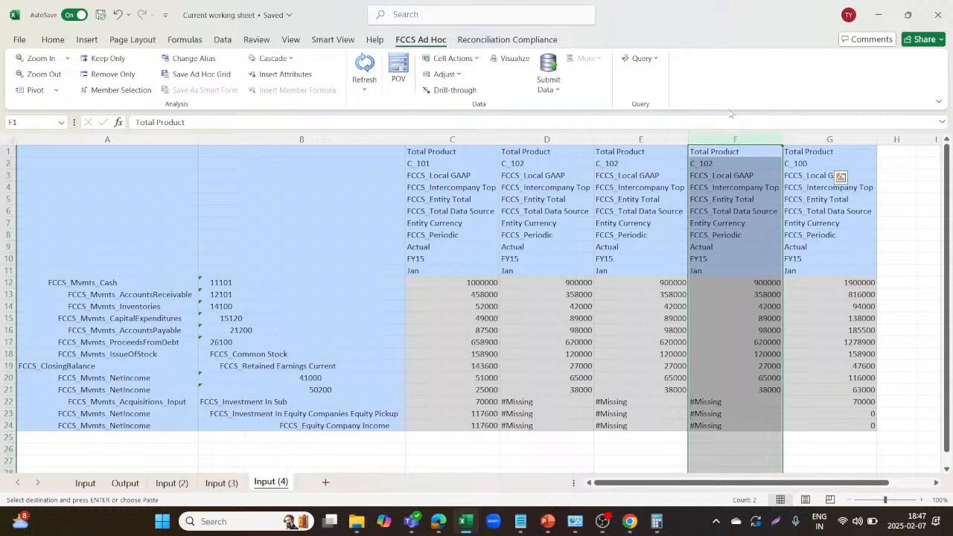
click(639, 167)
key(ctrl+v)
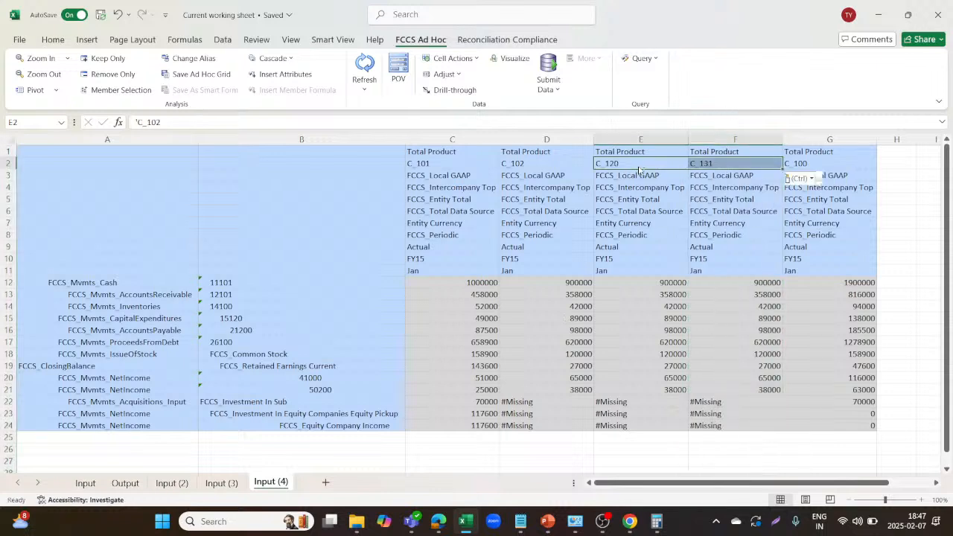
click(366, 233)
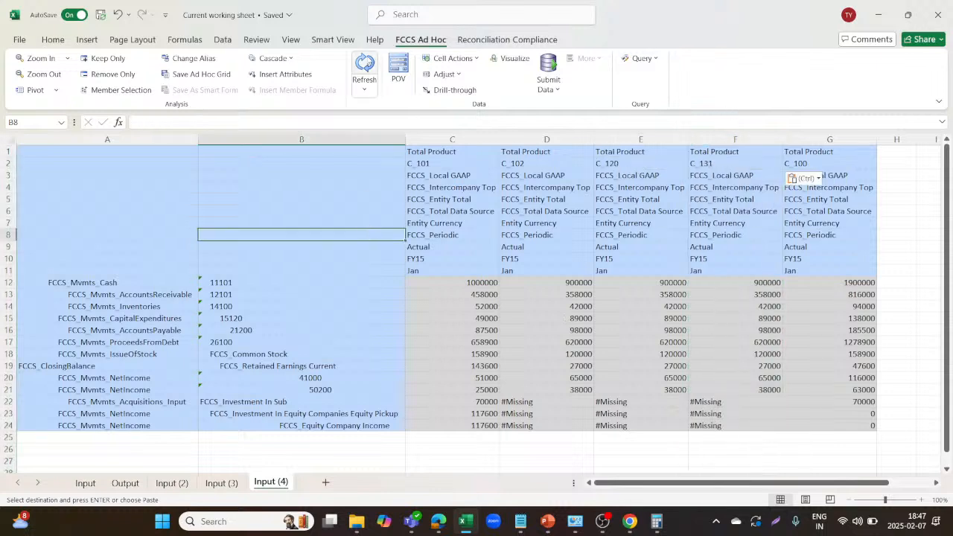
click(365, 63)
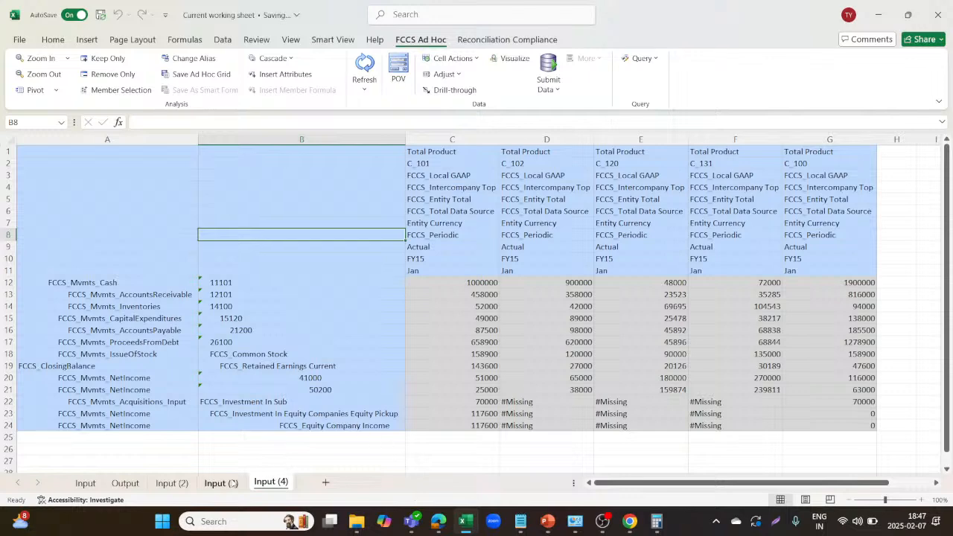
Switch to the Oracle EPM Cloud Financial Consolidation and Close application in the browser
key(alt+Tab)
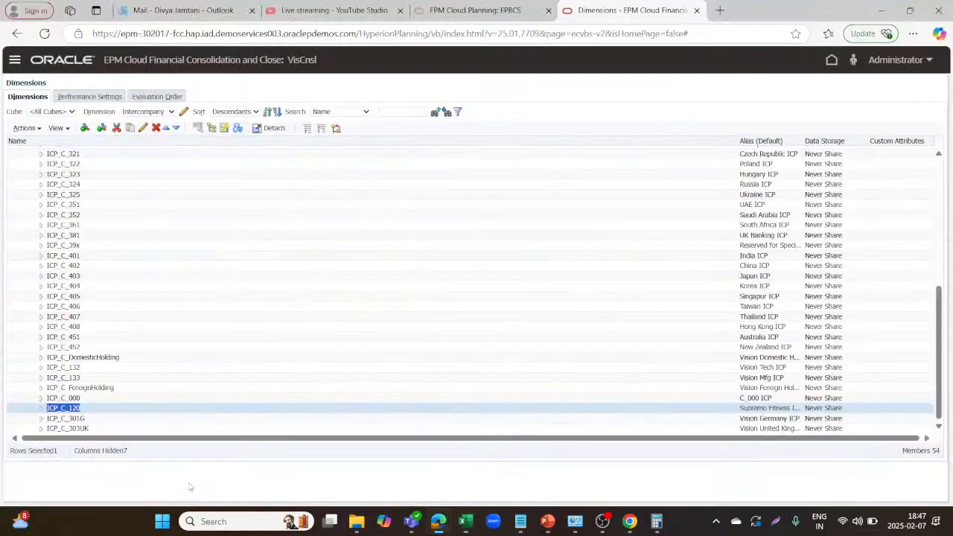
click(15, 61)
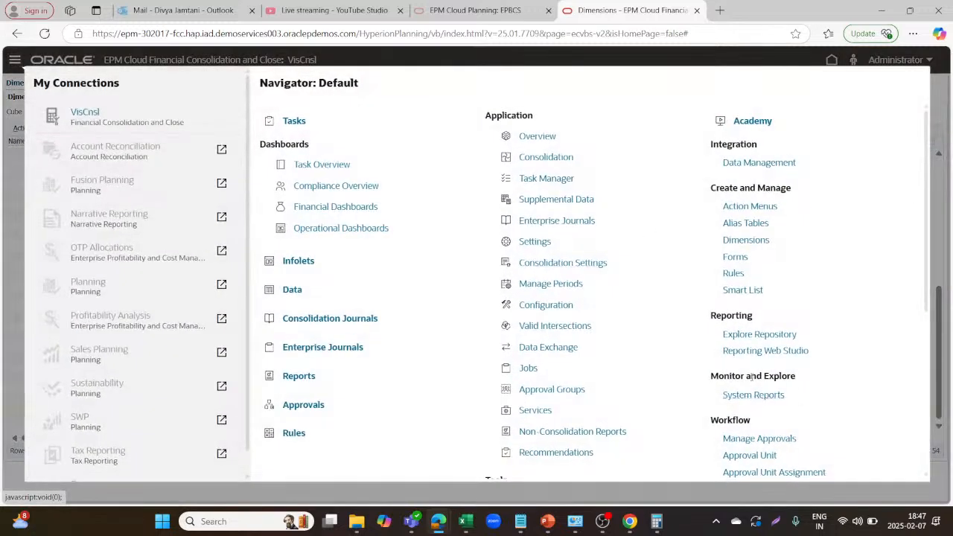
click(733, 273)
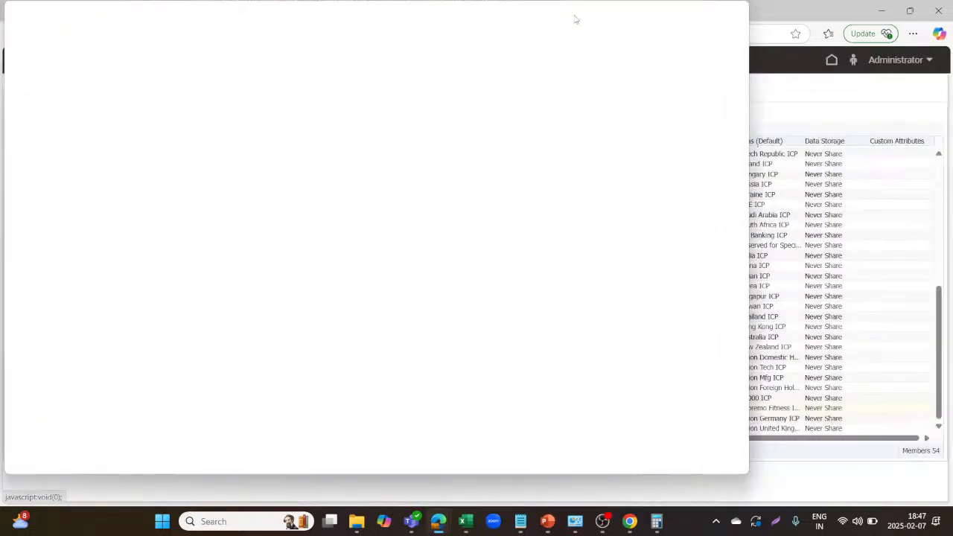
click(727, 10)
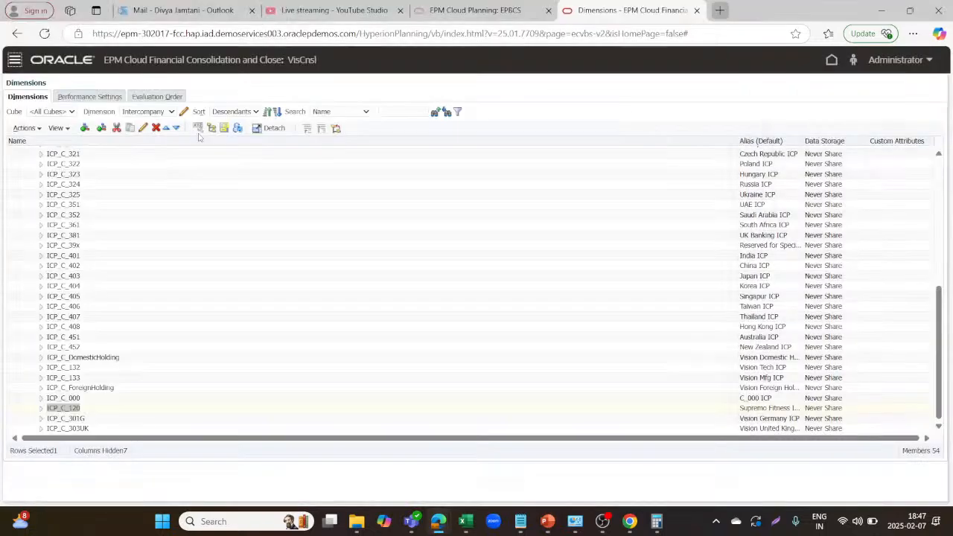
Open the Business Rules list and run the Consolidate rule for entity C_100, scenario Actual, period Jan, year FY15
click(14, 61)
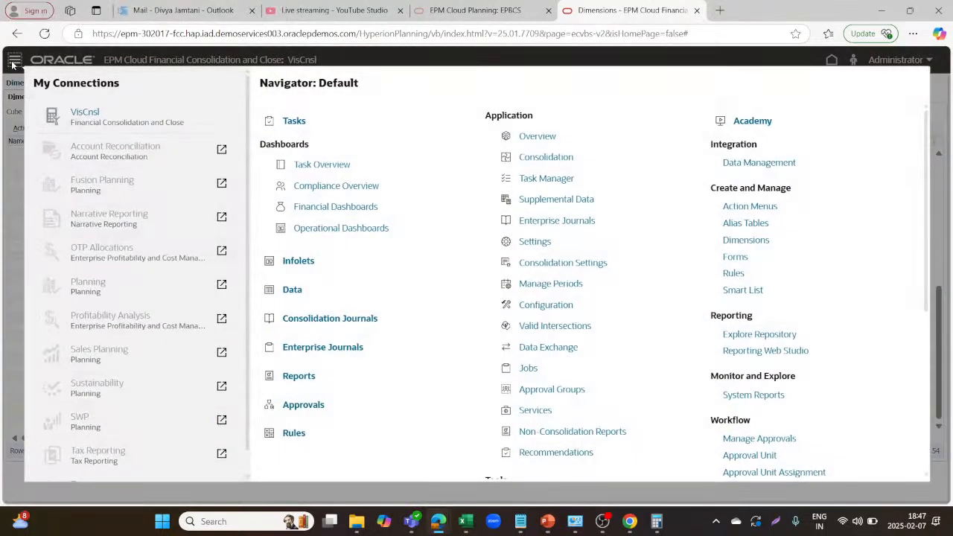
click(294, 433)
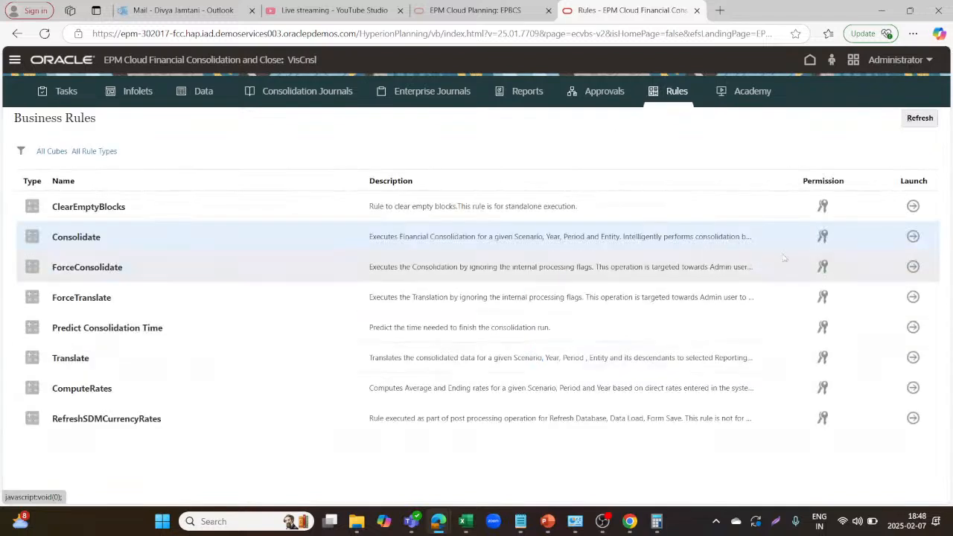
click(913, 239)
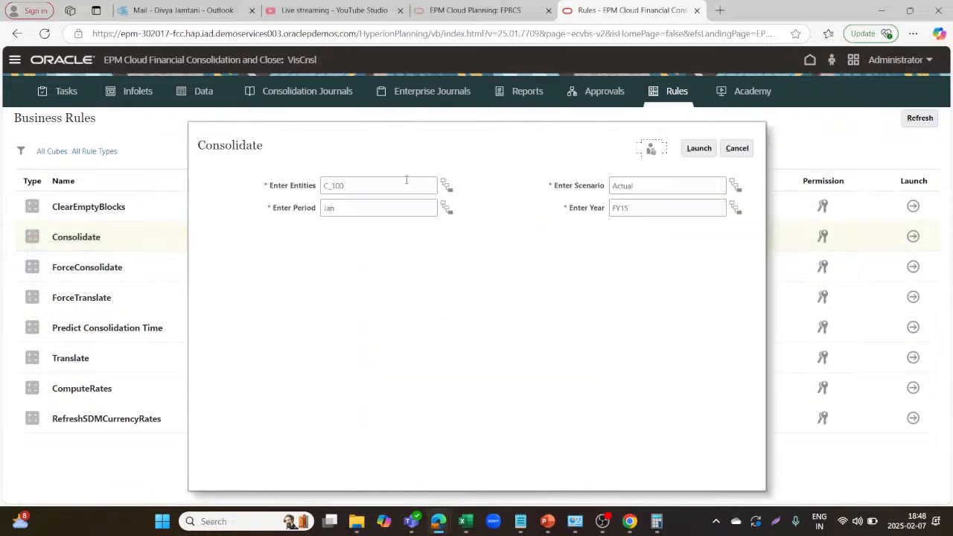
click(698, 148)
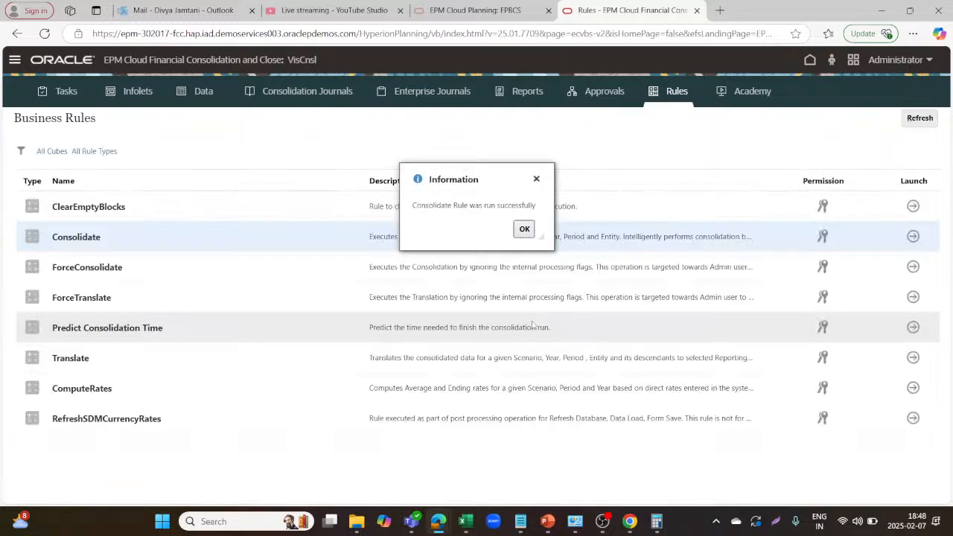
Switch back to the Excel workbook and refresh the ad hoc grid on the Input (4) sheet
key(alt+Tab)
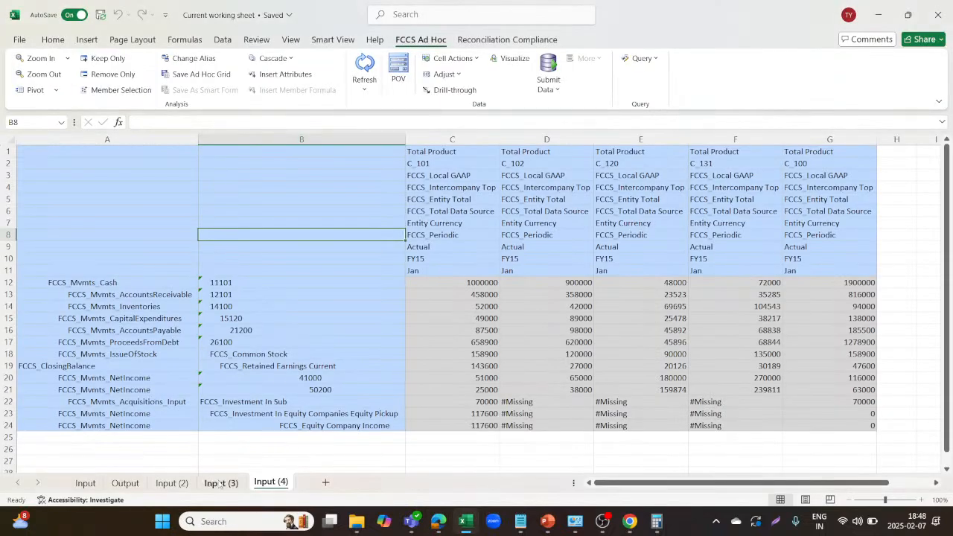
click(170, 484)
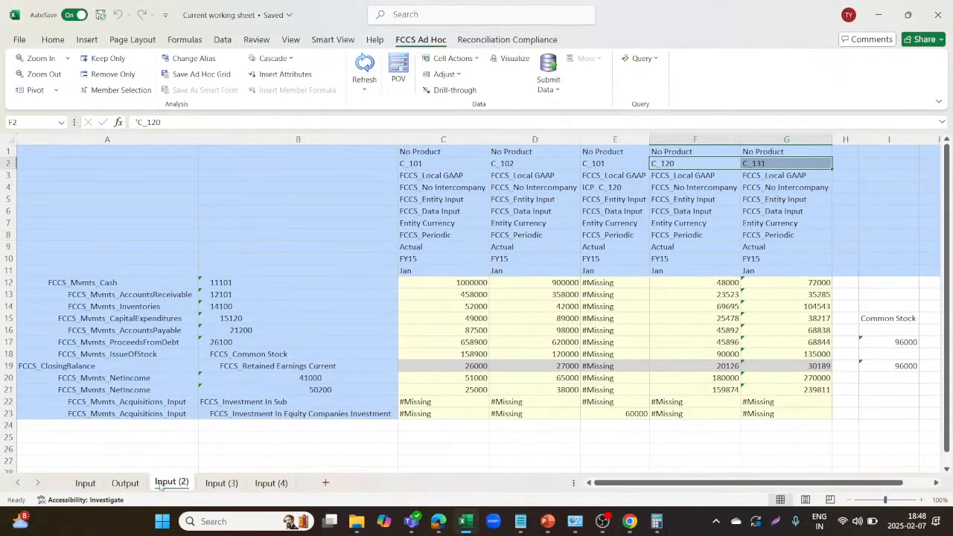
click(270, 483)
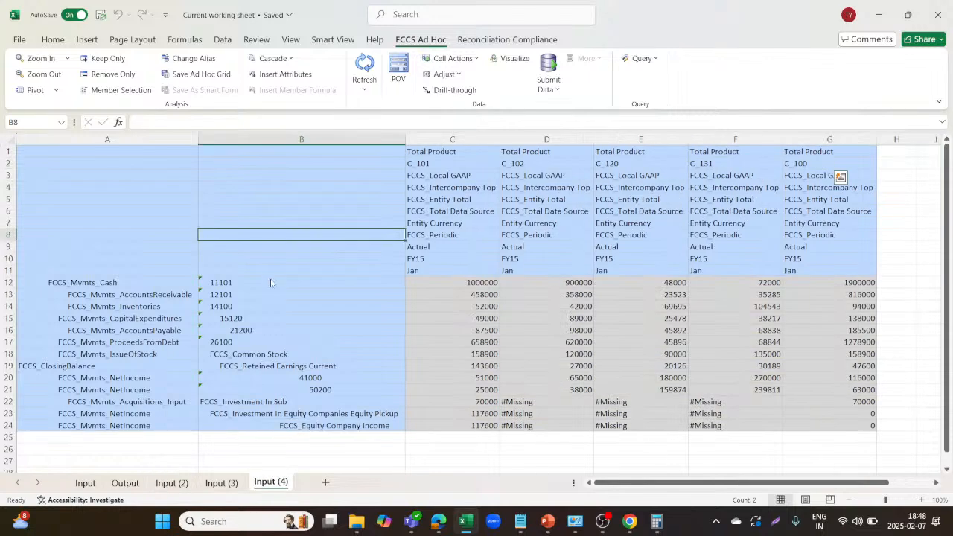
click(324, 190)
click(373, 64)
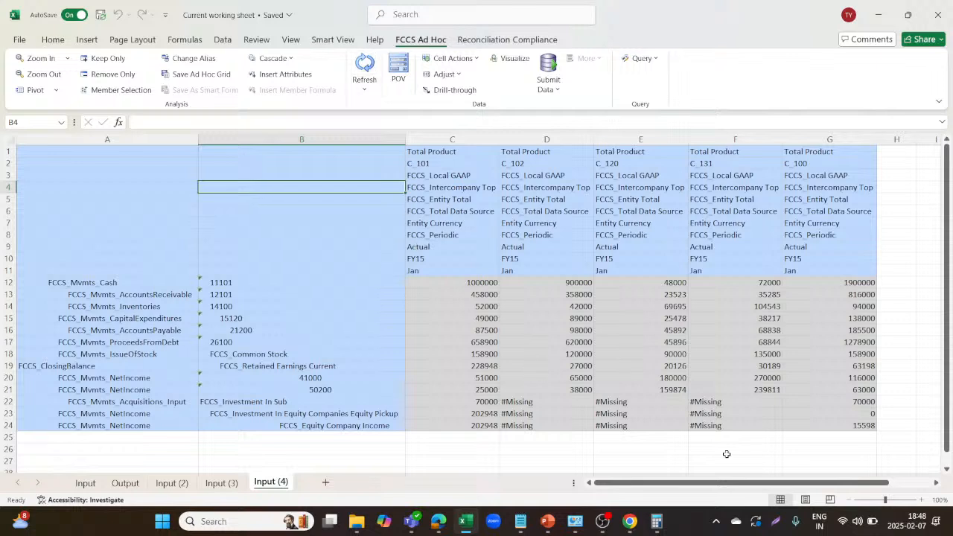
Examine C_100's equity company income, investment in sub and common stock on Input (4), along with C_120's common stock
click(858, 426)
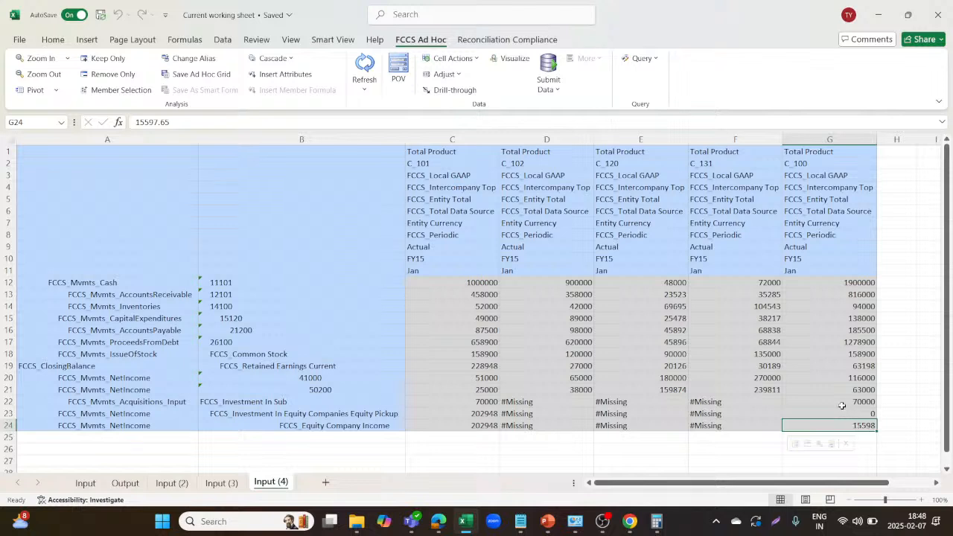
click(840, 403)
click(728, 461)
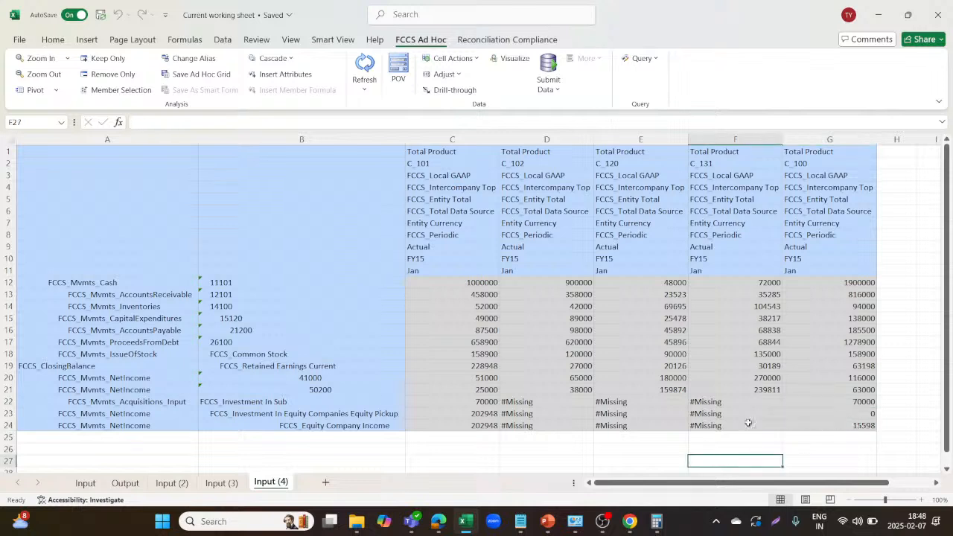
click(862, 424)
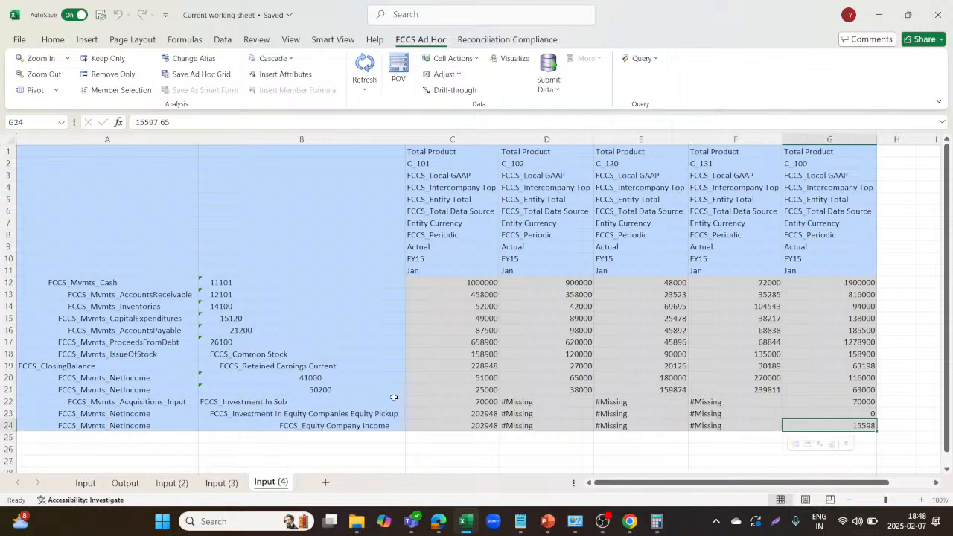
click(384, 357)
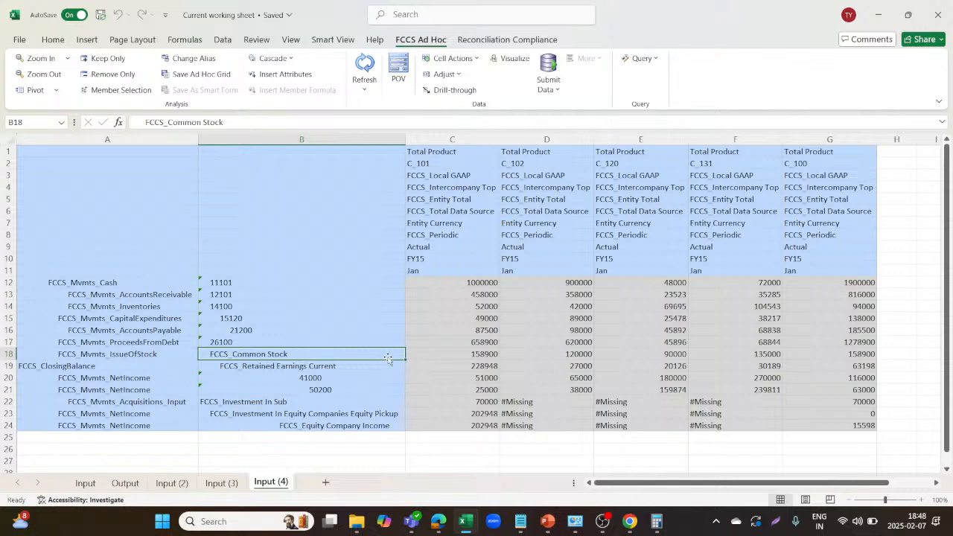
click(816, 355)
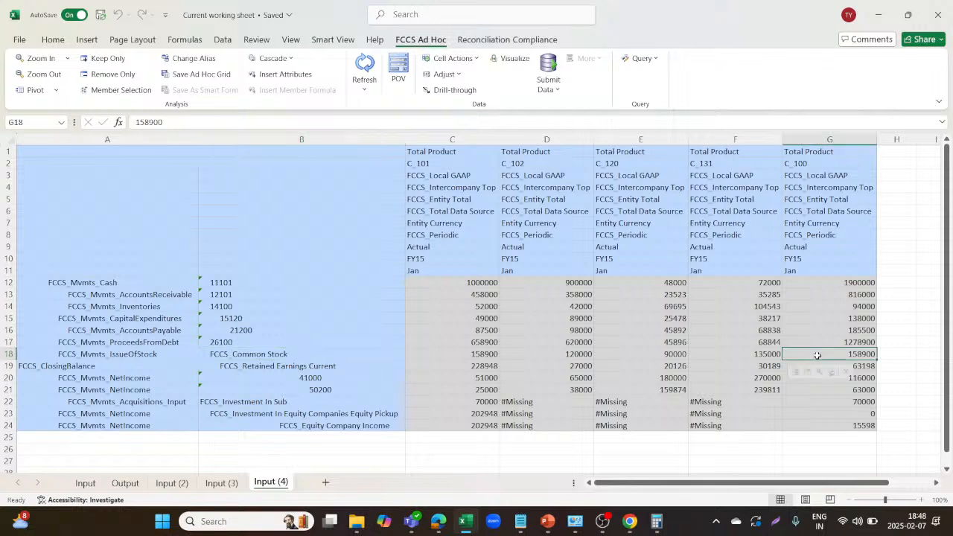
click(677, 352)
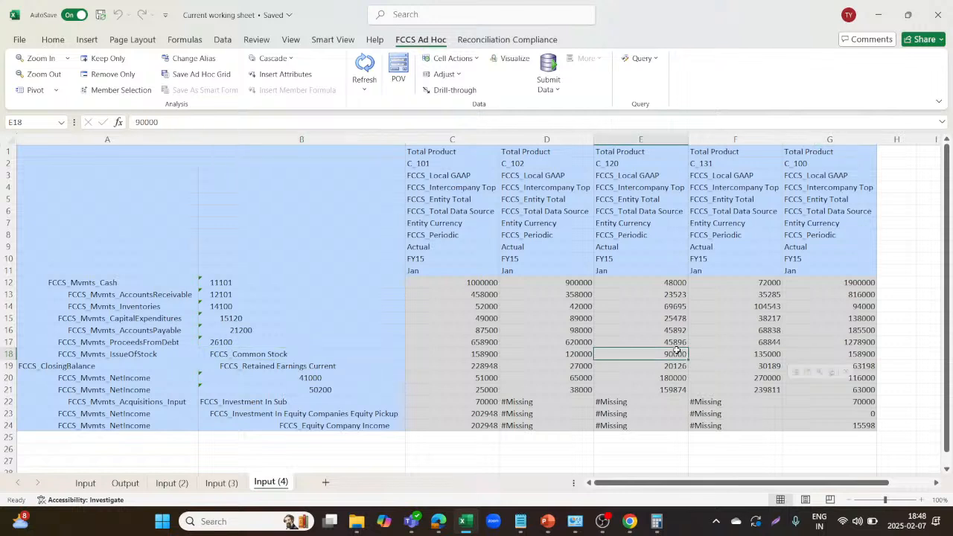
Compare the common stock rows on Input (2), Input (3) and Input (4), and check C_101's account 41000 and equity company income
click(171, 483)
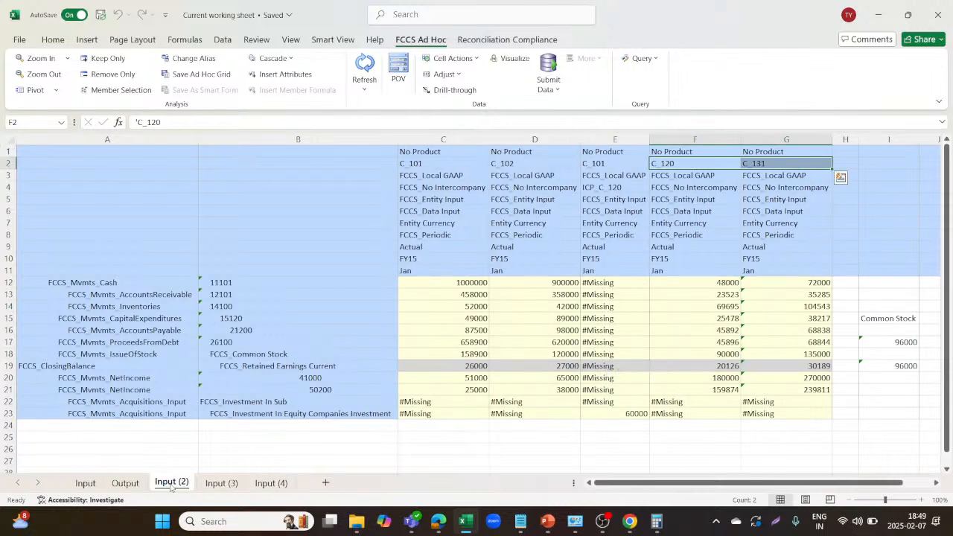
click(221, 483)
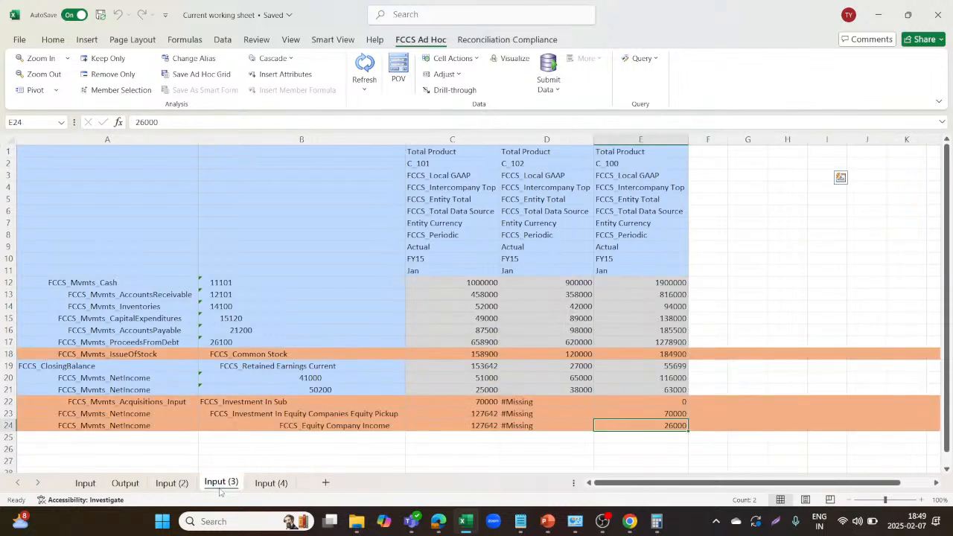
click(268, 485)
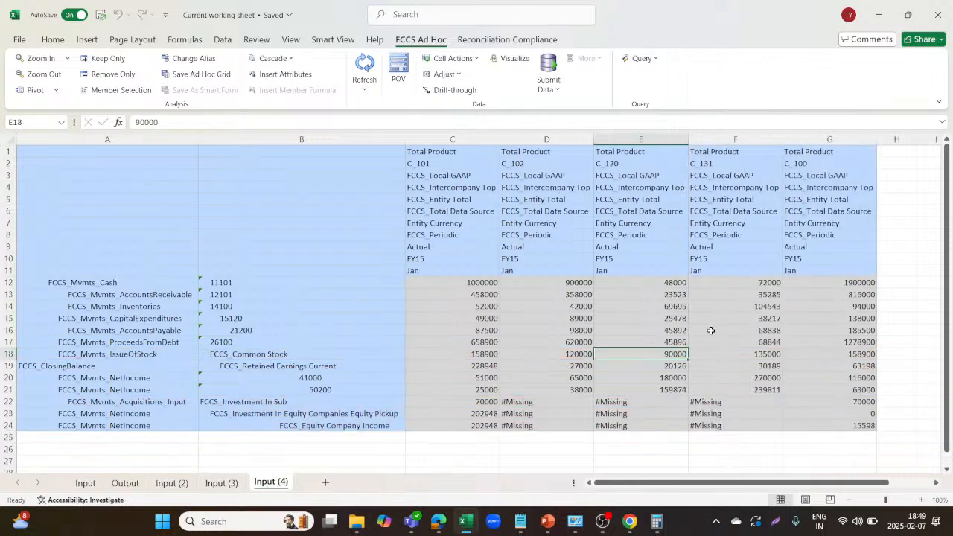
click(834, 355)
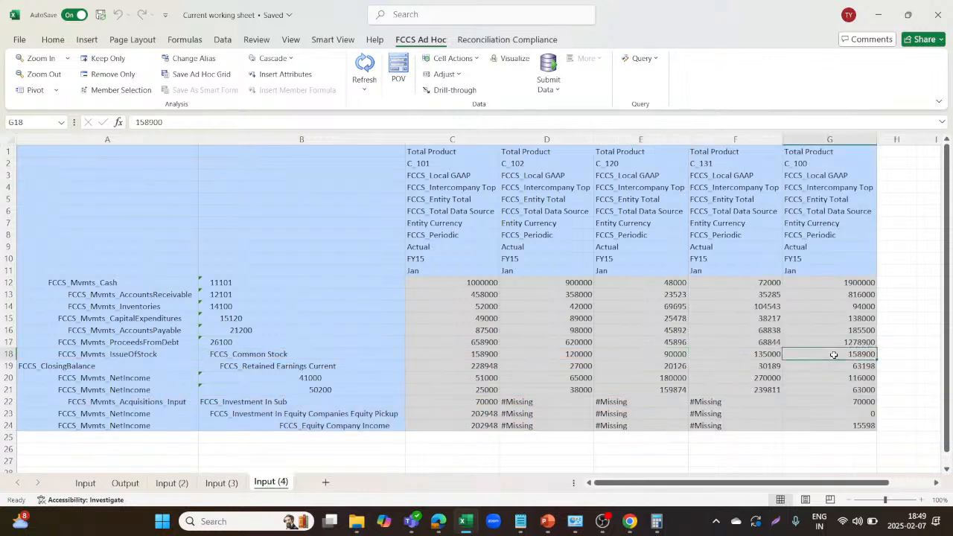
click(487, 355)
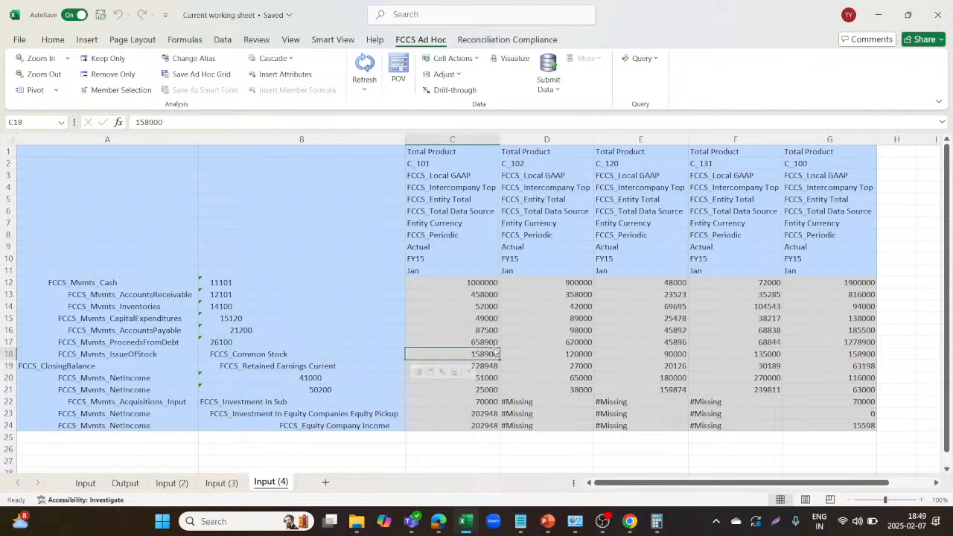
click(175, 486)
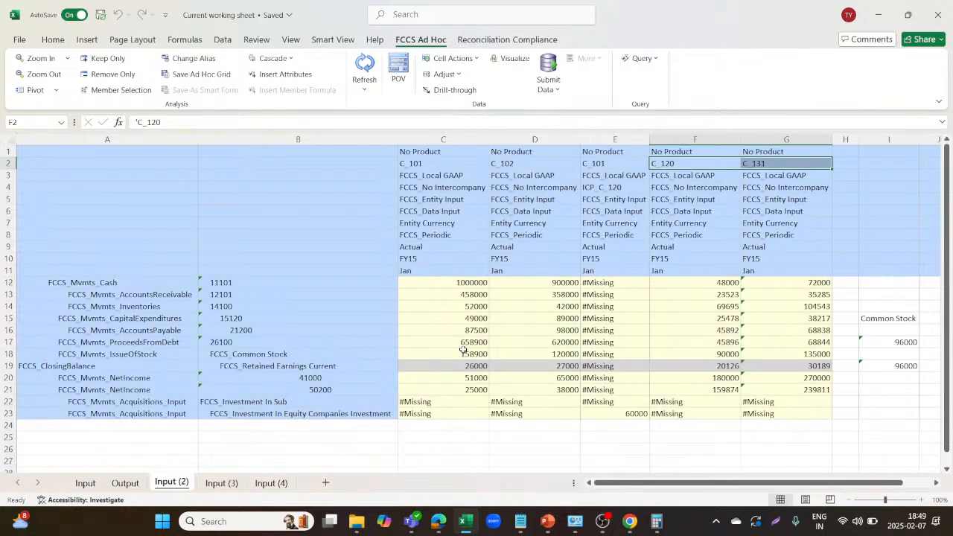
click(463, 352)
click(270, 483)
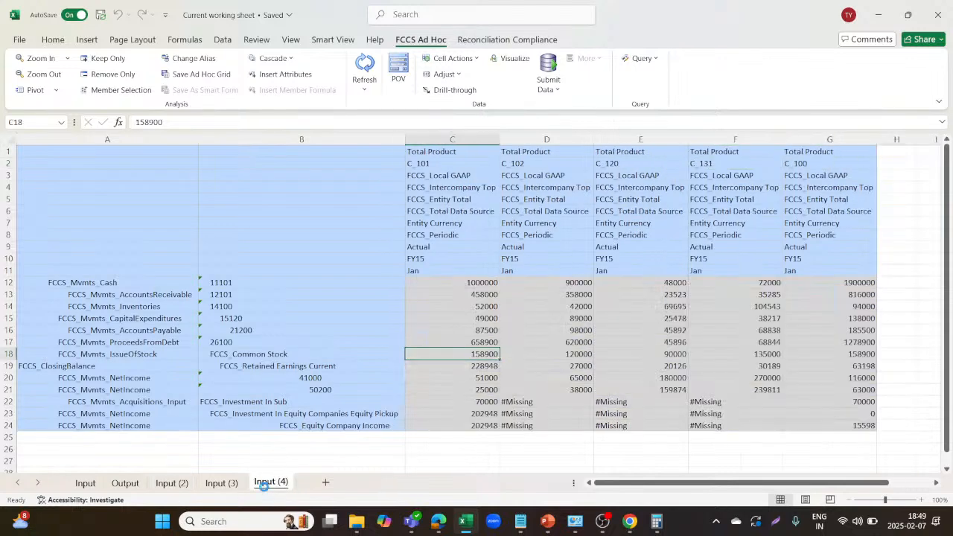
click(474, 377)
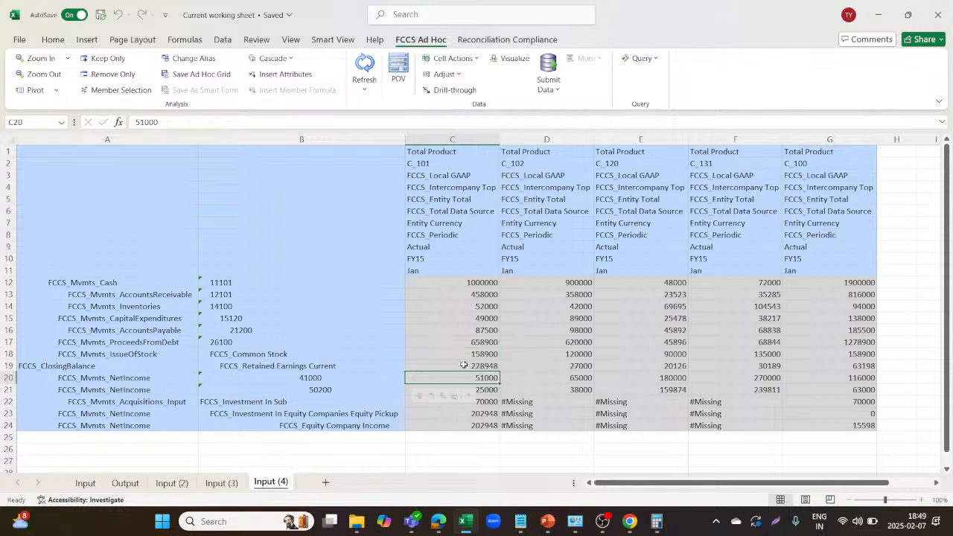
click(462, 423)
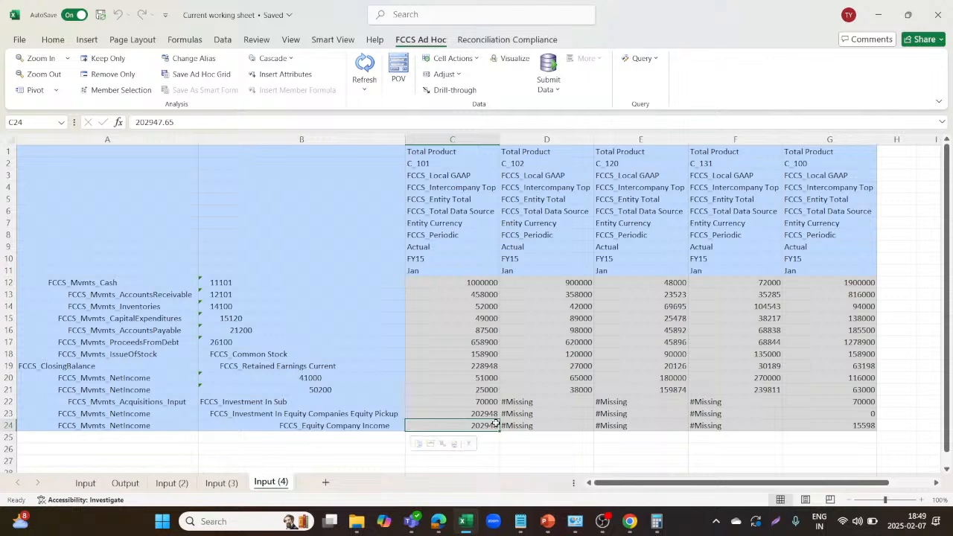
On Input (2), enter a formula in G24 that multiplies C_120's common stock in F18 by the ownership share
click(171, 483)
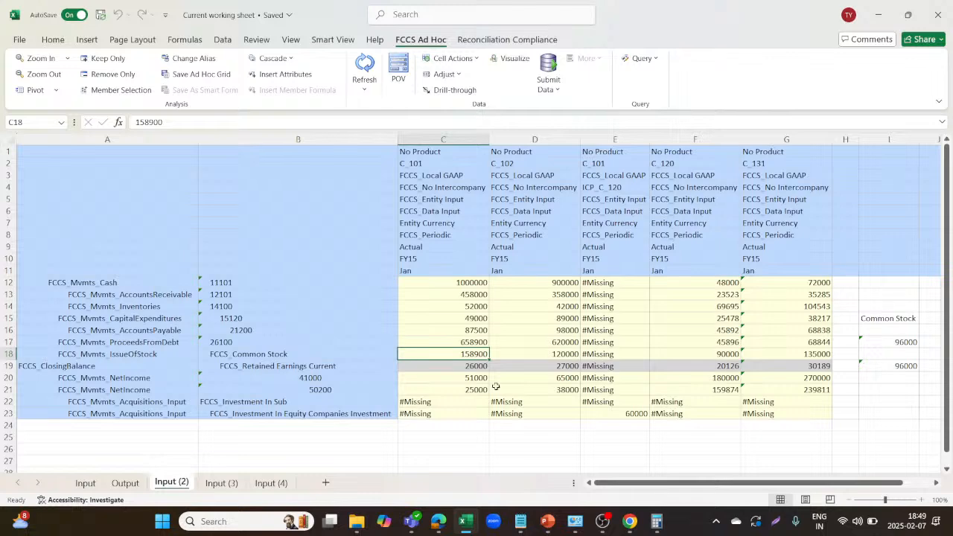
scroll(848, 396, right, 1)
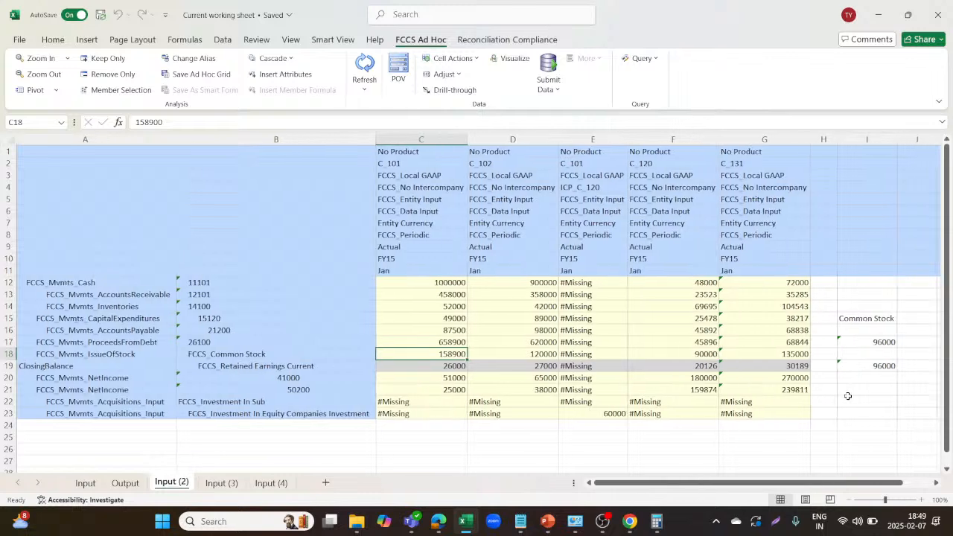
click(826, 425)
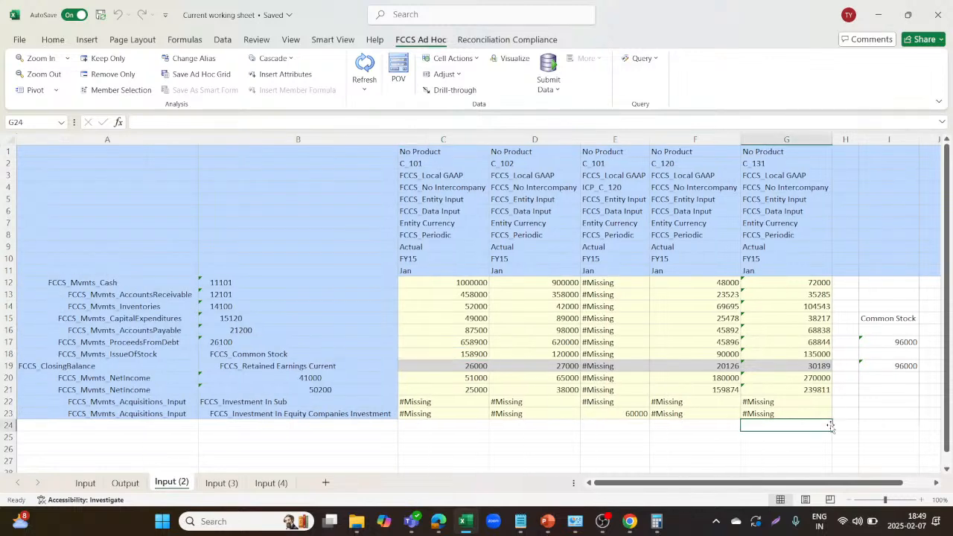
text(=)
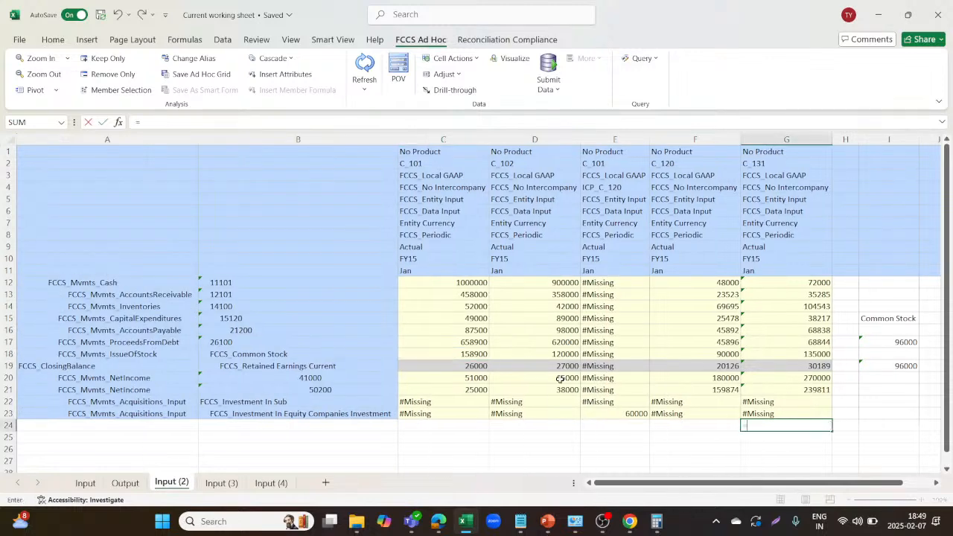
click(729, 353)
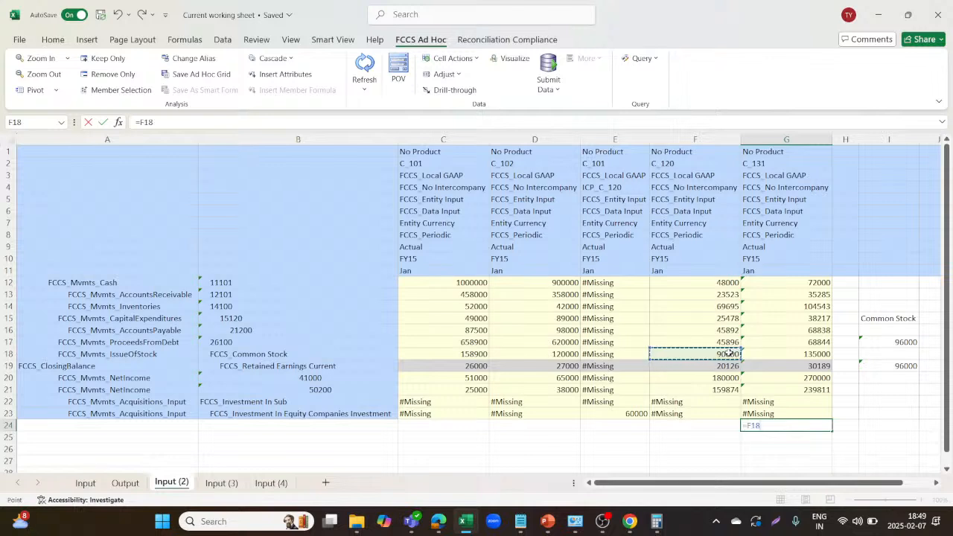
text(*)
key(Return)
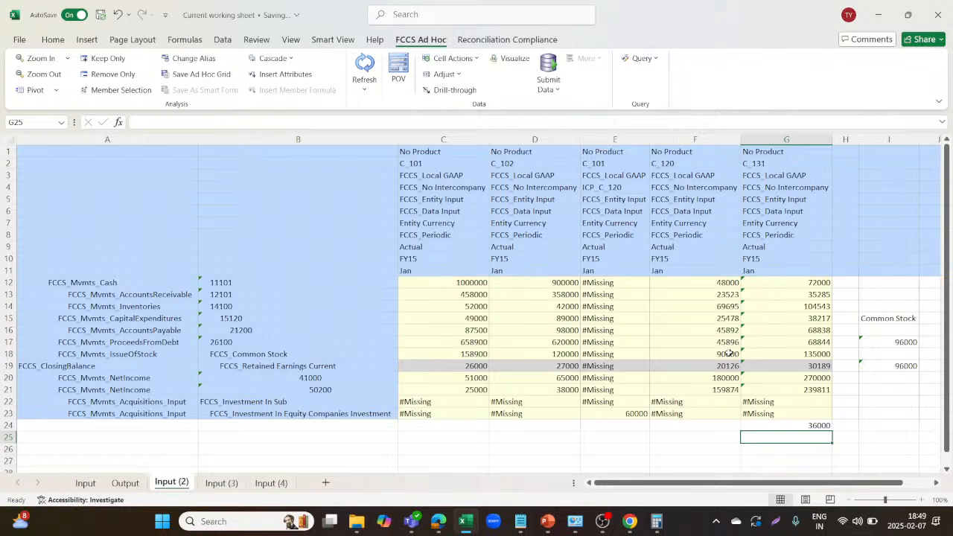
Enter the formula =G24-E23 in G25 to subtract the equity company investment from the calculated common stock share
text(=)
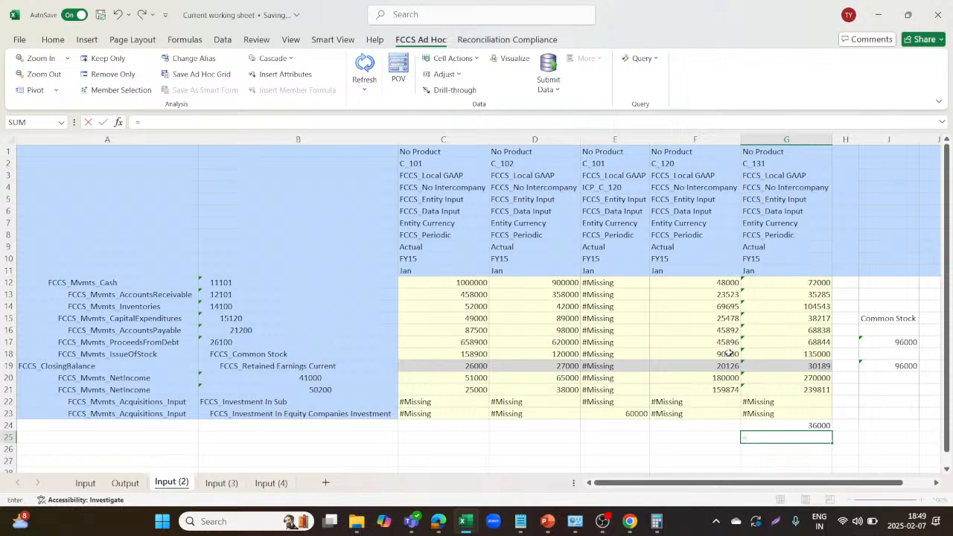
key(Up)
text(-)
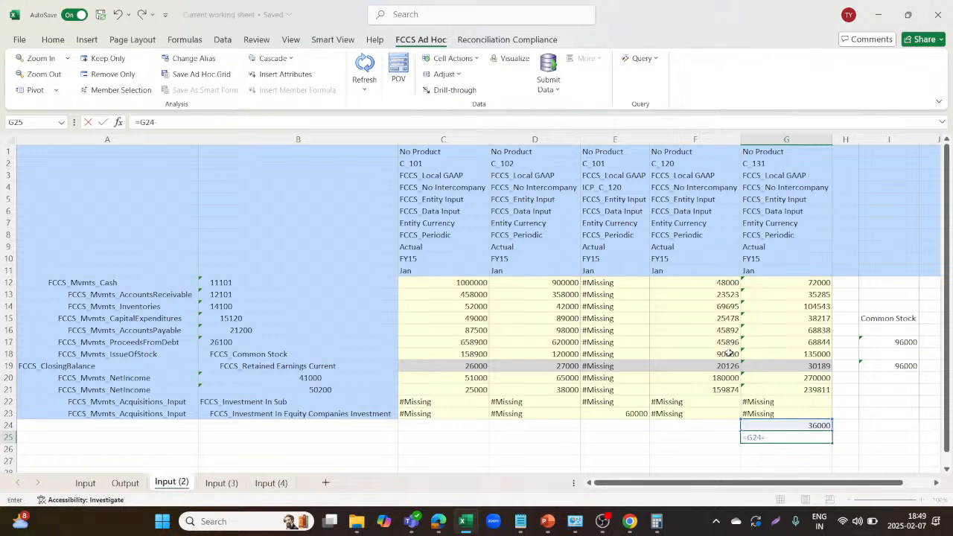
click(622, 414)
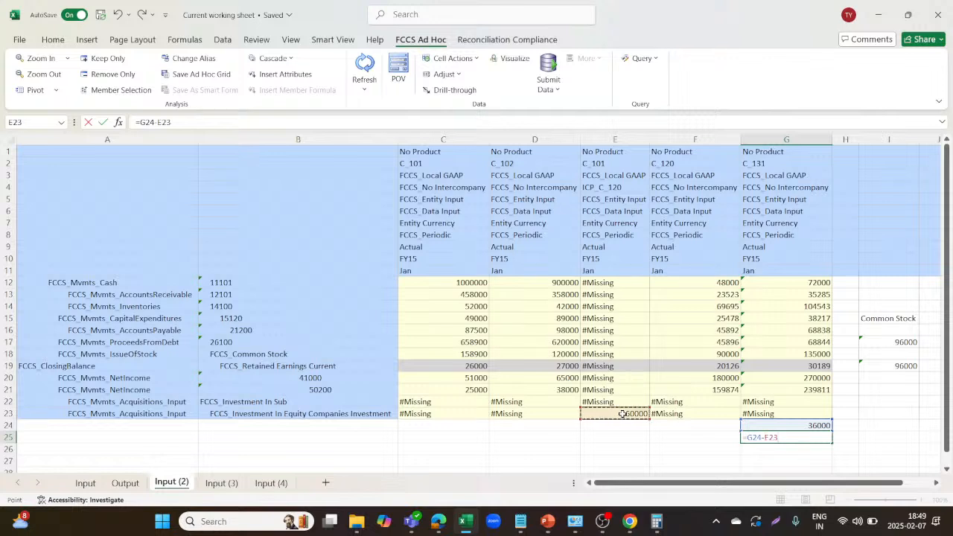
key(Return)
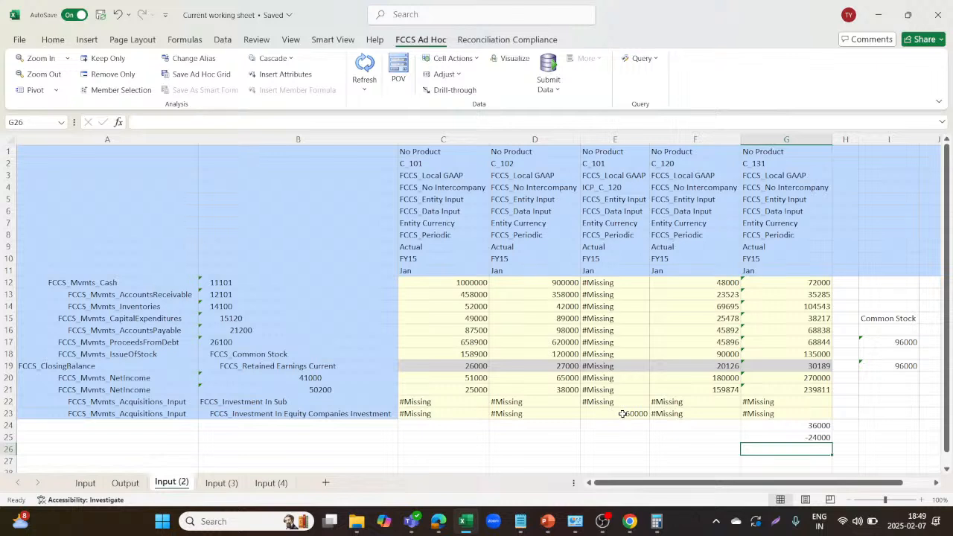
Enter the formula =E23-24000 in I23 on Input (2), and return to the Input (4) sheet
click(702, 354)
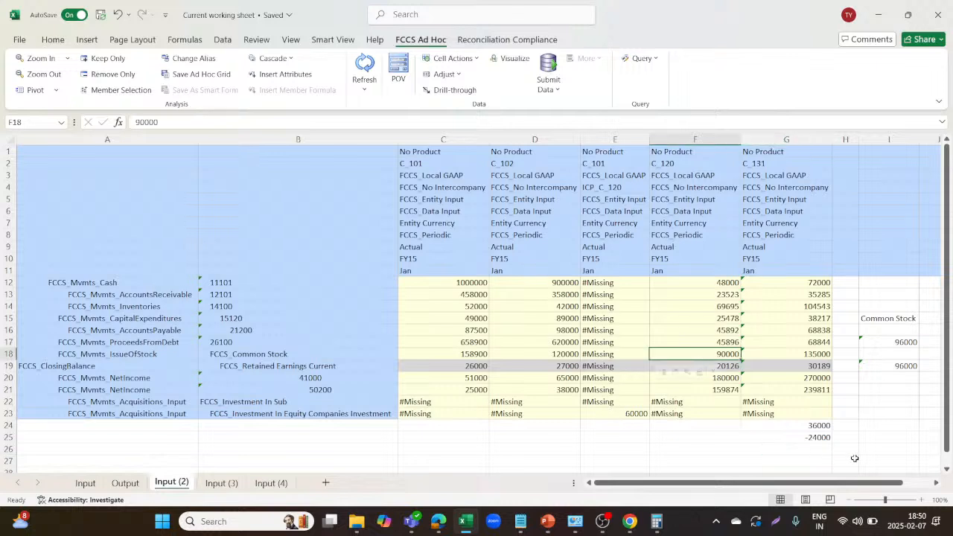
click(880, 409)
text(=)
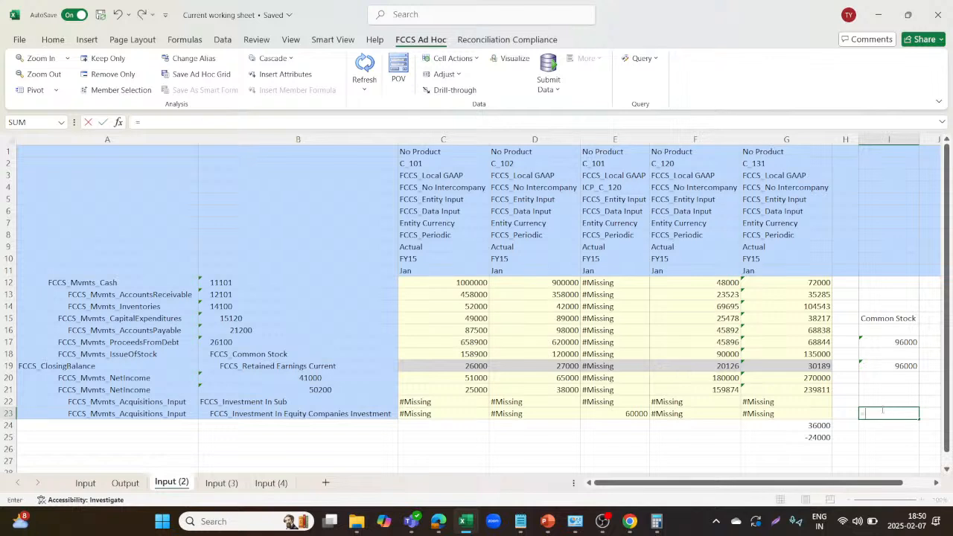
click(638, 411)
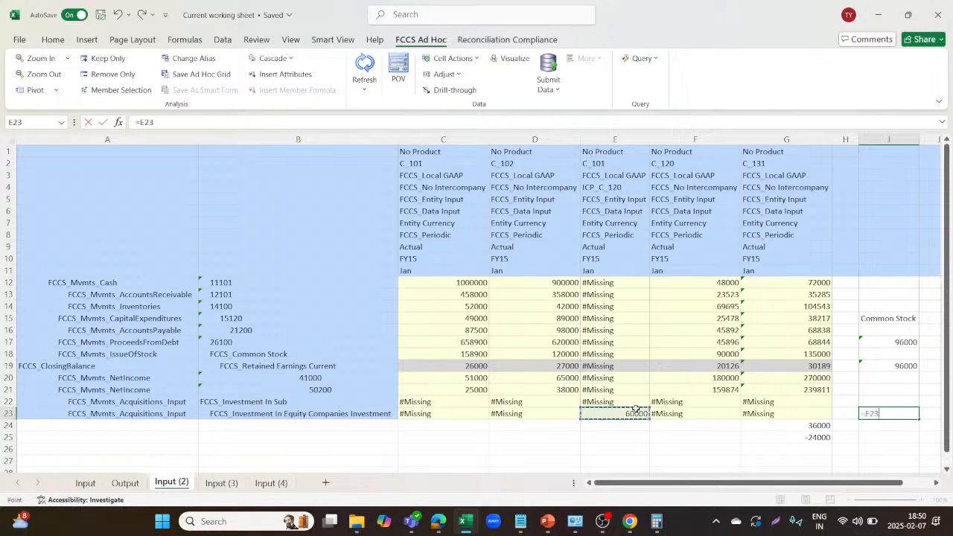
text(-)
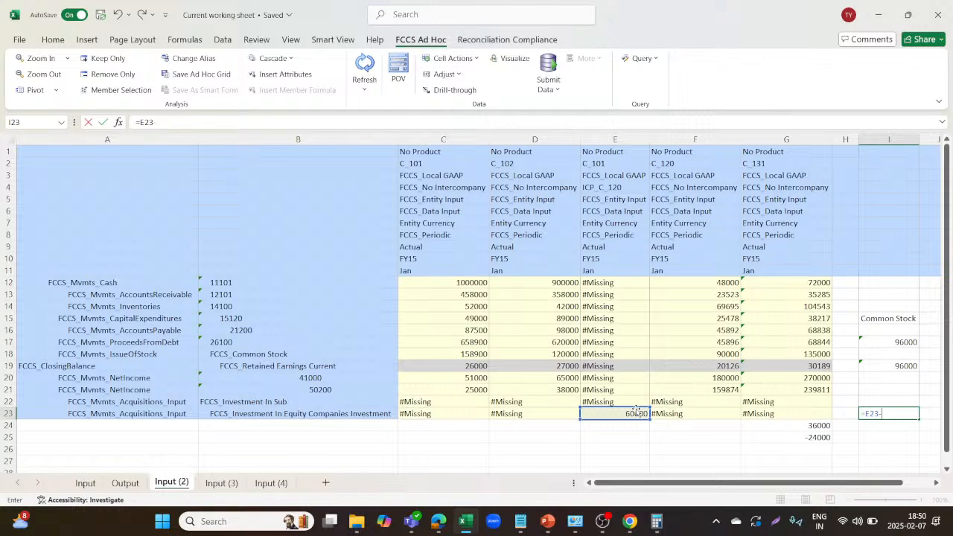
text(24000)
key(Return)
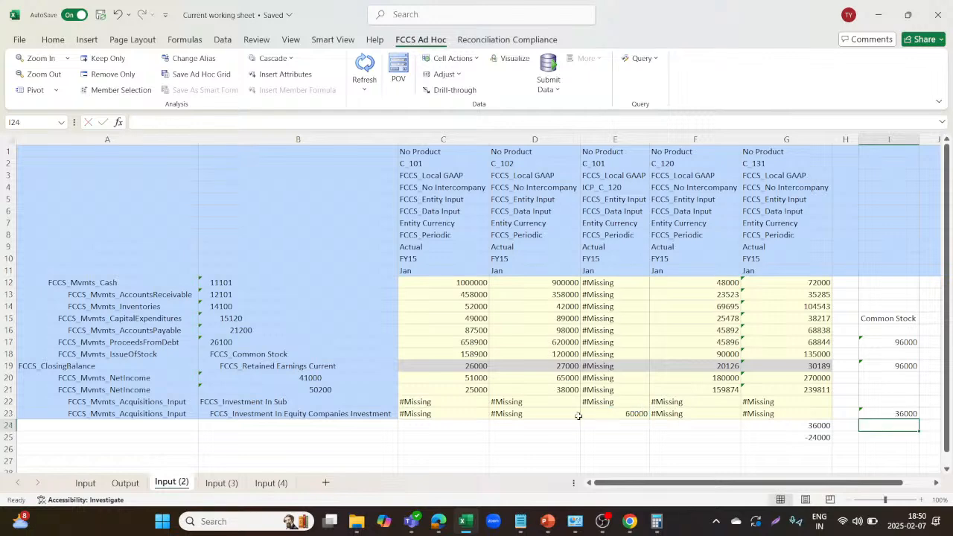
click(271, 482)
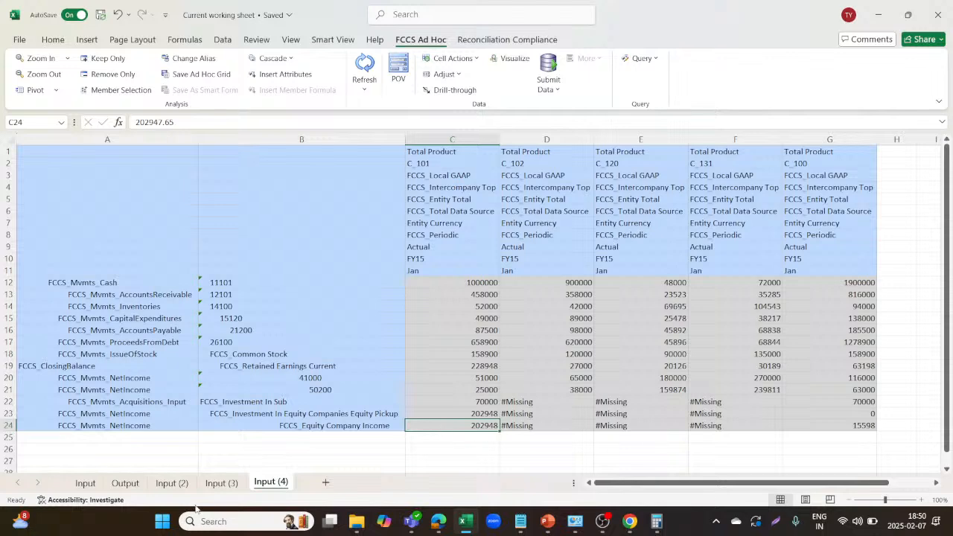
On Input (2), enter the formula =E23*0.4 in F25 to calculate 40% of the equity company investment
click(216, 484)
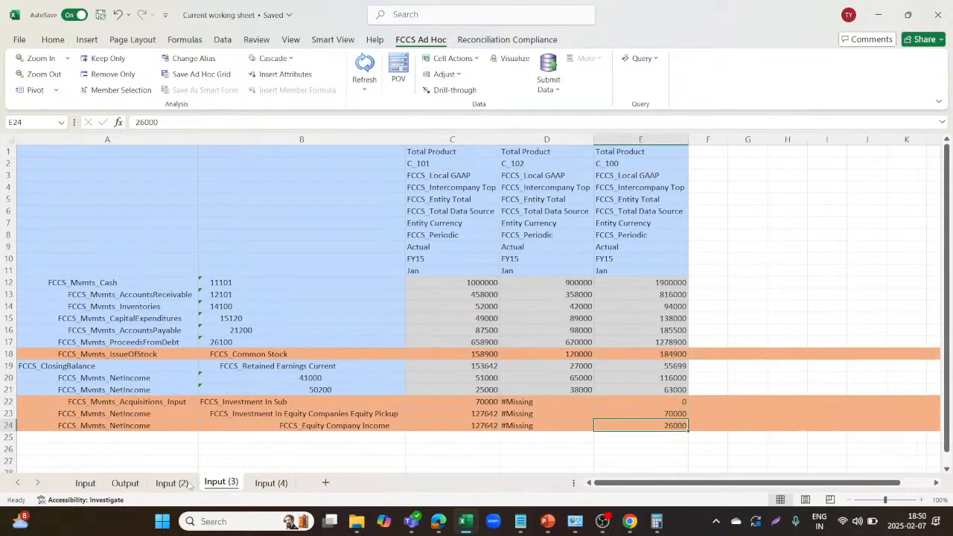
click(172, 483)
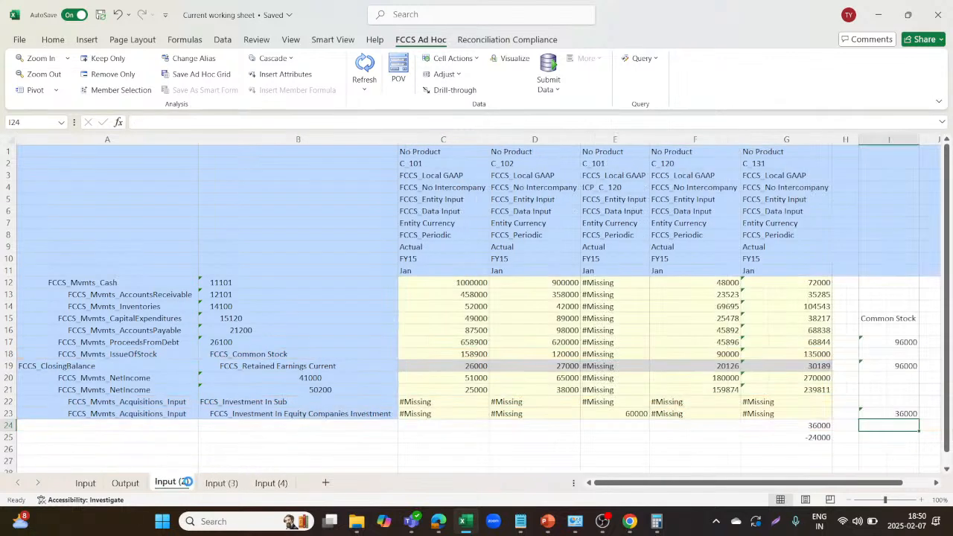
click(897, 413)
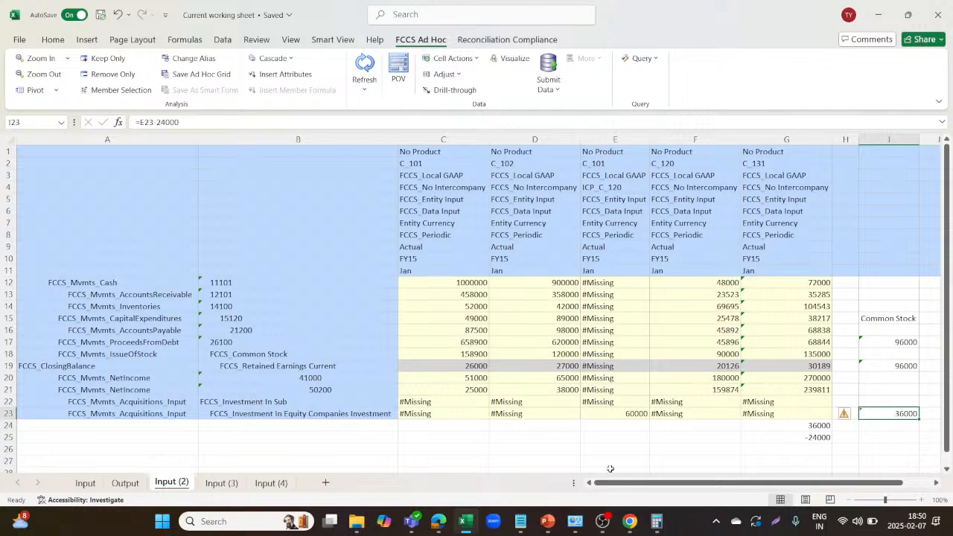
click(631, 414)
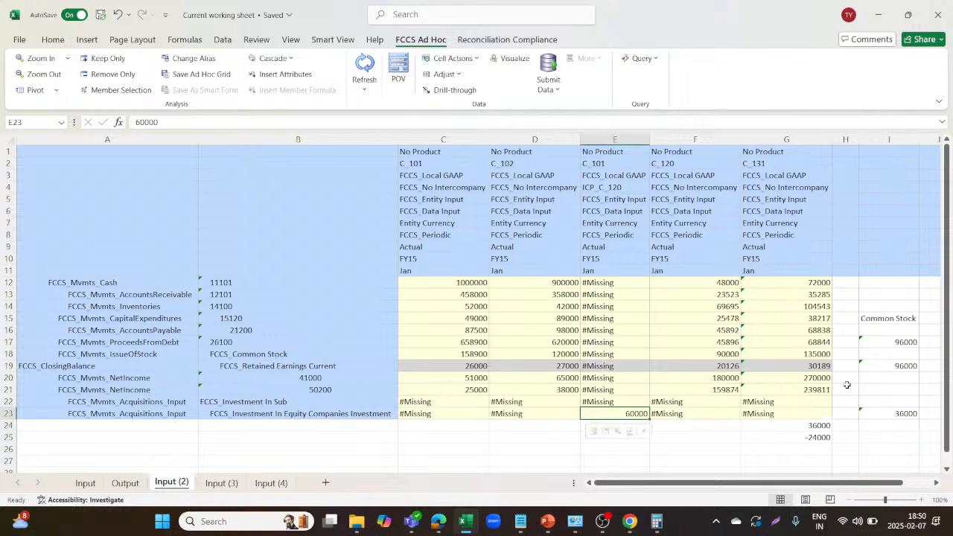
scroll(728, 456, down, 1)
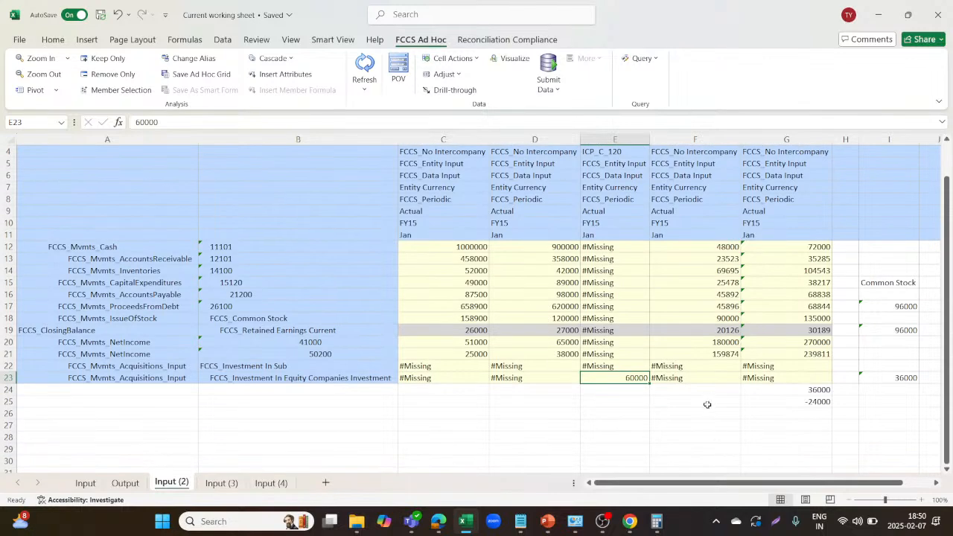
click(708, 406)
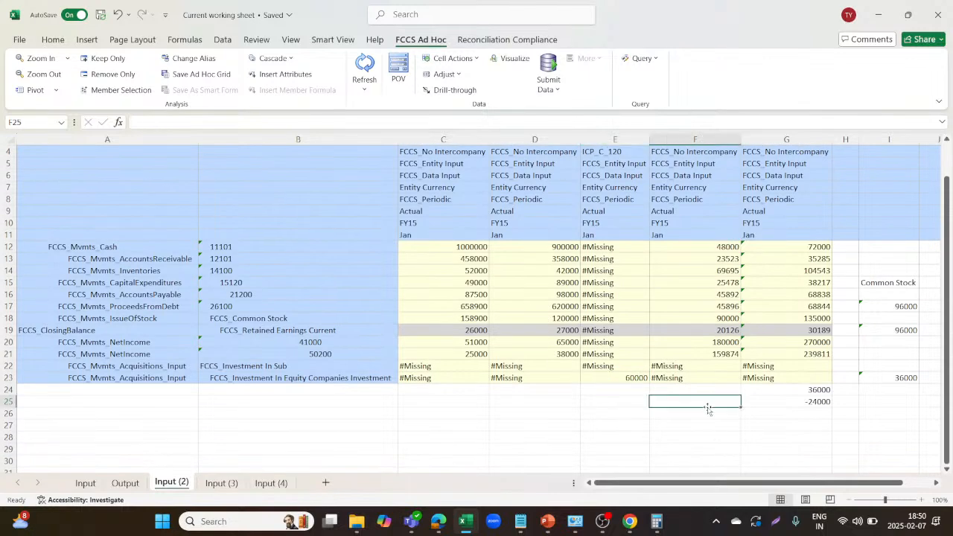
text(=)
click(639, 378)
text(*3)
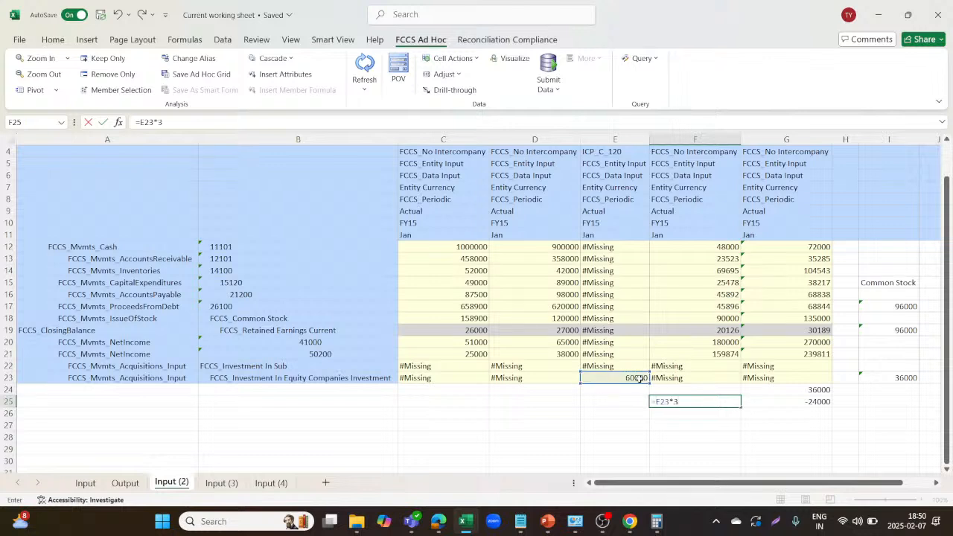
key(Return)
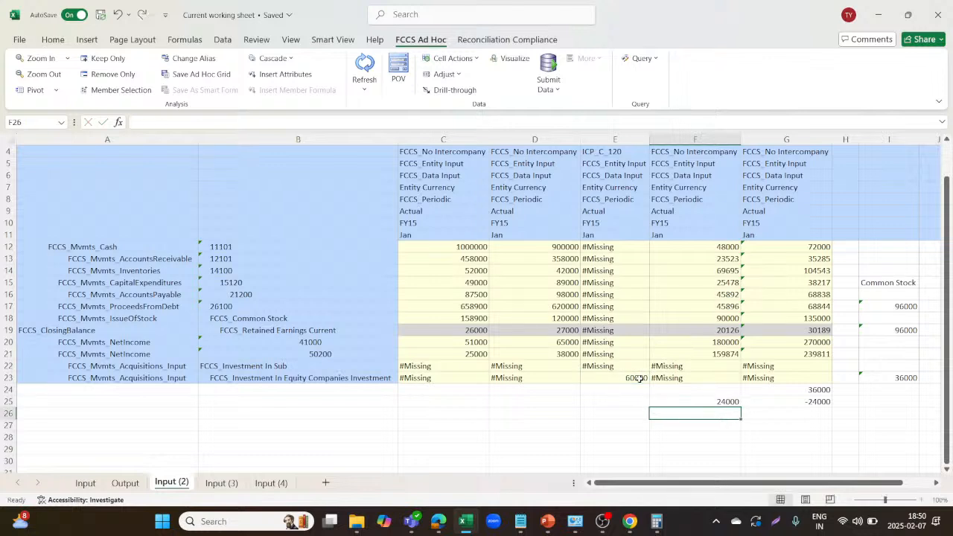
Look at Input (4), and on Input (2) inspect C_131's account 50200, the common stock of C_131 and C_120, and the F25 formula
click(264, 483)
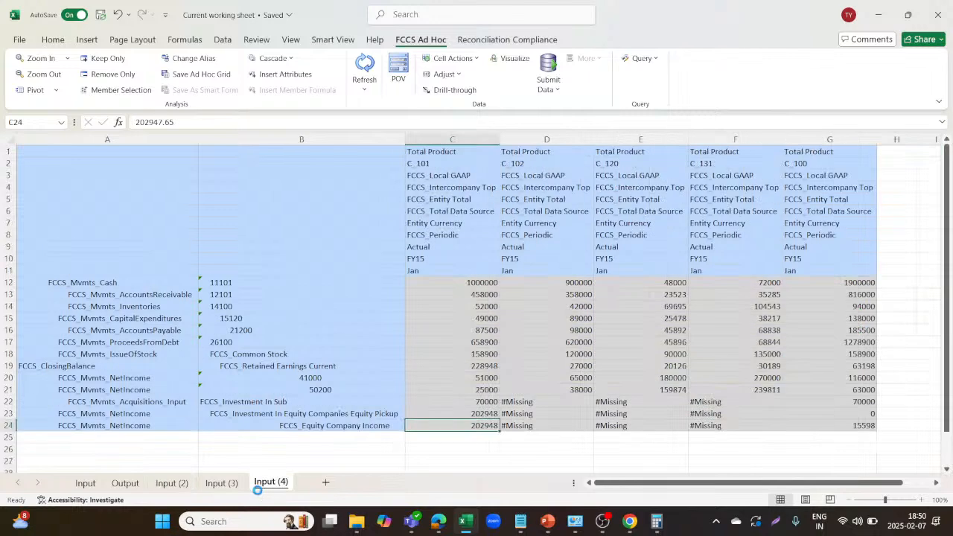
click(181, 485)
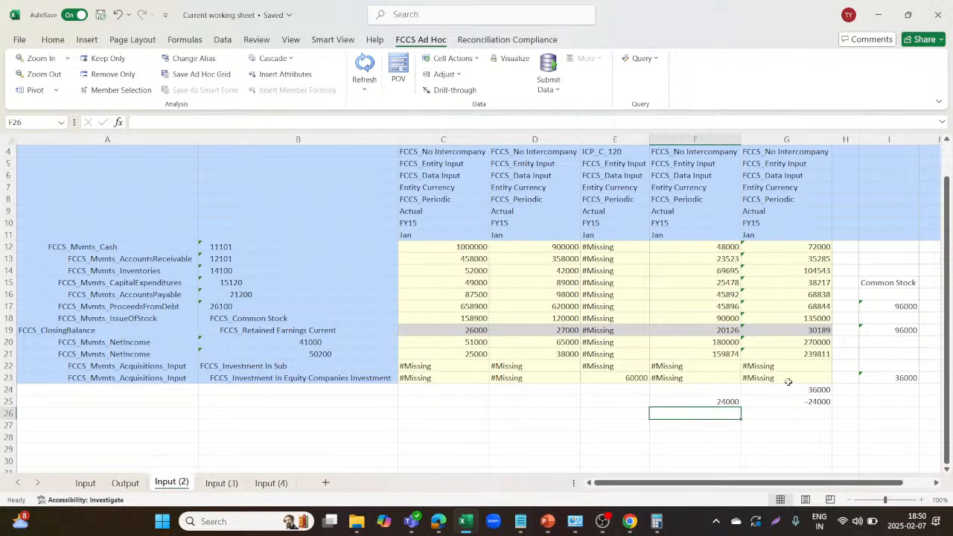
click(816, 353)
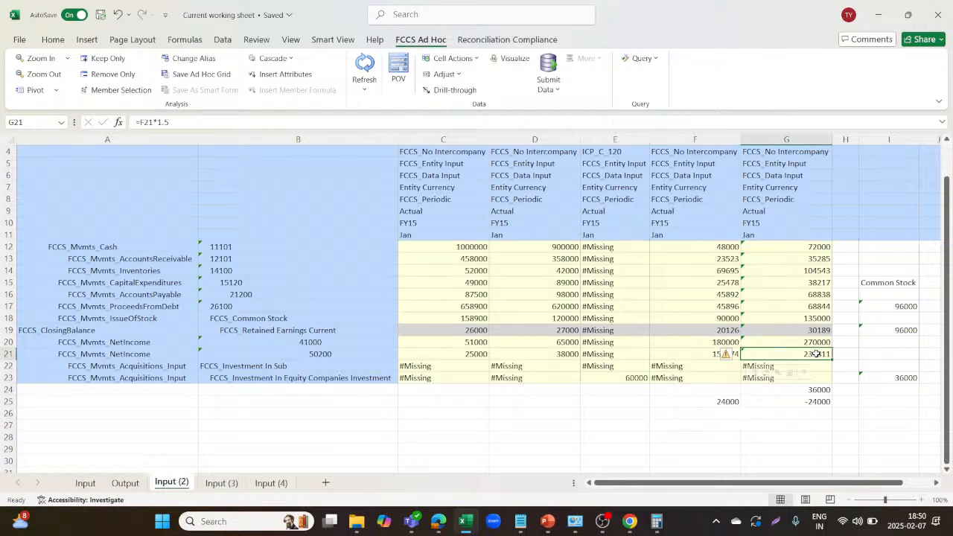
click(811, 328)
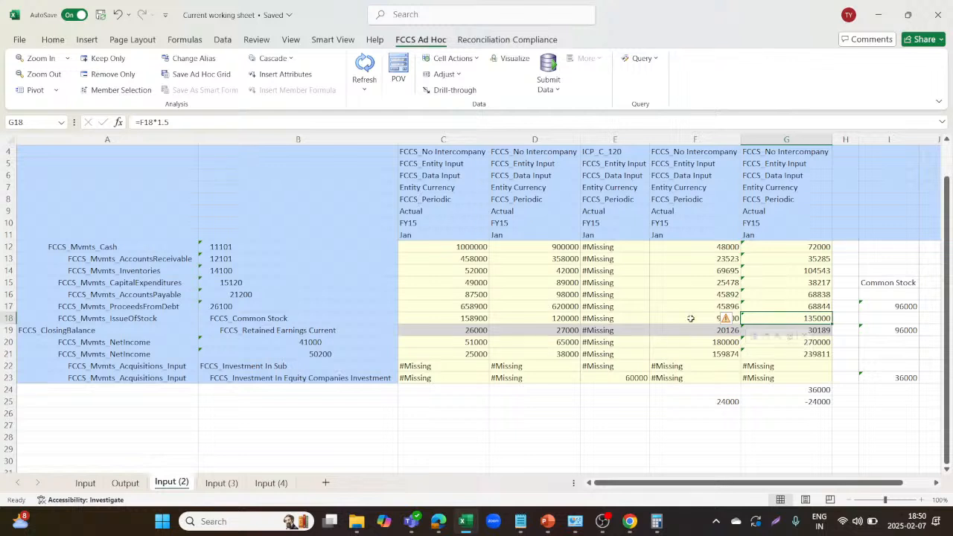
click(756, 435)
click(717, 317)
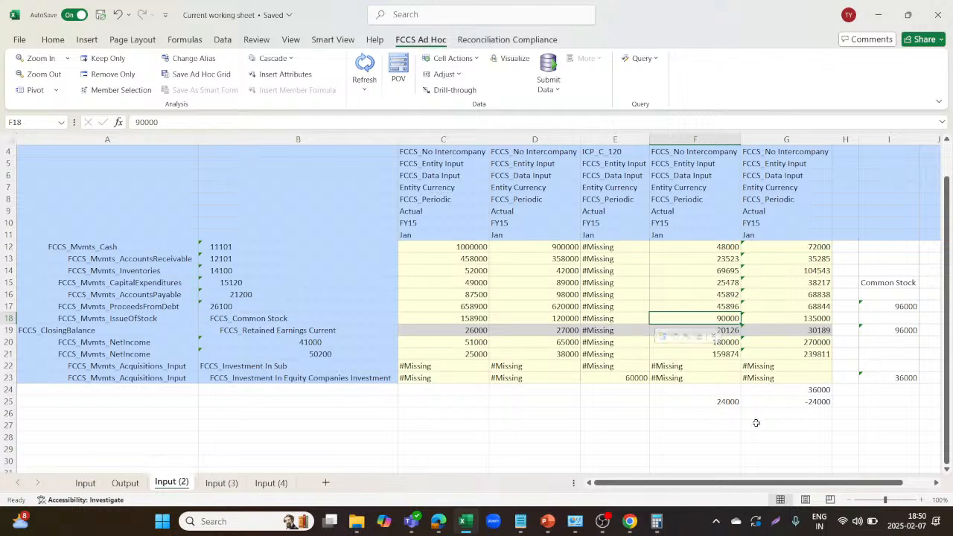
click(779, 412)
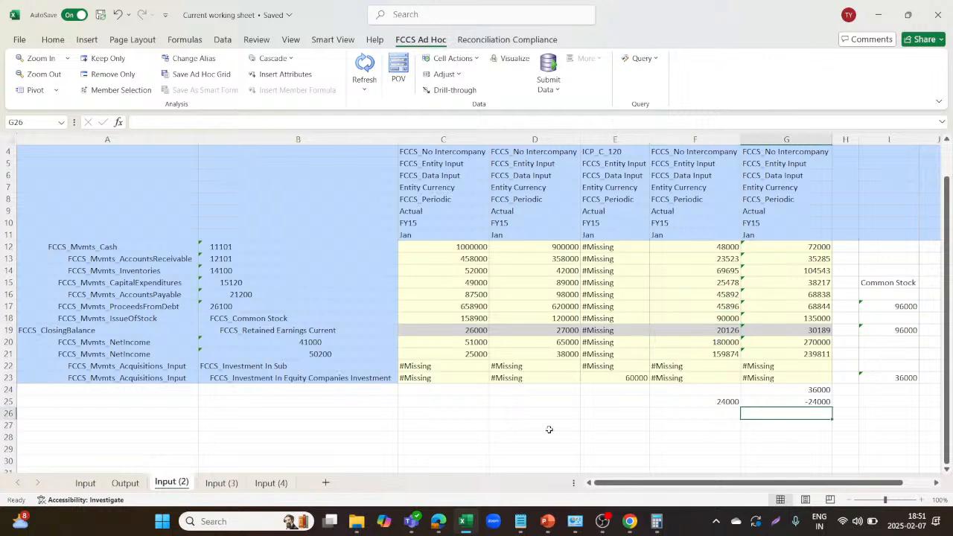
click(703, 411)
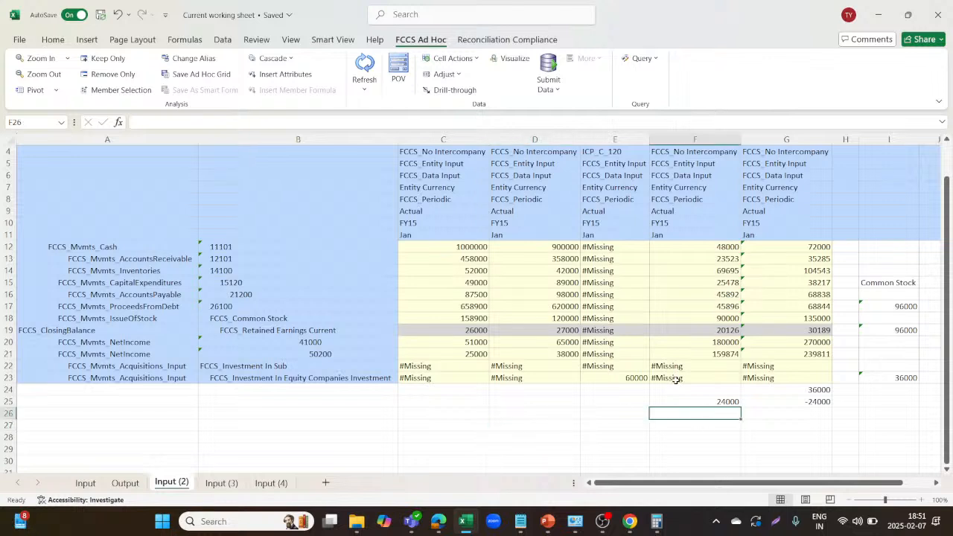
click(669, 401)
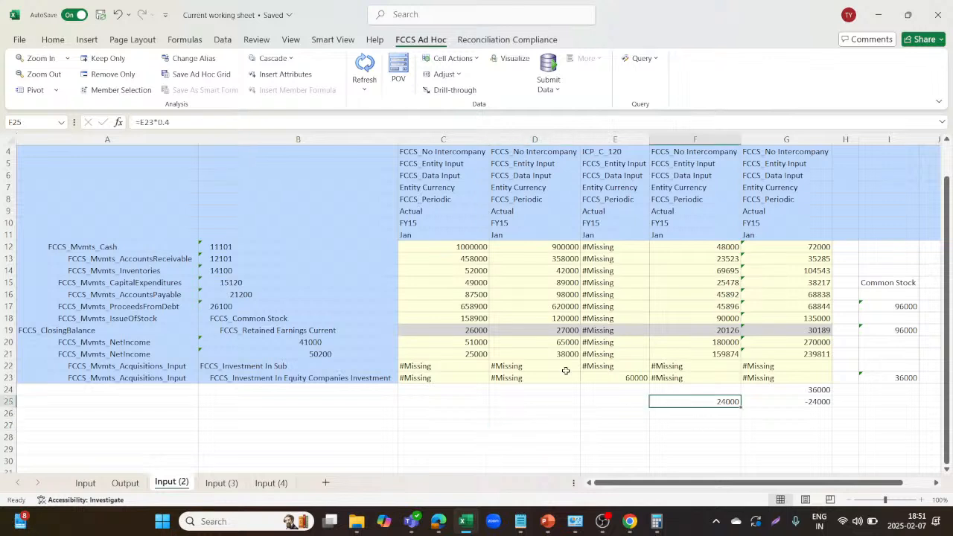
Switch to the Book4 workbook and read the EPU adjustment example on Sheet2, from the adjustment calculation to the adjusted balance sheet
mouse_move(466, 521)
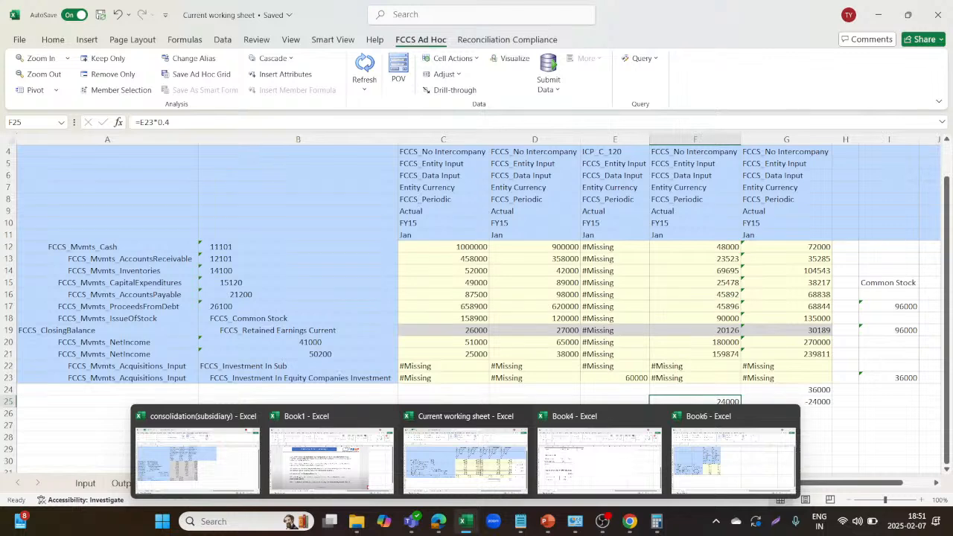
click(596, 451)
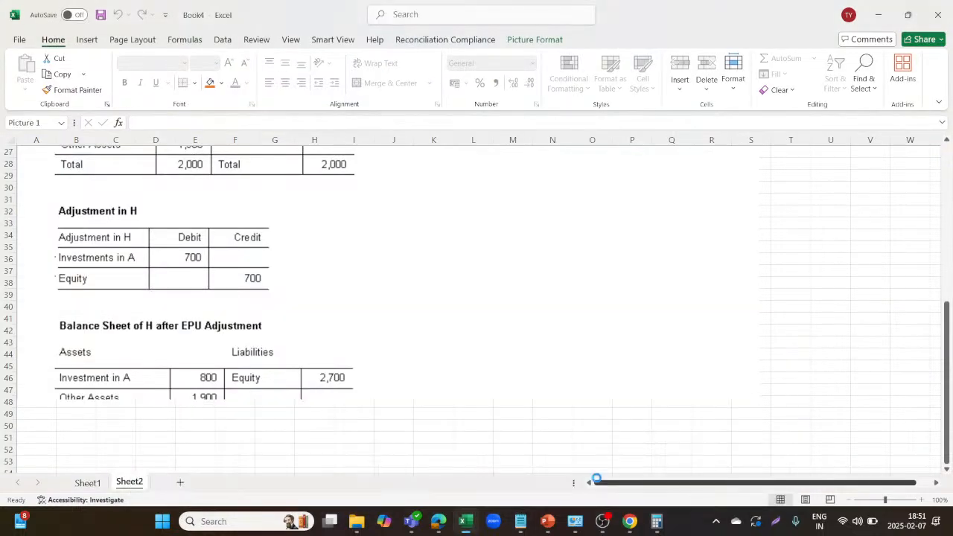
scroll(398, 262, up, 9)
scroll(397, 264, down, 1)
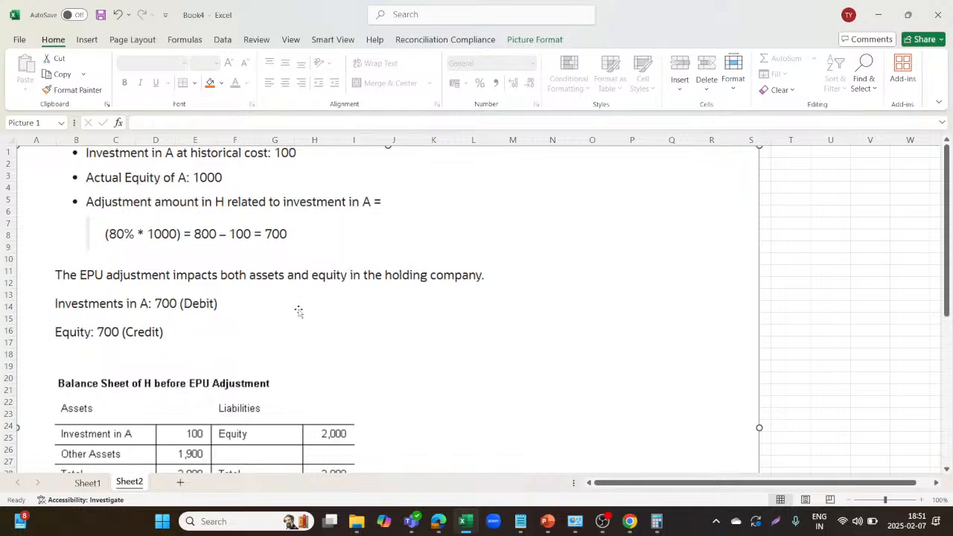
scroll(313, 306, down, 2)
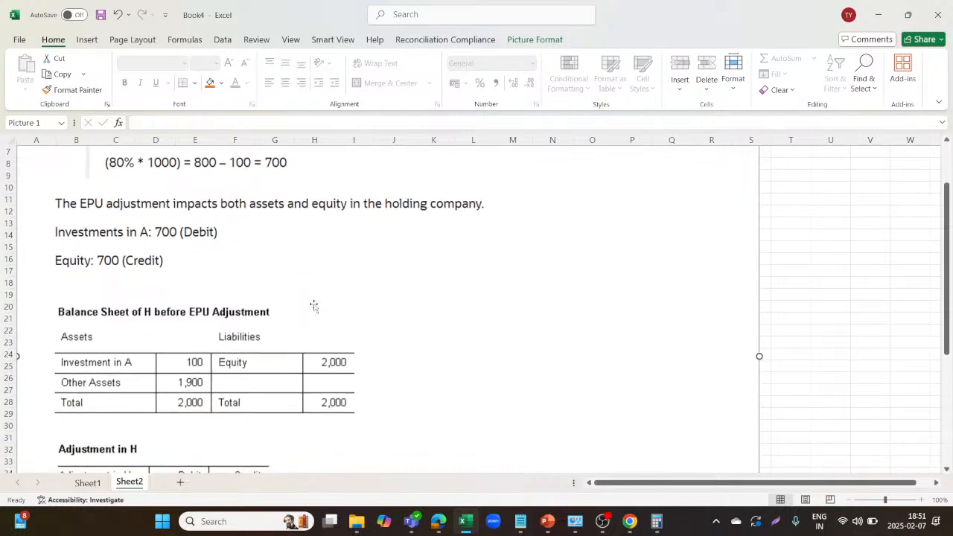
scroll(313, 306, down, 1)
scroll(313, 306, down, 1)
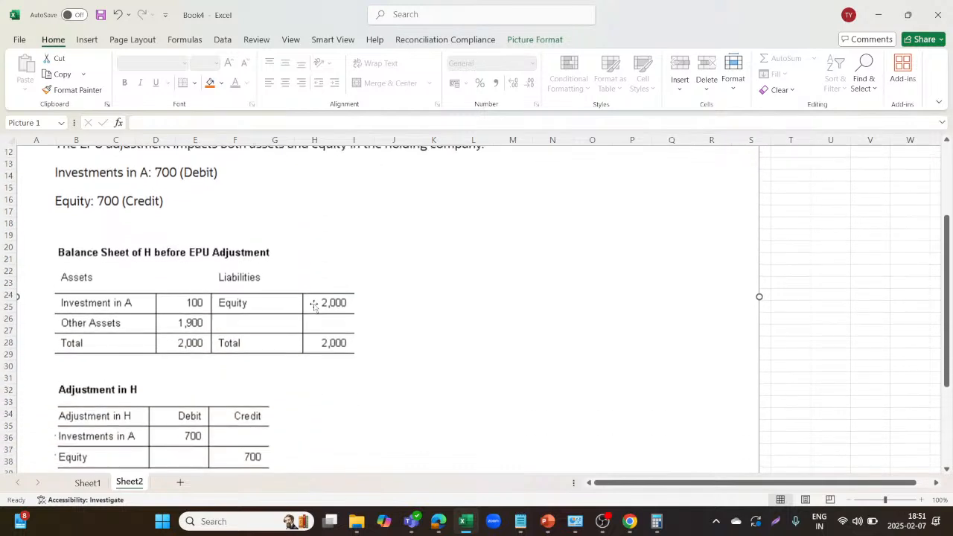
scroll(313, 305, down, 3)
scroll(314, 305, up, 1)
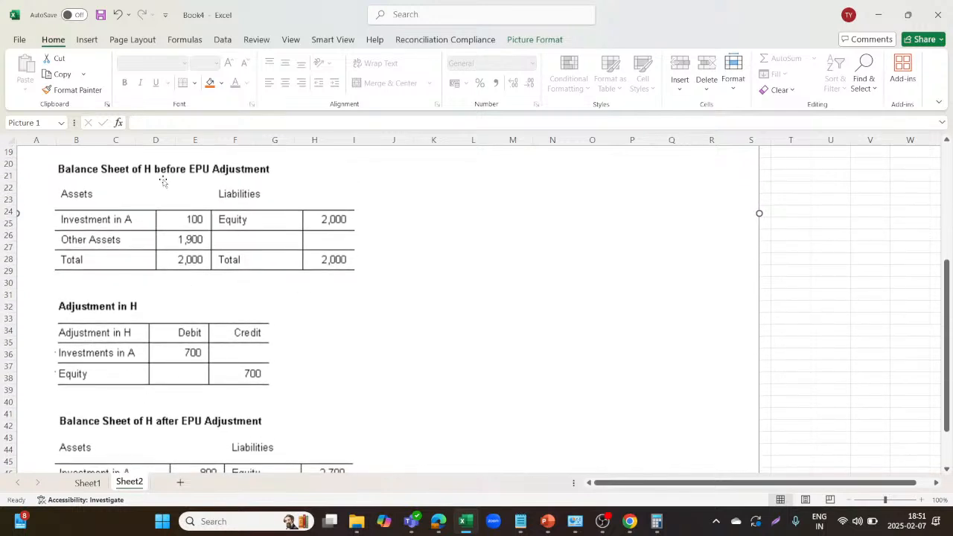
scroll(230, 401, down, 3)
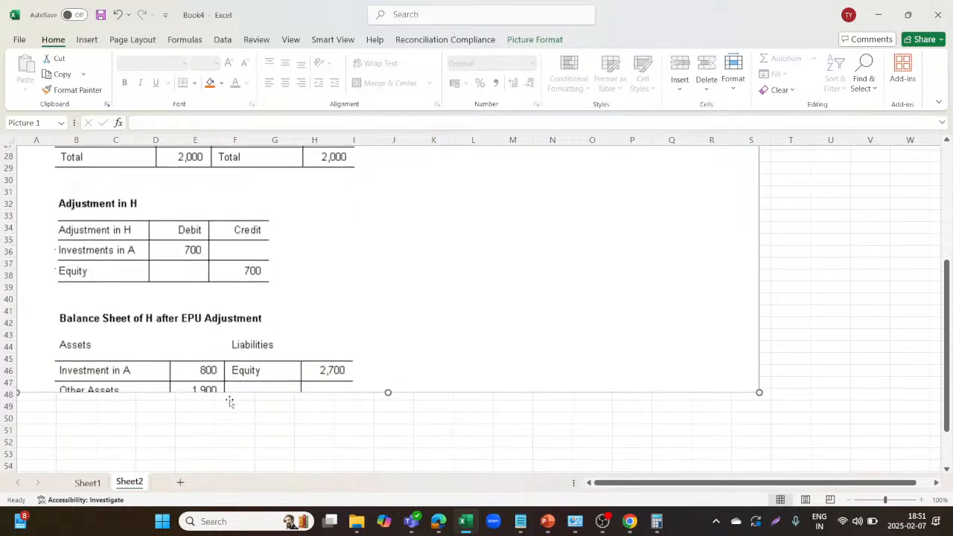
Compare H's balance sheets before and after the EPU adjustment with the debit and credit entries and the adjustment calculation
scroll(338, 326, up, 3)
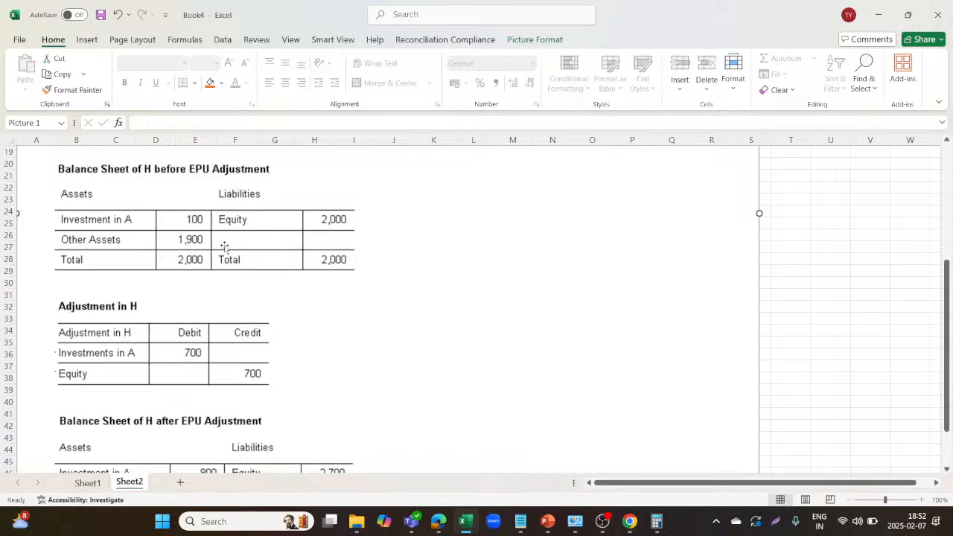
scroll(333, 264, down, 2)
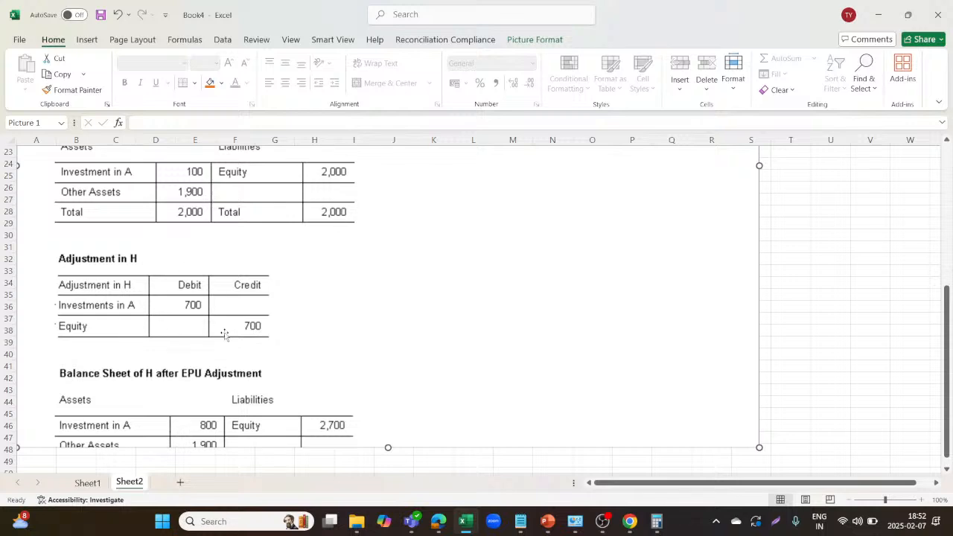
scroll(226, 322, up, 7)
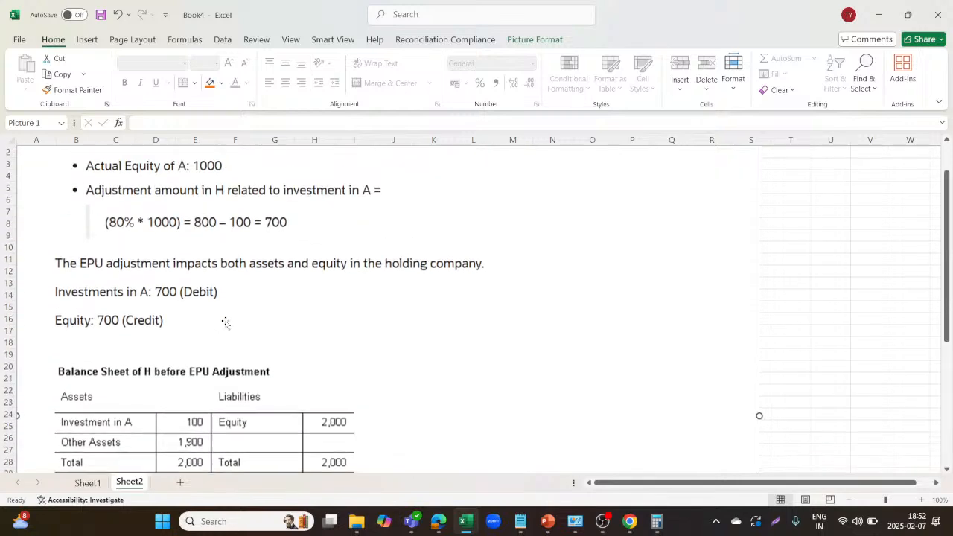
scroll(267, 335, down, 8)
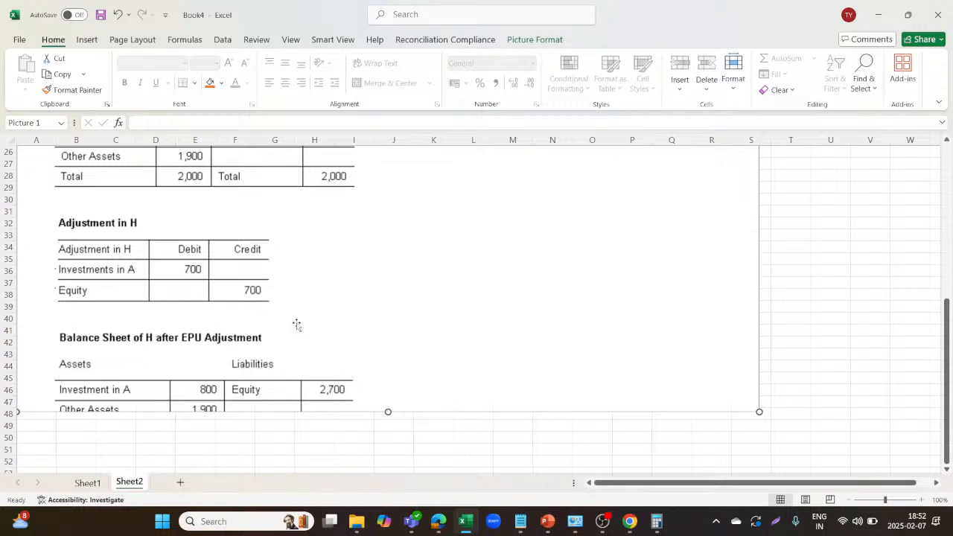
scroll(303, 336, up, 2)
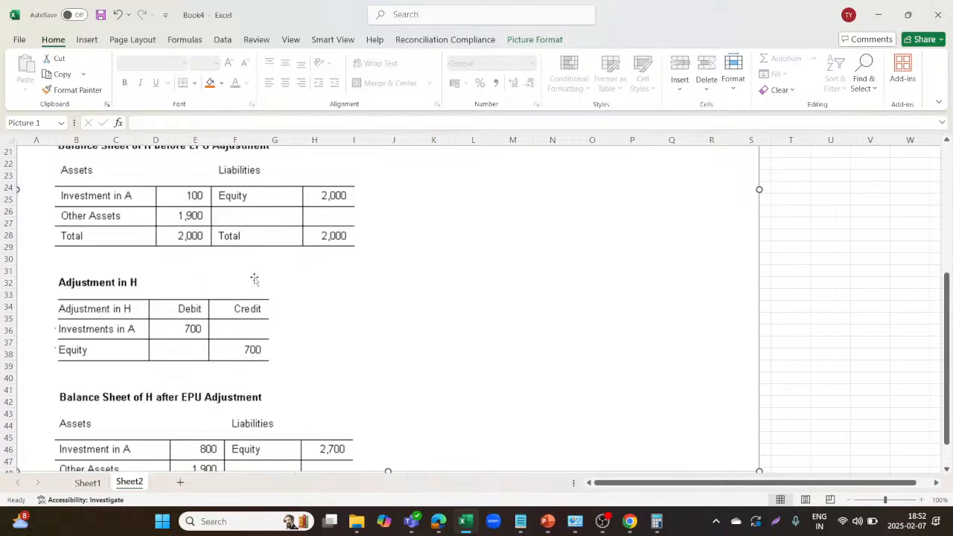
scroll(319, 347, up, 4)
scroll(320, 347, up, 3)
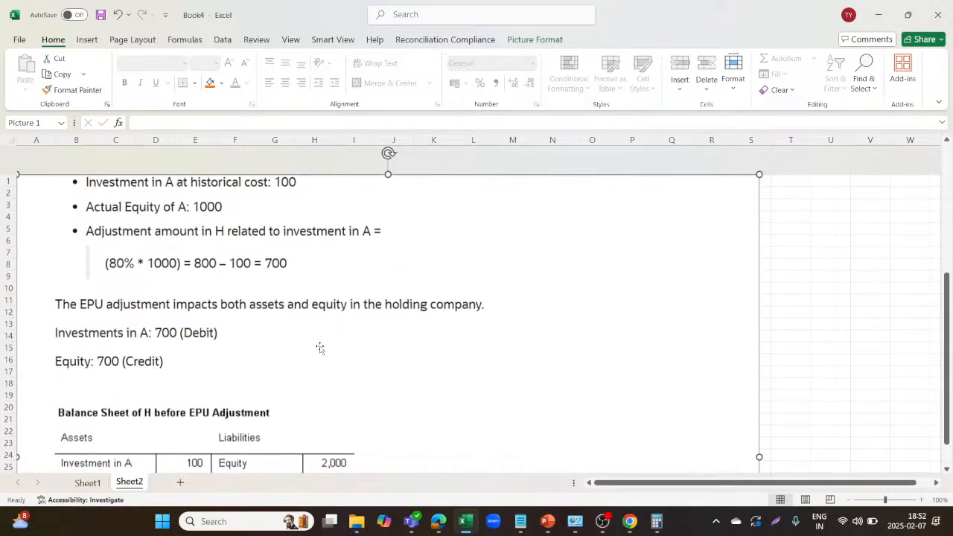
mouse_move(330, 521)
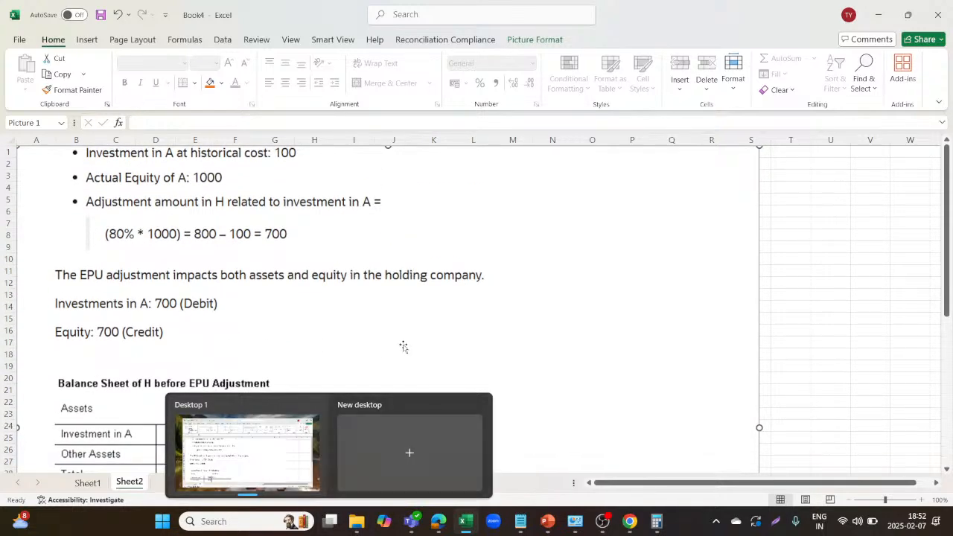
scroll(404, 347, down, 10)
scroll(404, 347, up, 1)
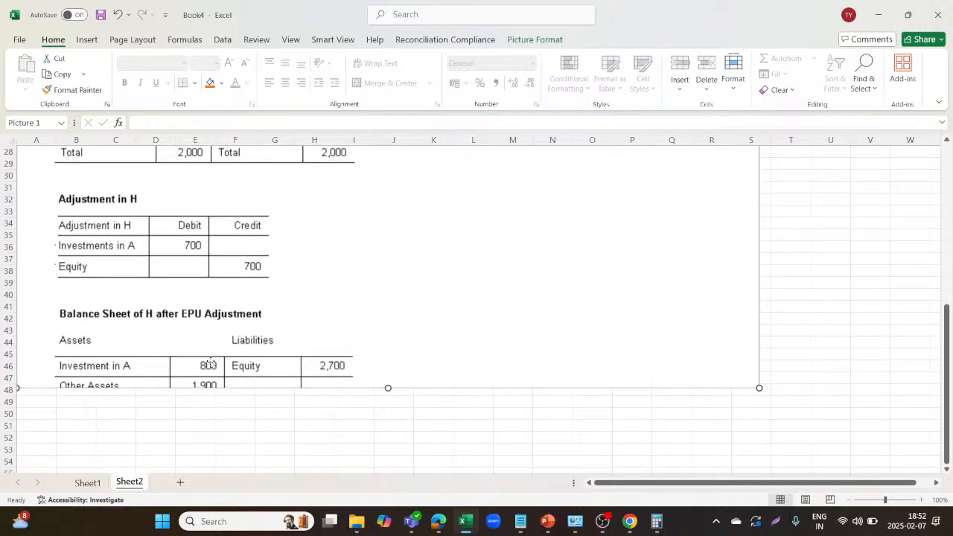
scroll(260, 238, up, 1)
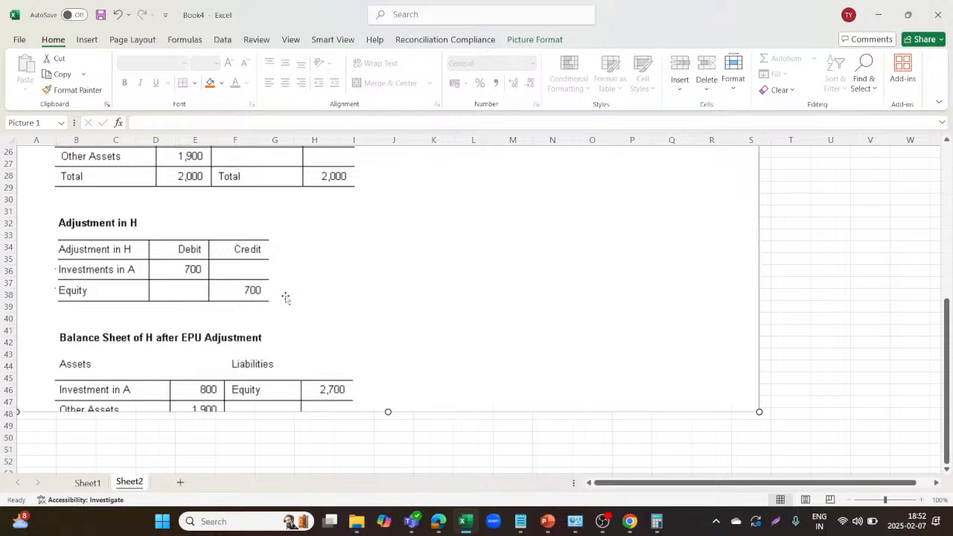
scroll(286, 298, down, 1)
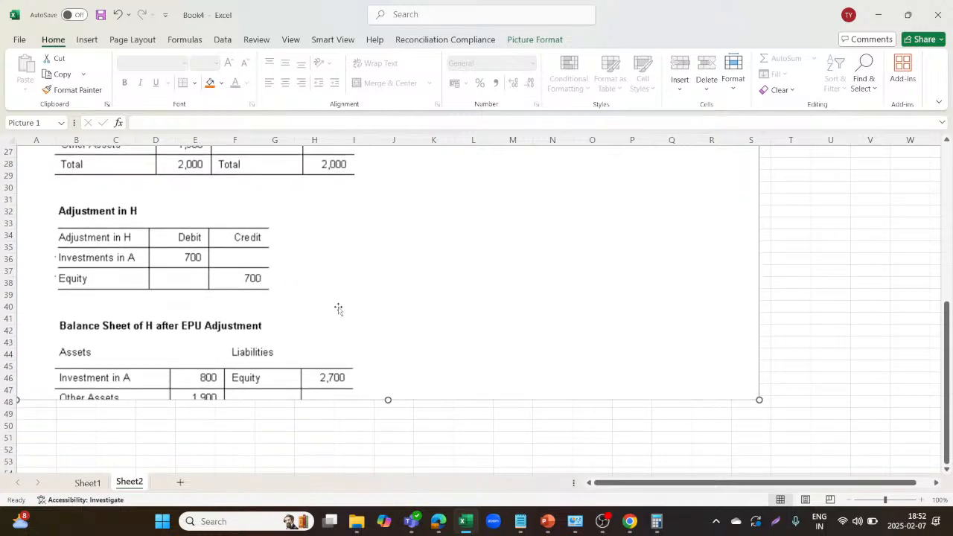
scroll(338, 309, up, 1)
scroll(338, 308, up, 6)
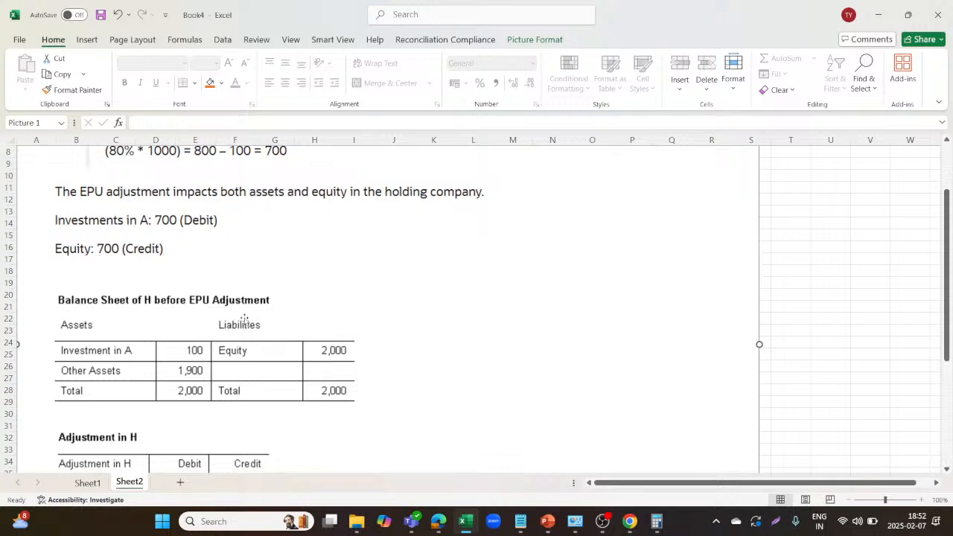
scroll(245, 320, down, 1)
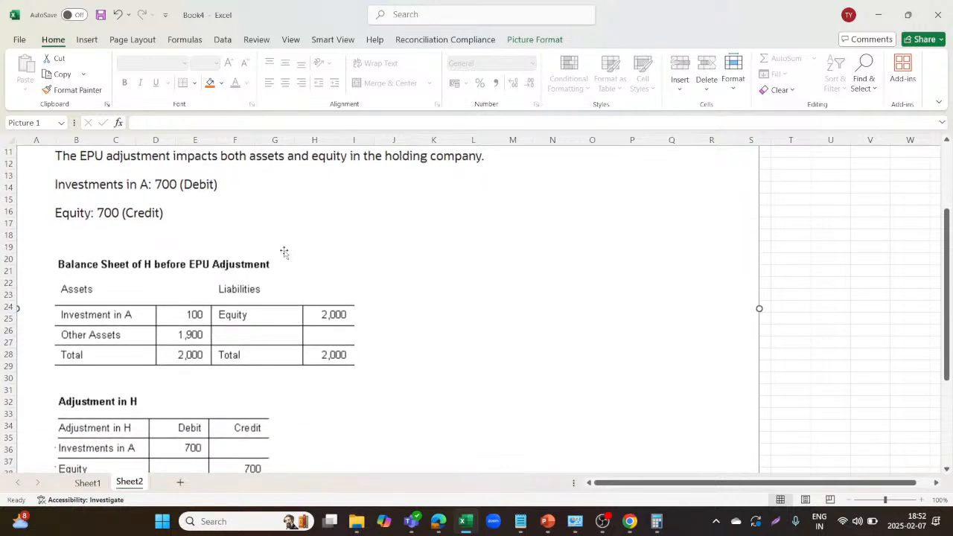
Review the Adjustment in H entries and the adjusted balance sheet on Sheet2, and return to the adjustment calculation
scroll(283, 251, down, 1)
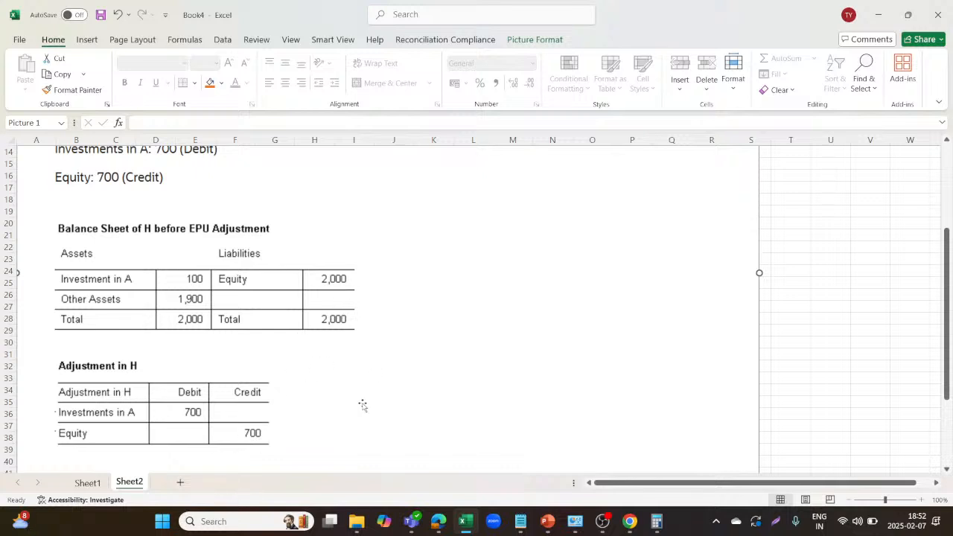
scroll(362, 404, down, 4)
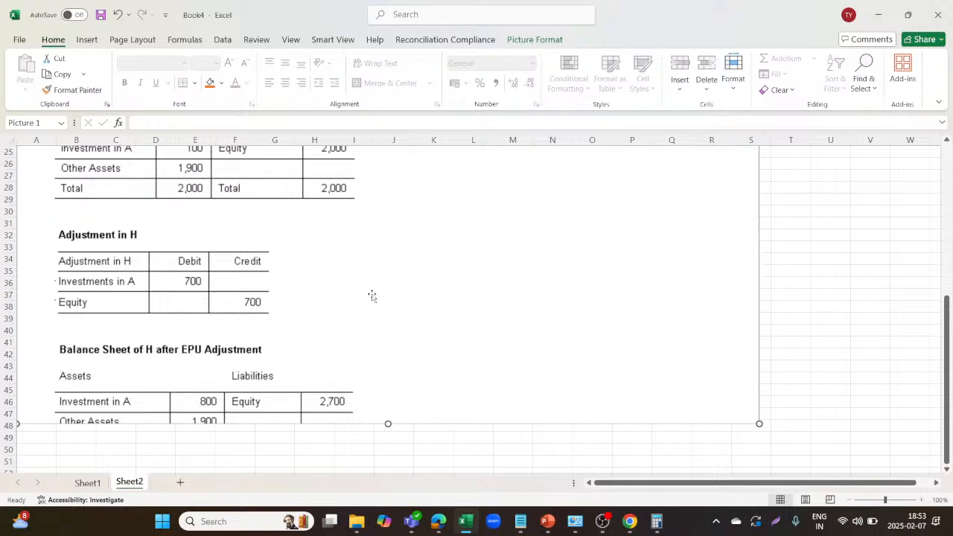
scroll(372, 295, up, 8)
scroll(372, 296, down, 1)
Switch to the Current working sheet workbook and inspect C_120's account 41000, investment in sub and common stock on Input (2)
key(alt+Tab)
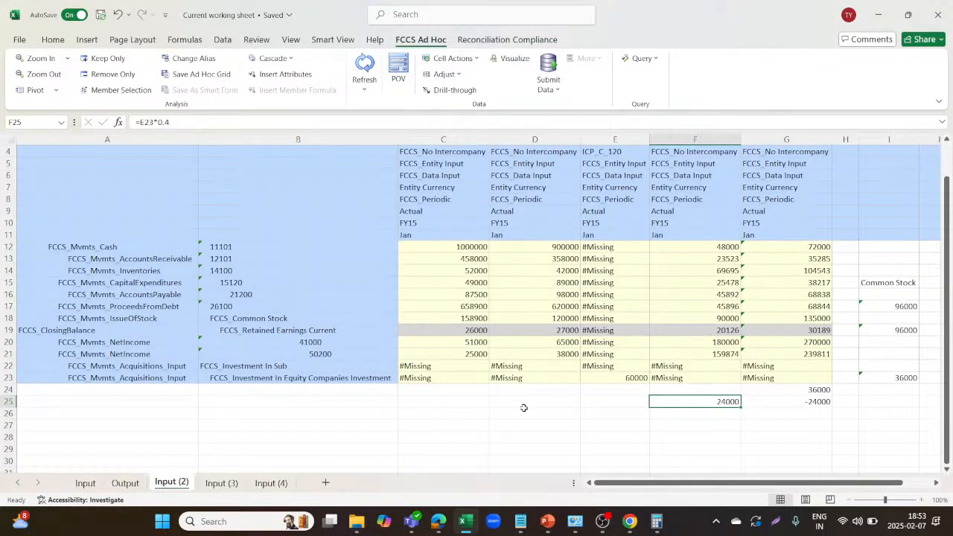
click(523, 410)
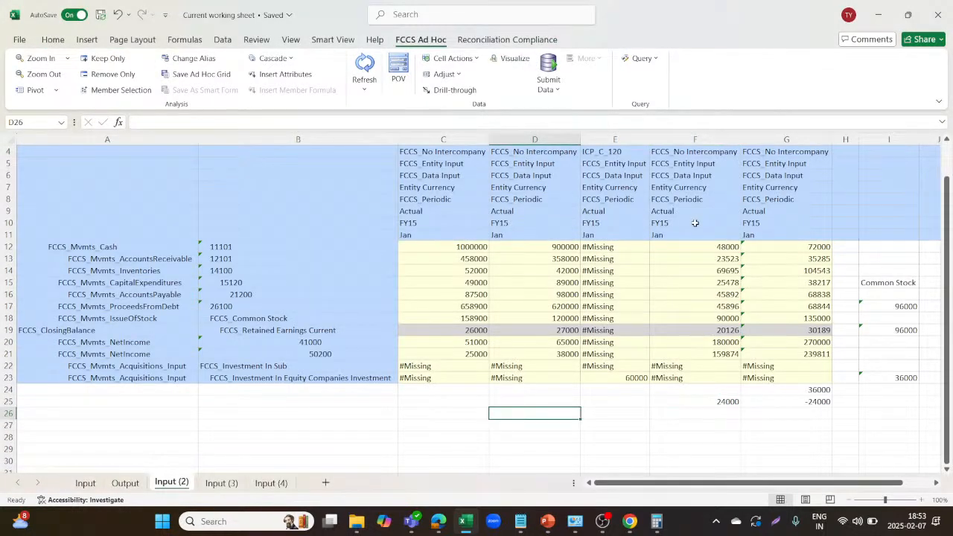
click(721, 344)
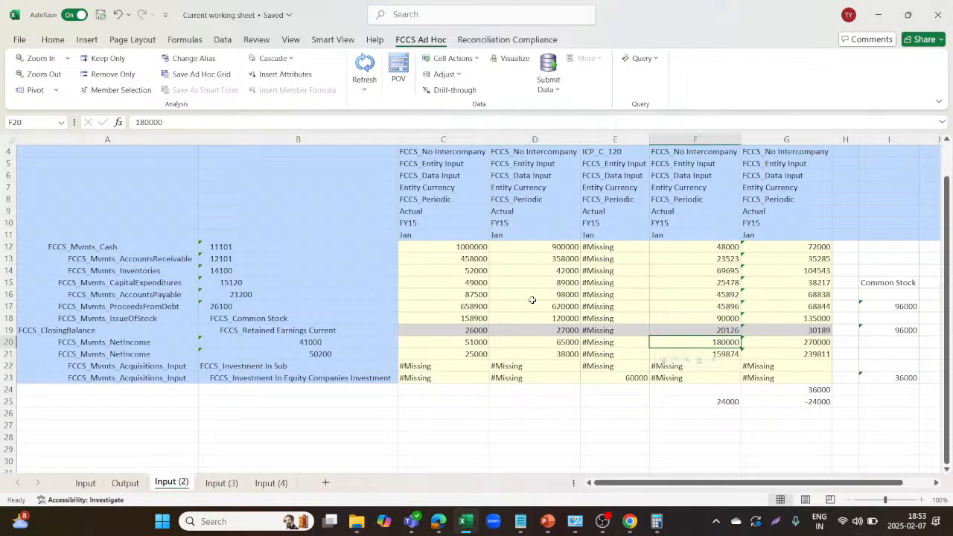
click(617, 438)
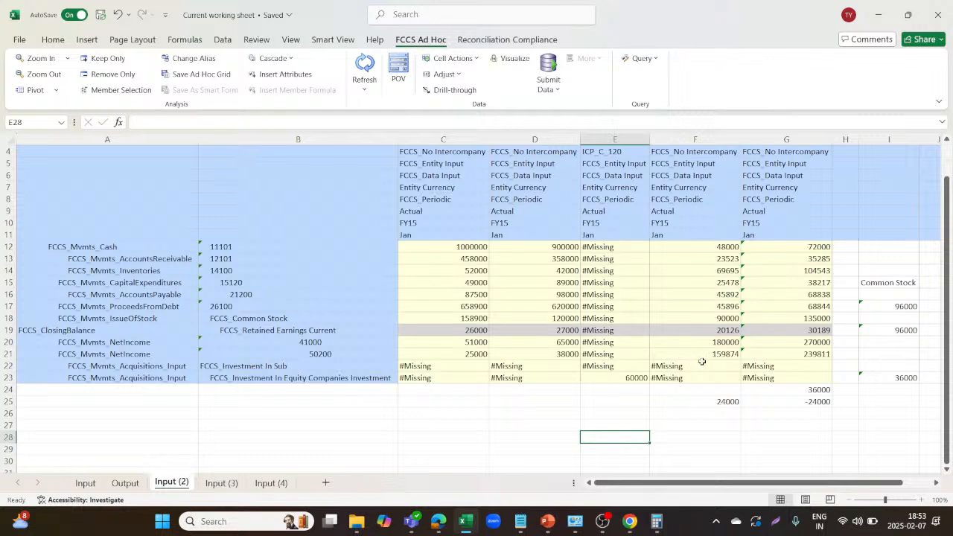
click(698, 363)
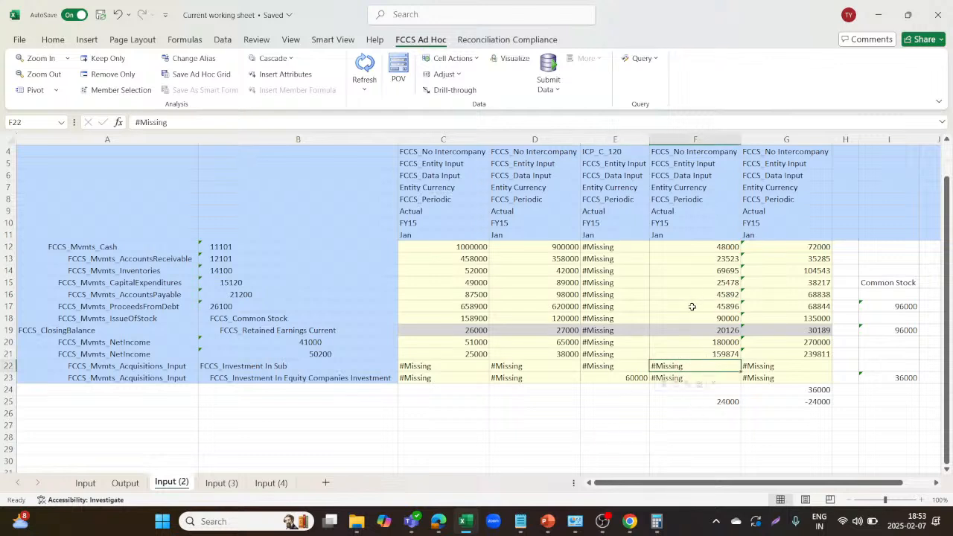
click(715, 319)
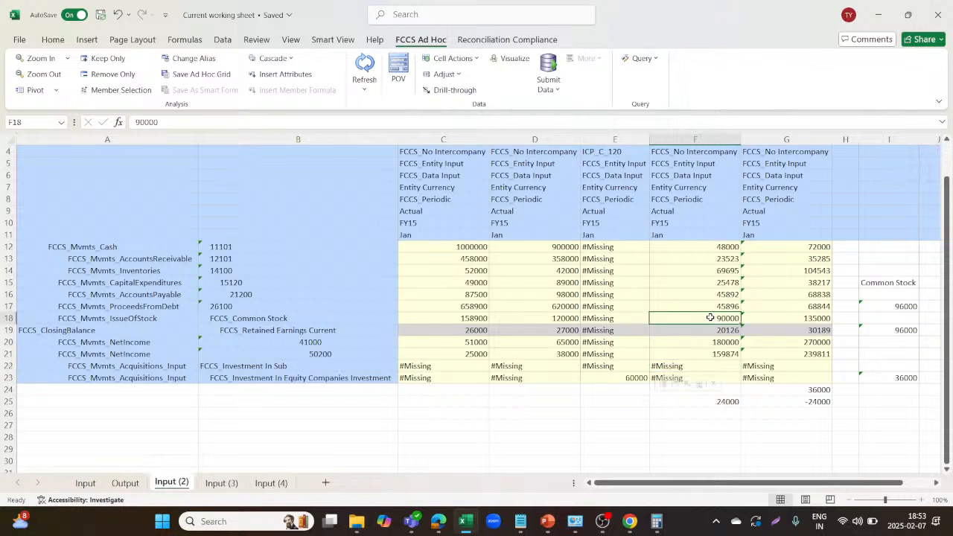
In E27 on Input (2), enter a formula multiplying C_120's common stock in F18 by 40%
click(592, 429)
text(=)
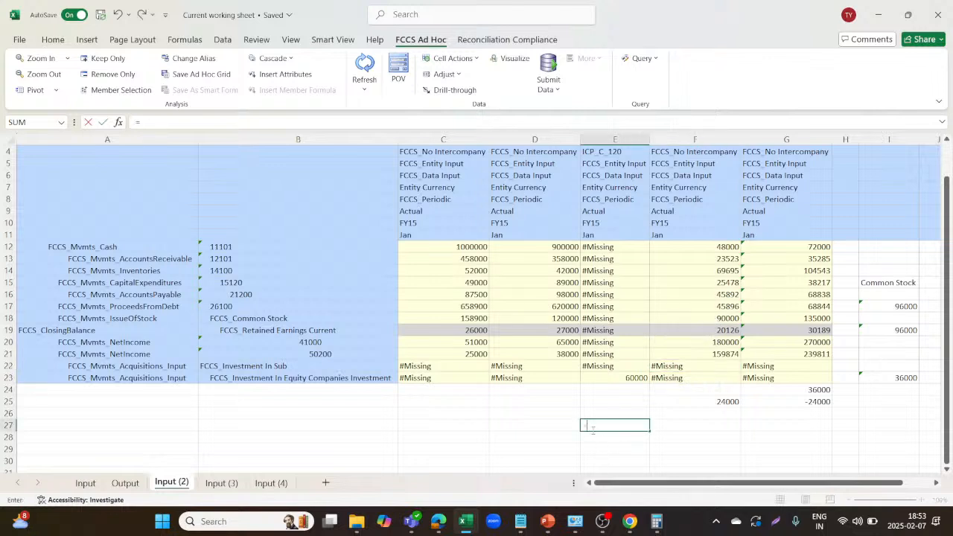
click(702, 316)
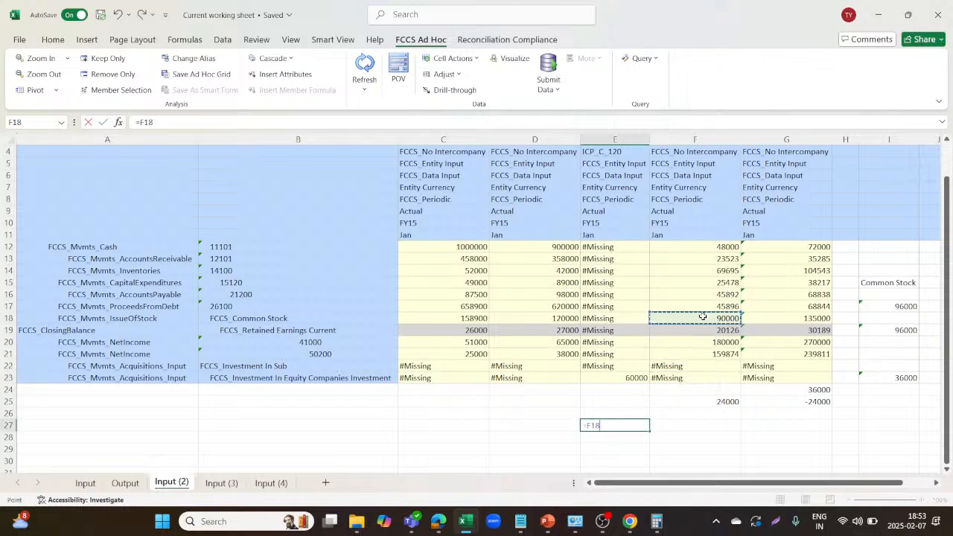
text(*)
key(Return)
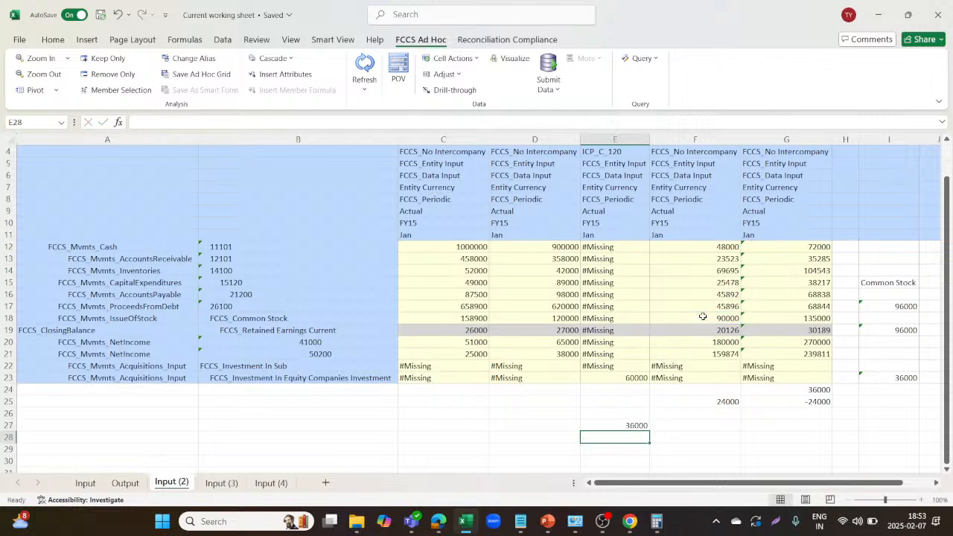
Compare the common stock of C_101 and C_102 on Input (2) with the consolidated C_100 figures on Input (4)
click(593, 368)
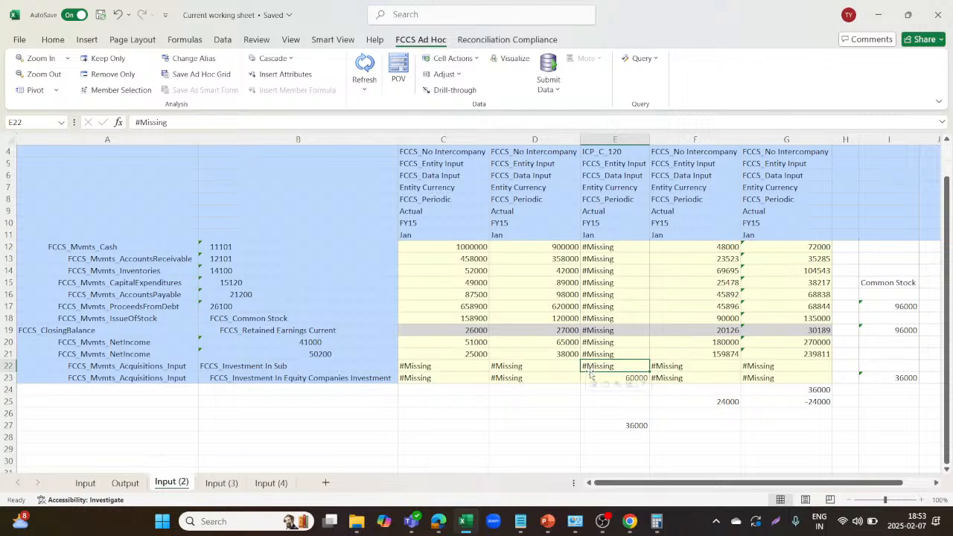
click(638, 437)
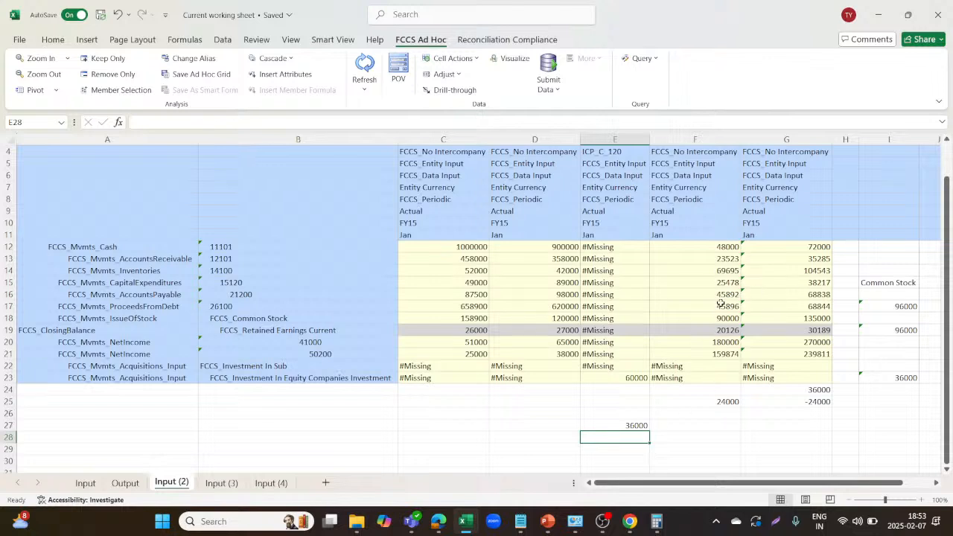
click(480, 320)
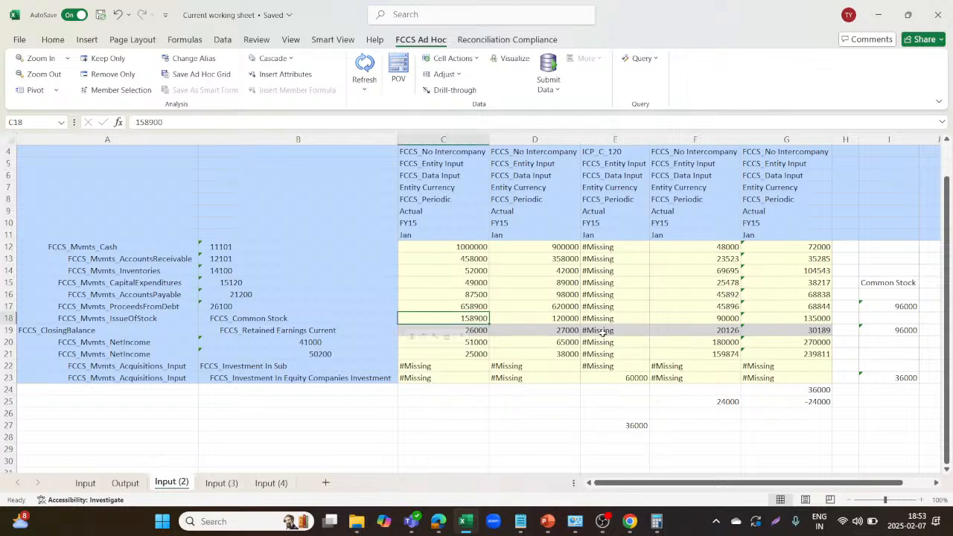
click(520, 318)
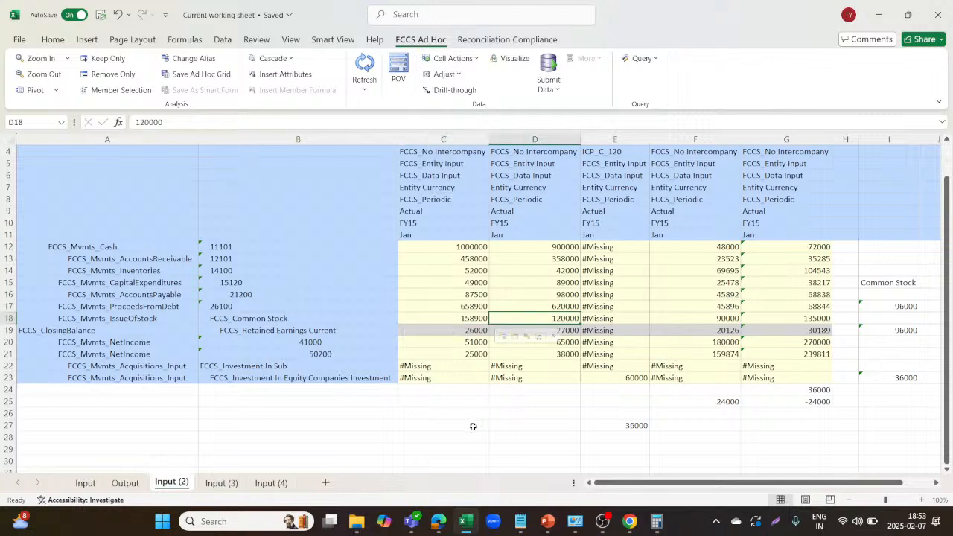
click(270, 483)
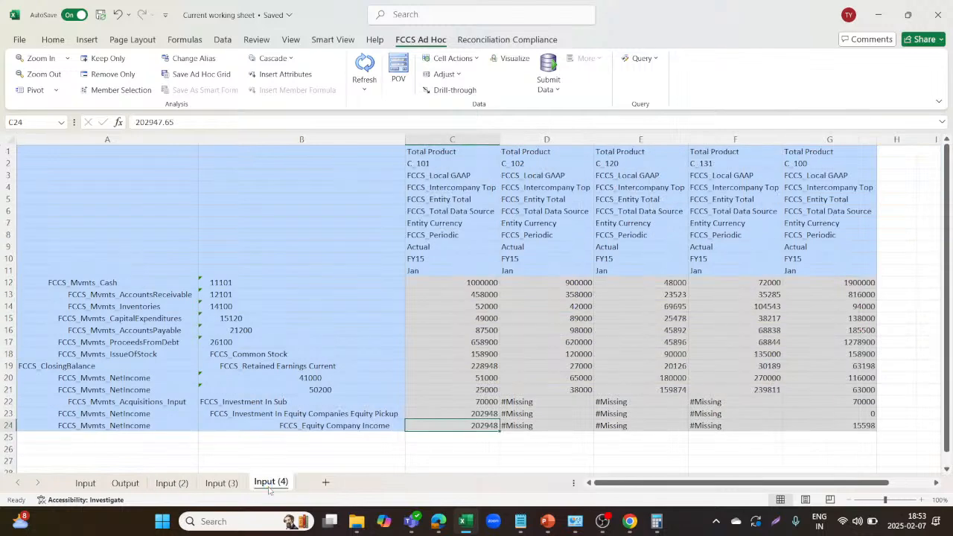
click(173, 484)
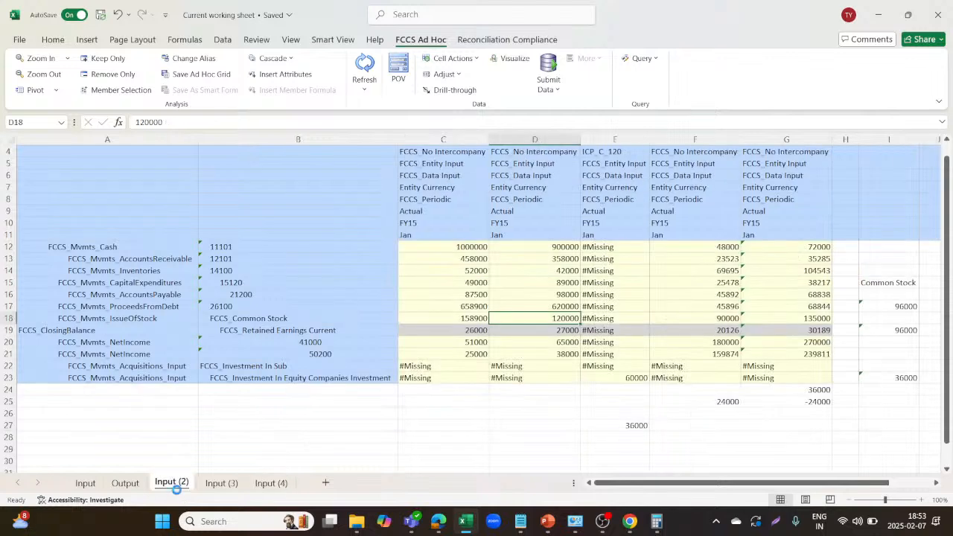
drag(477, 317, 536, 312)
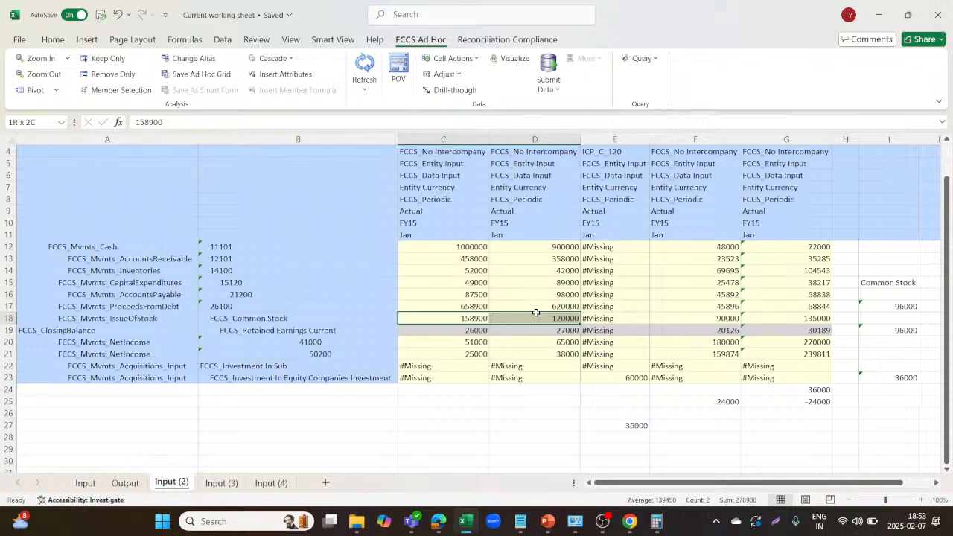
click(277, 483)
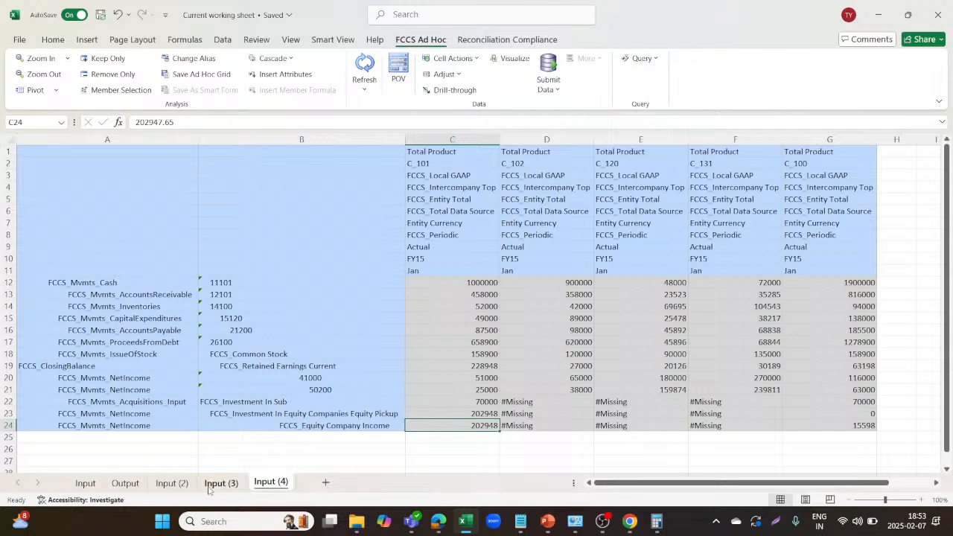
click(179, 488)
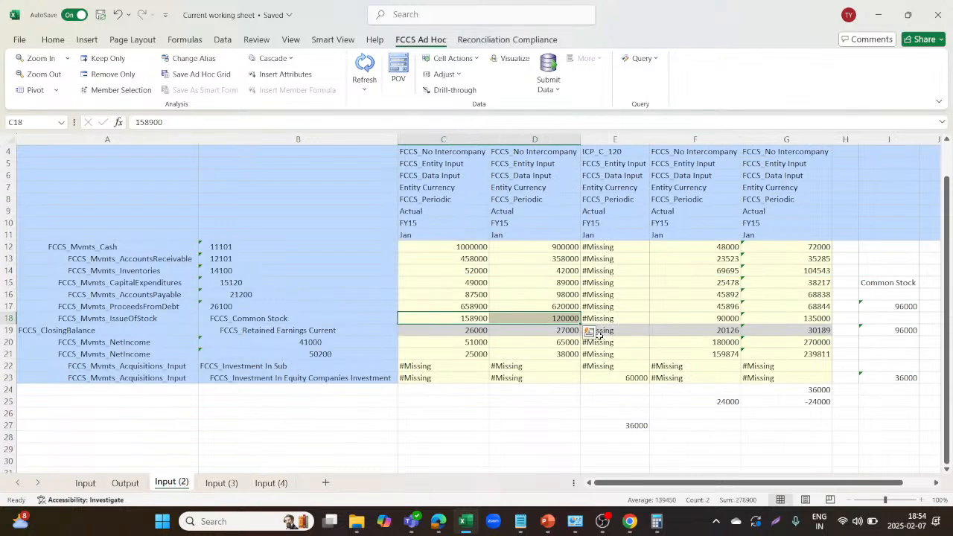
Check the equity company investment in E23 and the I23 formula against the Book4 EPU example and the Input (3) results
click(587, 412)
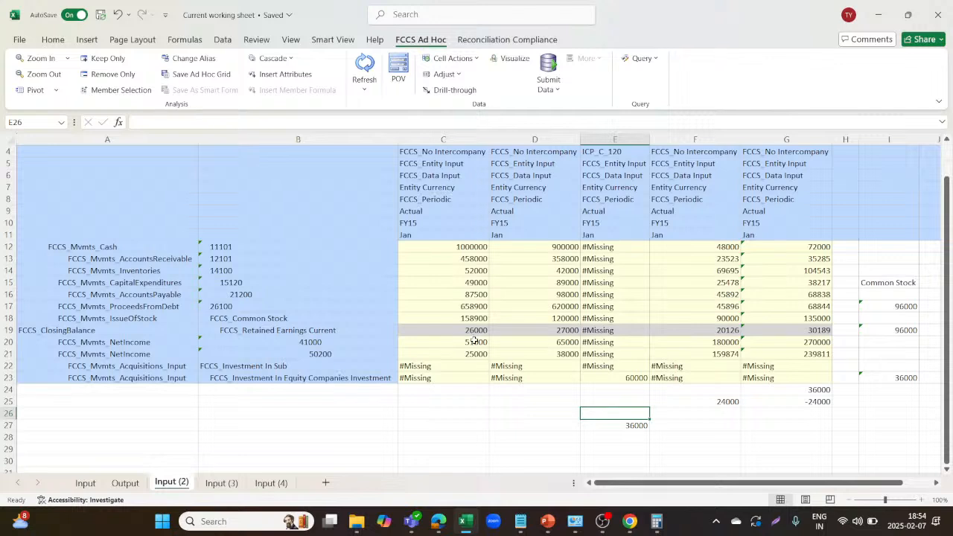
click(622, 382)
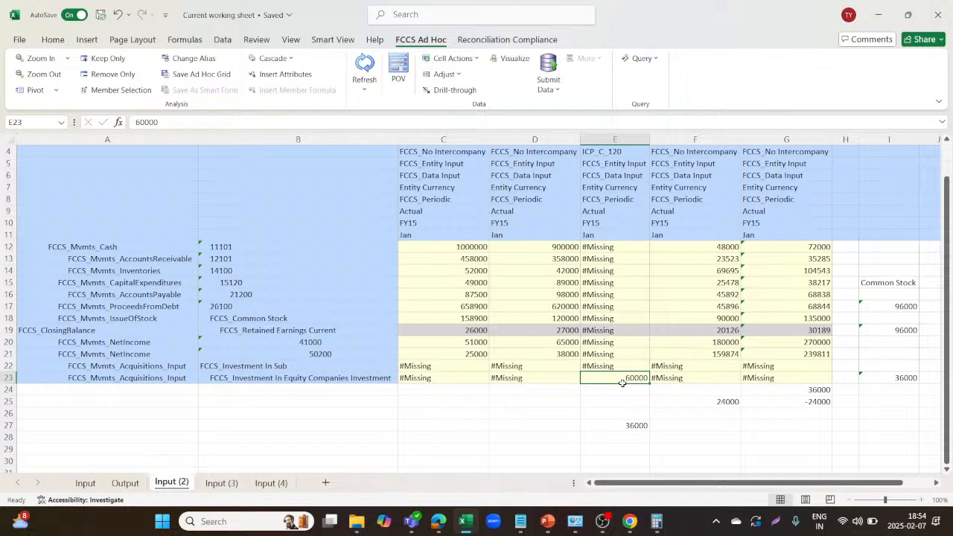
click(905, 377)
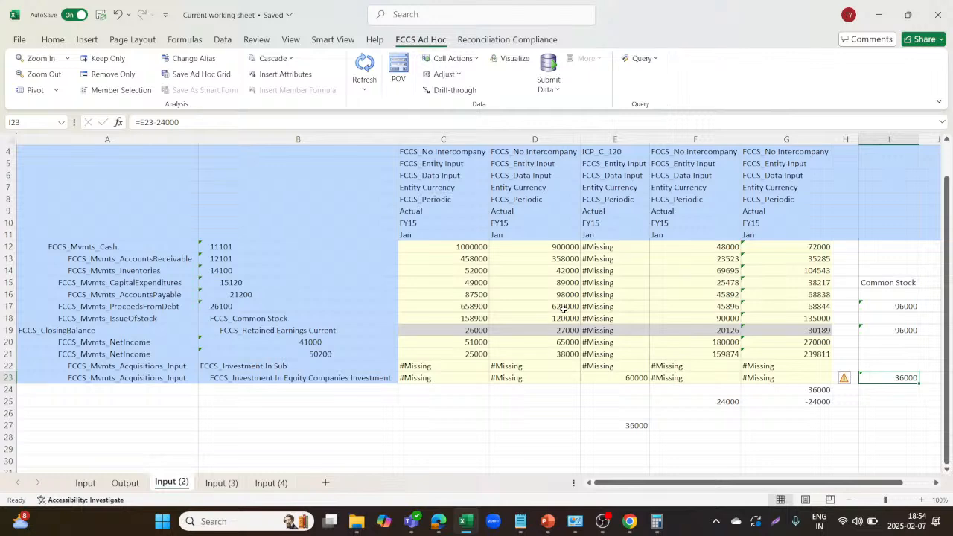
key(alt+Tab)
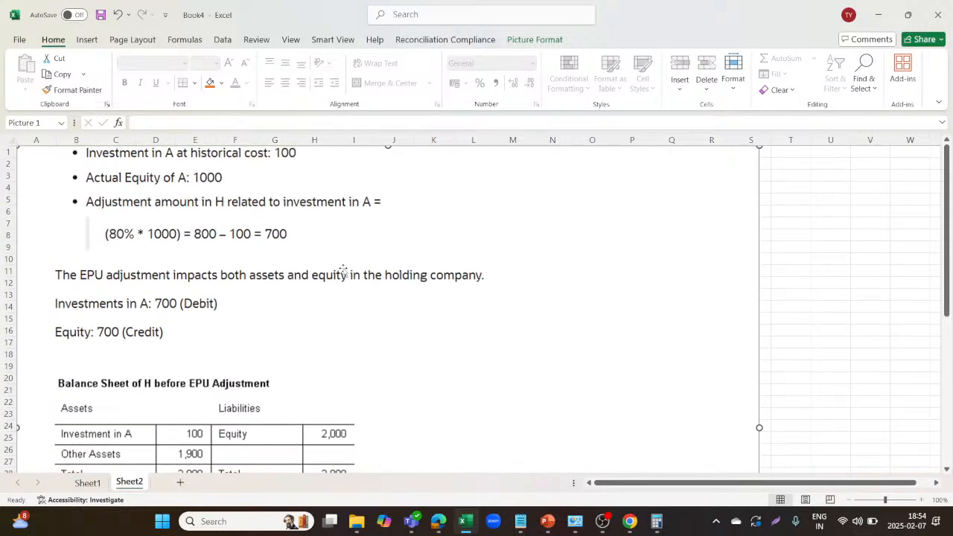
key(alt+Tab)
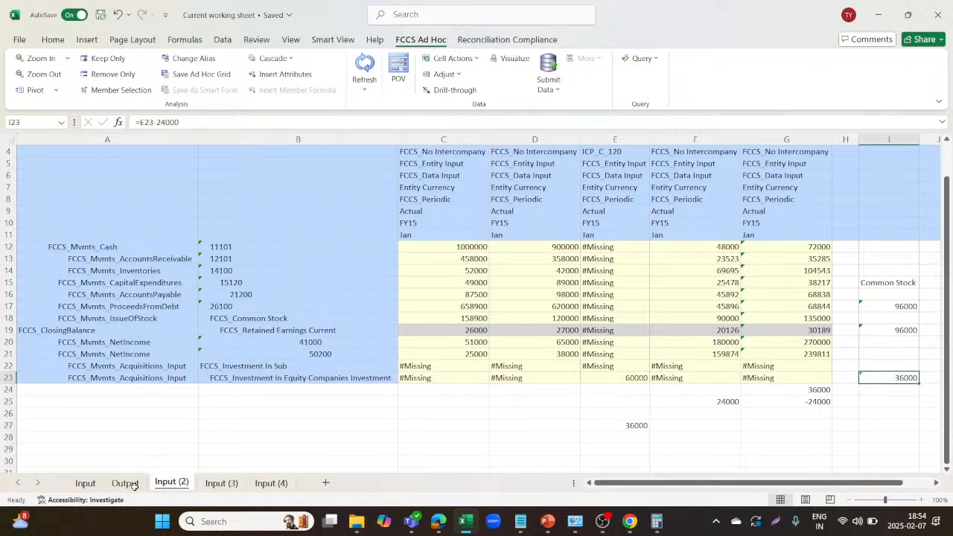
click(216, 484)
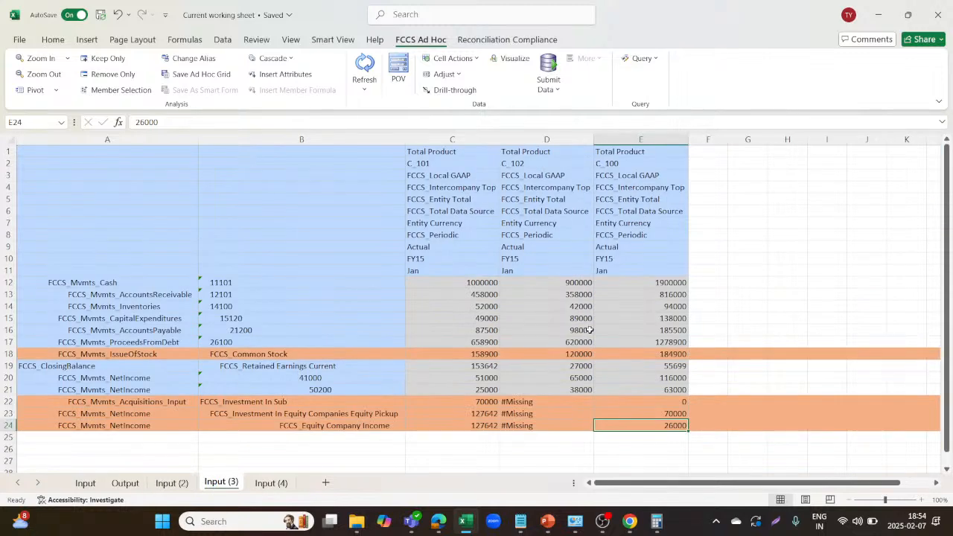
click(789, 379)
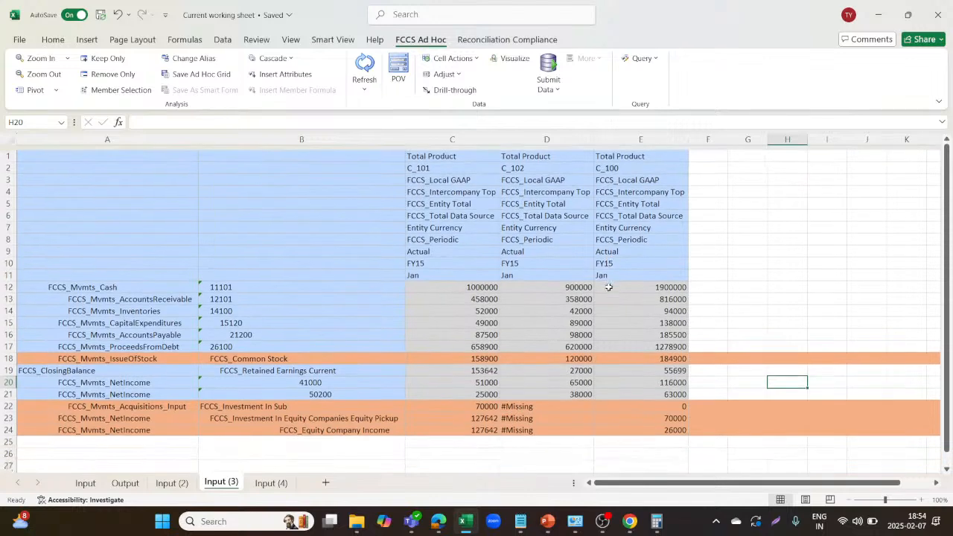
click(172, 483)
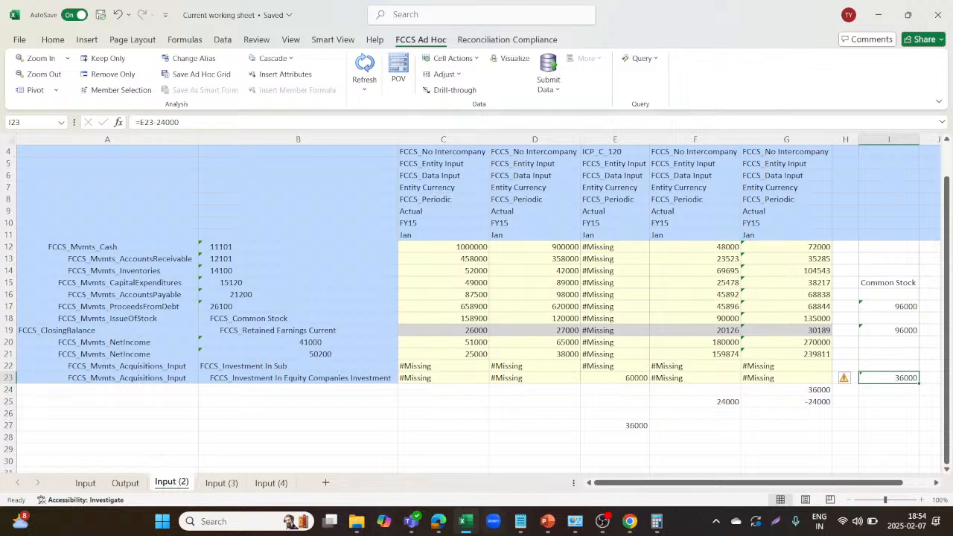
Switch to the FCCS Business Rules page in the browser and dismiss the Consolidate rule's information message
click(447, 522)
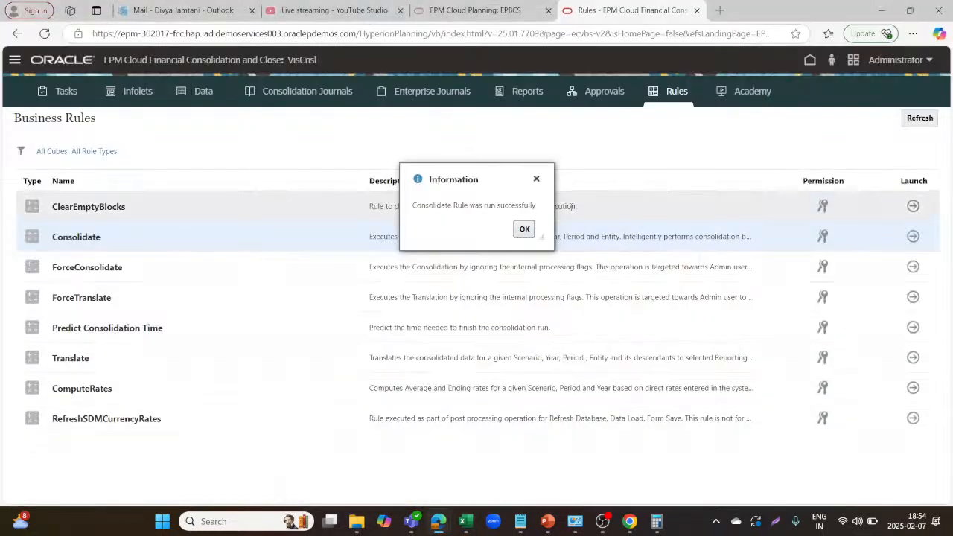
click(372, 447)
click(525, 230)
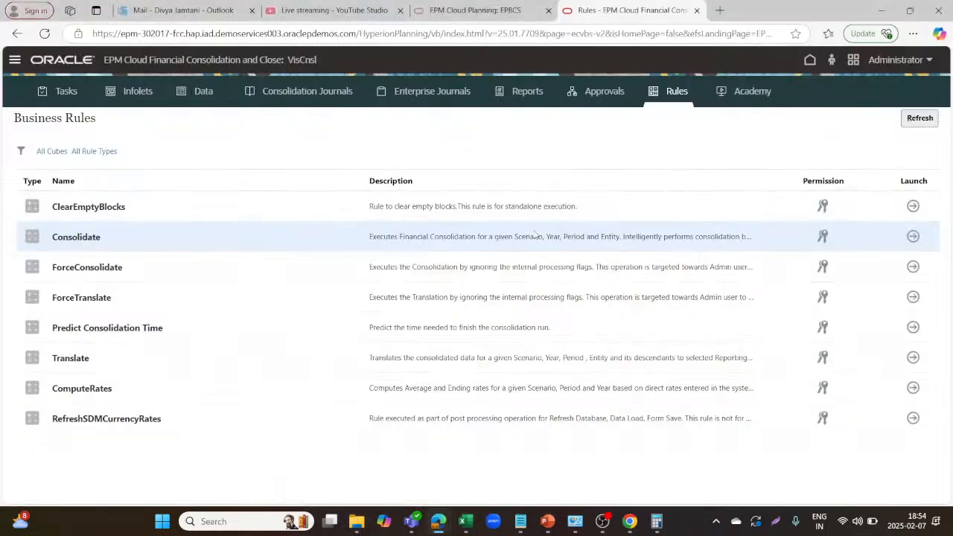
Switch to YouTube Studio, end the live stream and dismiss the stream summary
click(338, 9)
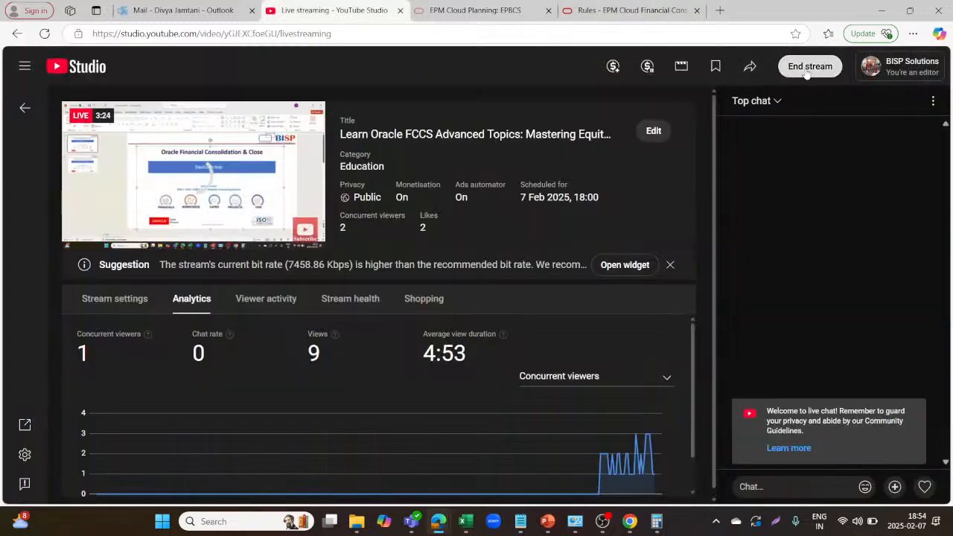
click(807, 70)
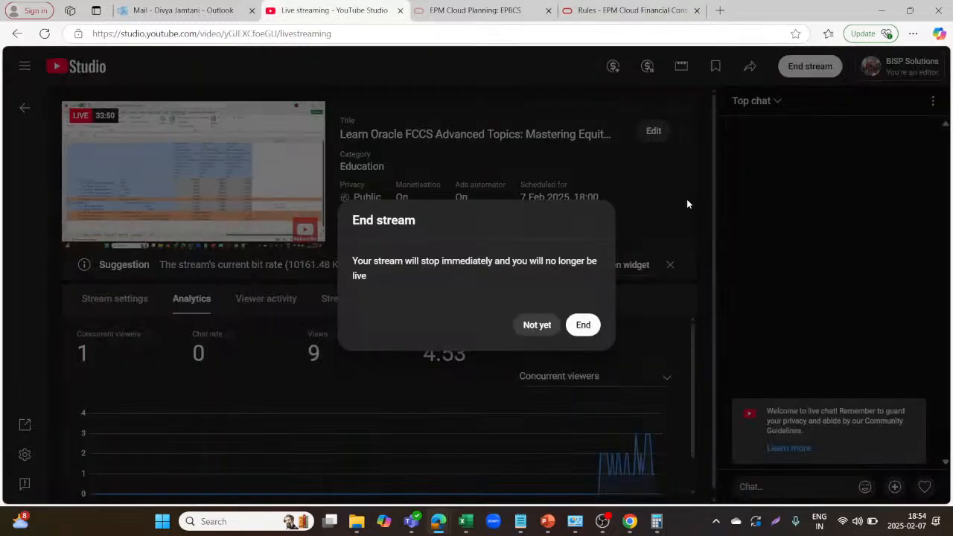
click(583, 322)
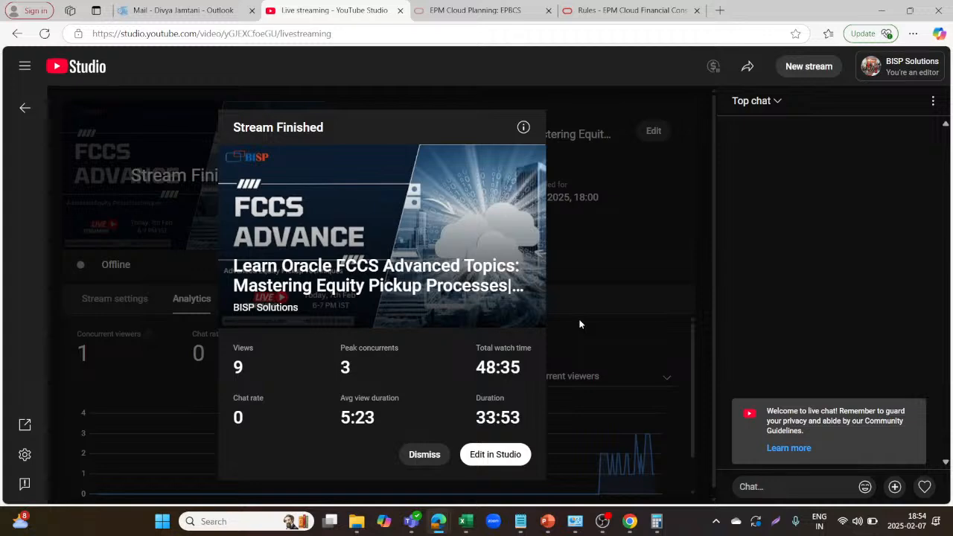
click(426, 455)
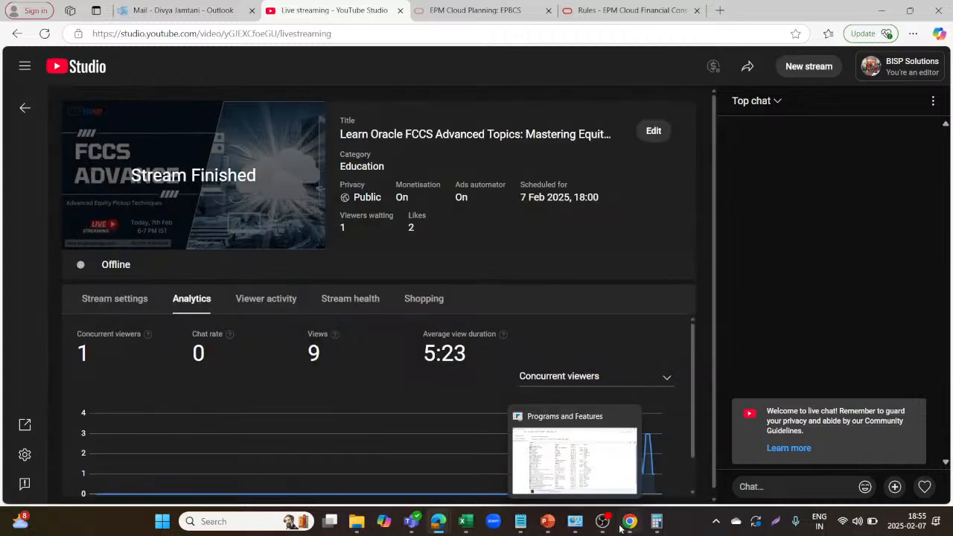